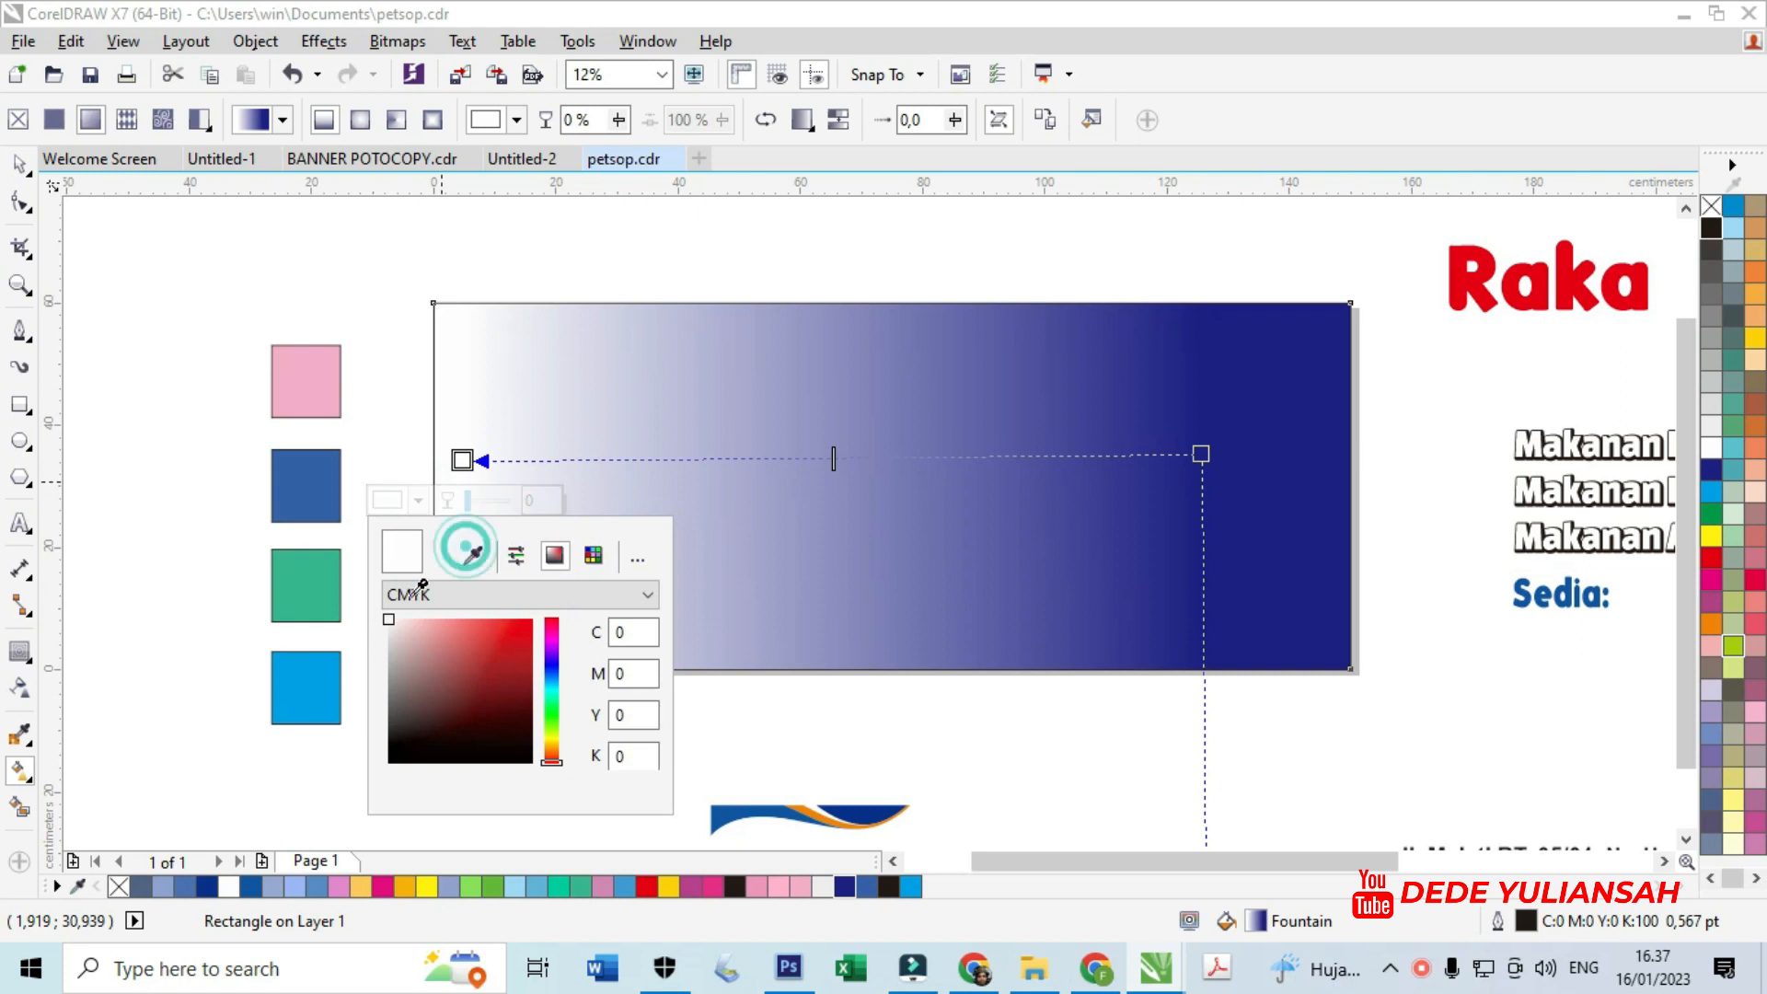
- Set the gradient's left node to bright blue so it fades into dark navy on the right
click(836, 264)
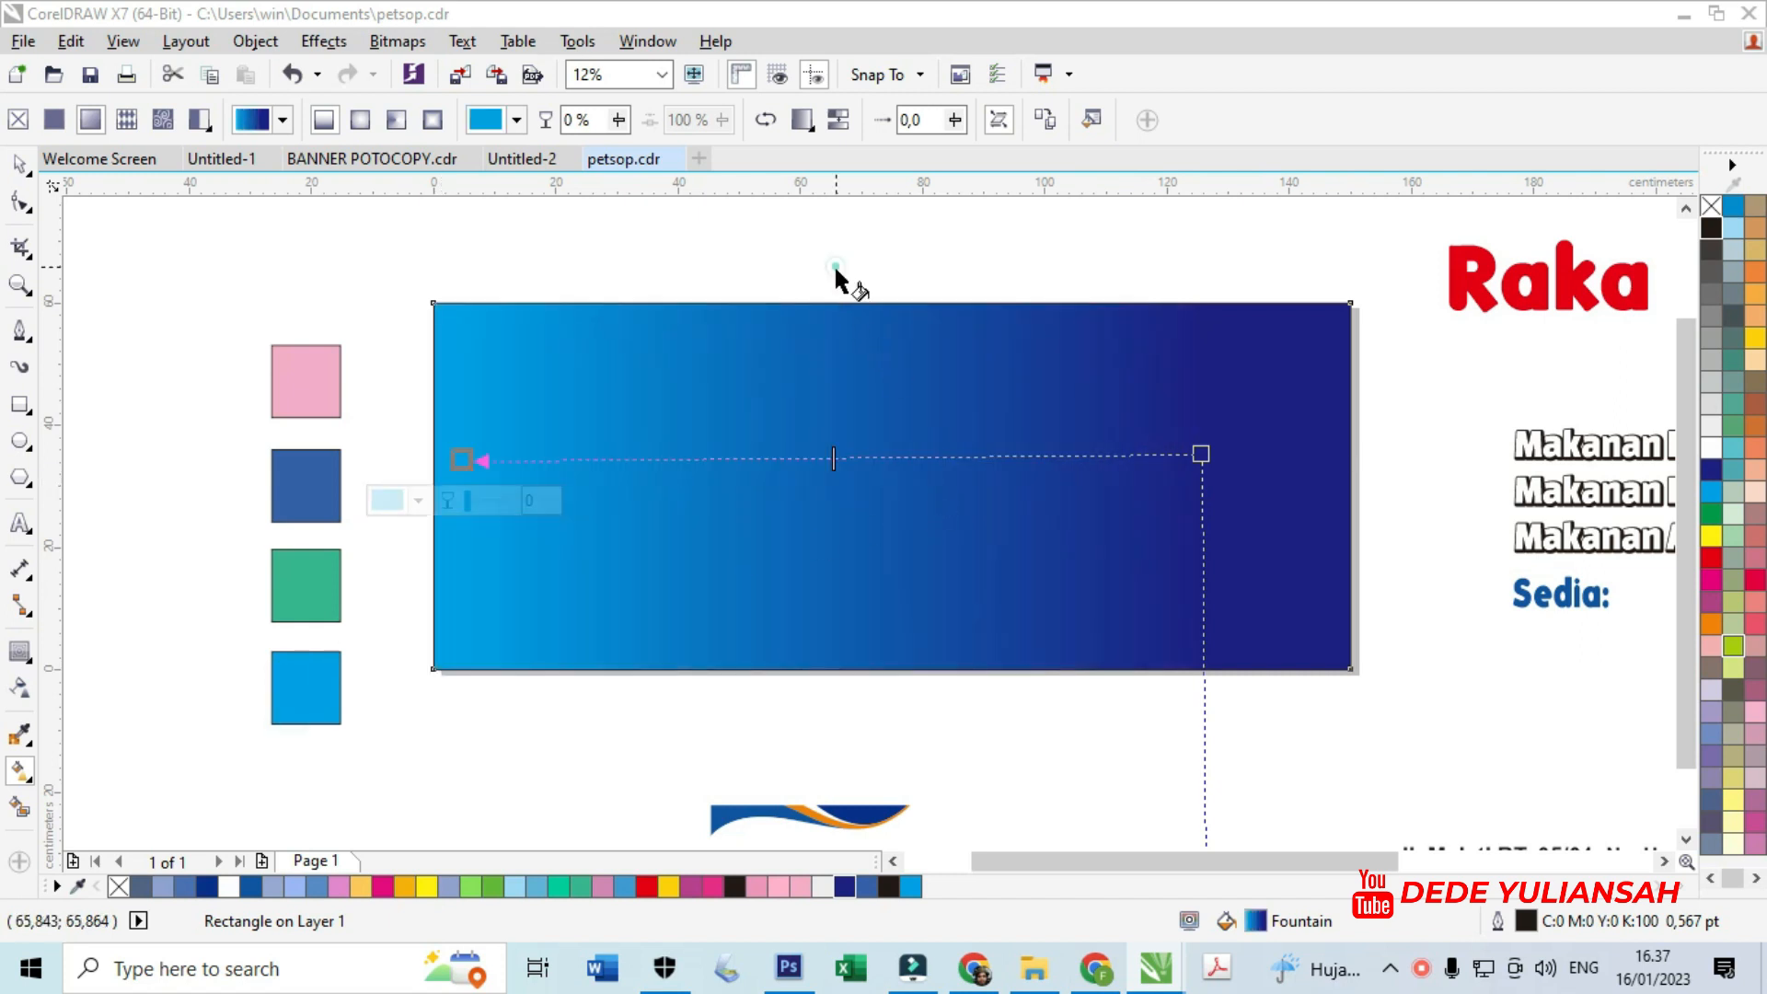
- Move the orange-and-blue wave group onto the banner and align it to the banner's top-left corner
click(22, 166)
click(676, 810)
drag(595, 748, 954, 841)
drag(873, 780, 619, 381)
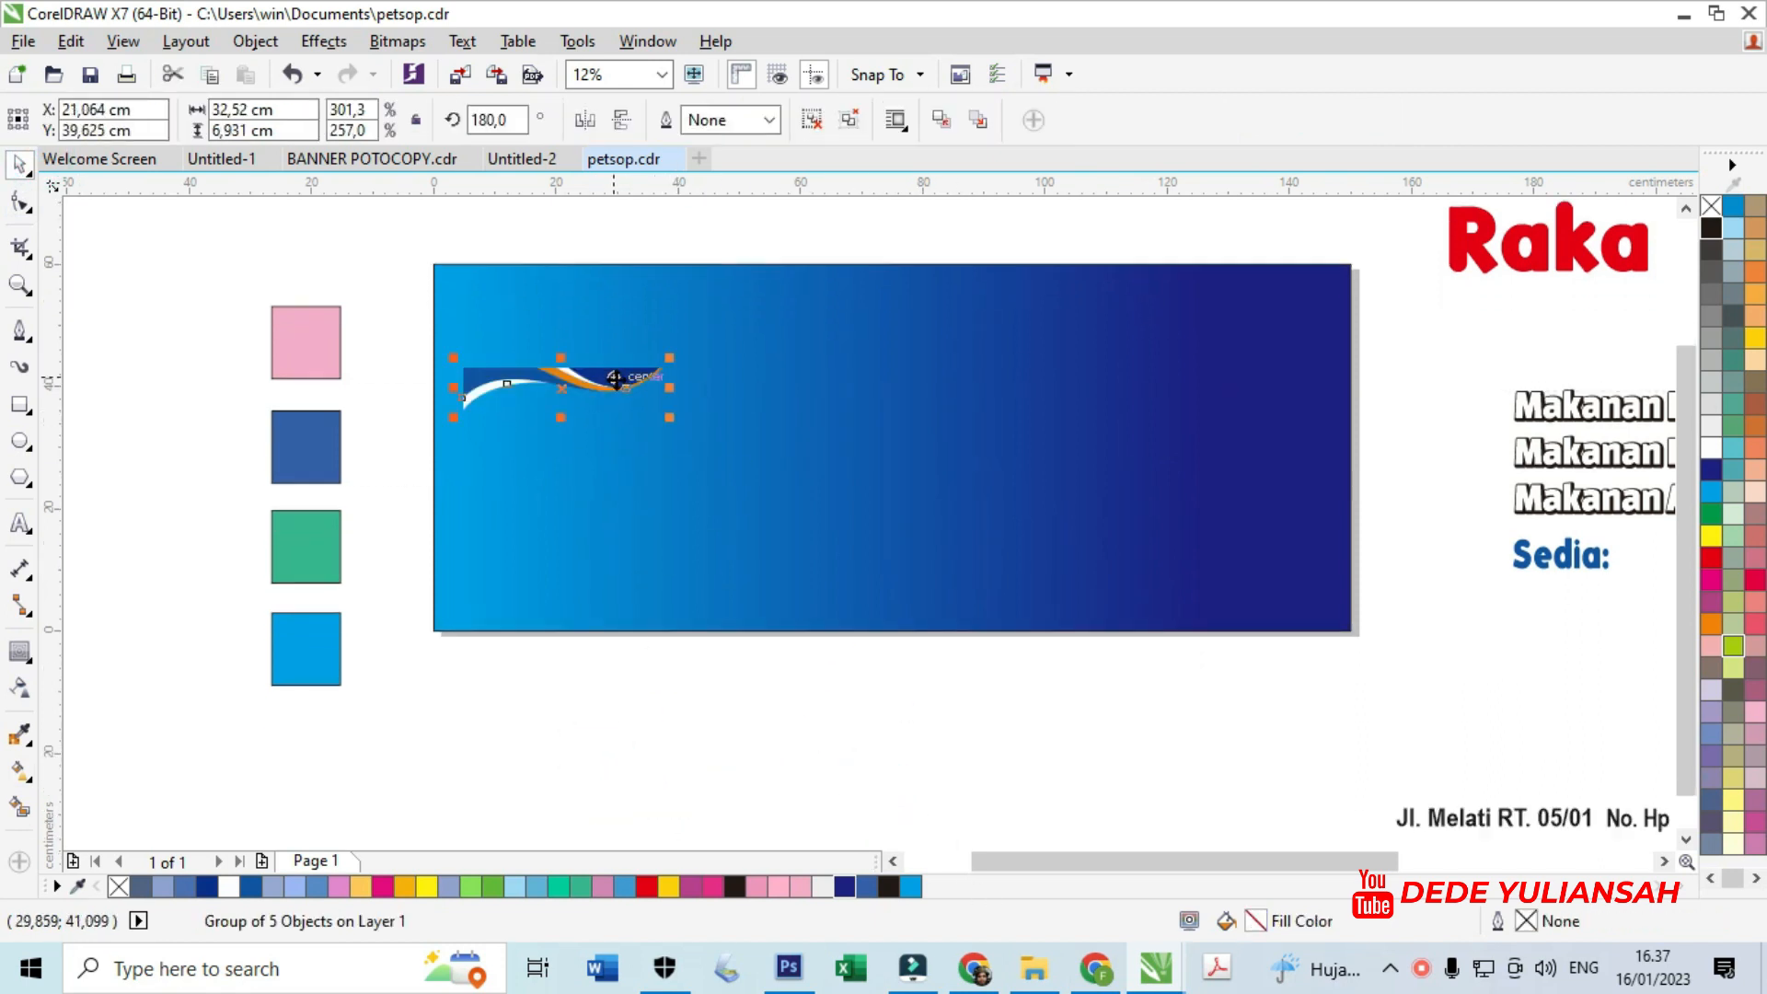
shift+click(719, 363)
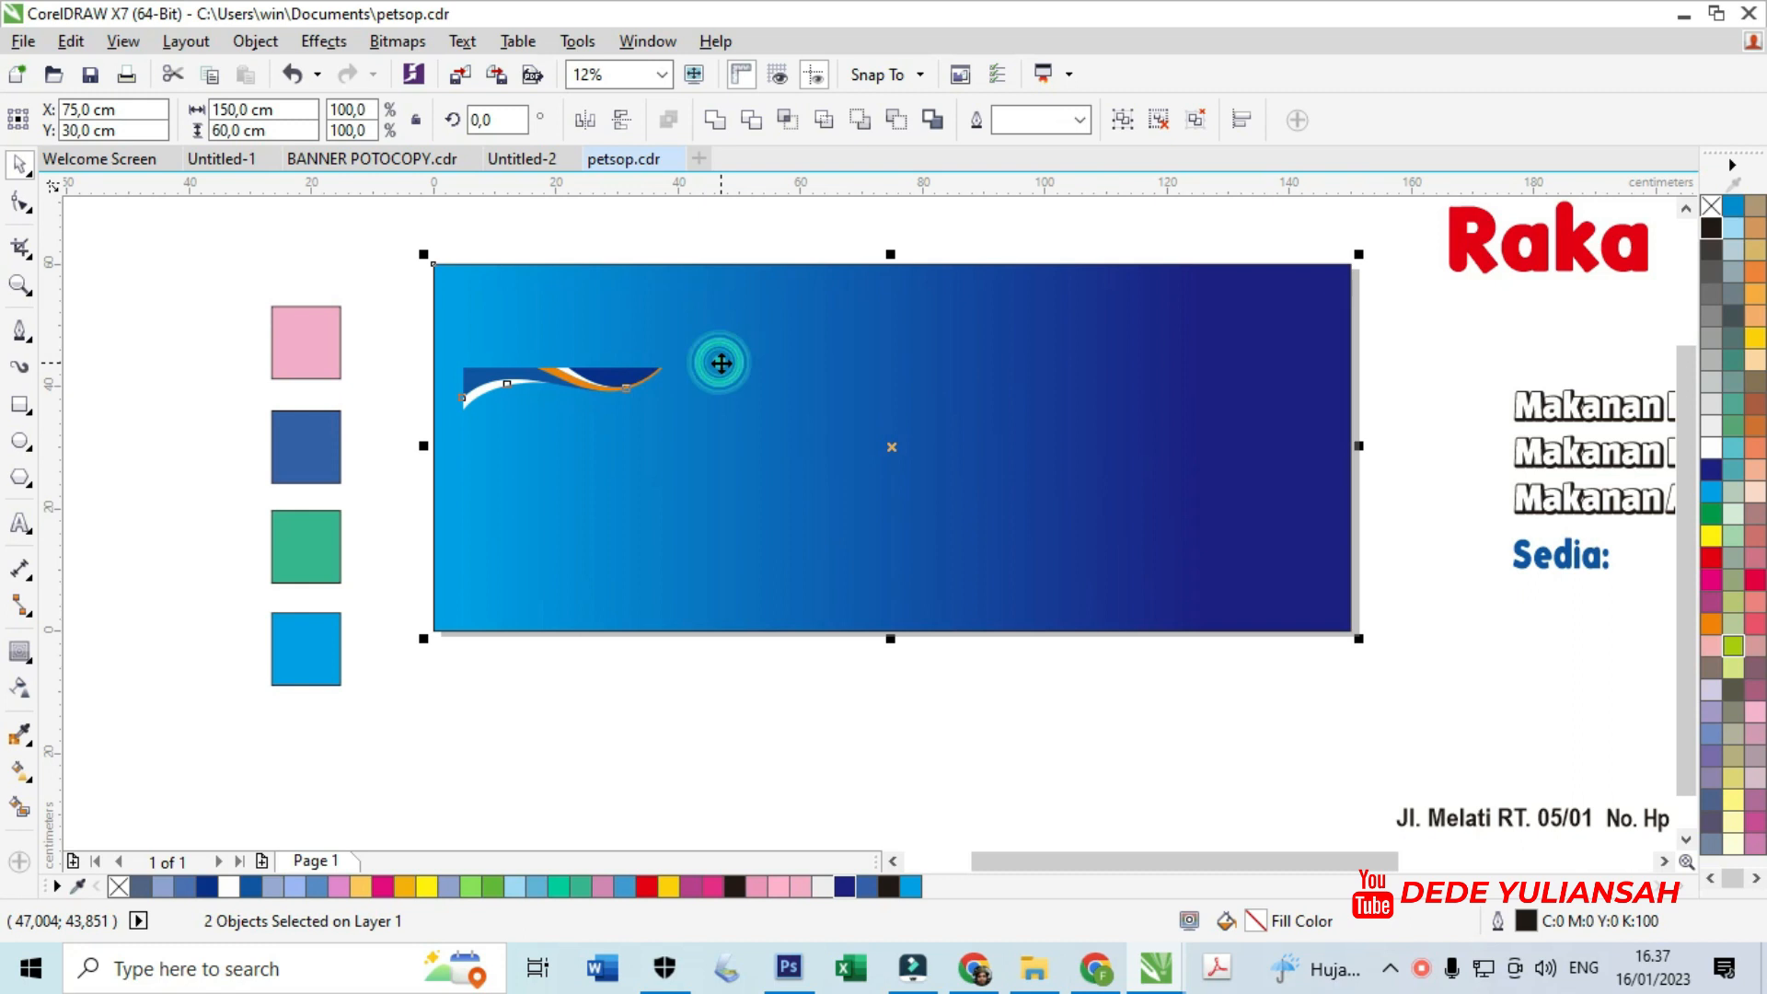
key(t)
key(l)
click(239, 218)
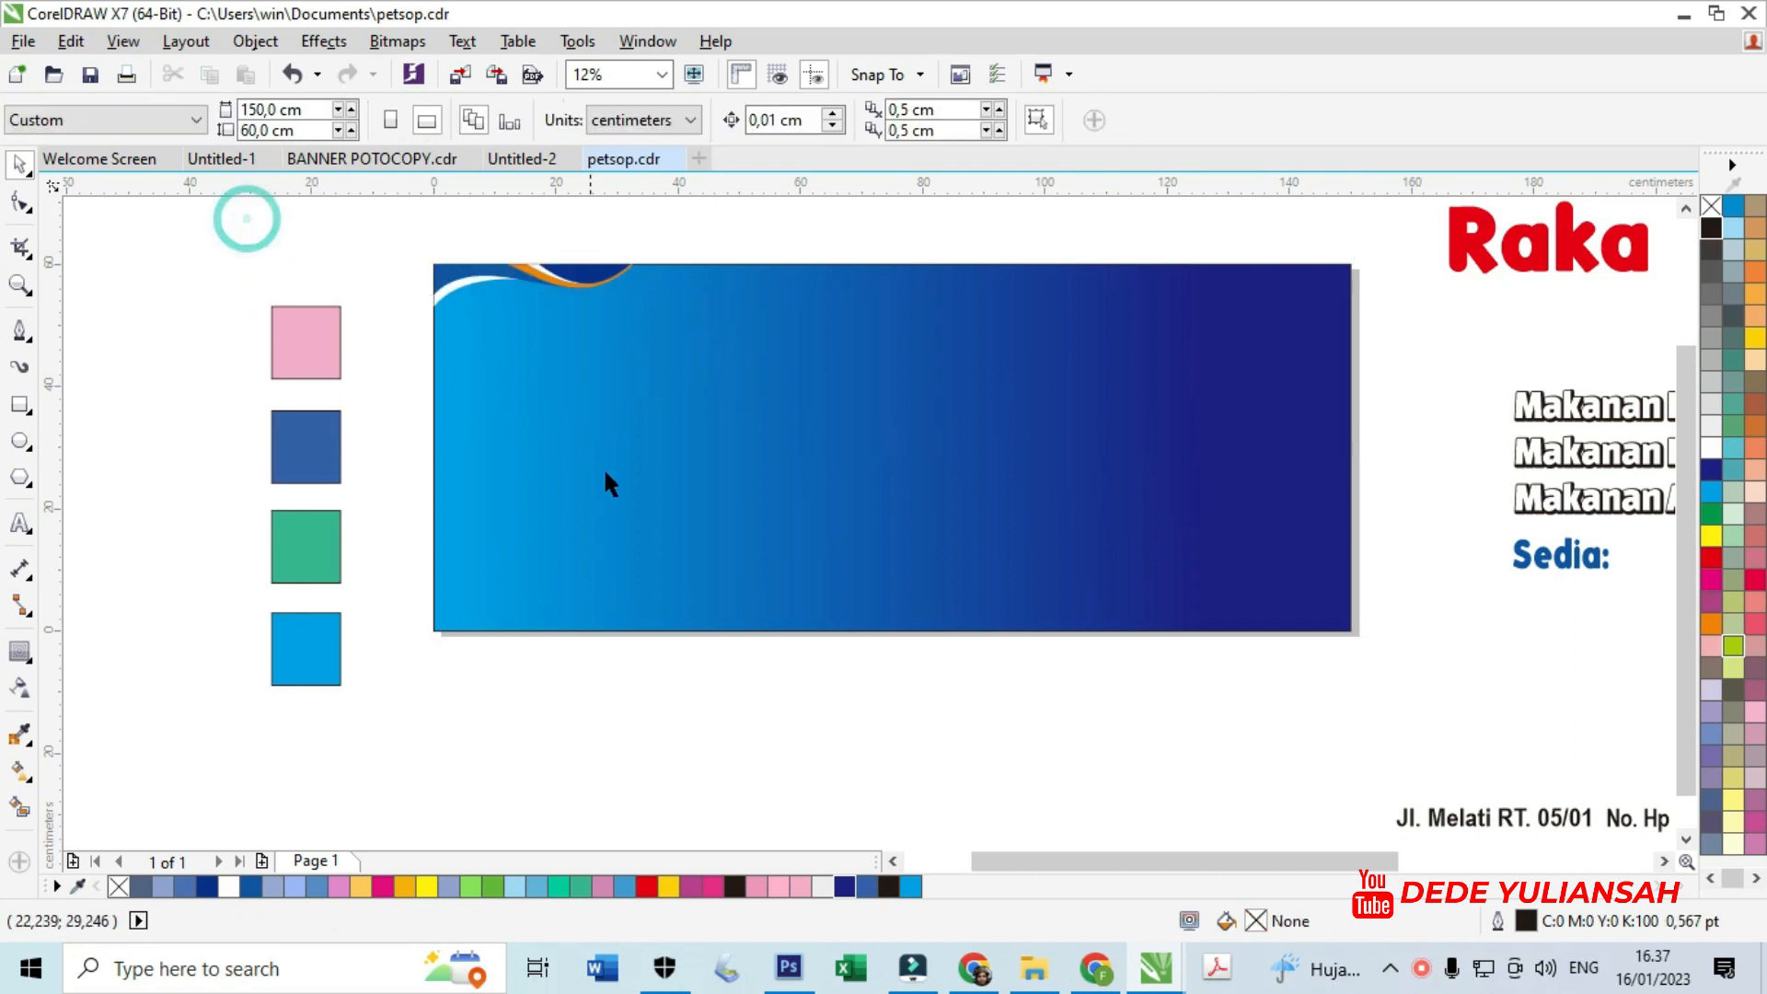
click(29, 405)
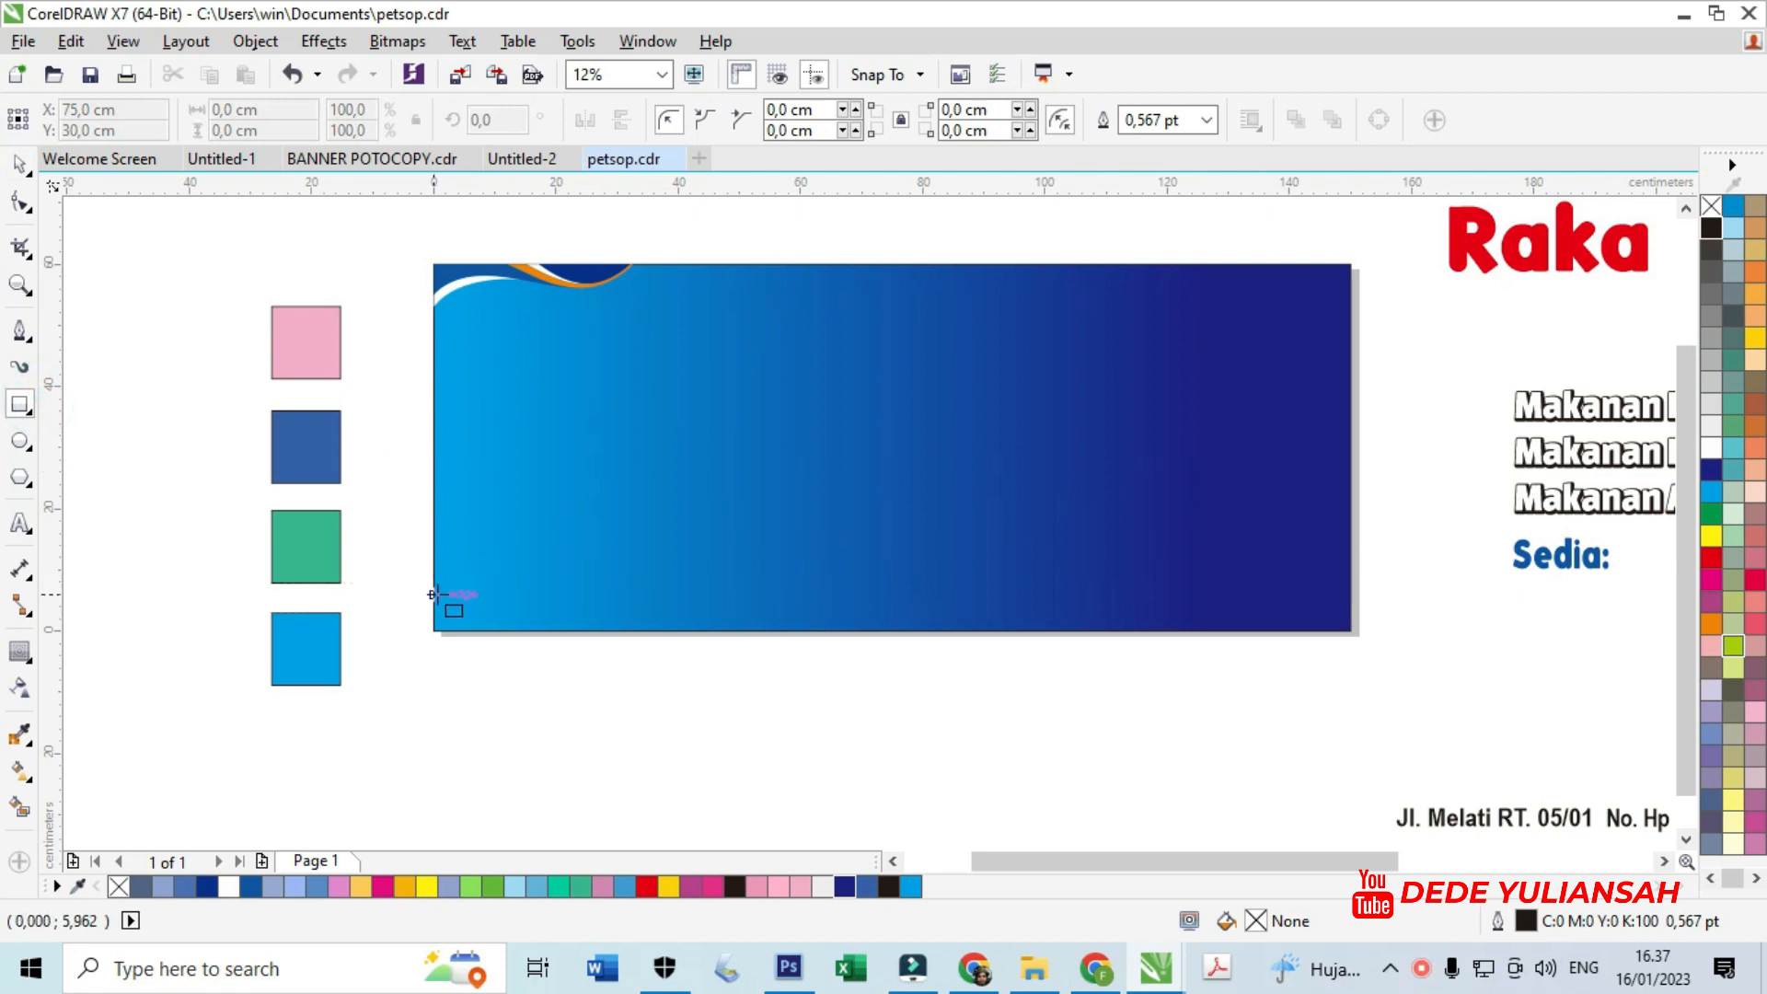
- Draw a cyan strip across the bottom edge of the banner
drag(432, 595, 1350, 631)
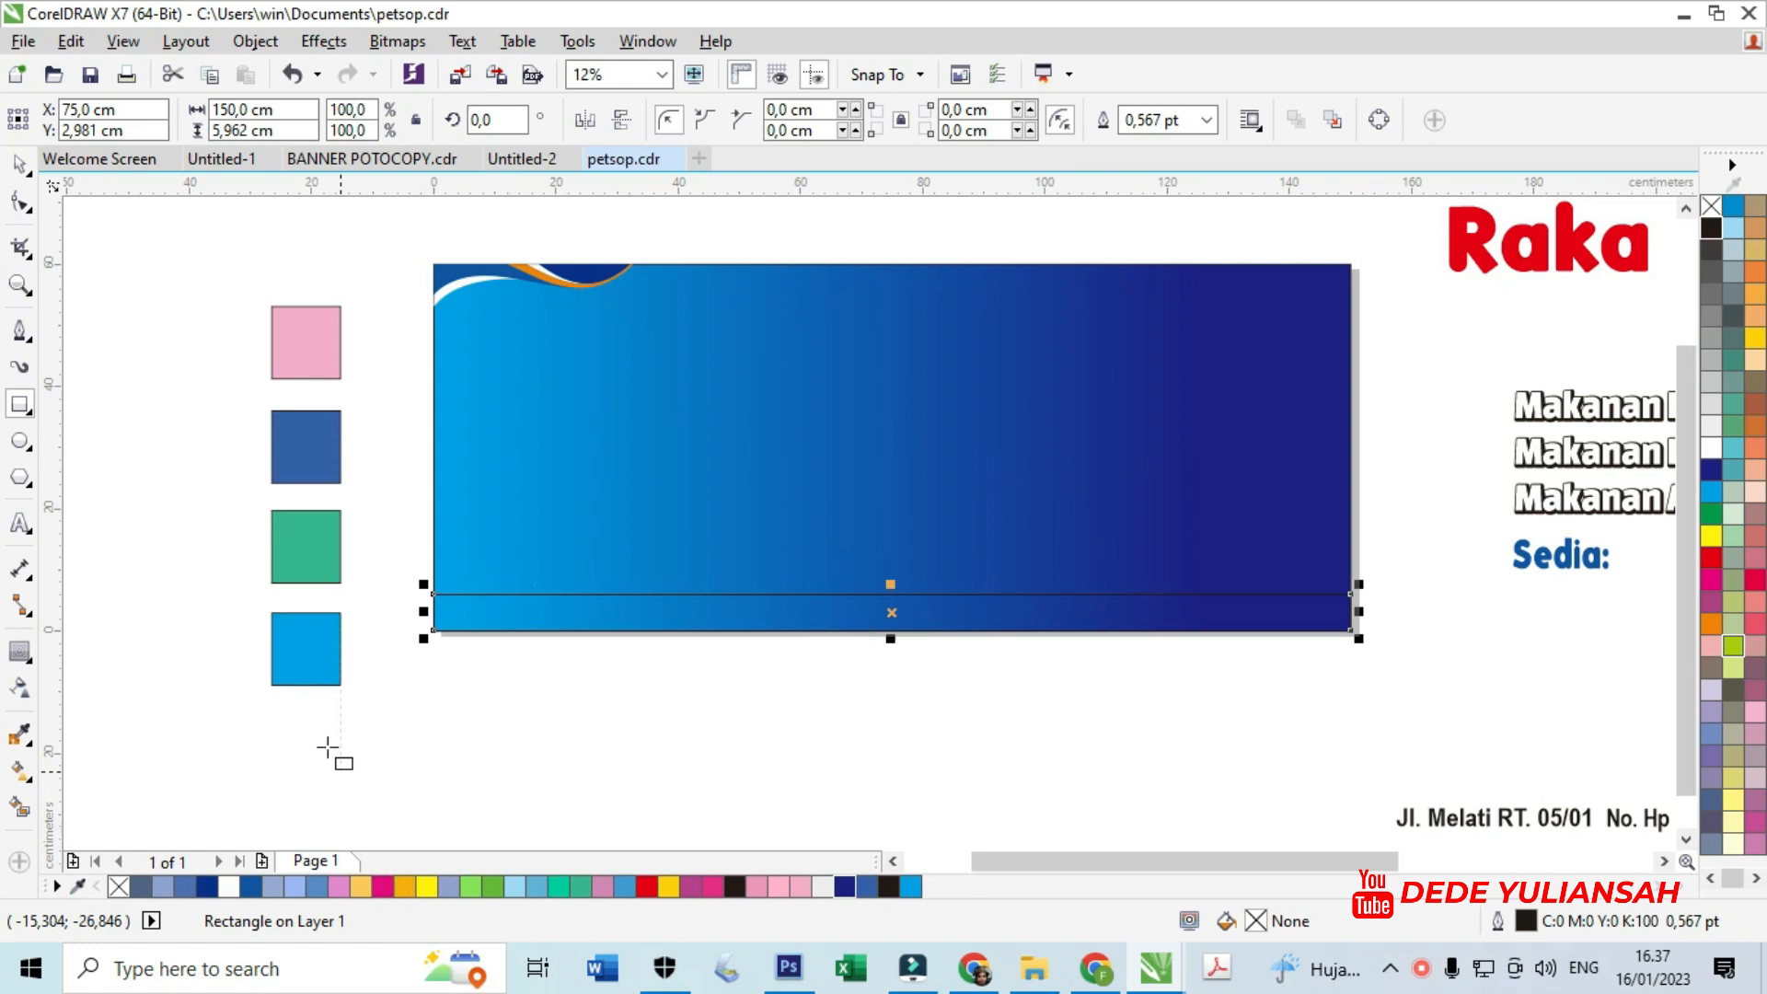
click(911, 886)
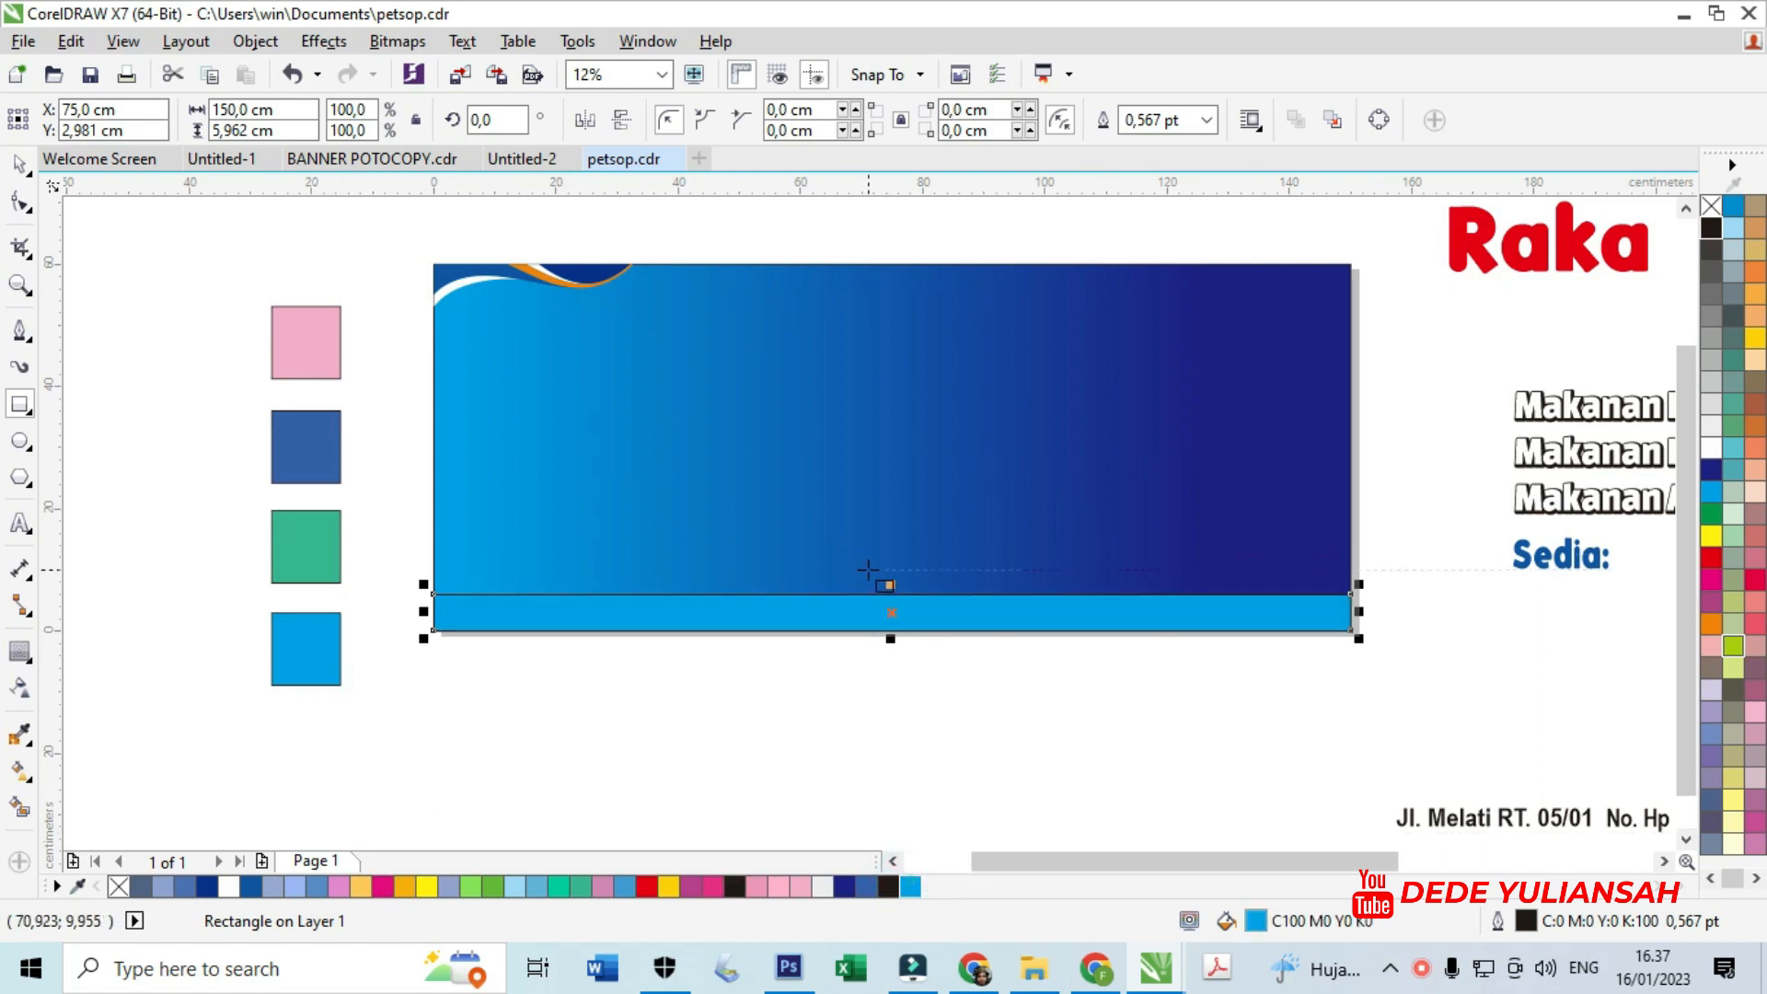
scroll(874, 598, up, 2)
- Make a thin white stripe about 1.7 cm high just above the cyan strip
click(21, 164)
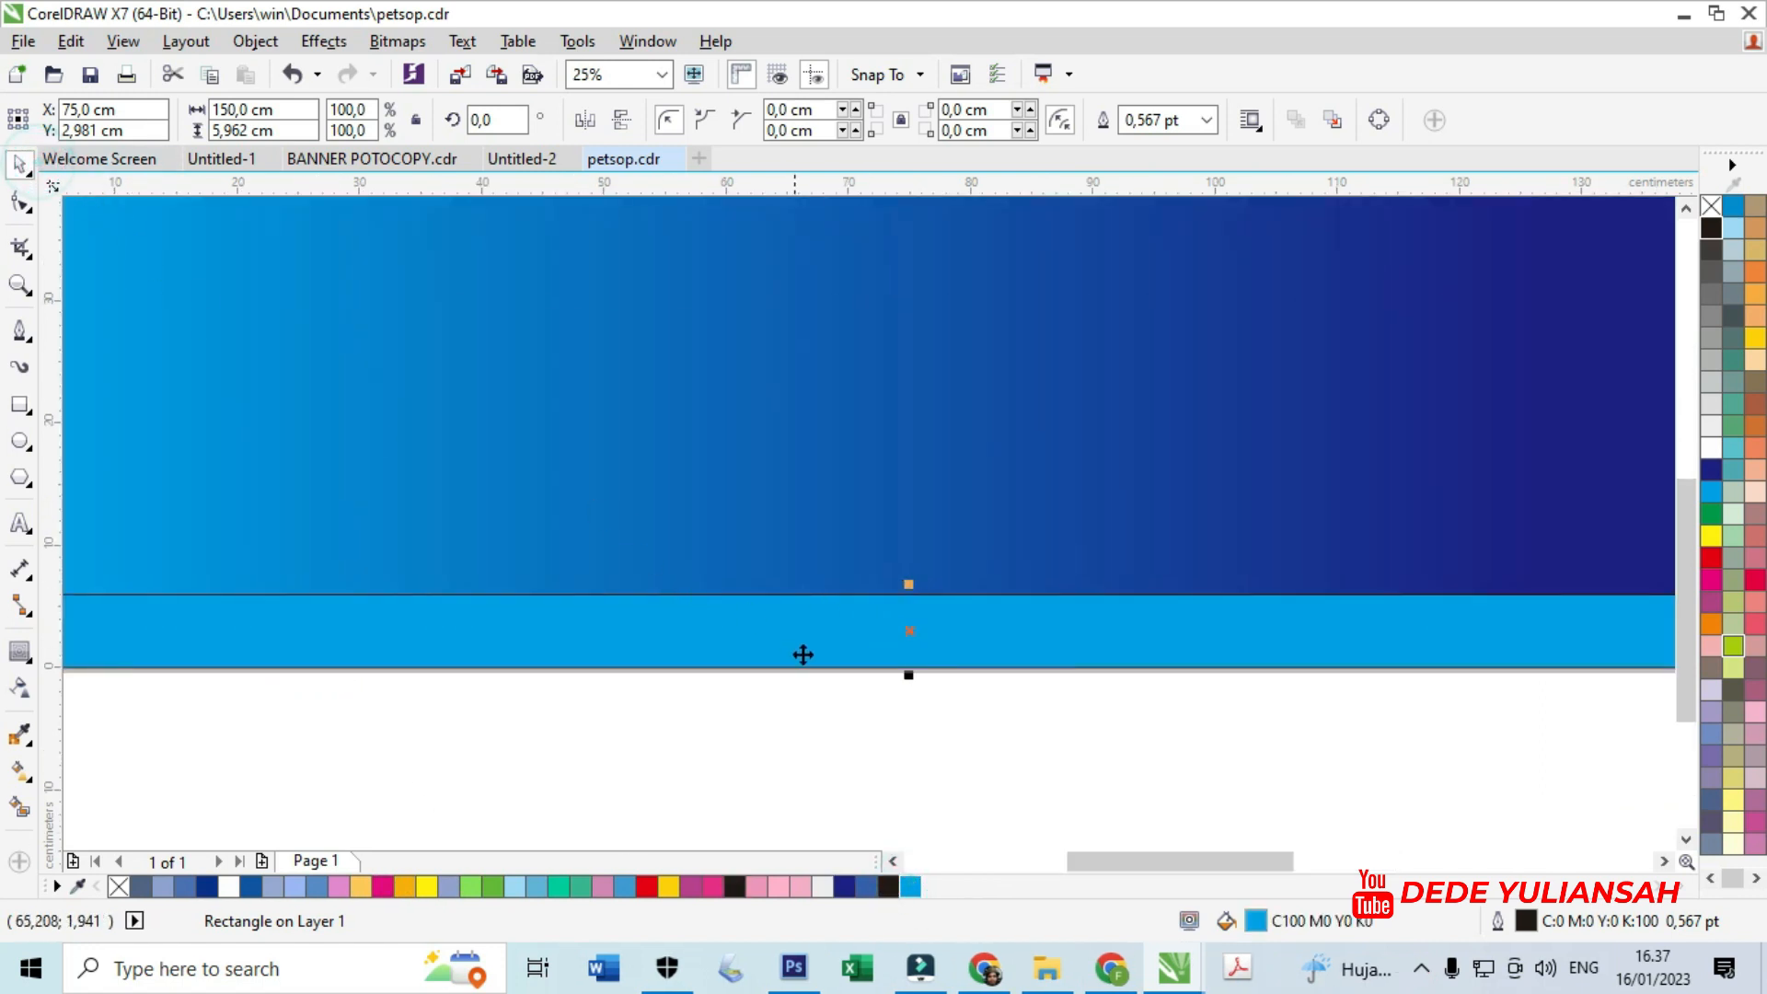
drag(908, 678, 922, 623)
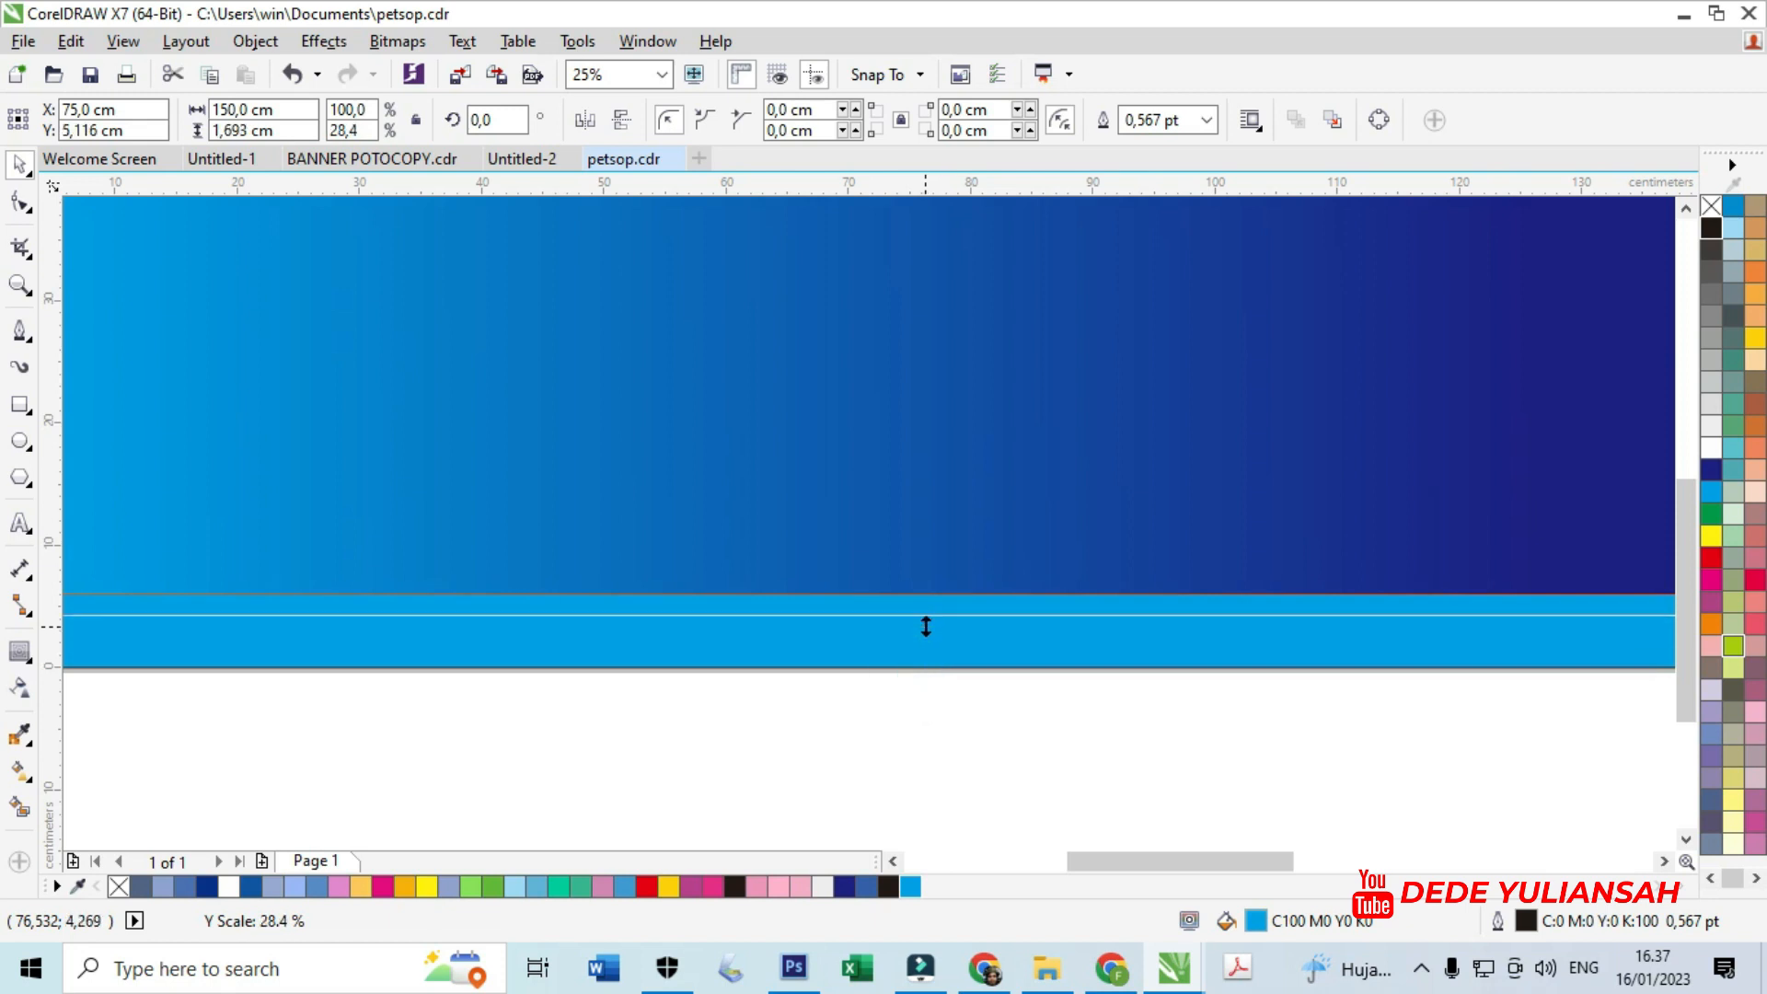
click(1710, 448)
scroll(797, 583, down, 3)
drag(576, 540, 1088, 658)
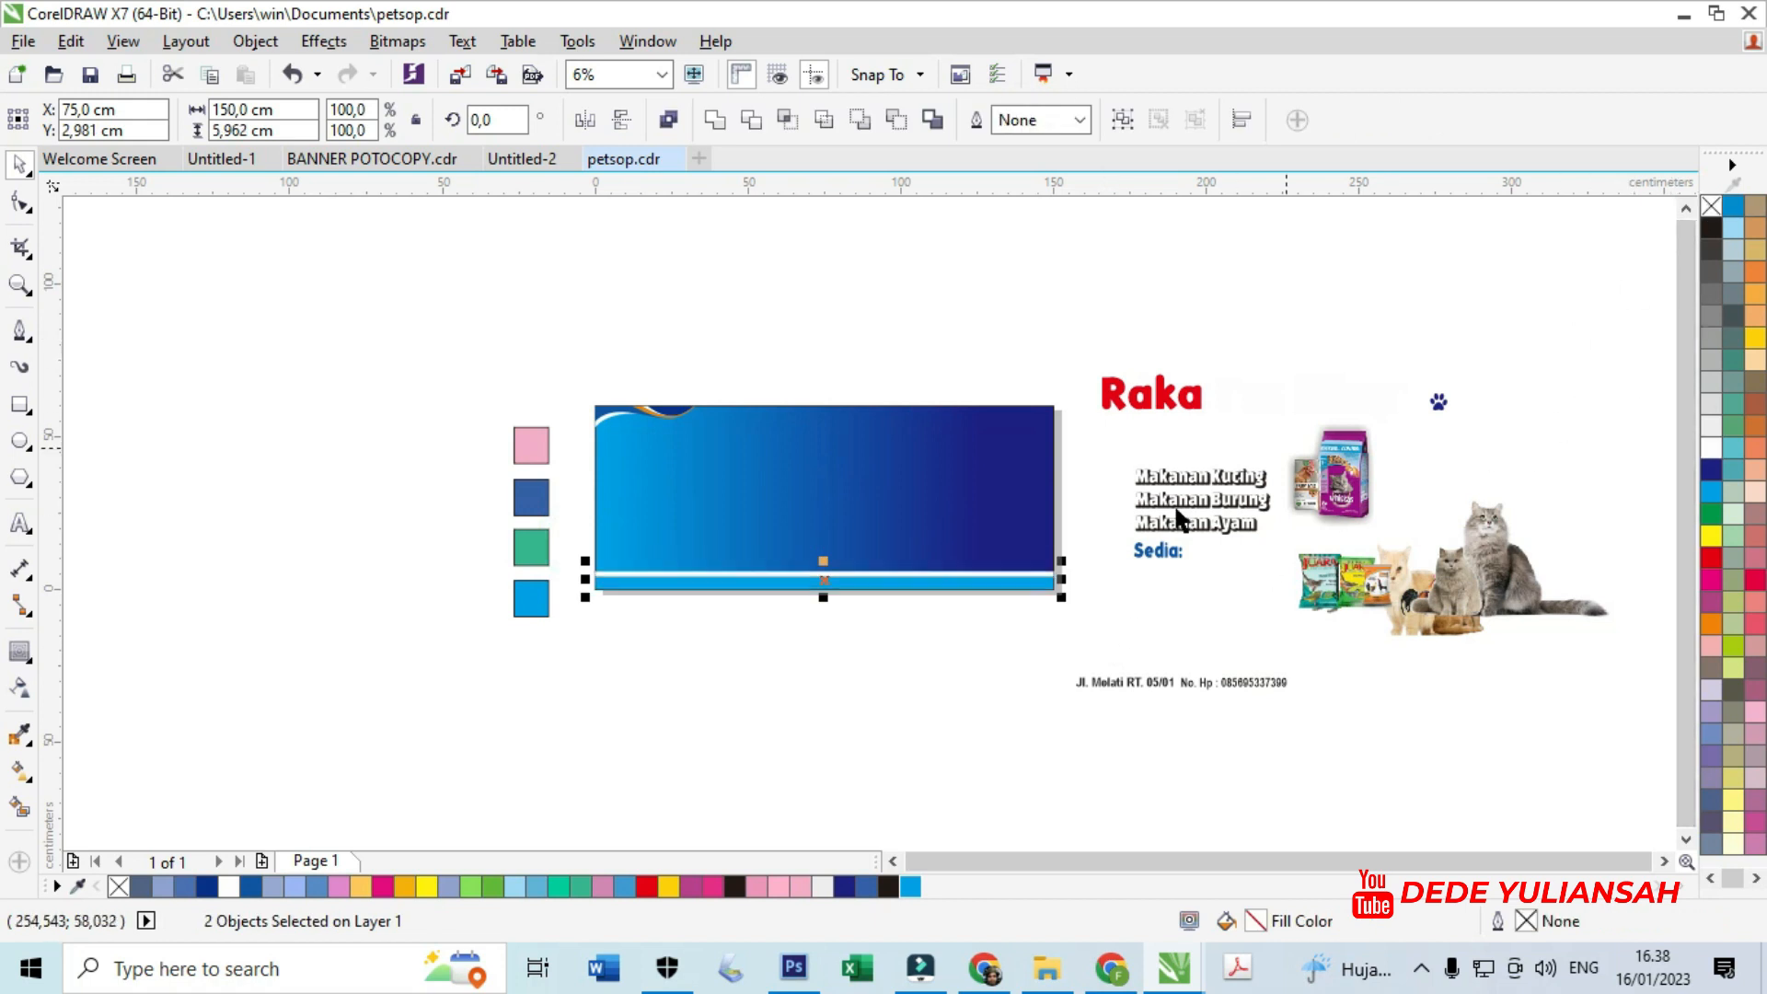
click(881, 697)
scroll(828, 592, up, 1)
scroll(800, 650, down, 1)
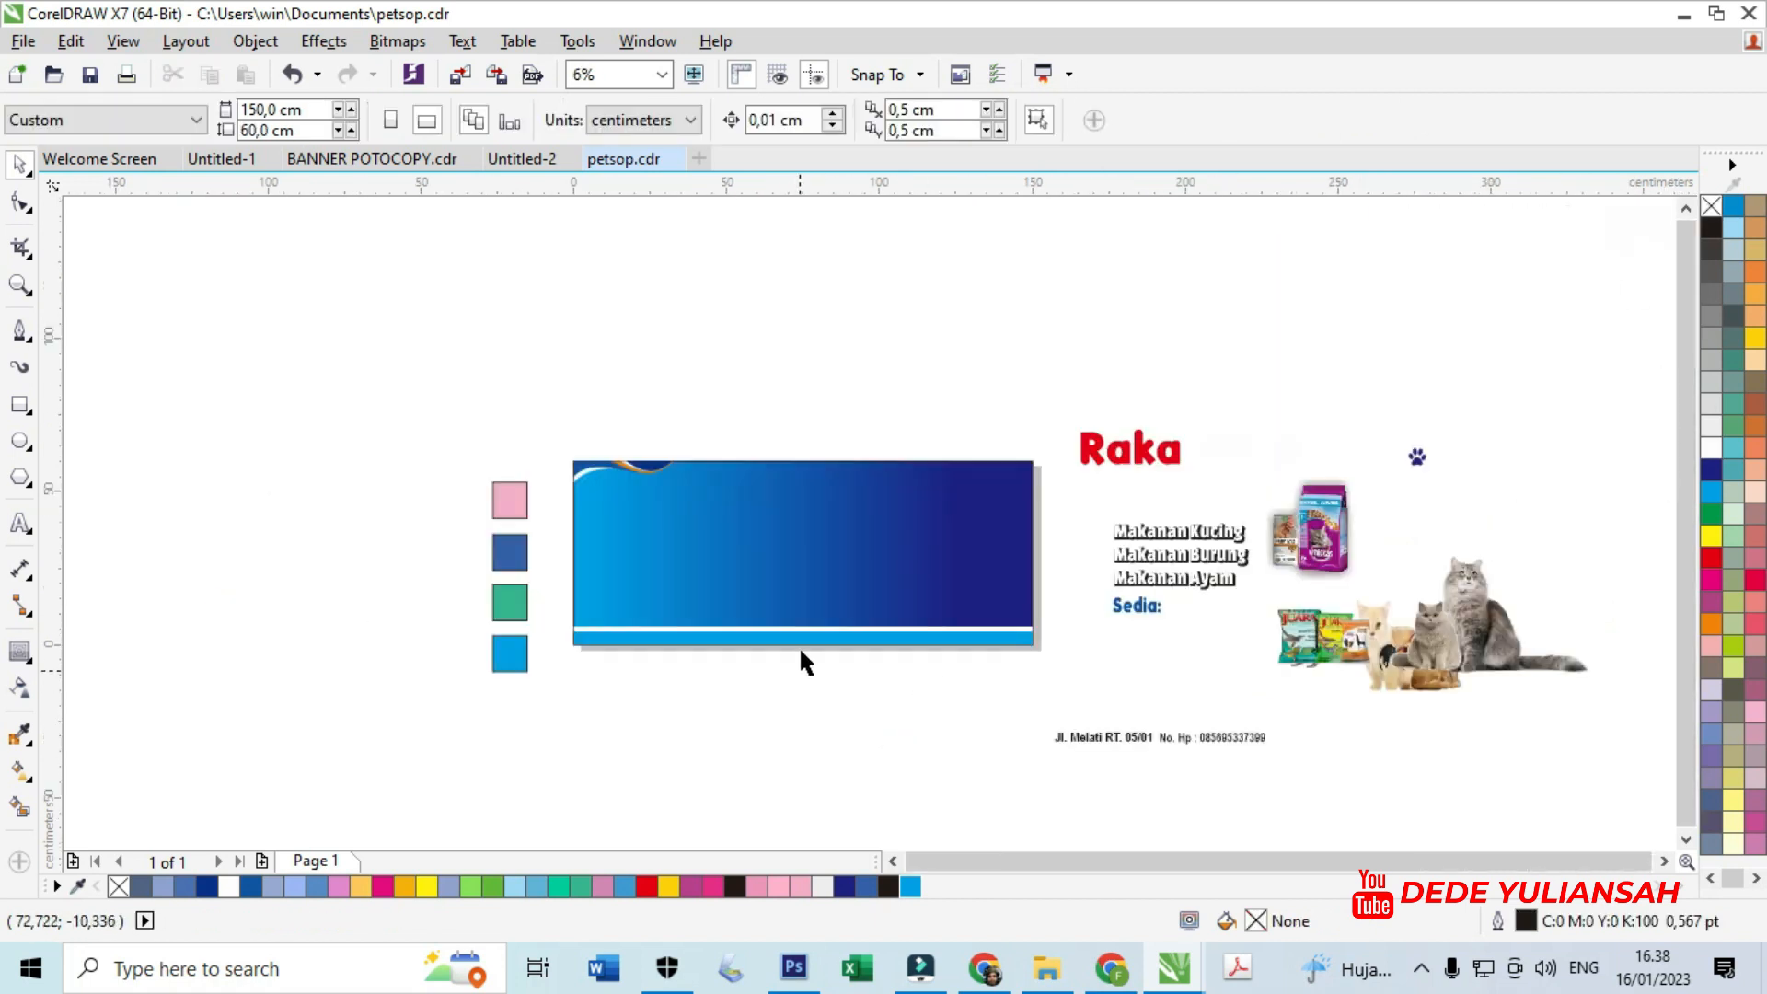
scroll(831, 507, up, 1)
- Drag the red Raka text onto the banner, append ' Pet Shop', then shrink it and shift it left
drag(1447, 391, 670, 494)
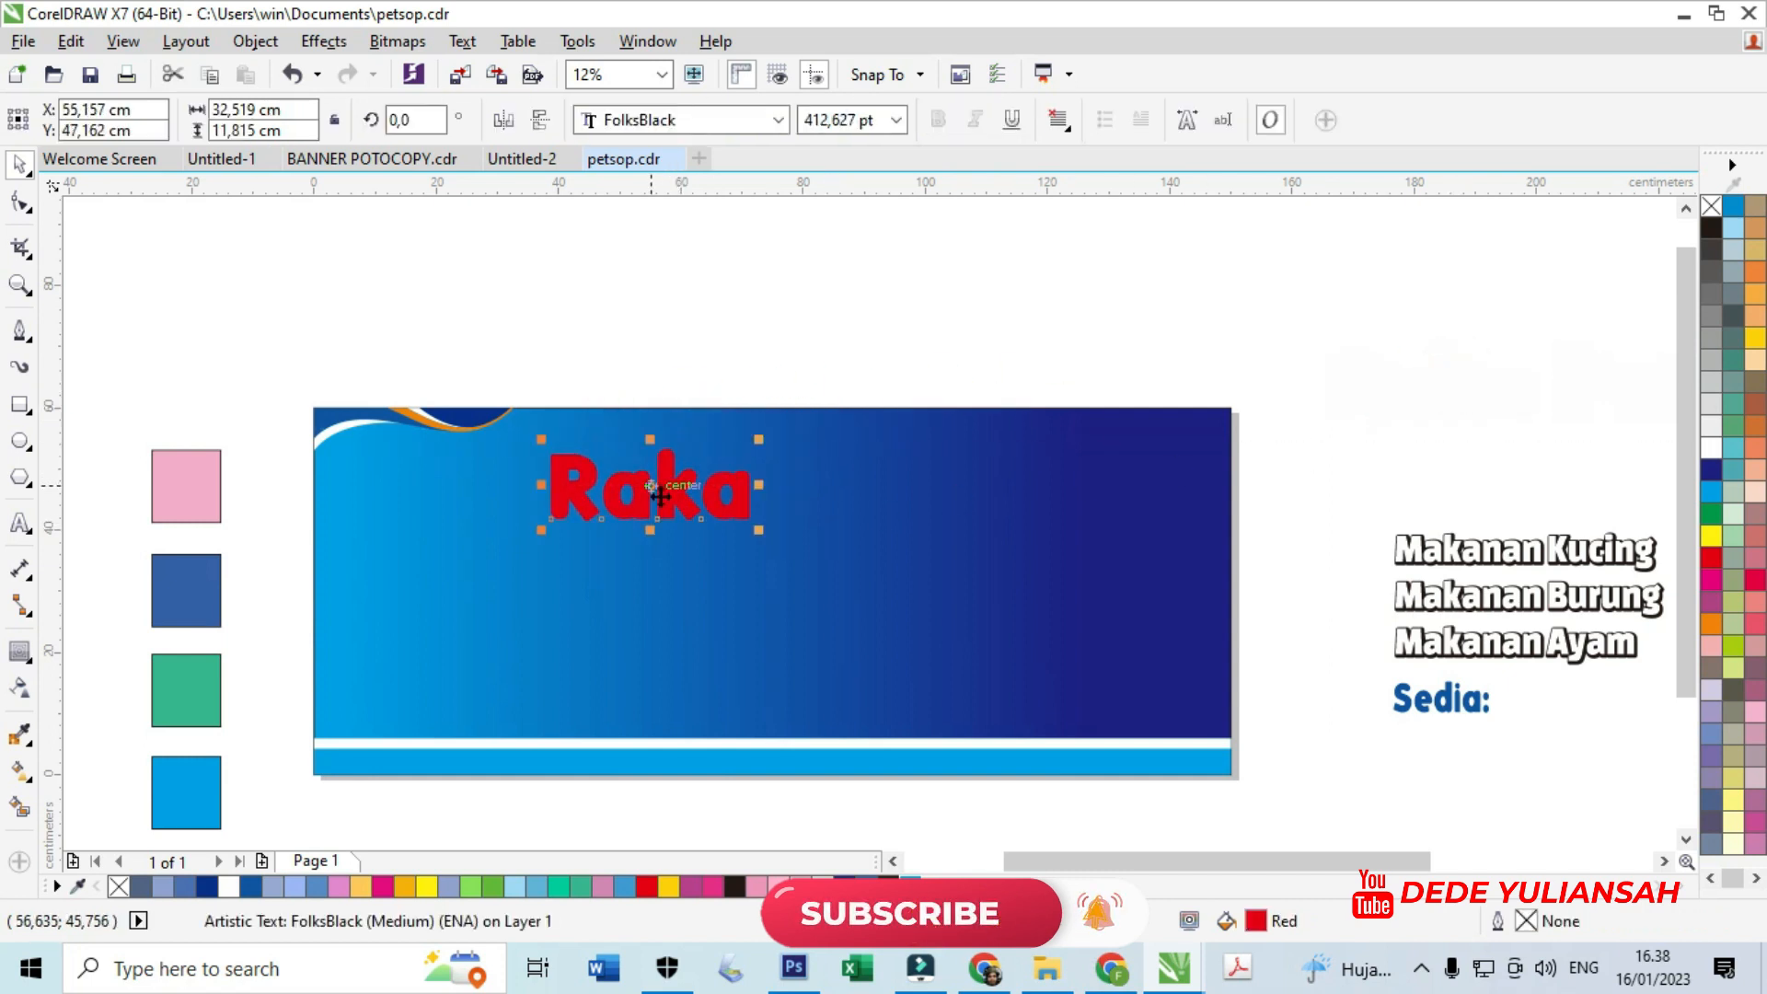
double_click(737, 505)
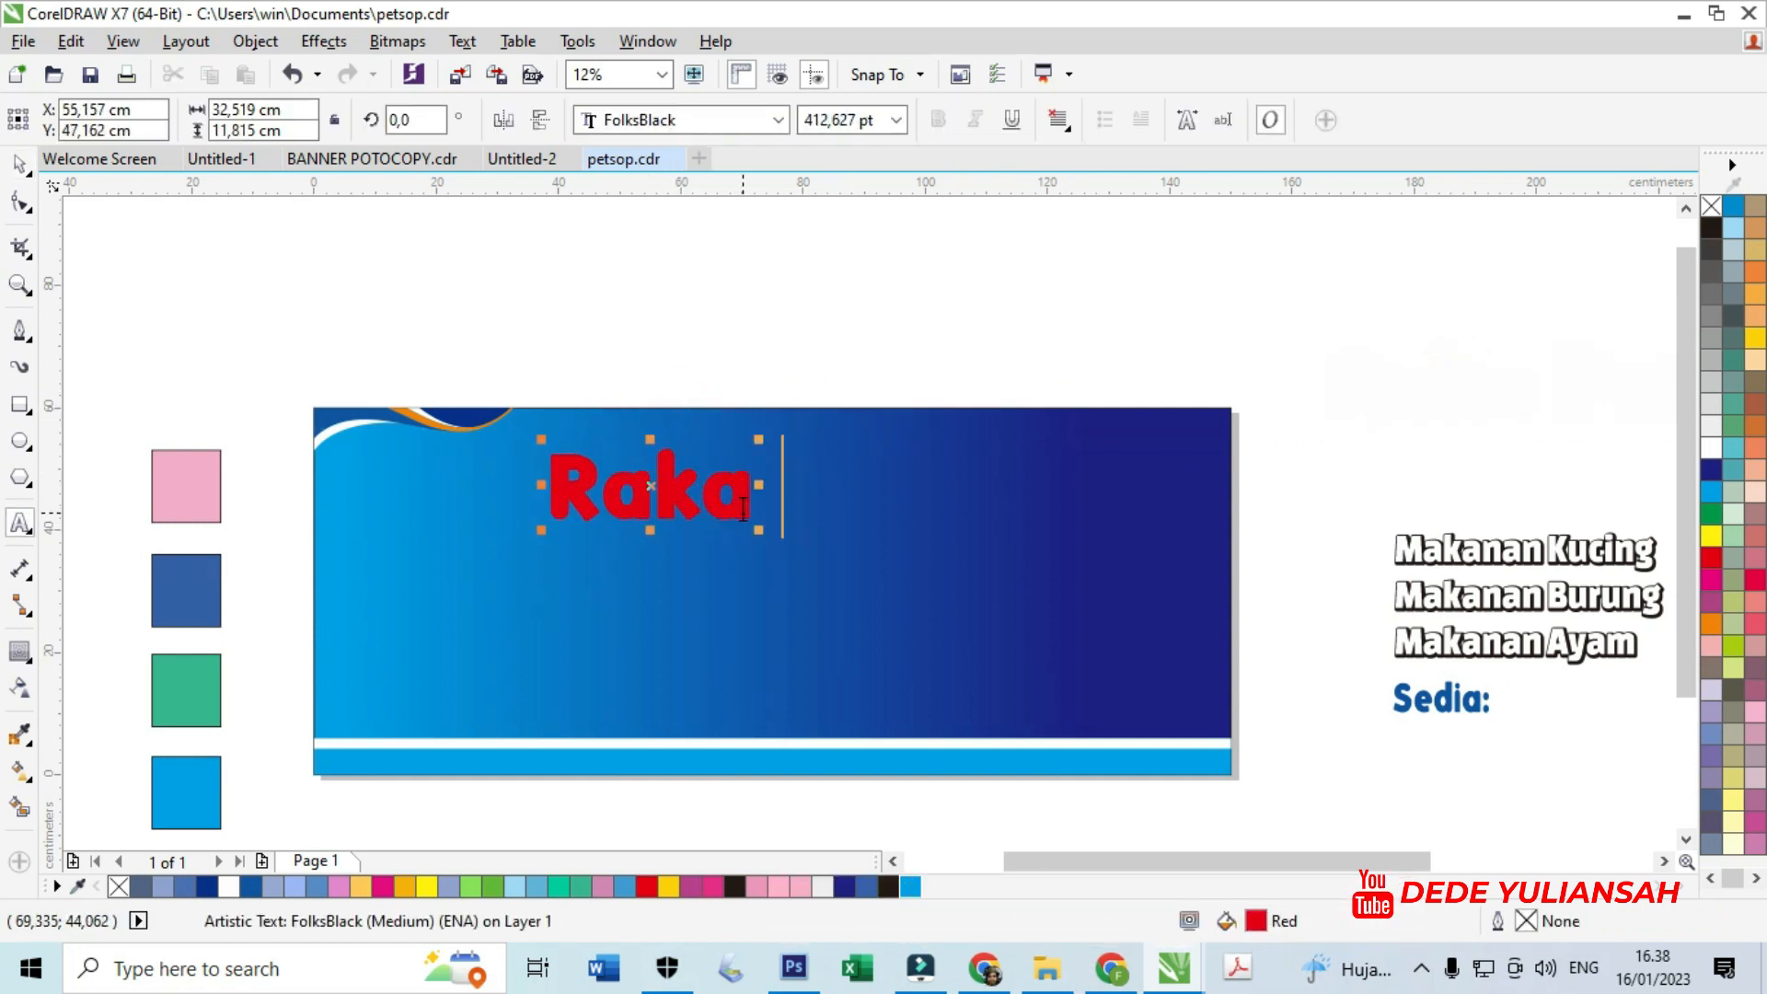
text(Pet S)
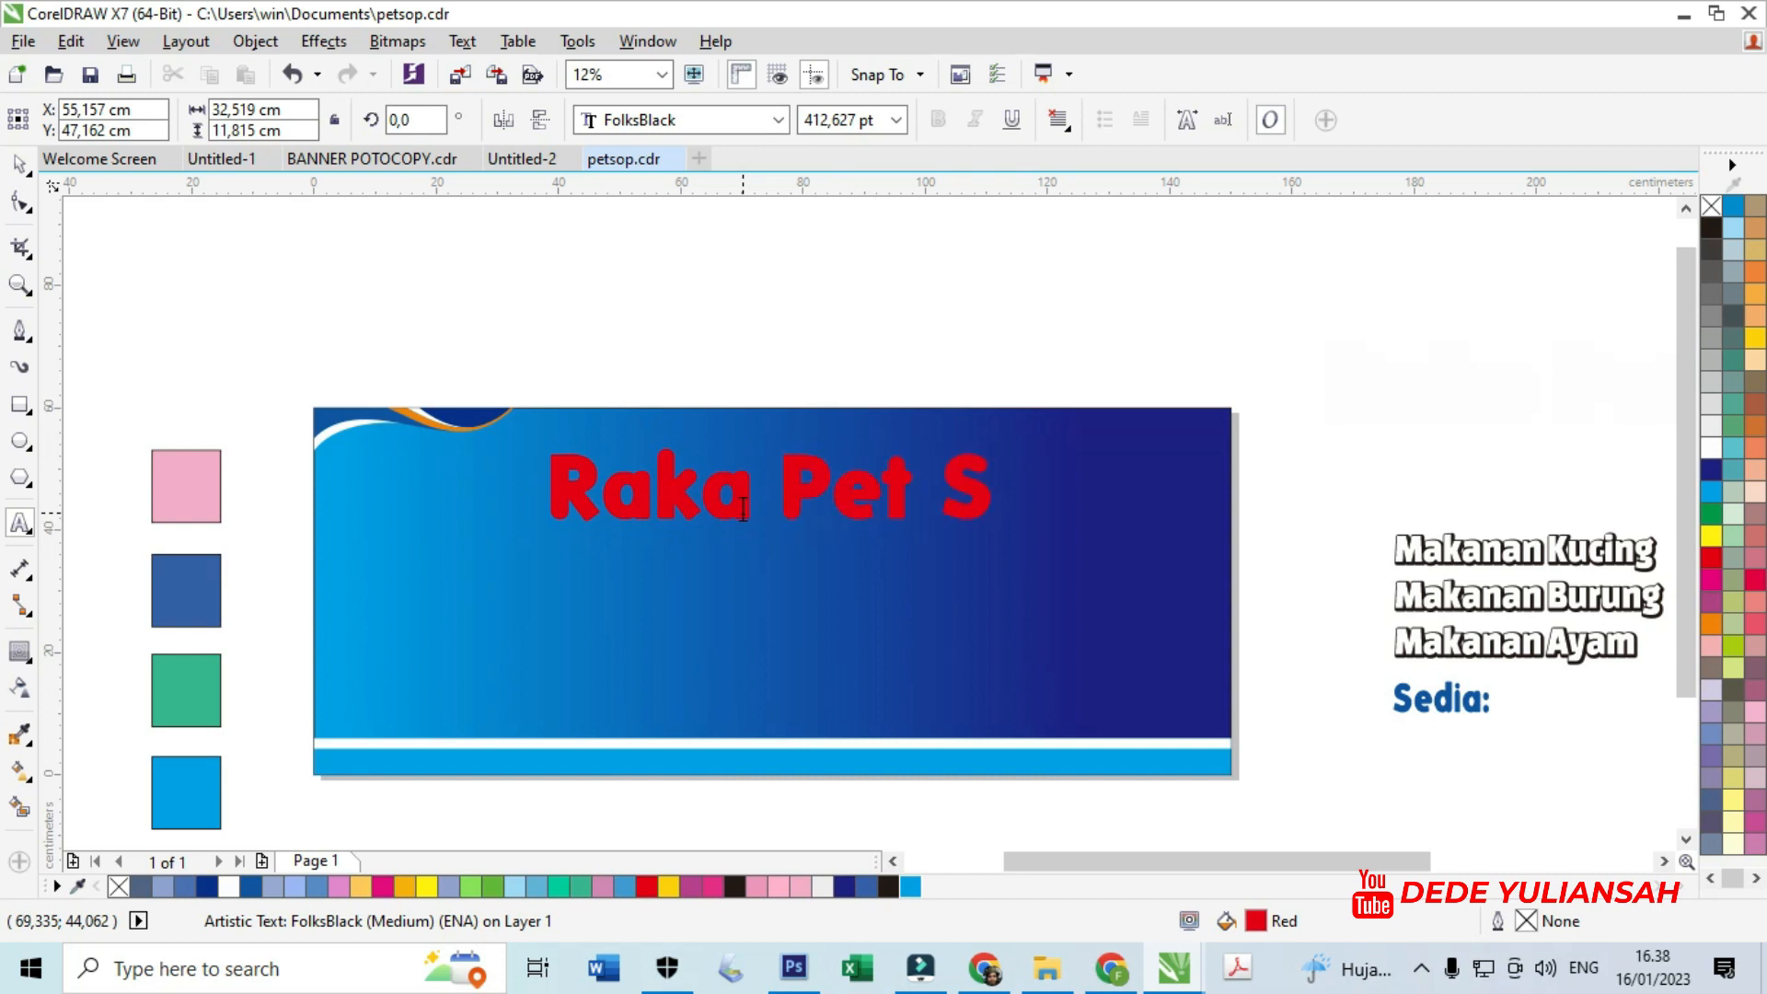
text(hop)
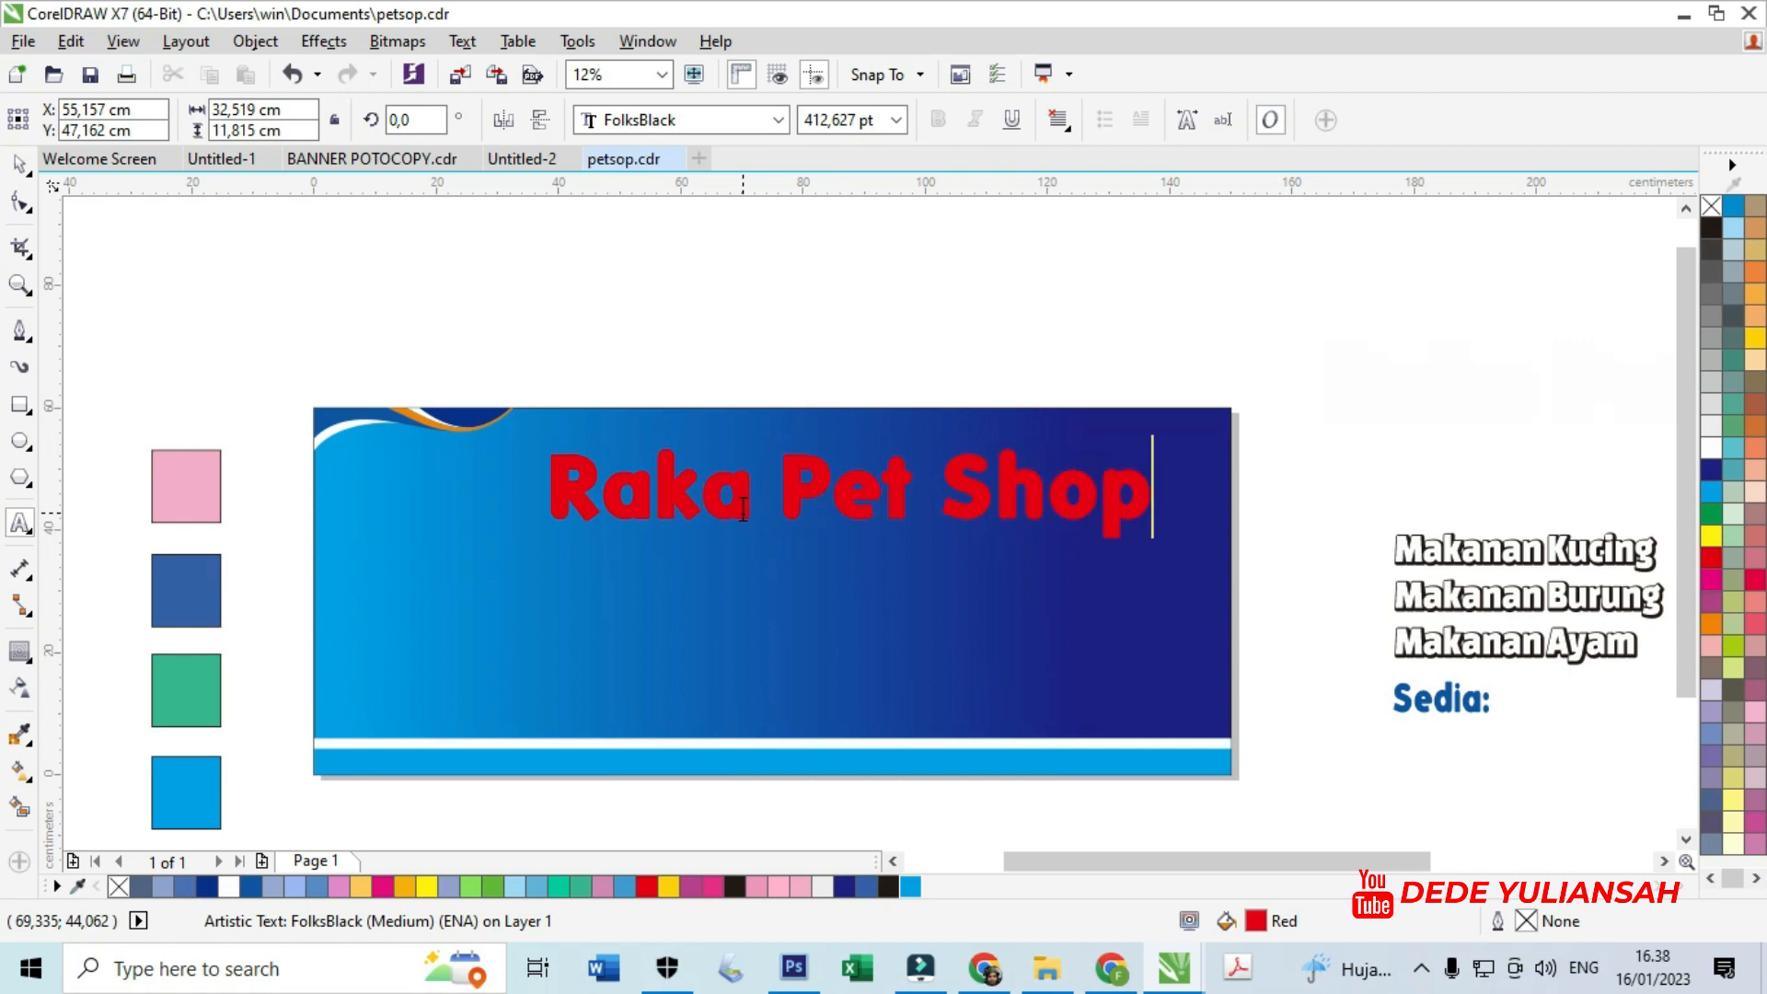
key(ctrl+space)
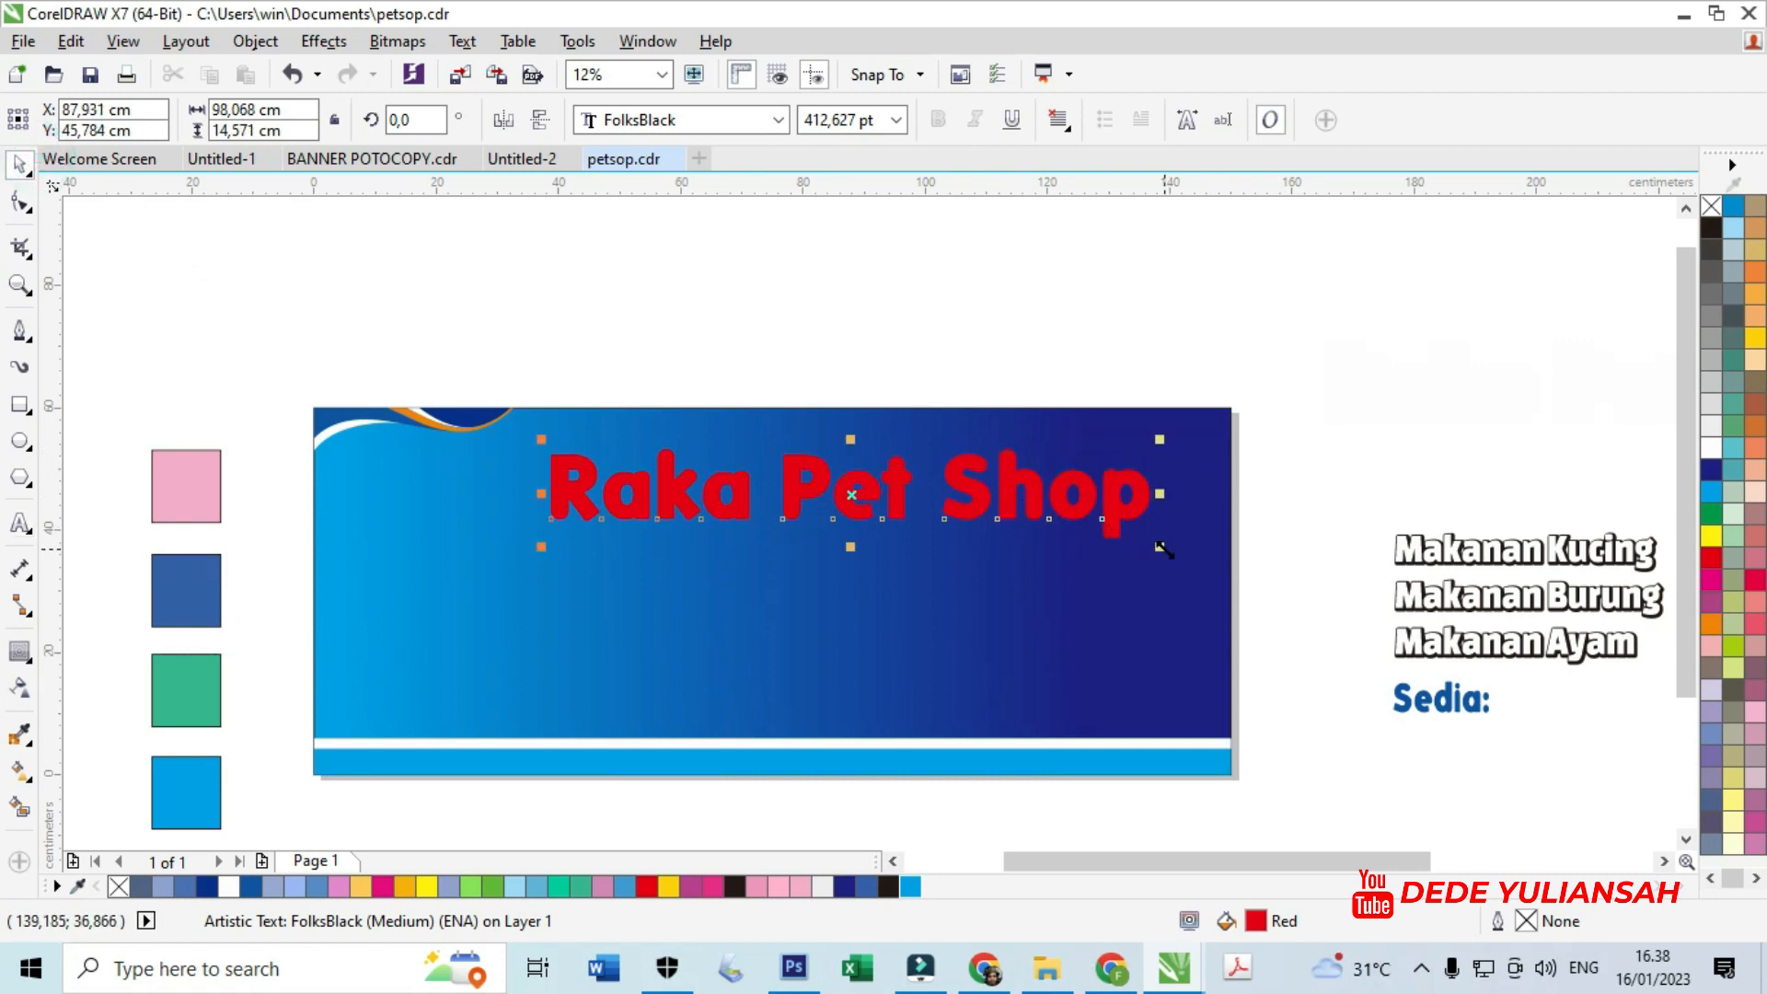
drag(1160, 547, 1139, 542)
scroll(878, 492, up, 2)
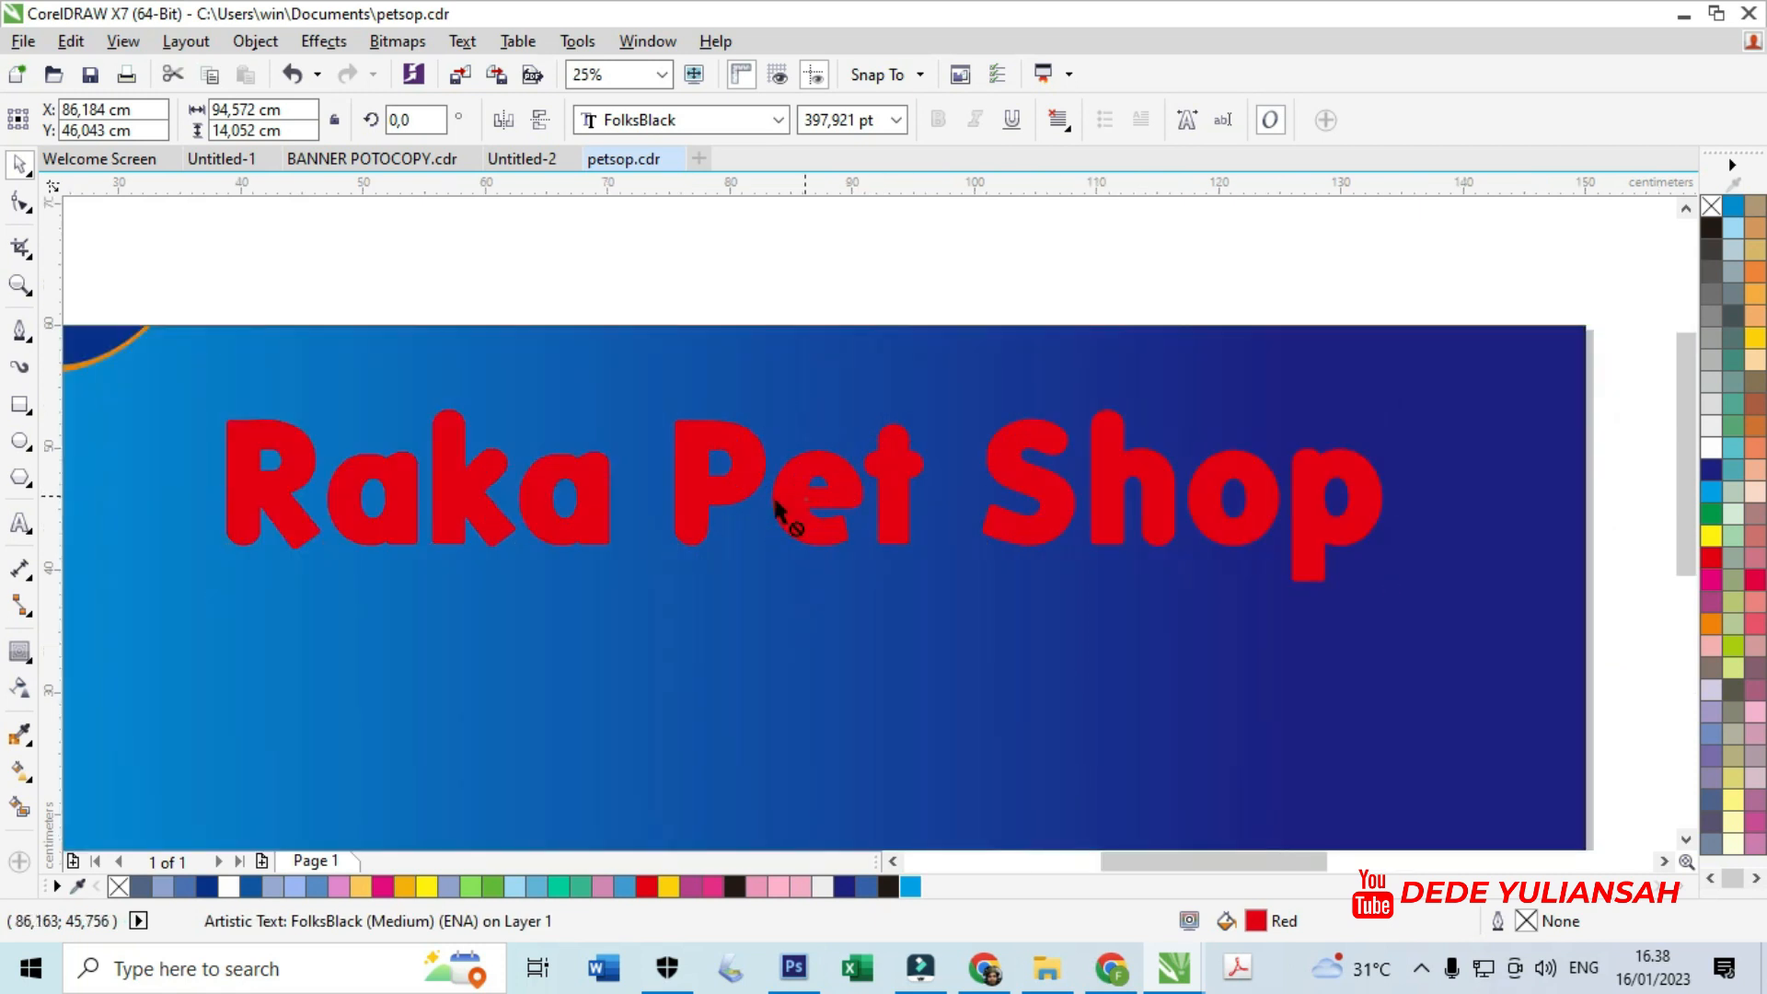
drag(775, 506, 639, 506)
scroll(638, 506, down, 2)
- Undo an accidental conversion of the title to curves and an accidental move, keeping it editable text
right_click(766, 479)
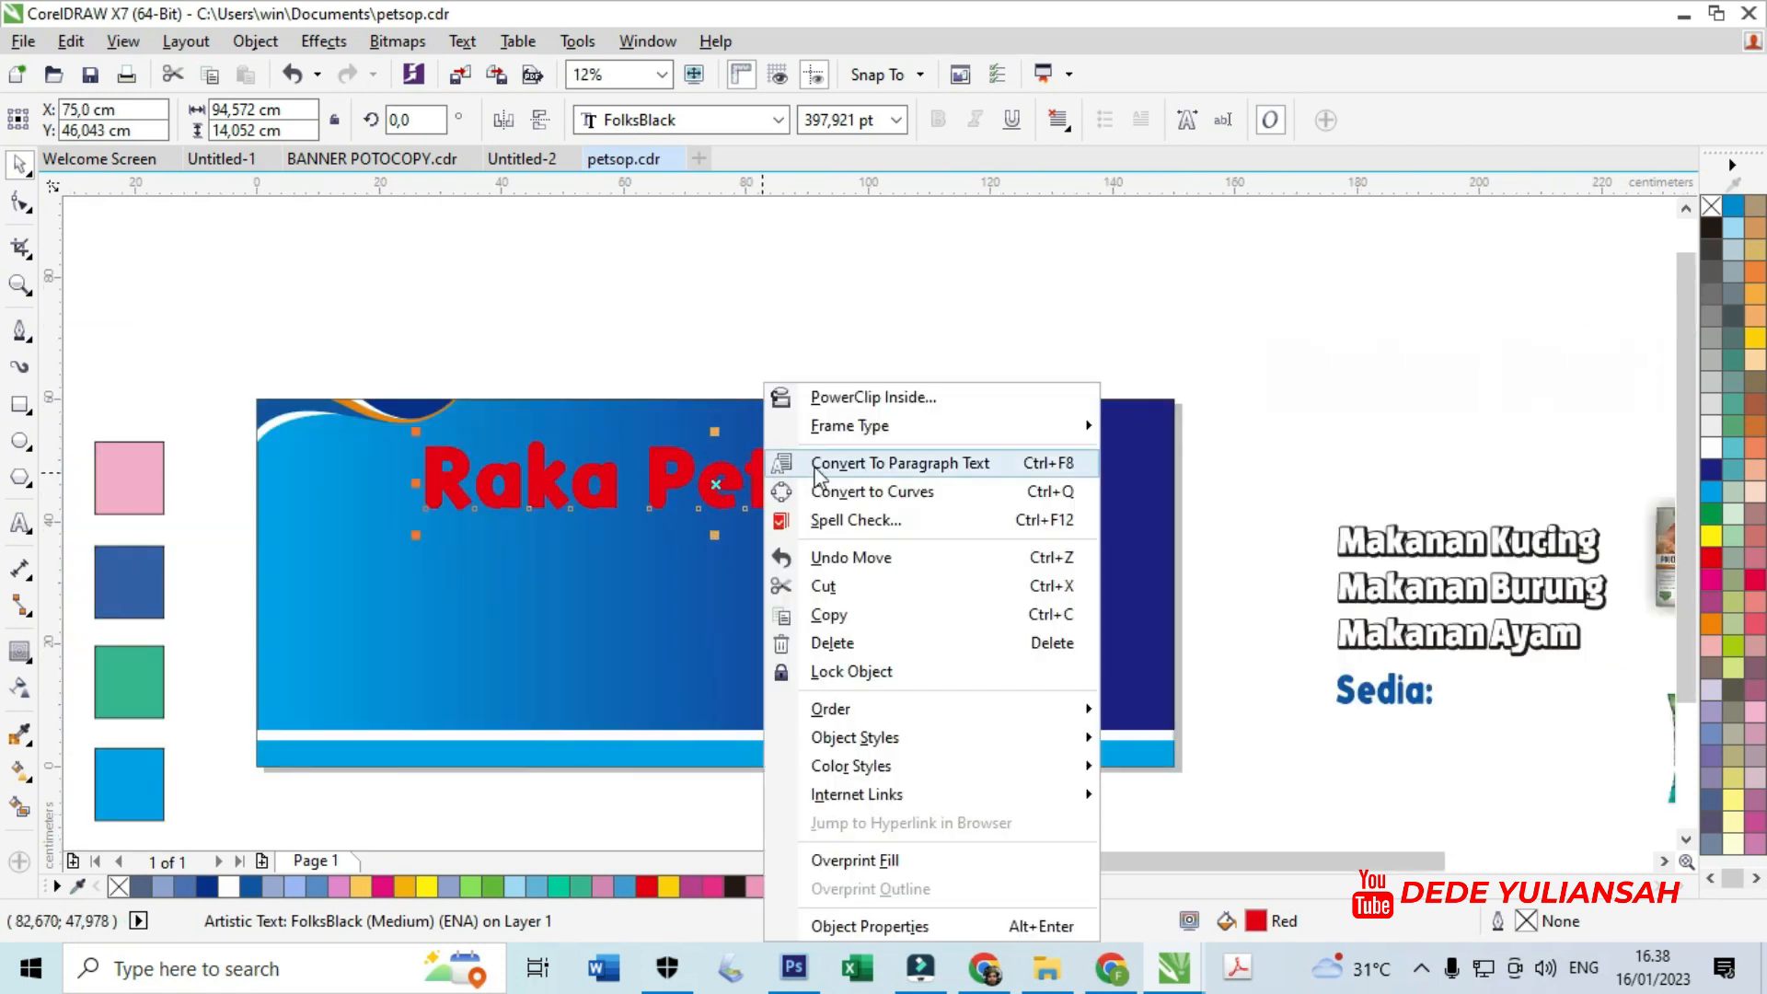
click(880, 497)
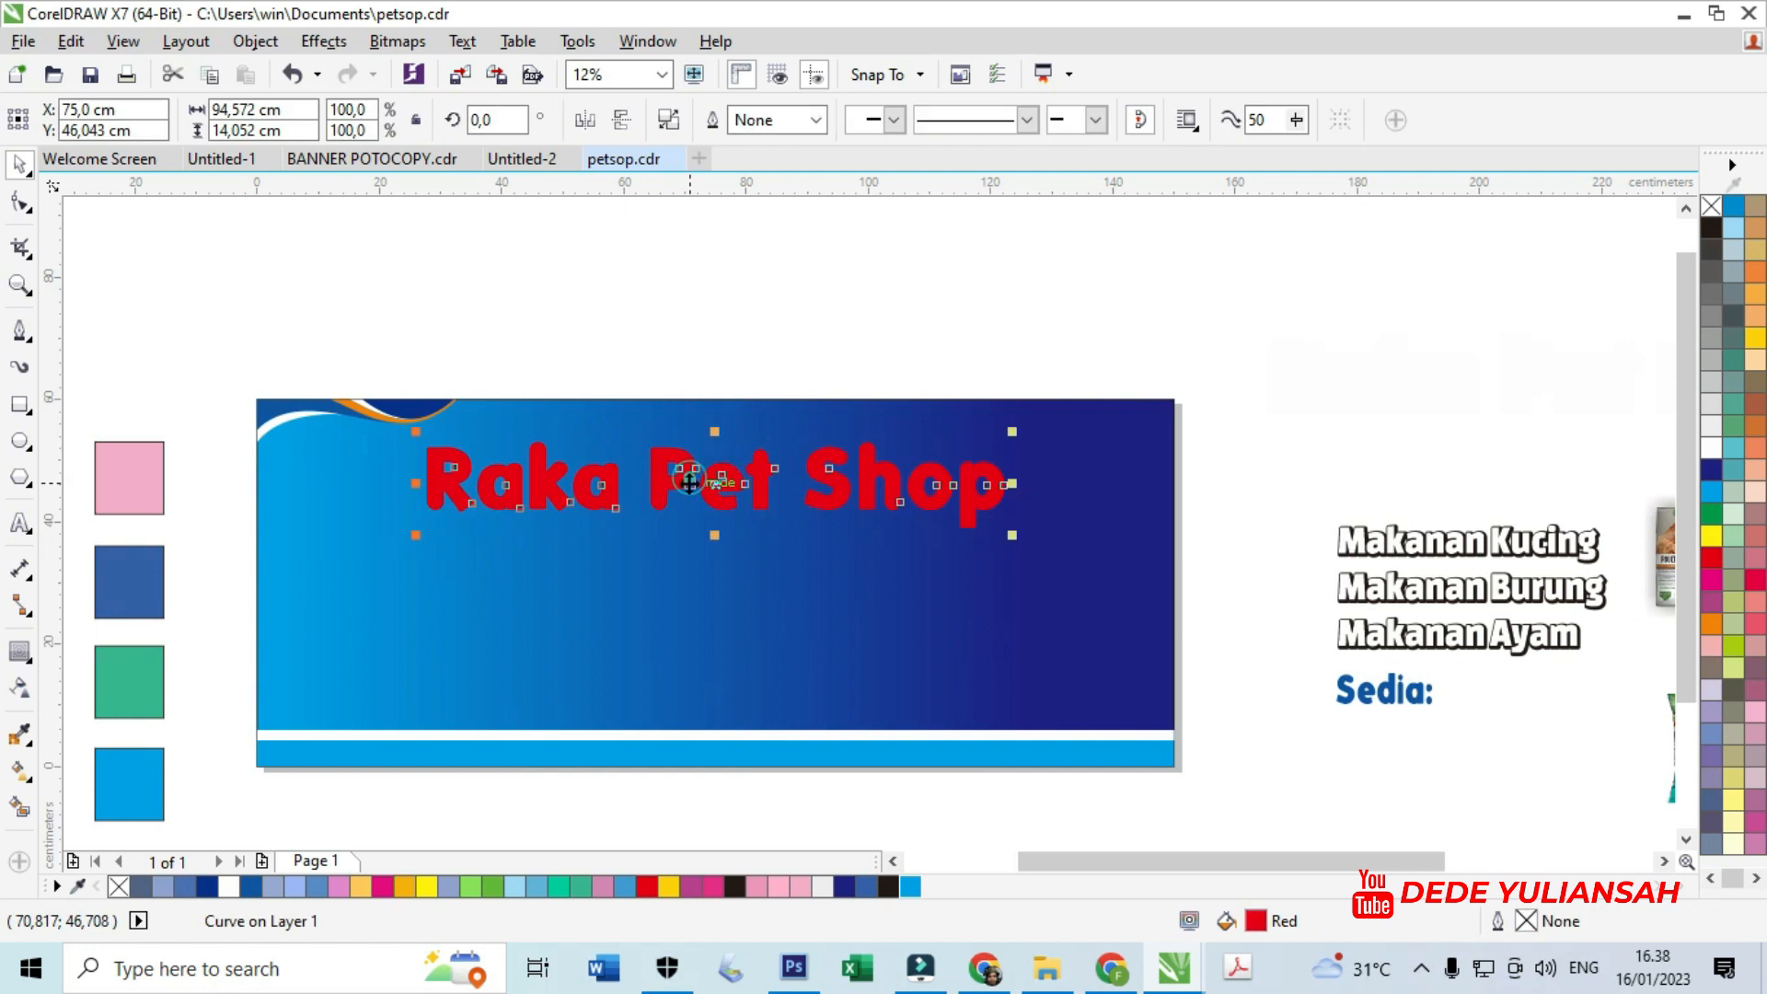
key(ctrl+z)
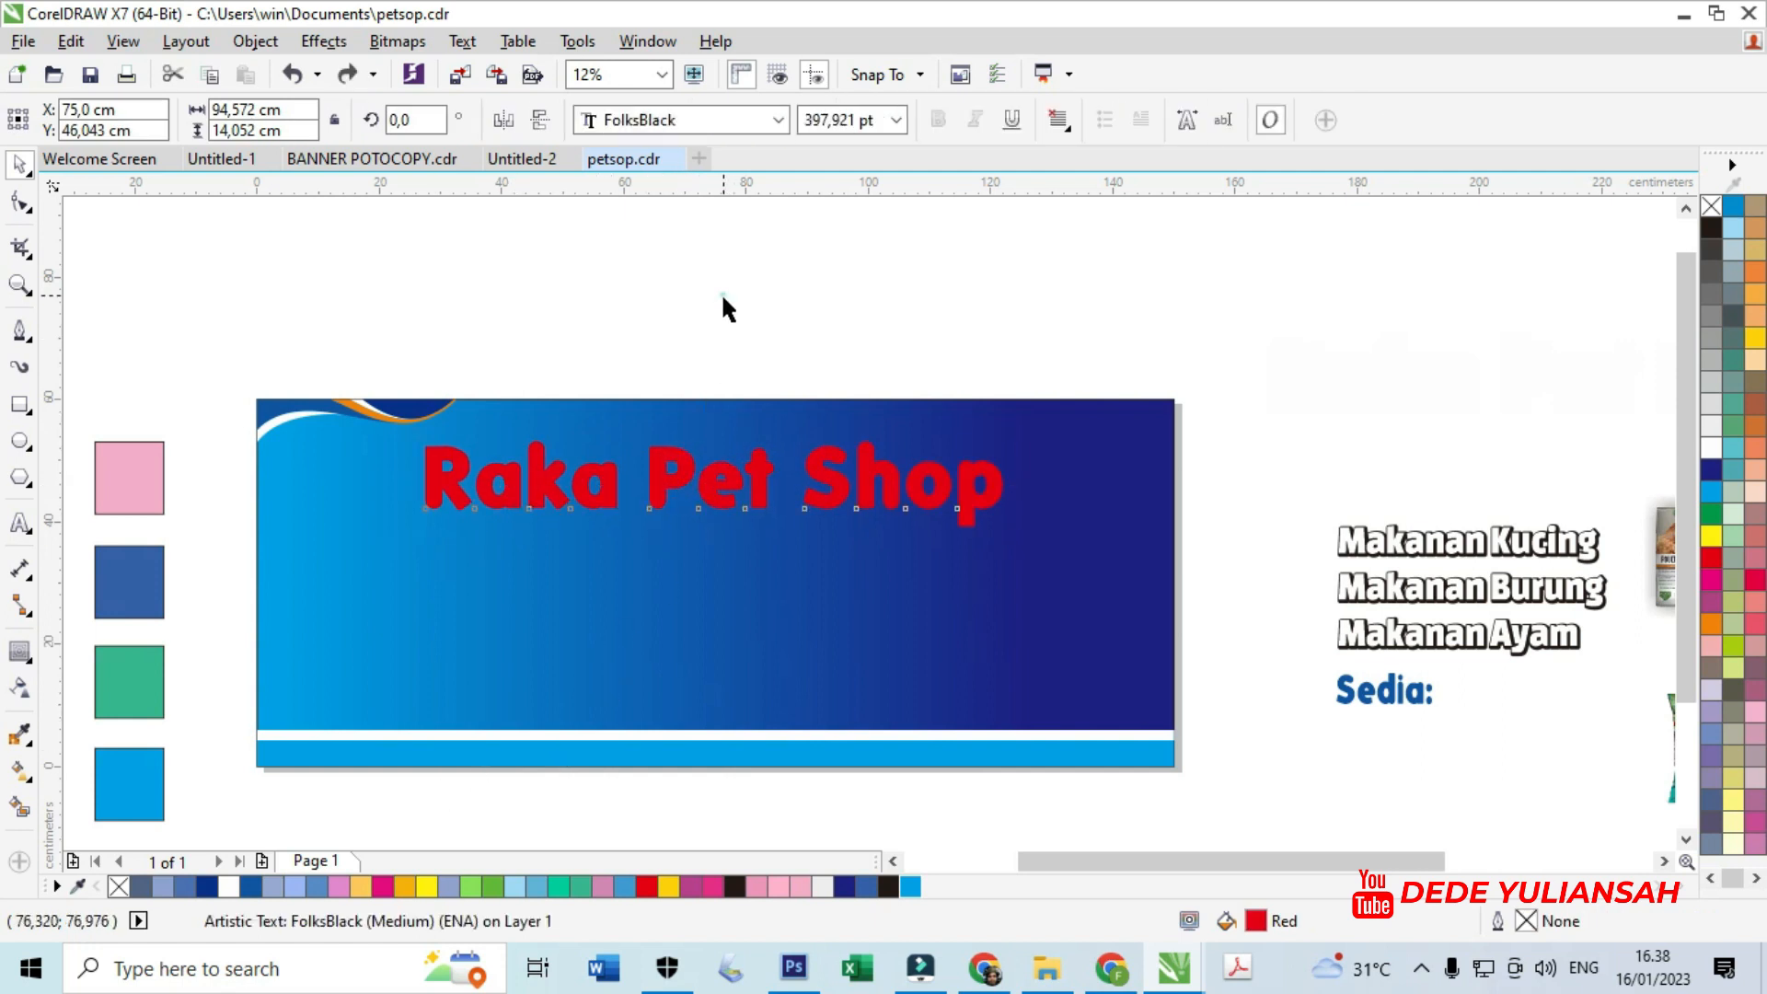
drag(668, 474, 713, 425)
key(ctrl+z)
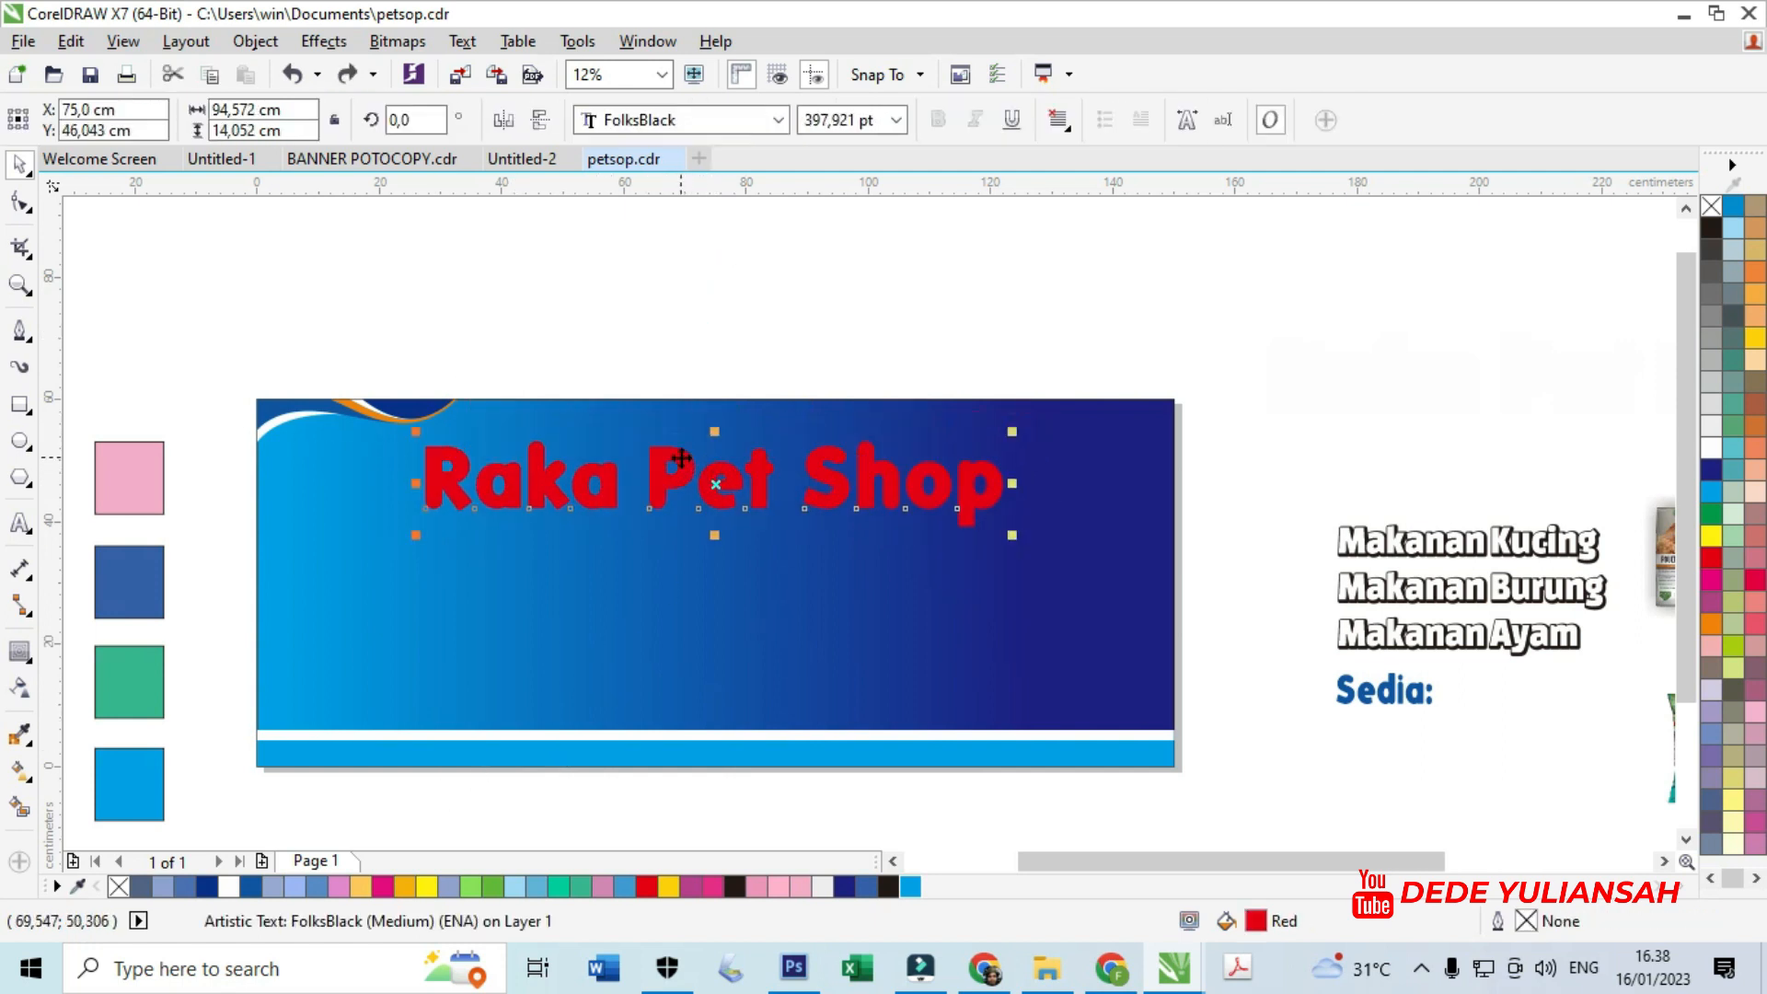
right_click(680, 459)
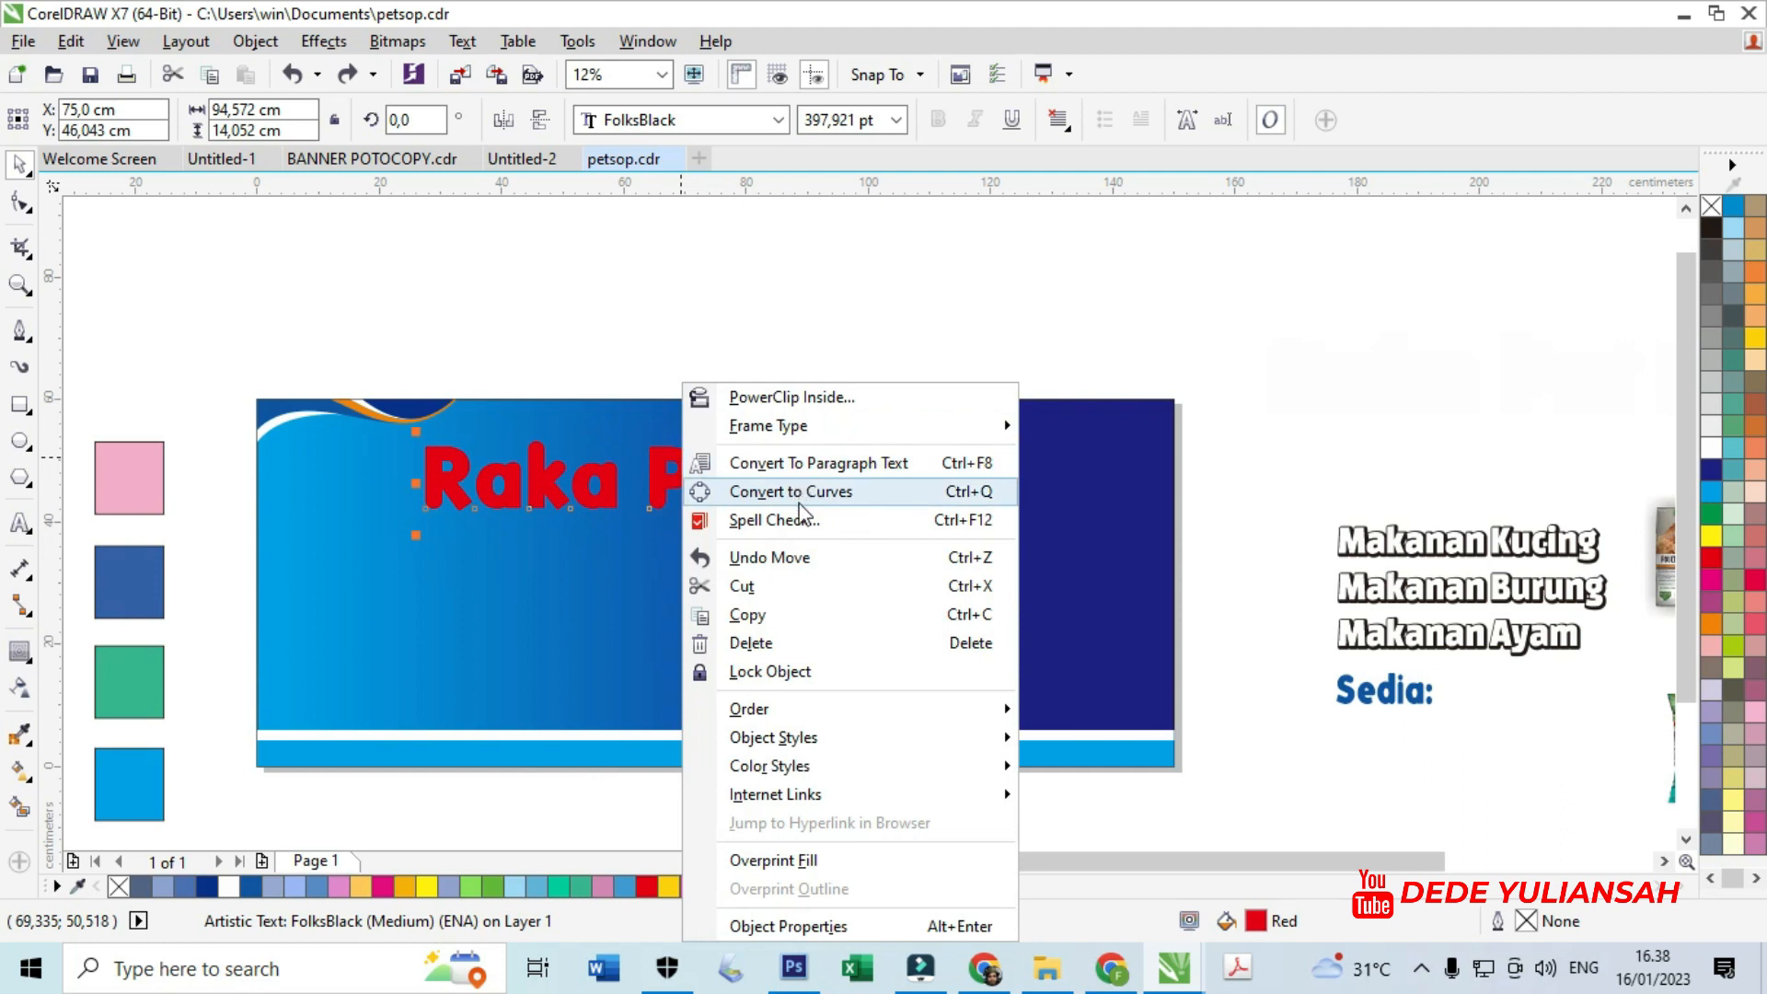
click(704, 291)
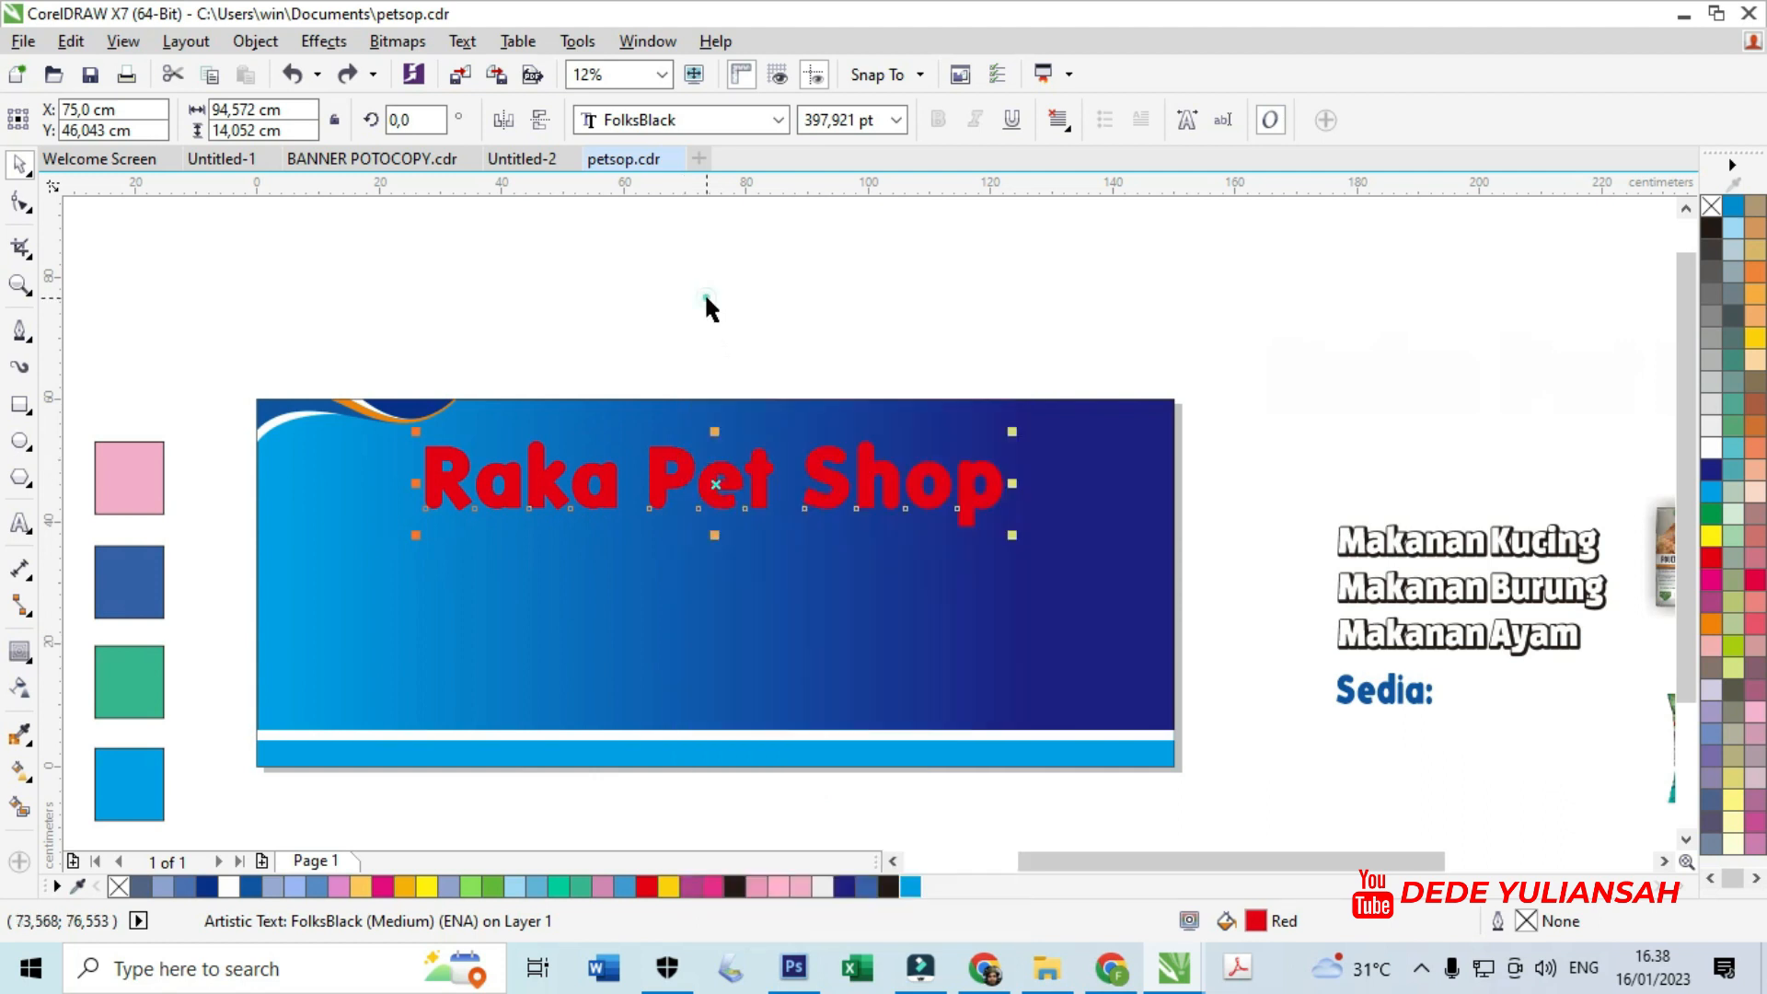
- Put Raka, Pet and Shop on three separate lines of the title text
click(663, 469)
click(662, 468)
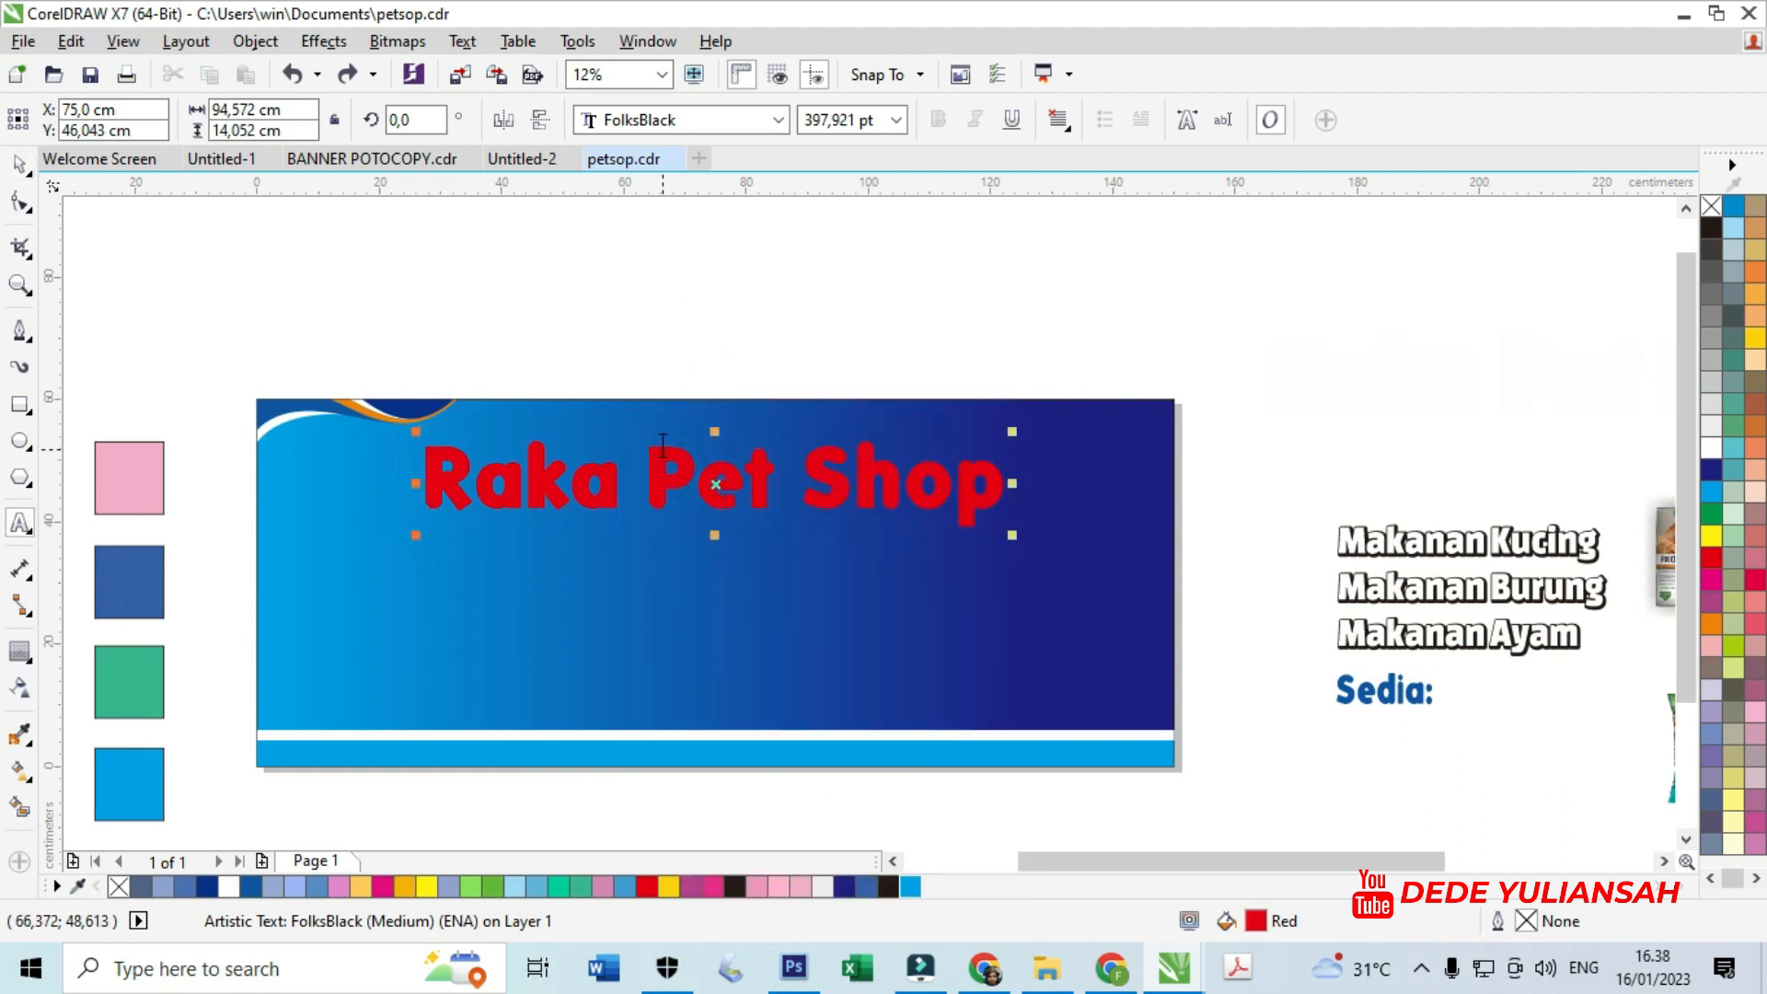
click(21, 164)
click(436, 265)
click(677, 497)
drag(737, 498, 747, 422)
key(ctrl+z)
key(ctrl+z)
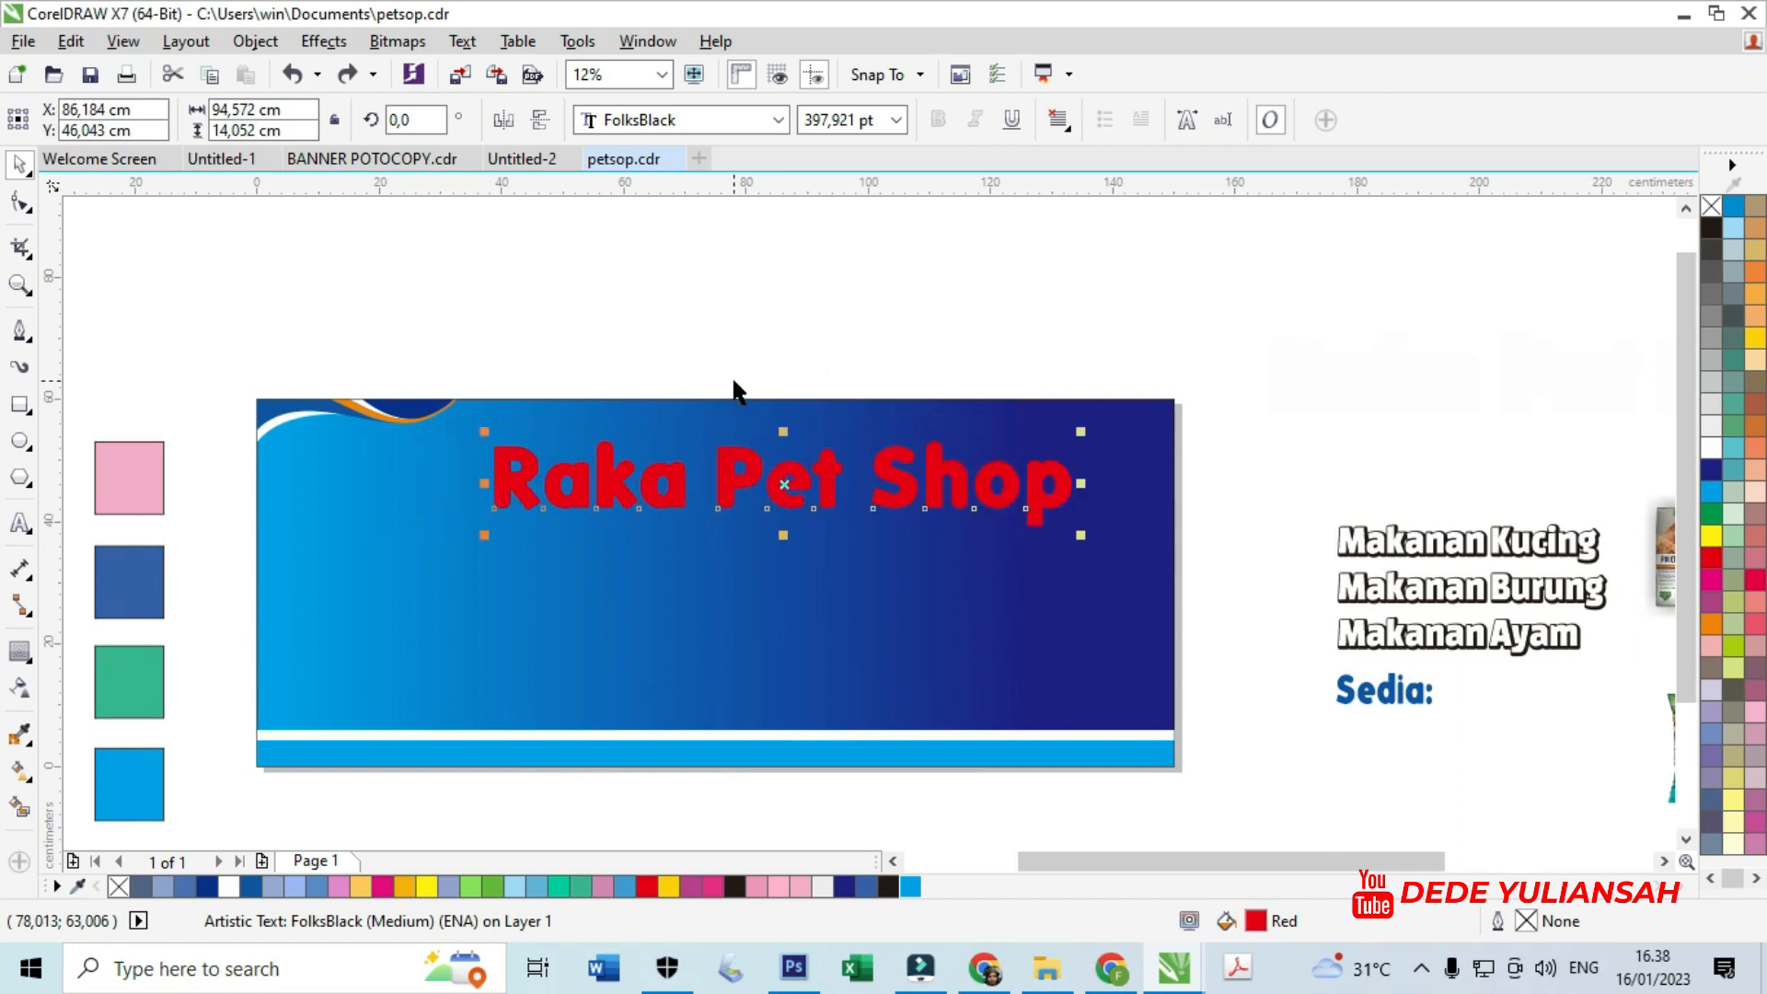
key(F8)
click(717, 472)
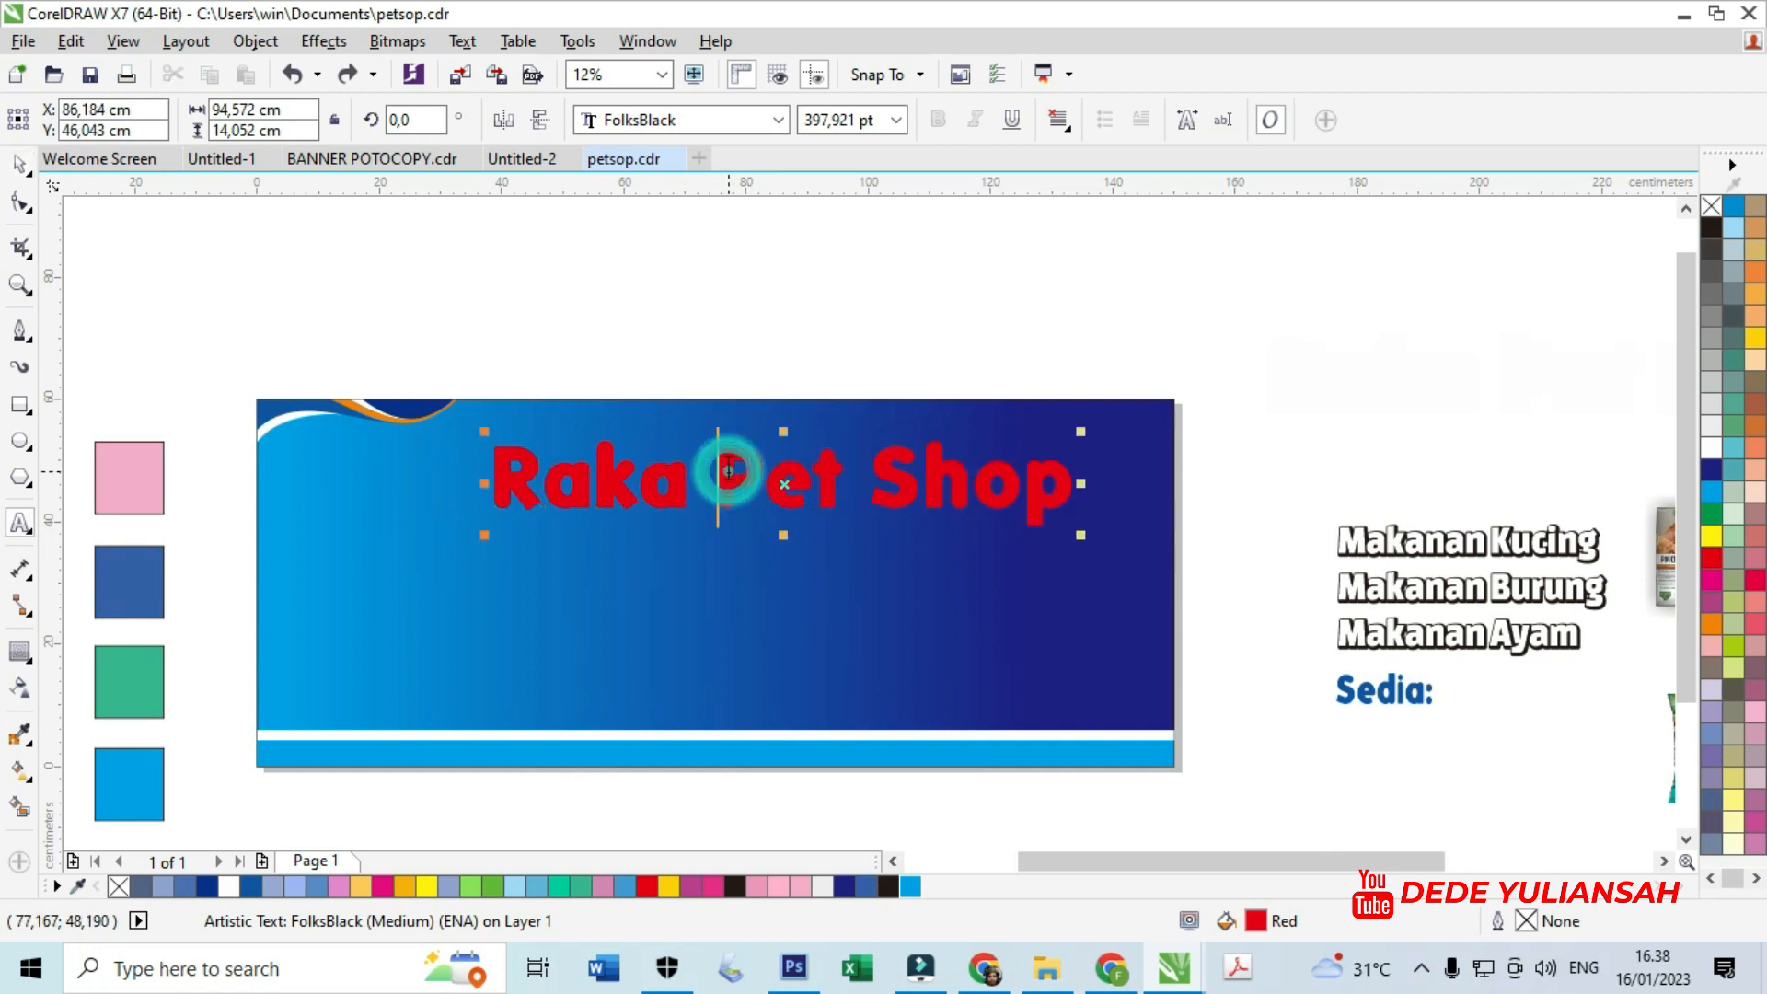
key(Return)
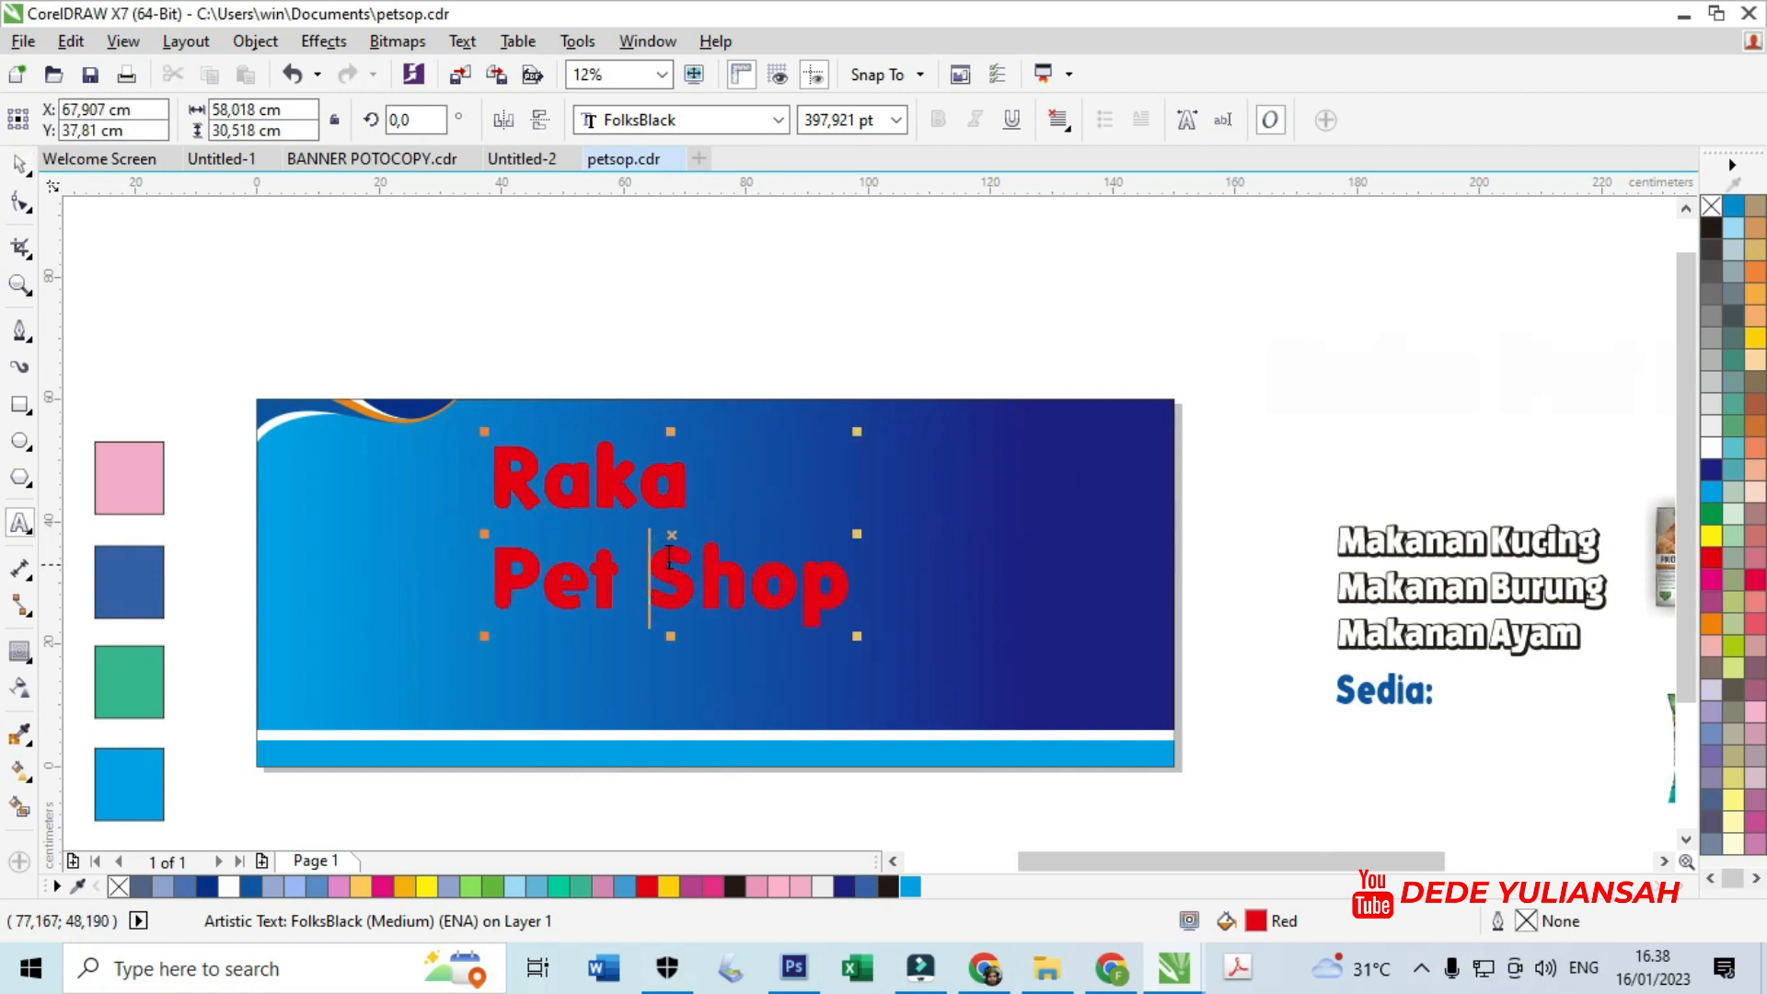
key(Return)
click(19, 164)
- Break the title apart so Raka, Pet and Shop become separate objects
right_click(609, 471)
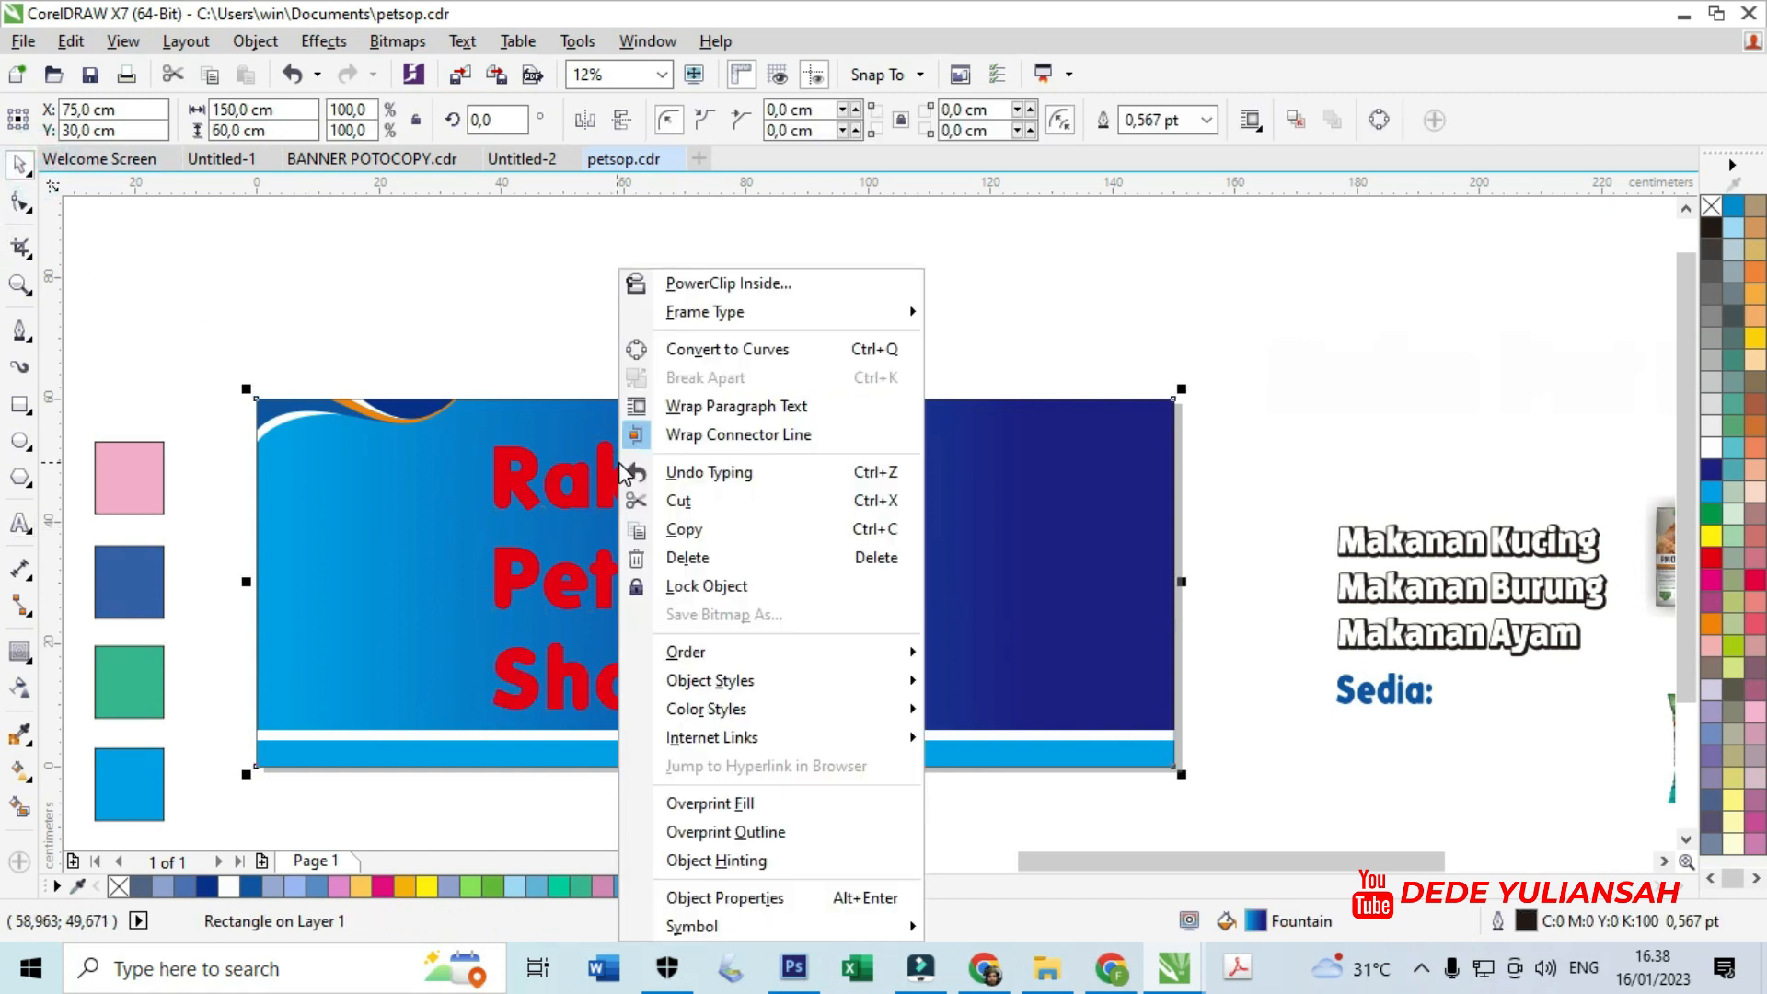
click(565, 492)
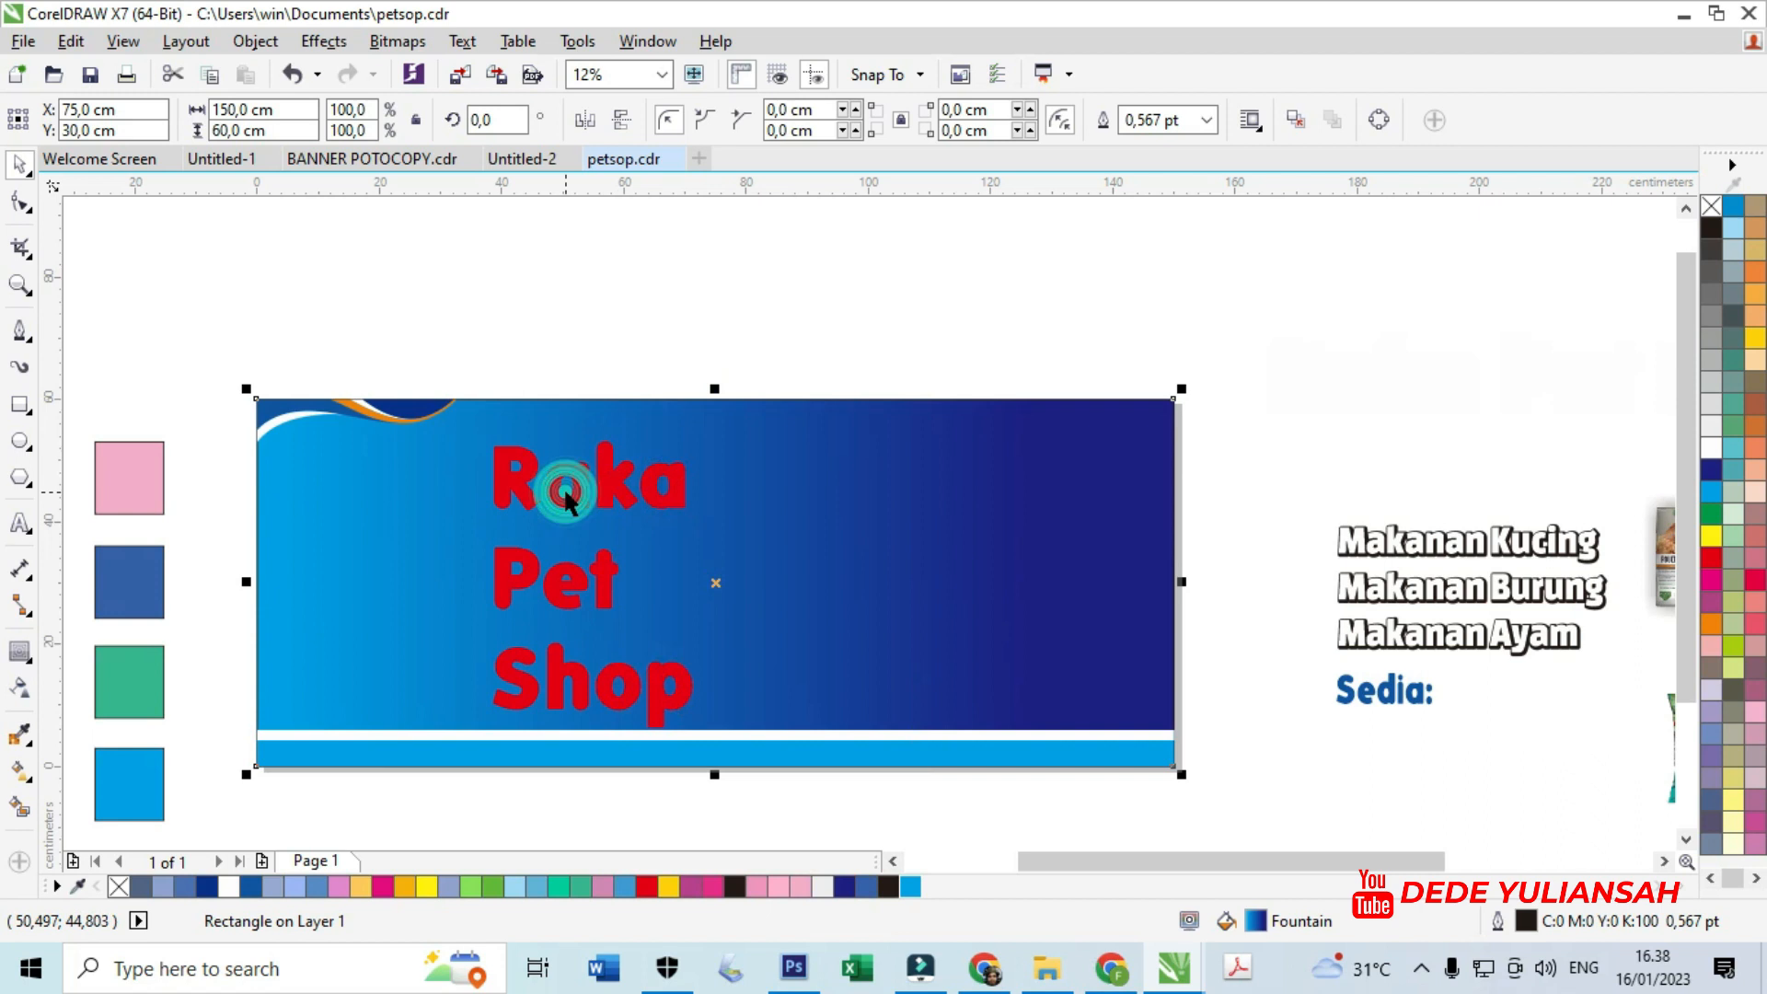
click(628, 480)
right_click(615, 482)
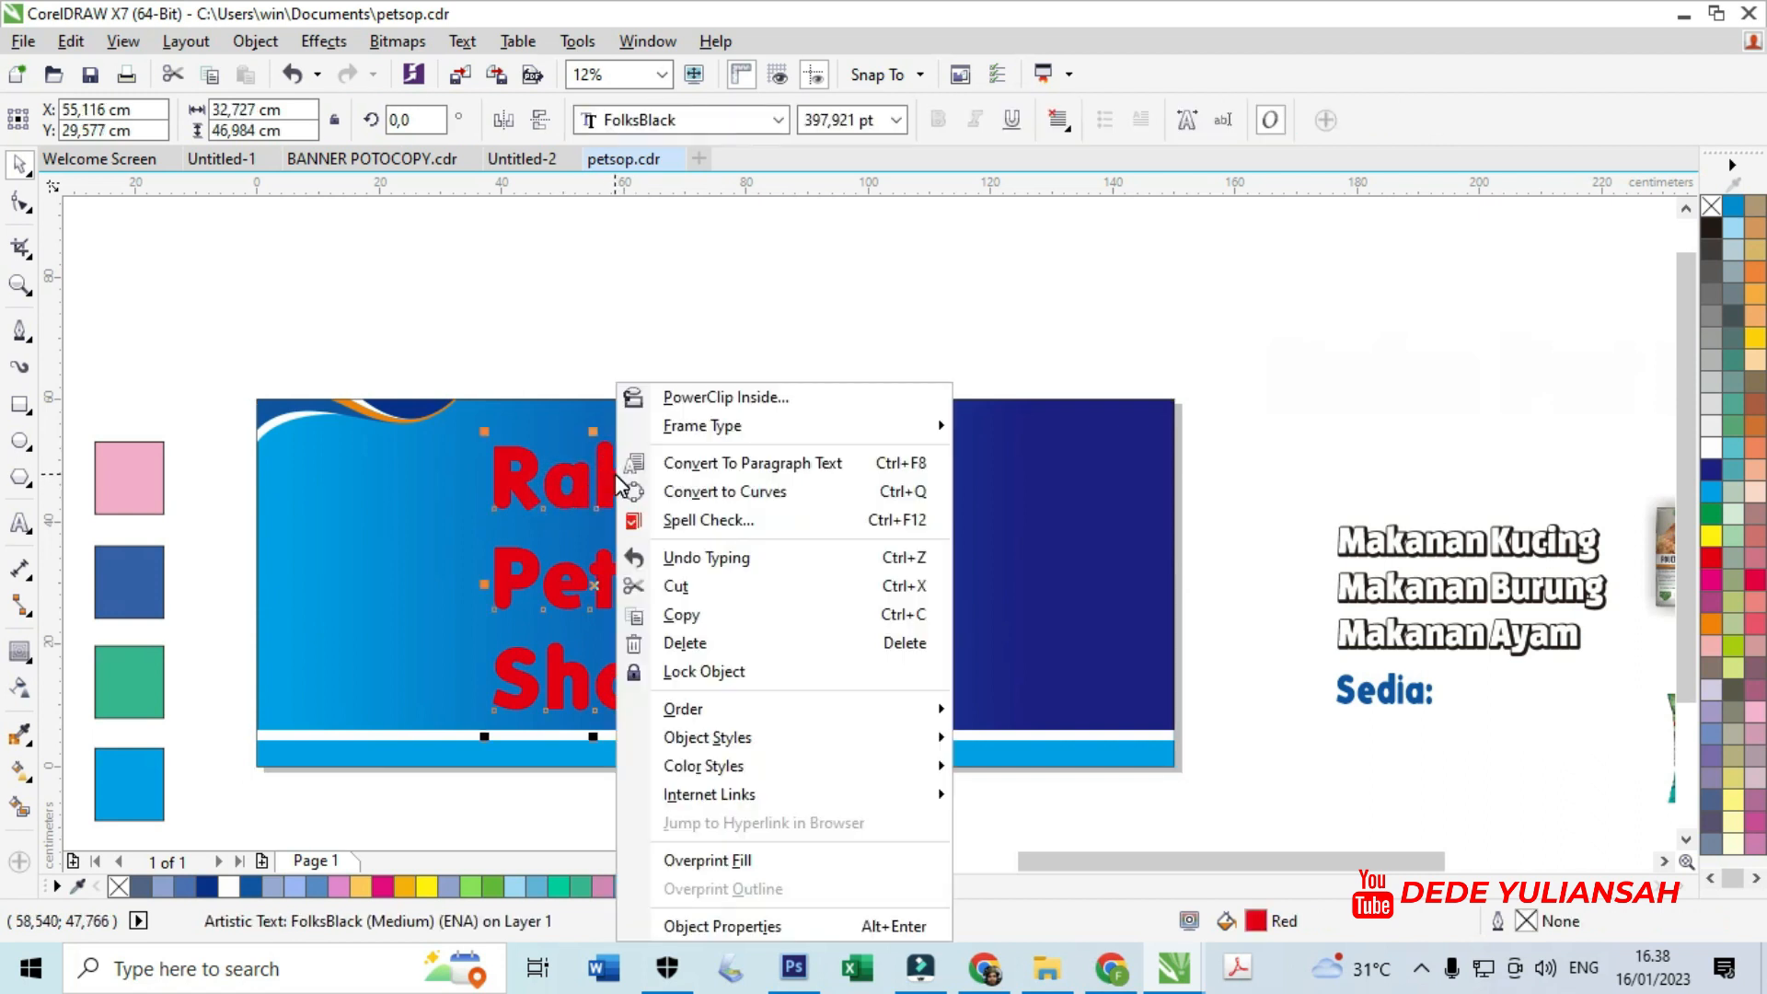
click(623, 363)
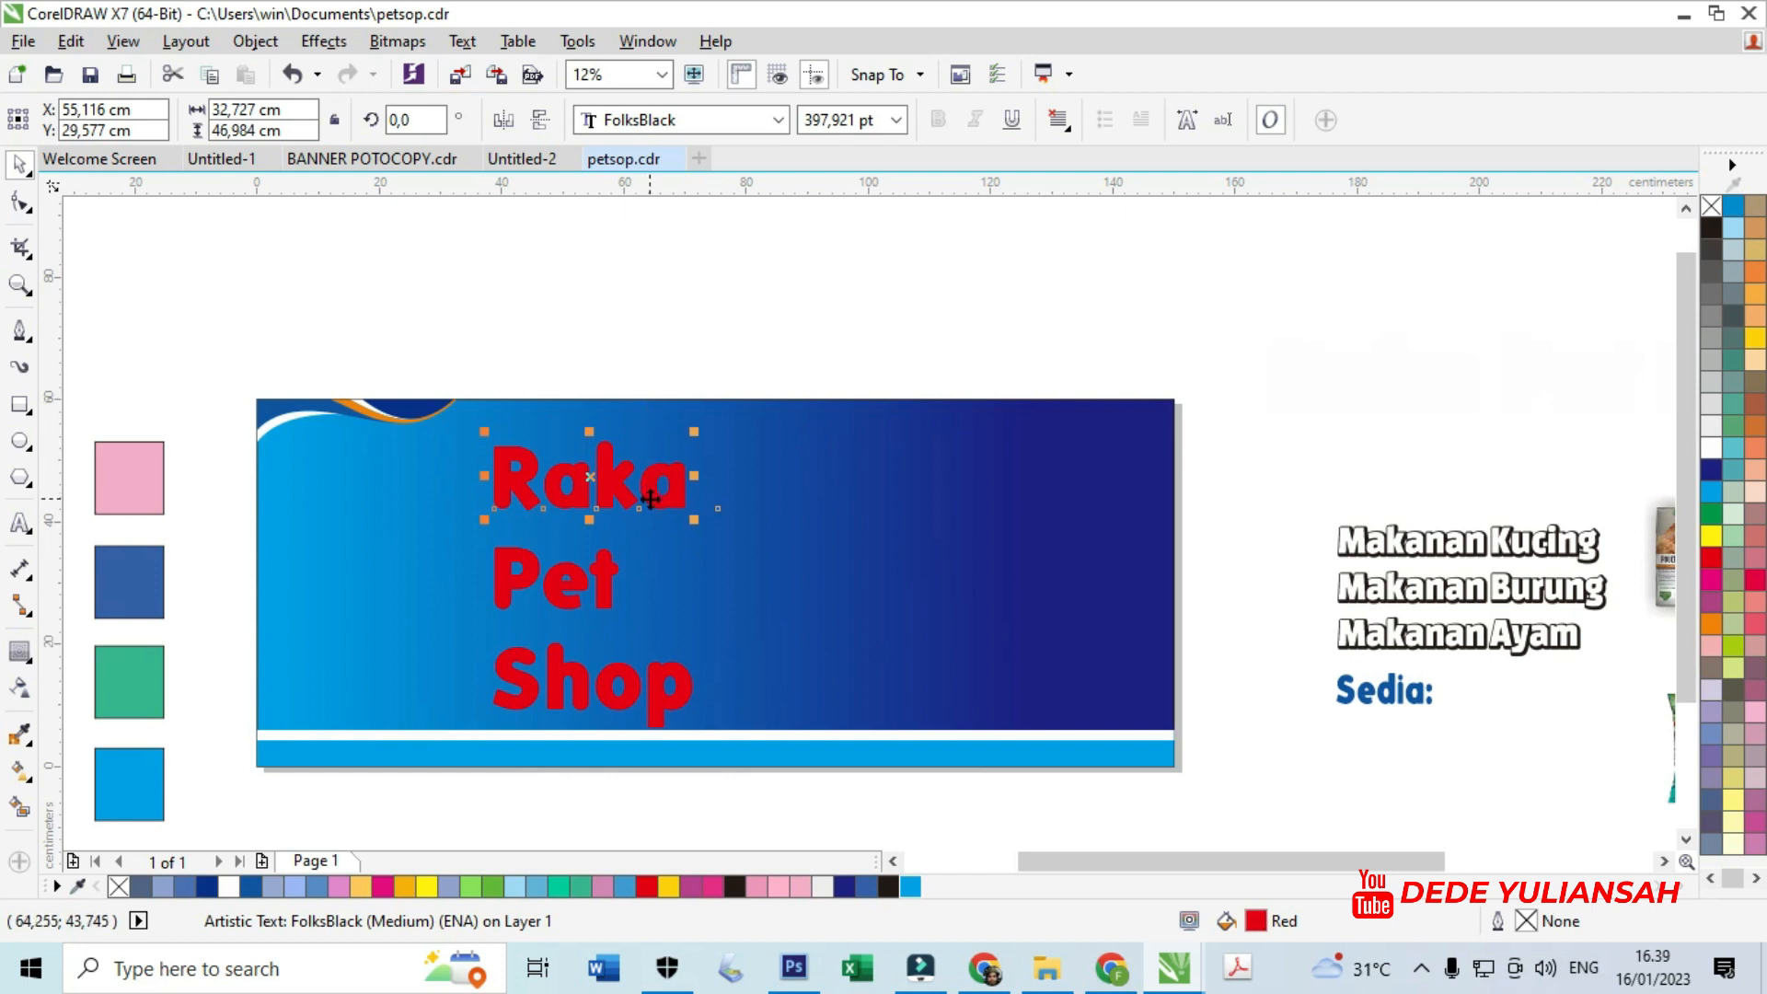
click(596, 580)
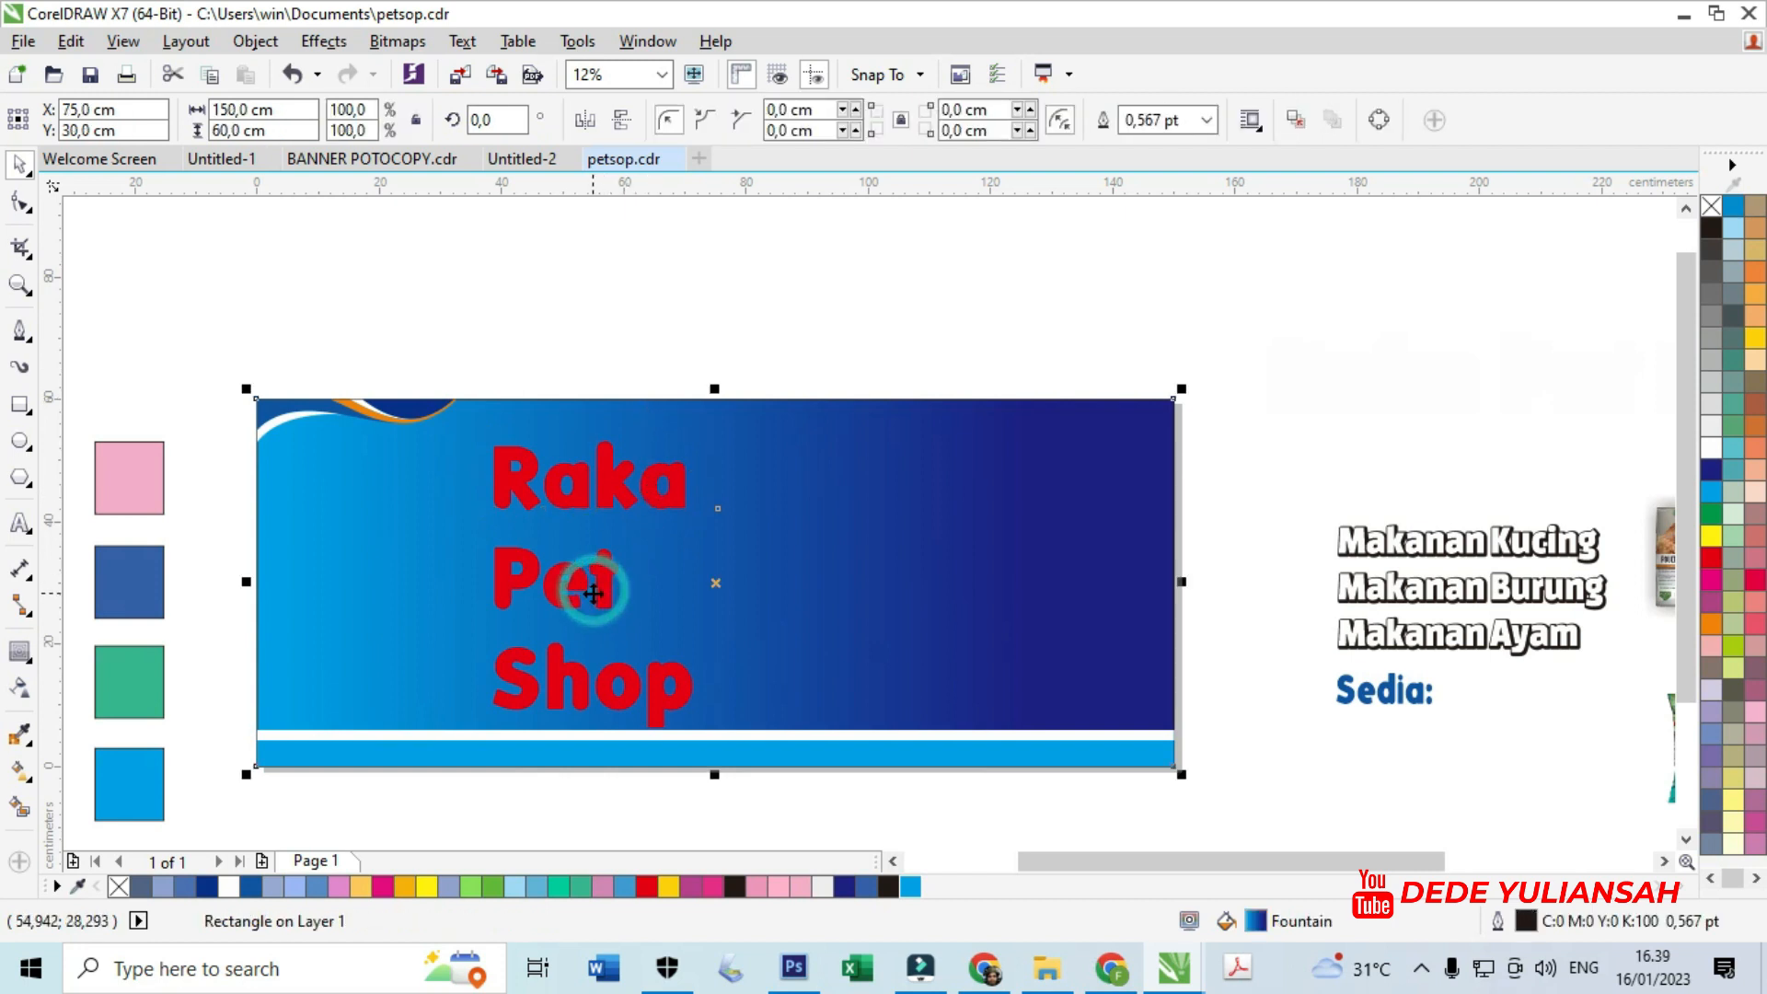
- Colour the word Pet dark blue and the word Shop green
click(604, 577)
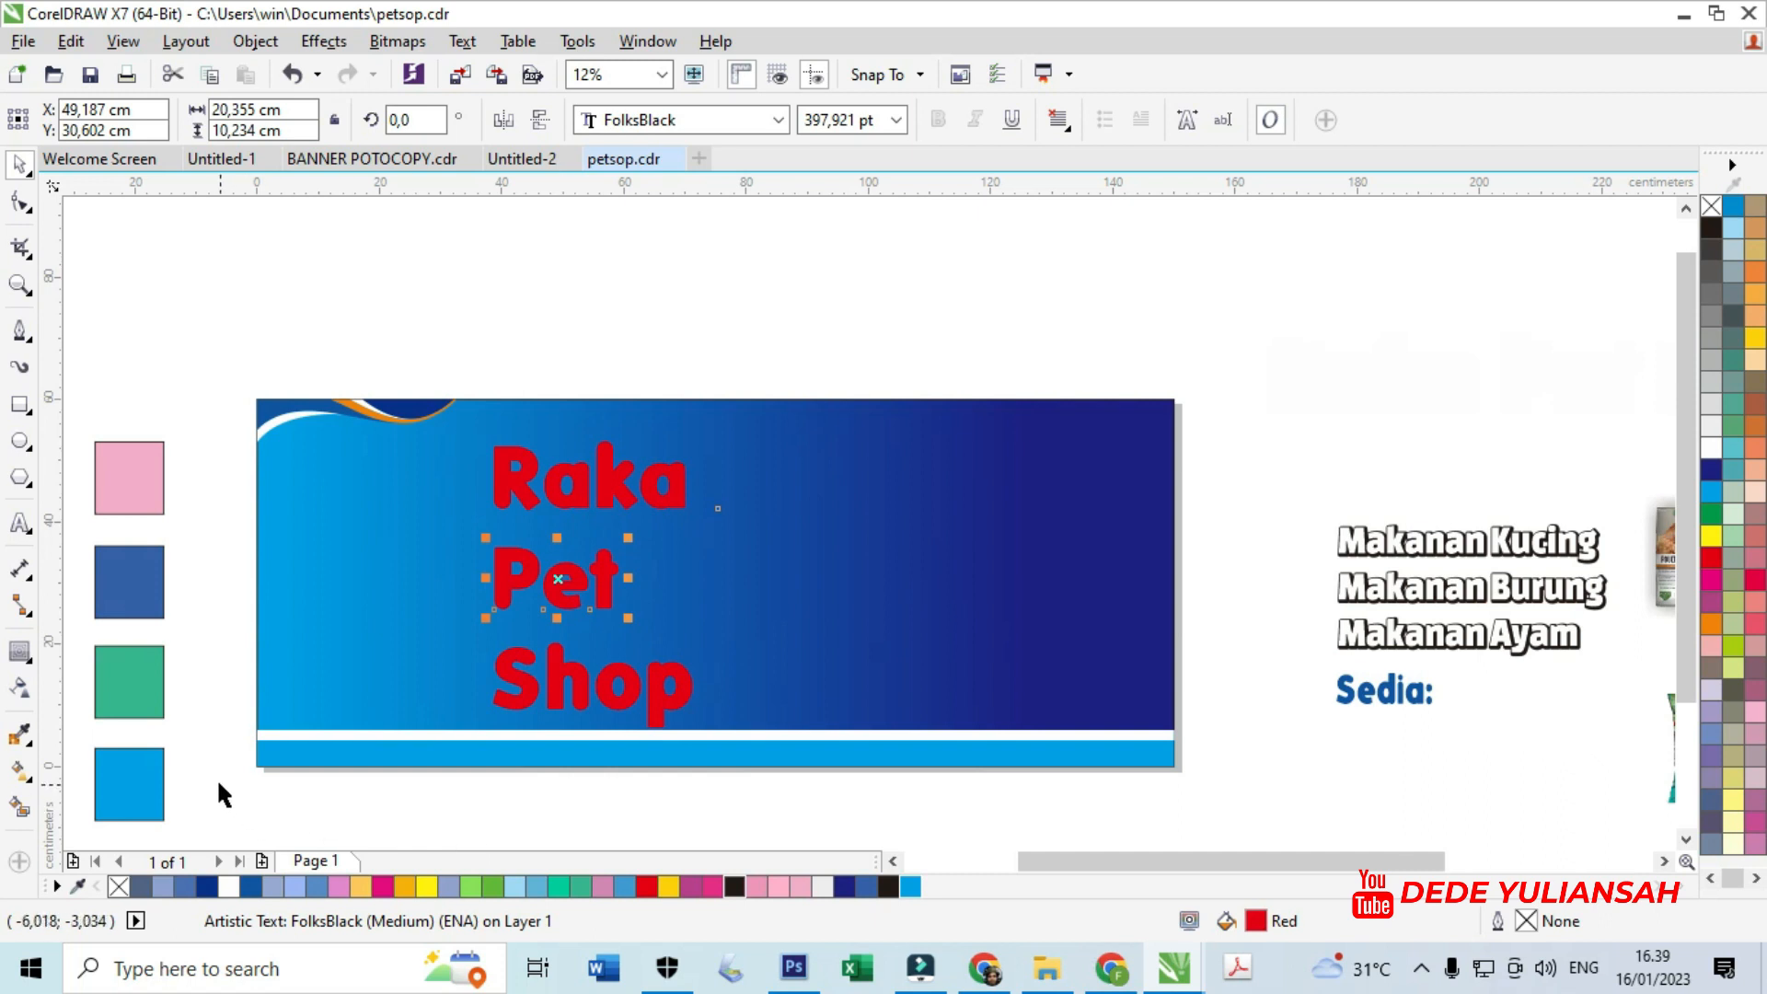
click(866, 886)
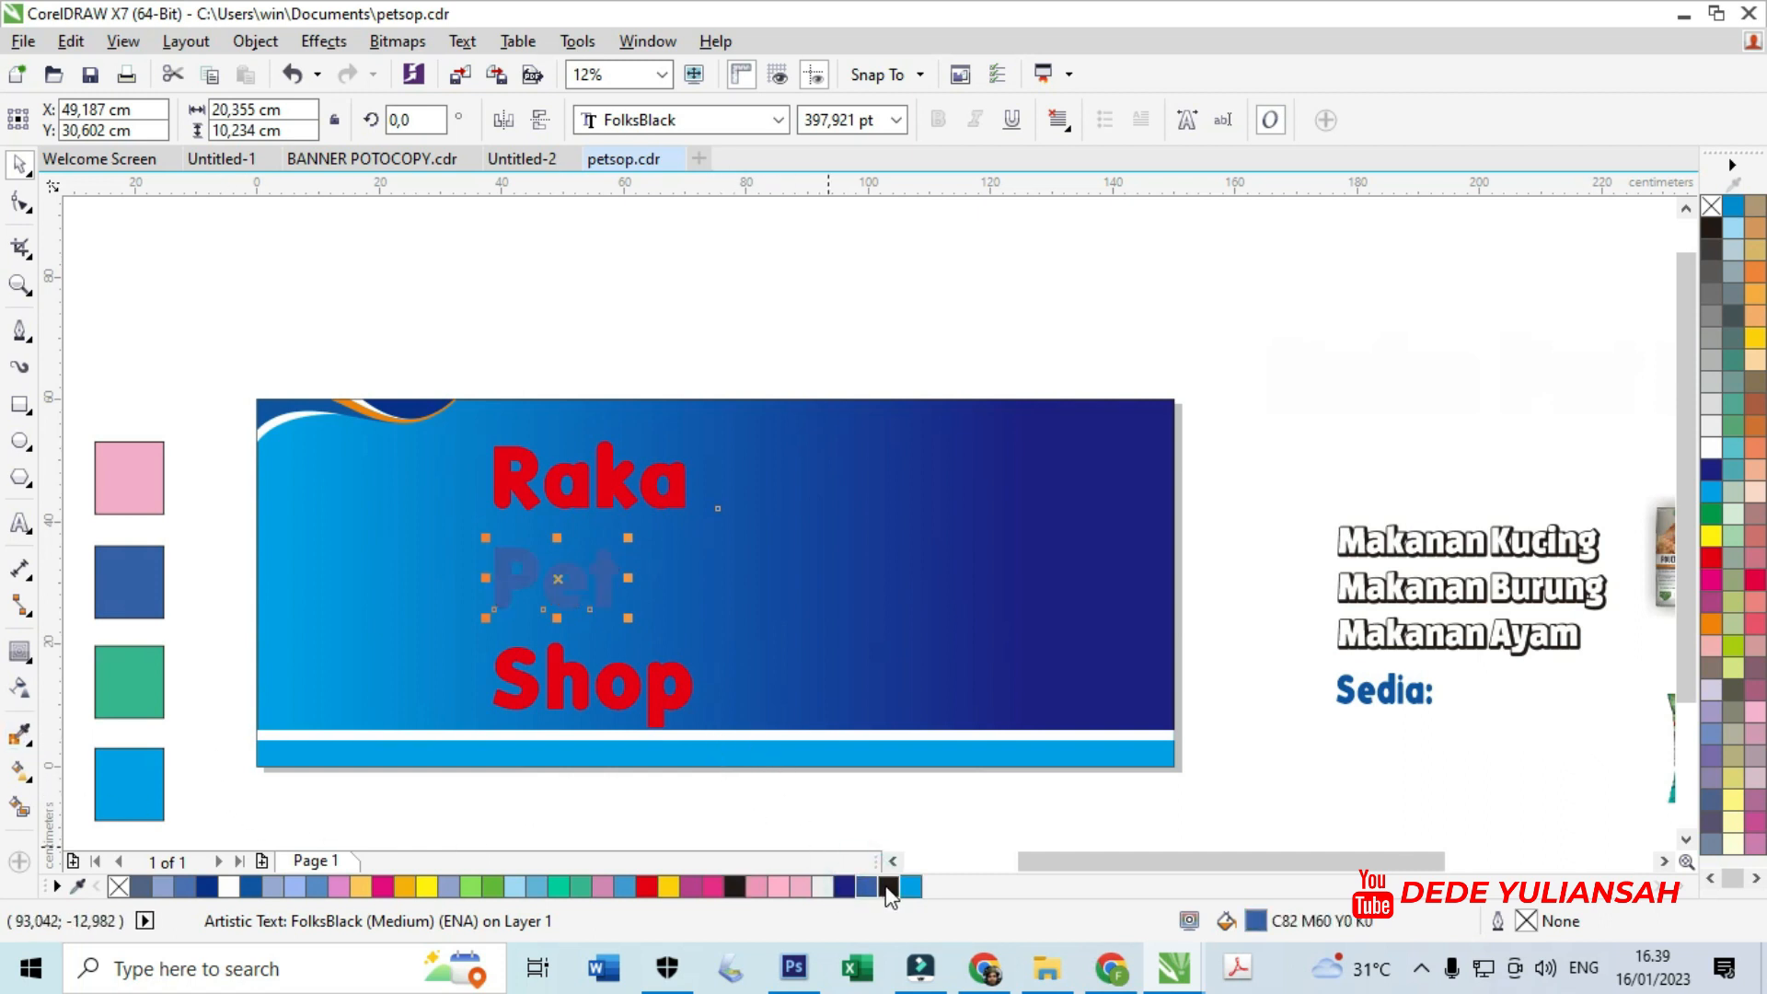
click(845, 887)
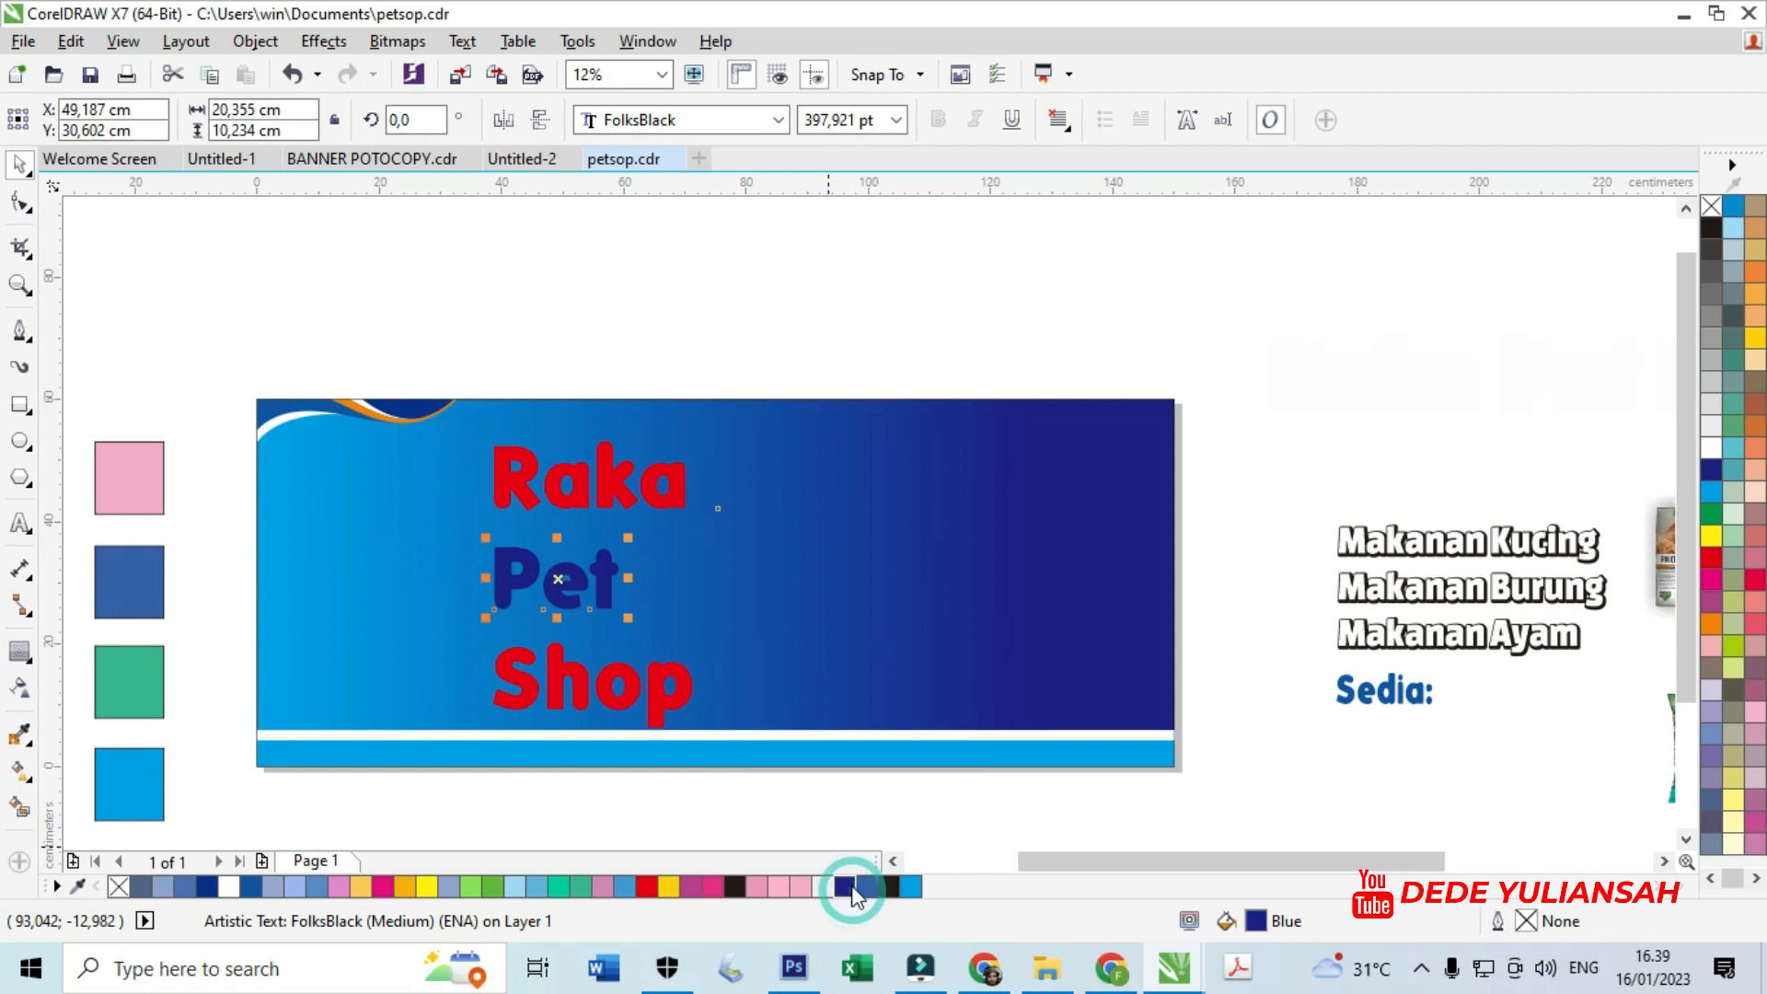
click(644, 685)
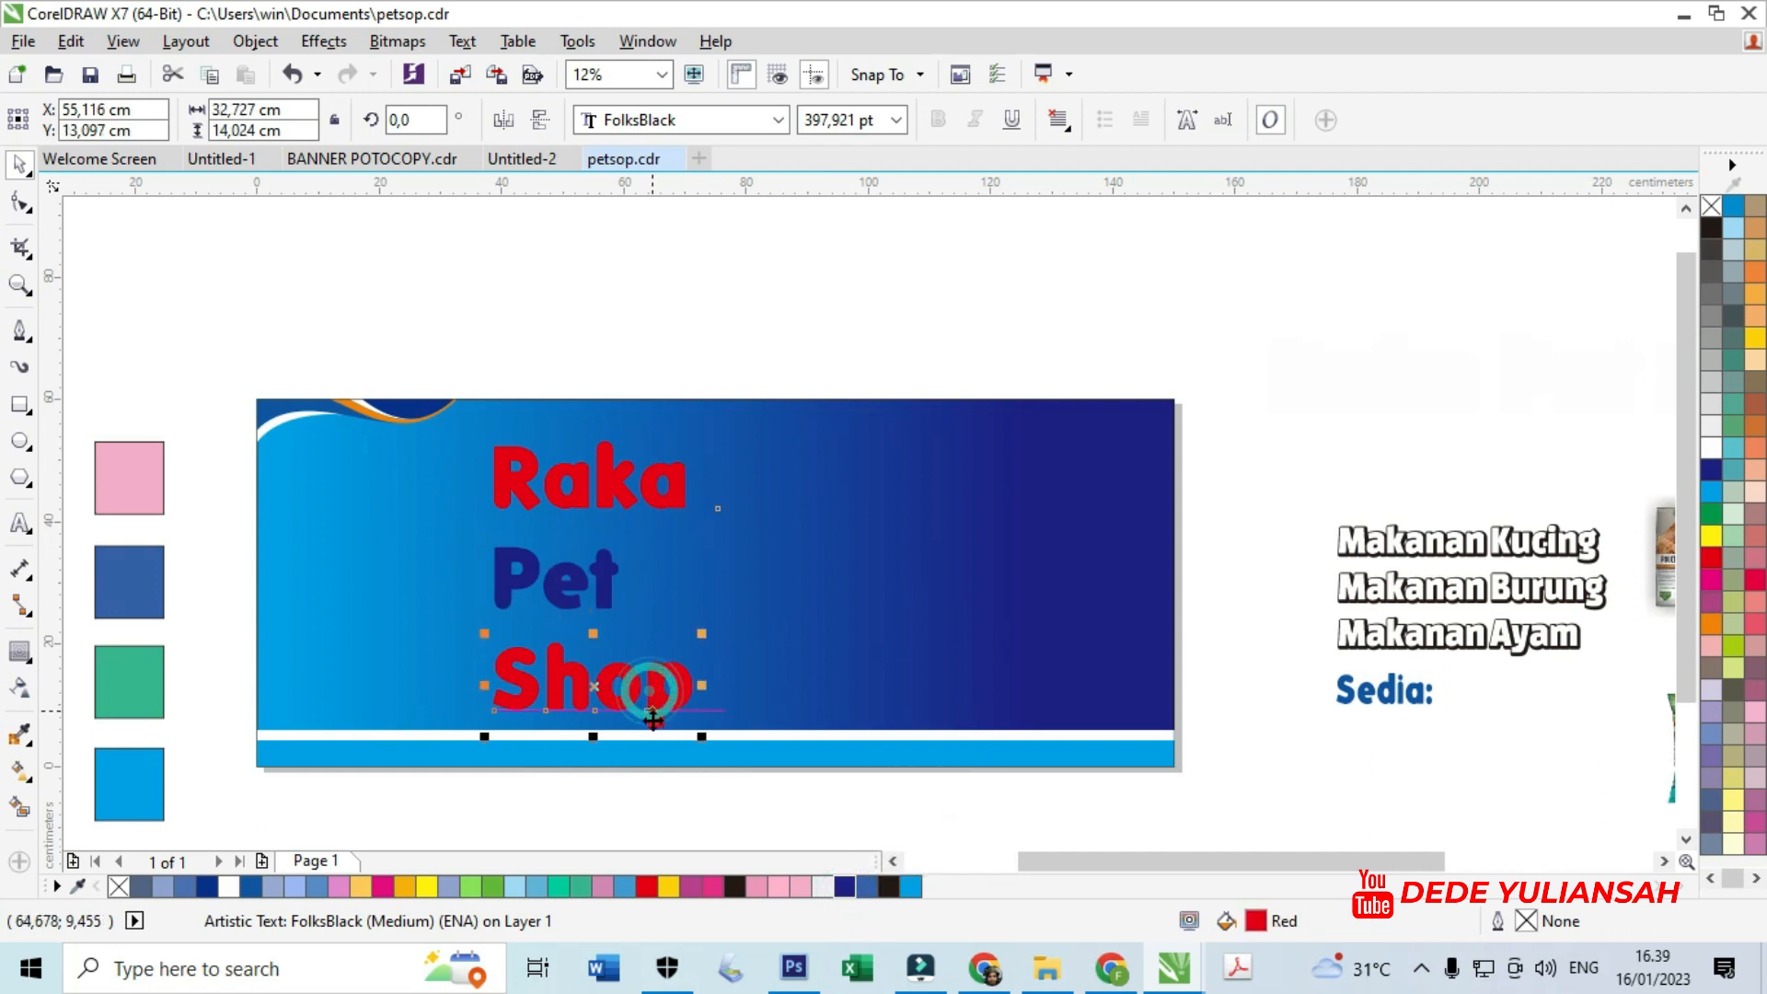
click(582, 886)
- Move Pet and Shop up beside Raka to form one row near the banner top
drag(602, 685, 893, 503)
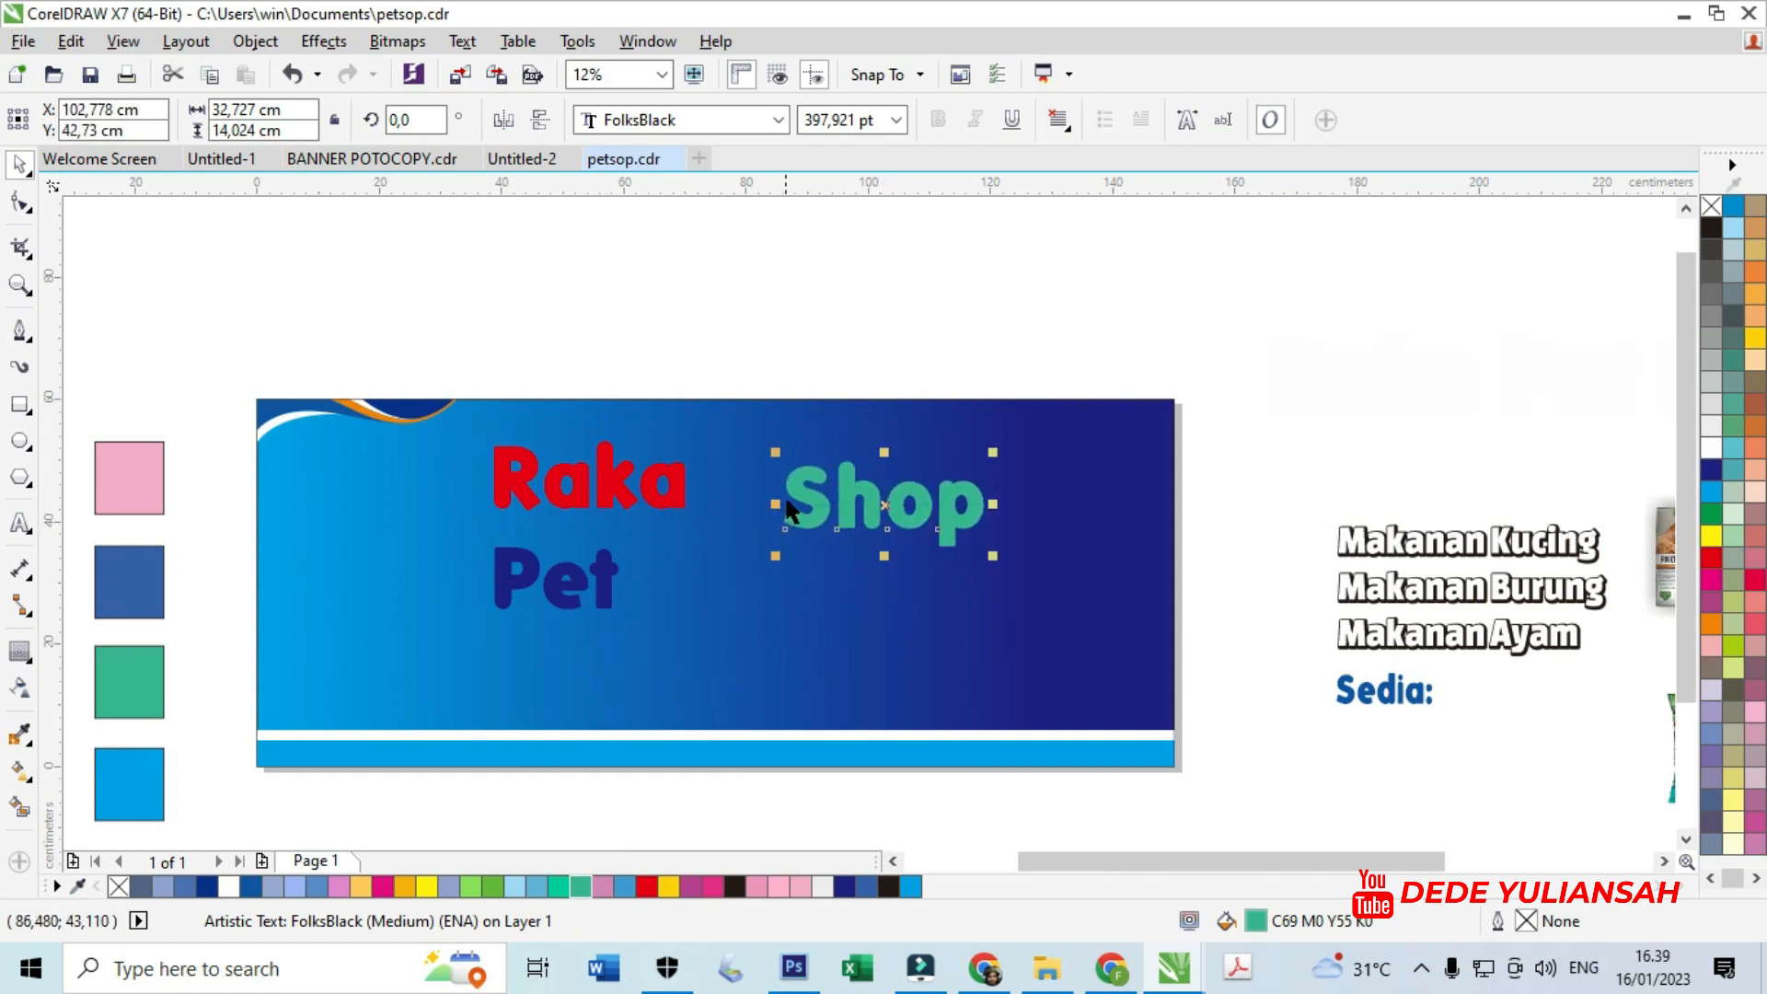
drag(787, 513, 854, 492)
drag(606, 572, 824, 474)
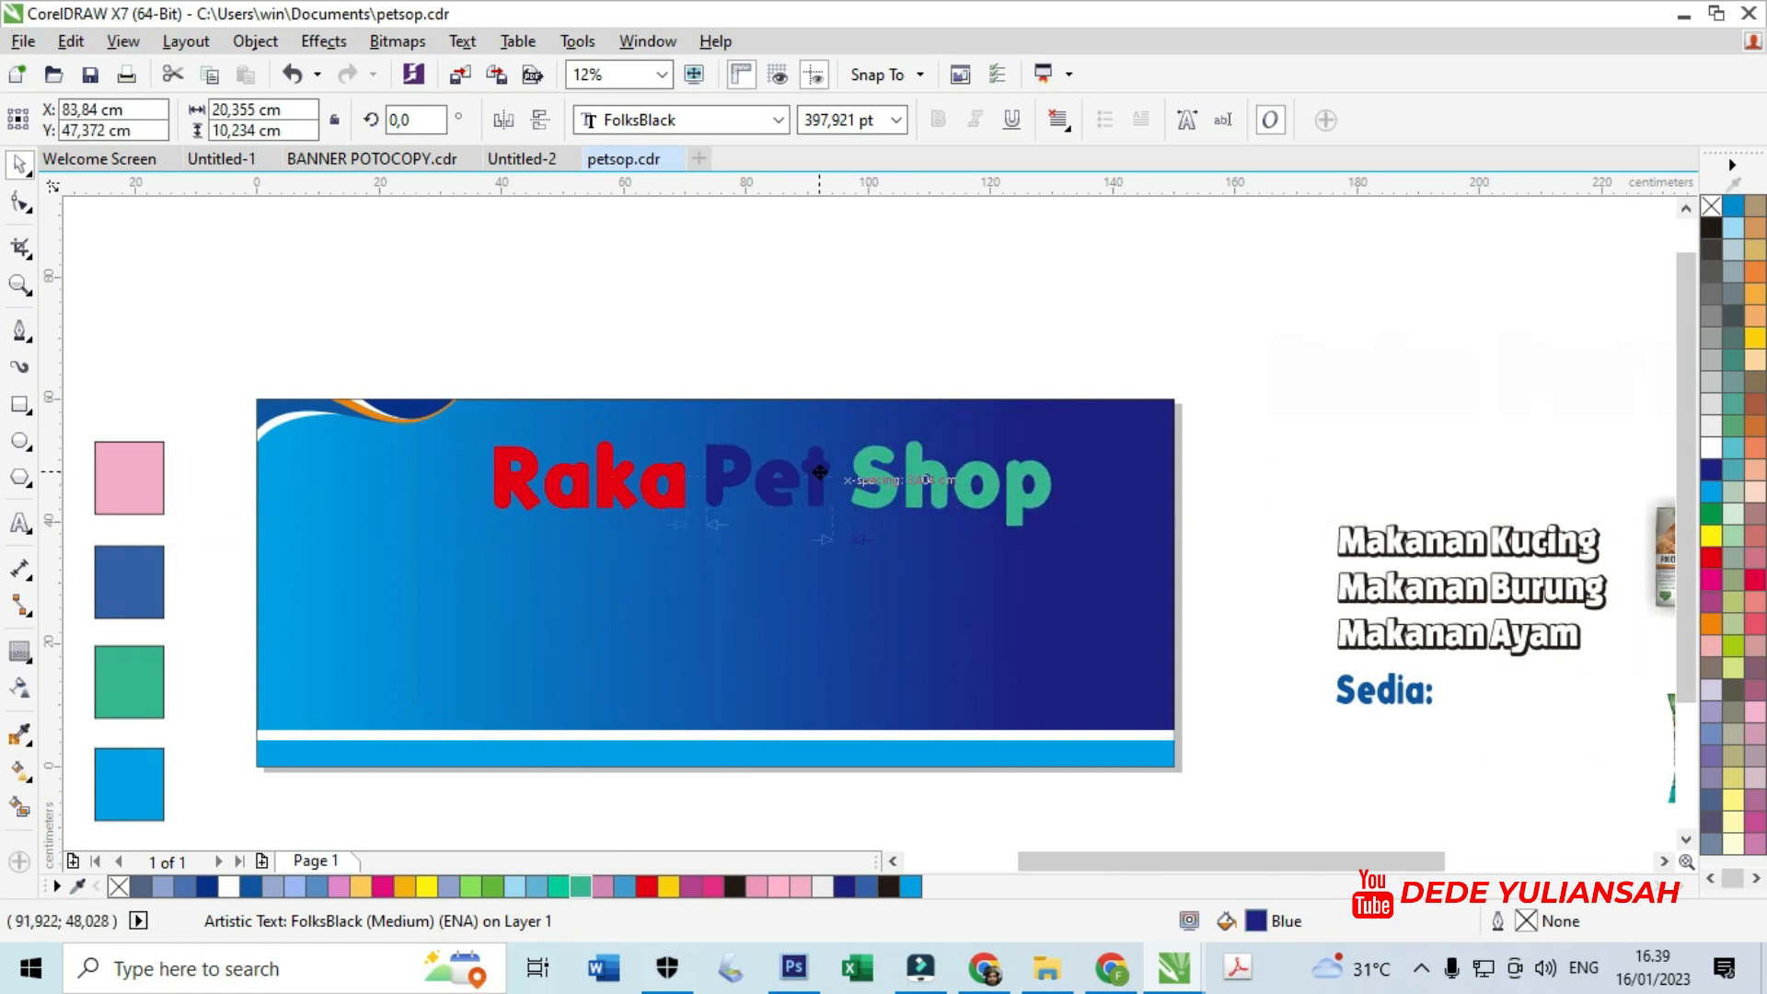
shift+click(670, 494)
click(836, 273)
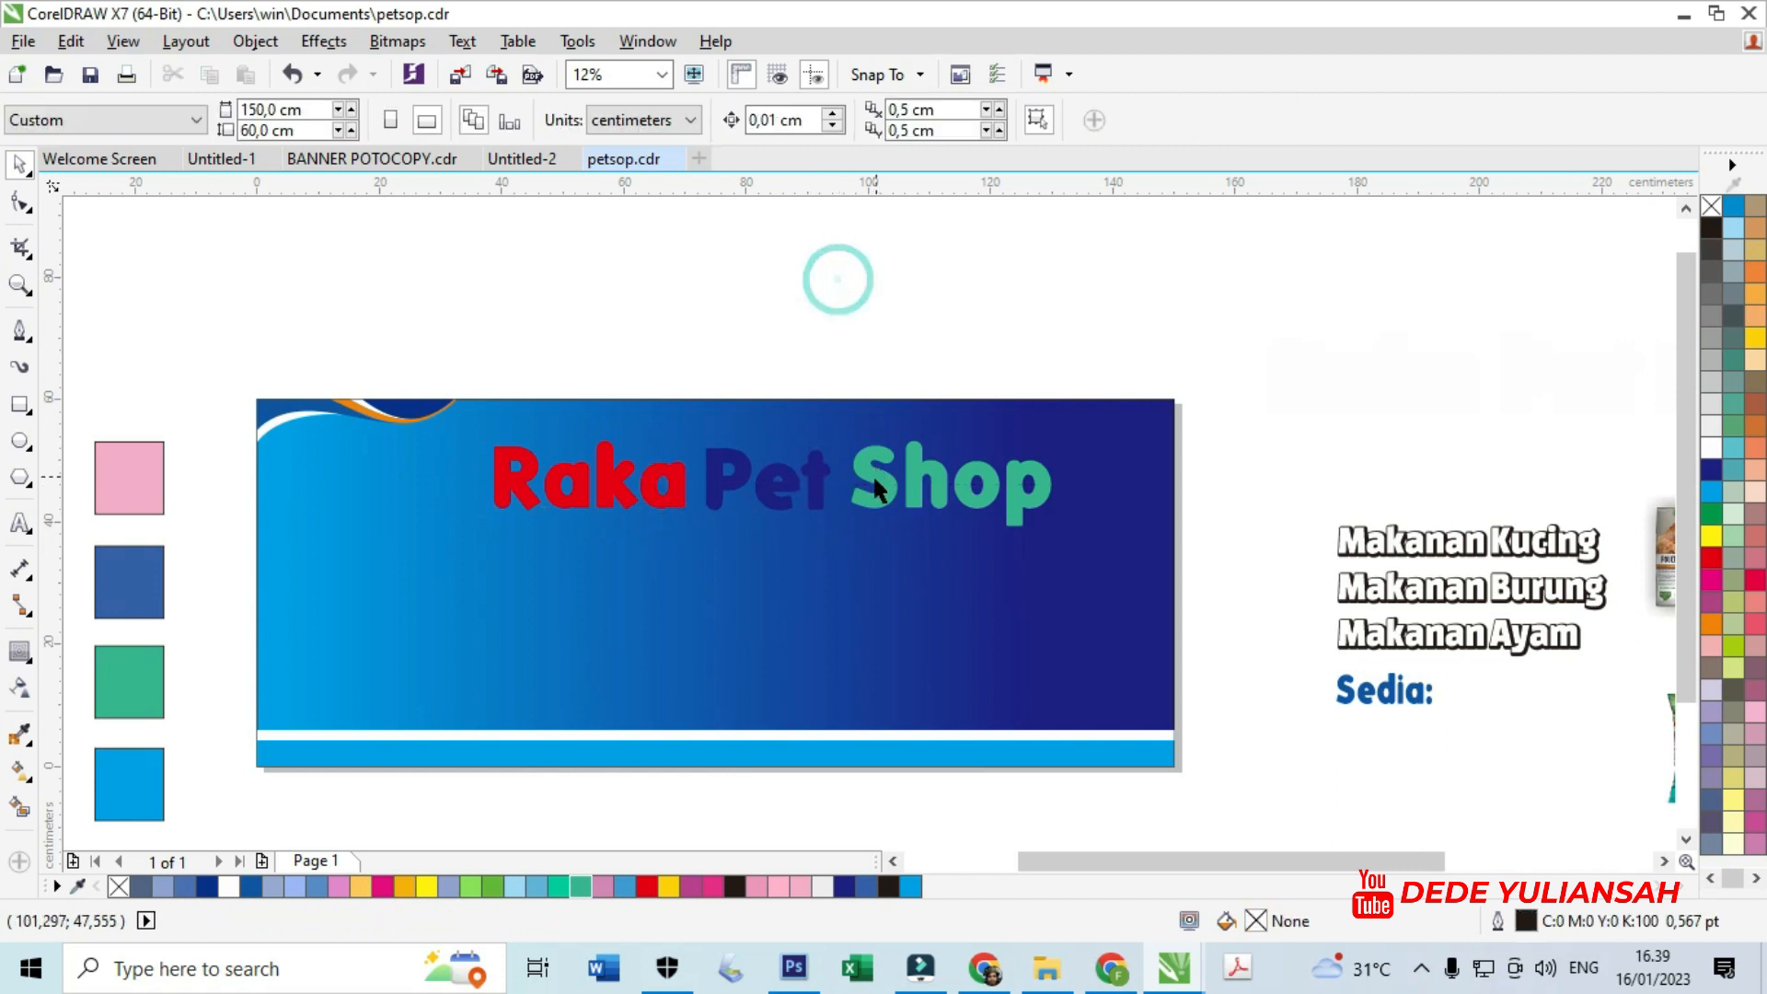
- Align Pet and Shop by their bottom and top edges
scroll(874, 479, up, 3)
click(889, 501)
shift+click(673, 432)
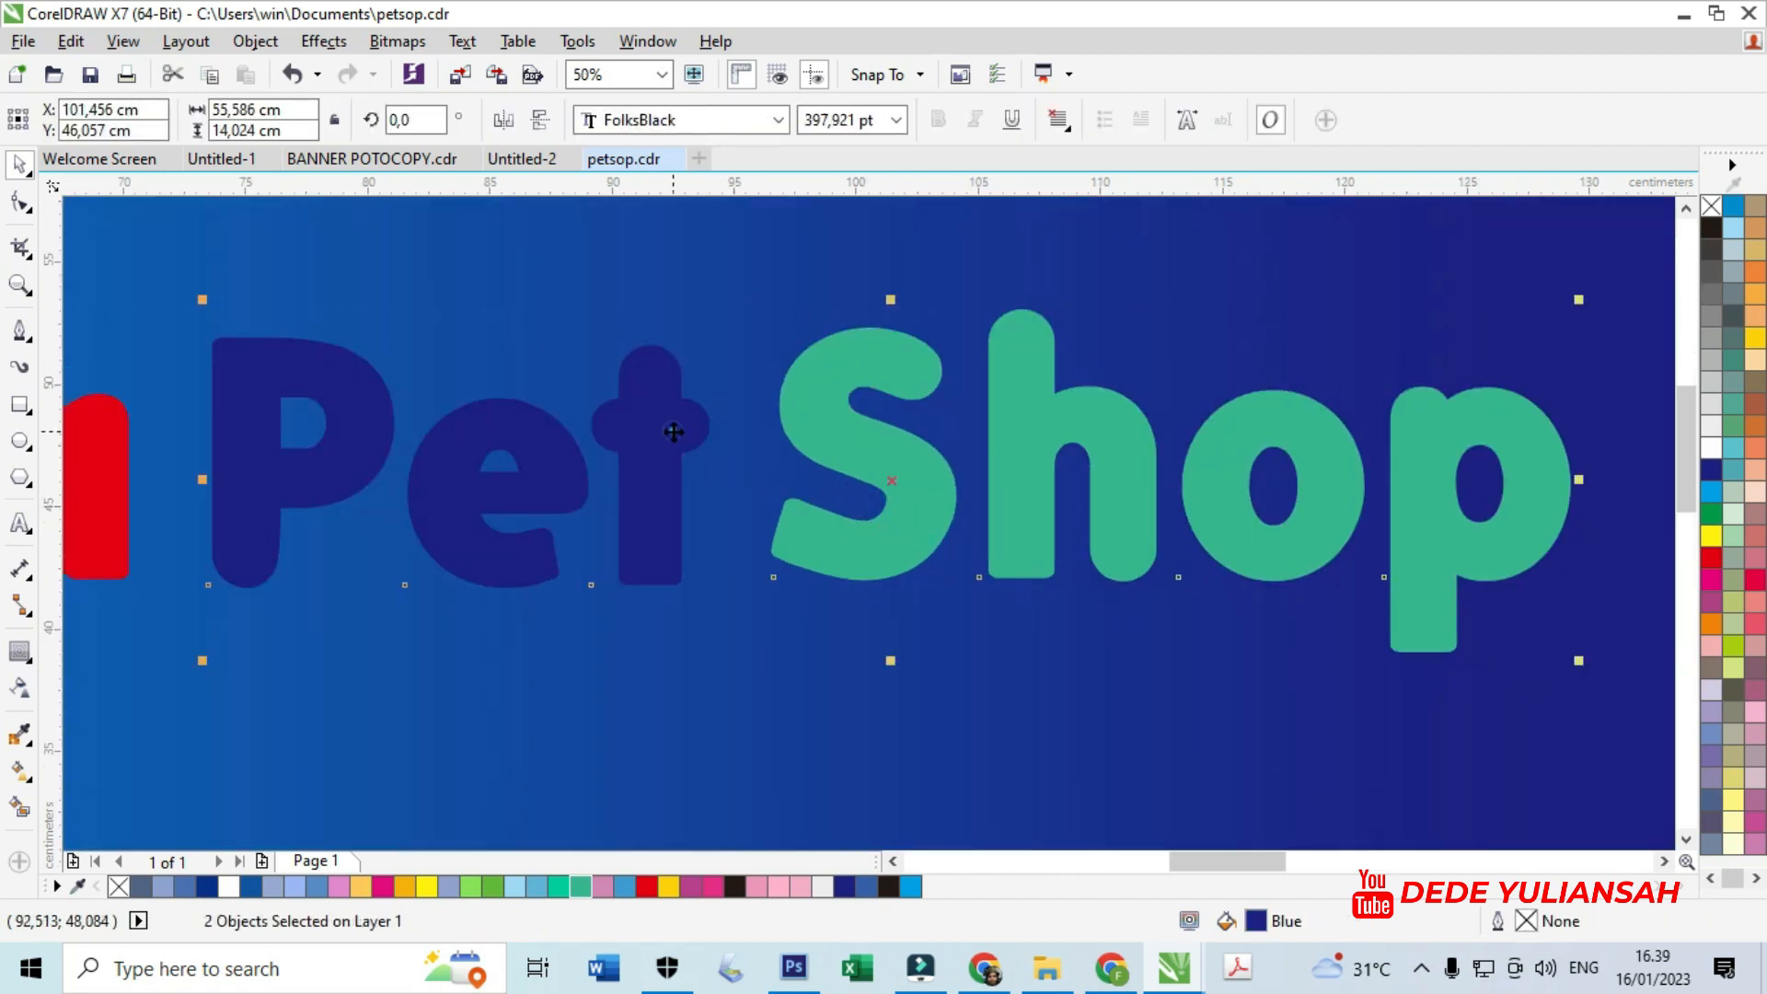
key(b)
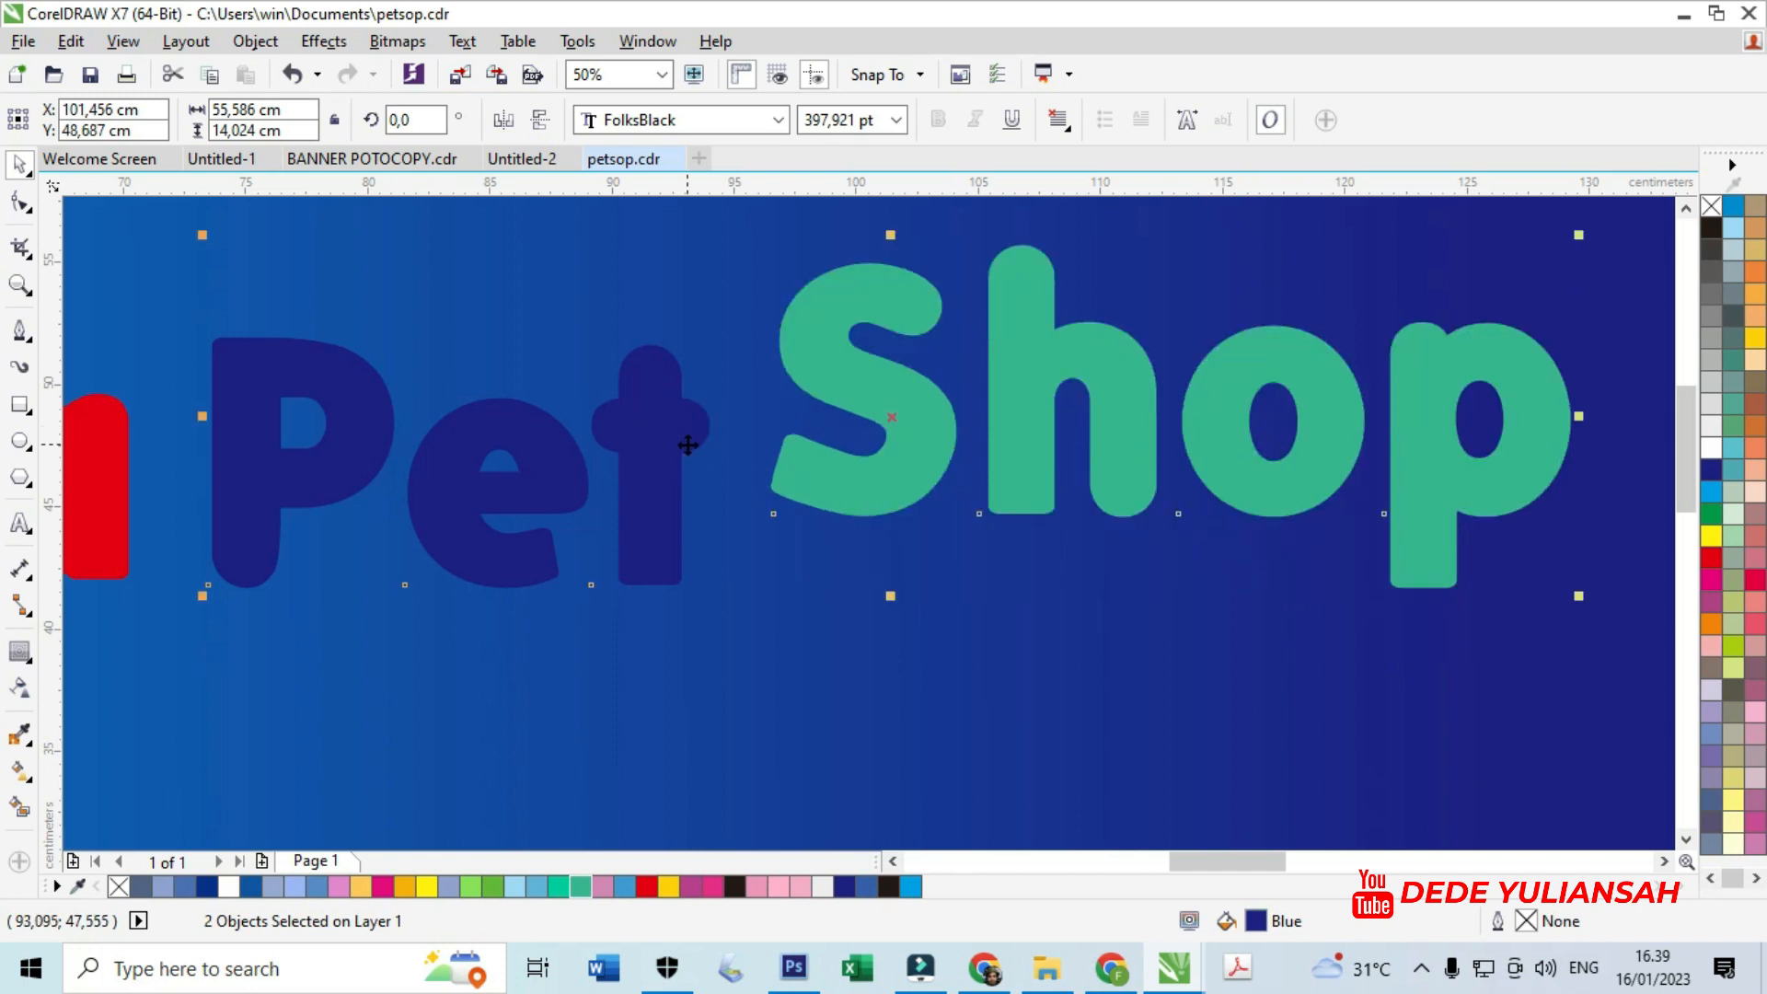
click(571, 285)
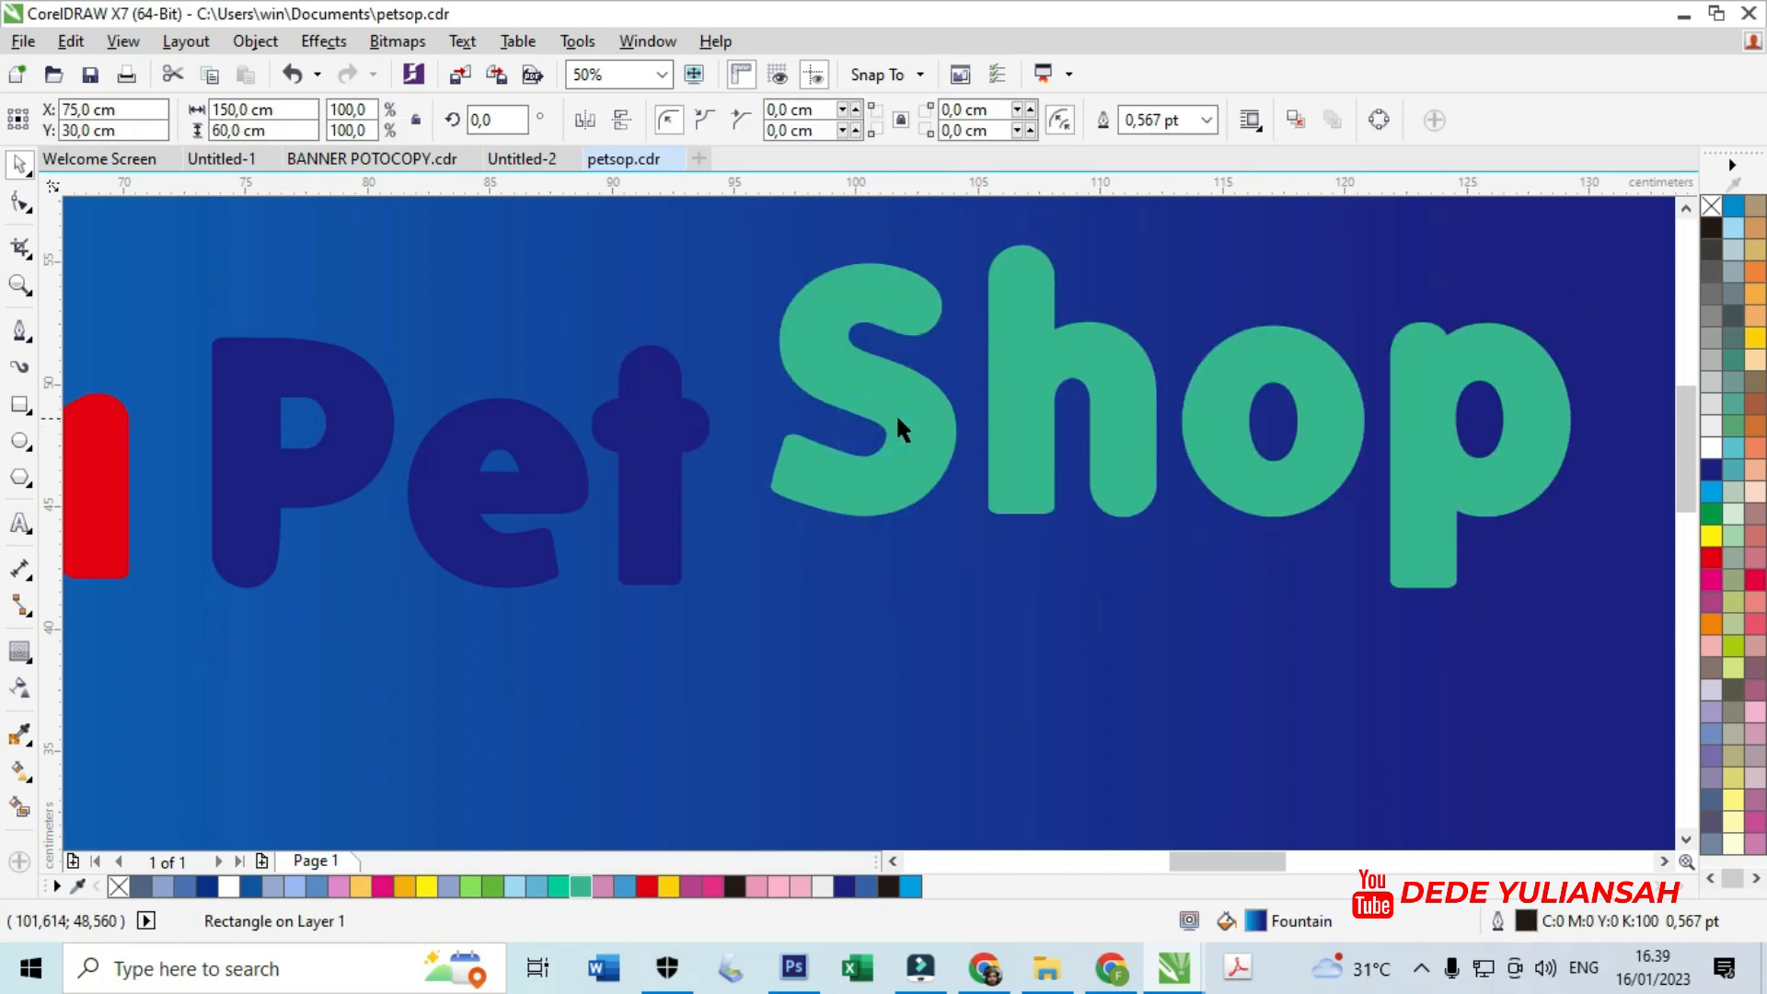
click(874, 431)
shift+click(332, 377)
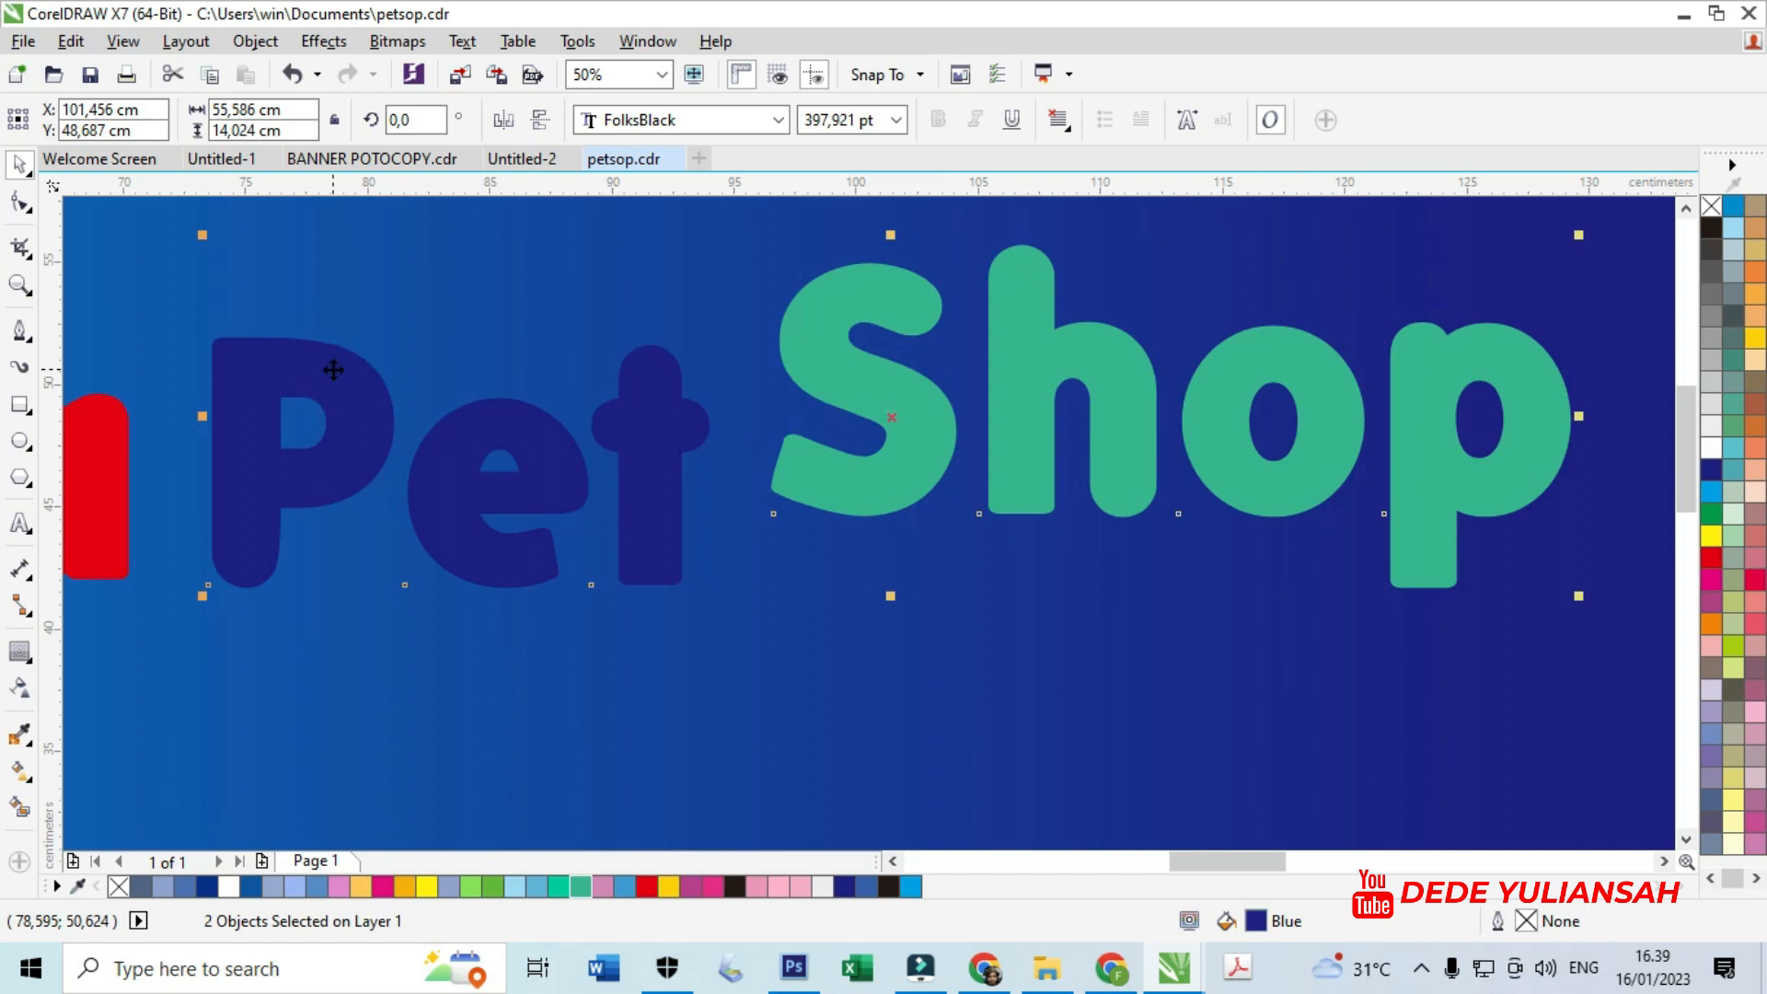
scroll(727, 474, down, 2)
key(t)
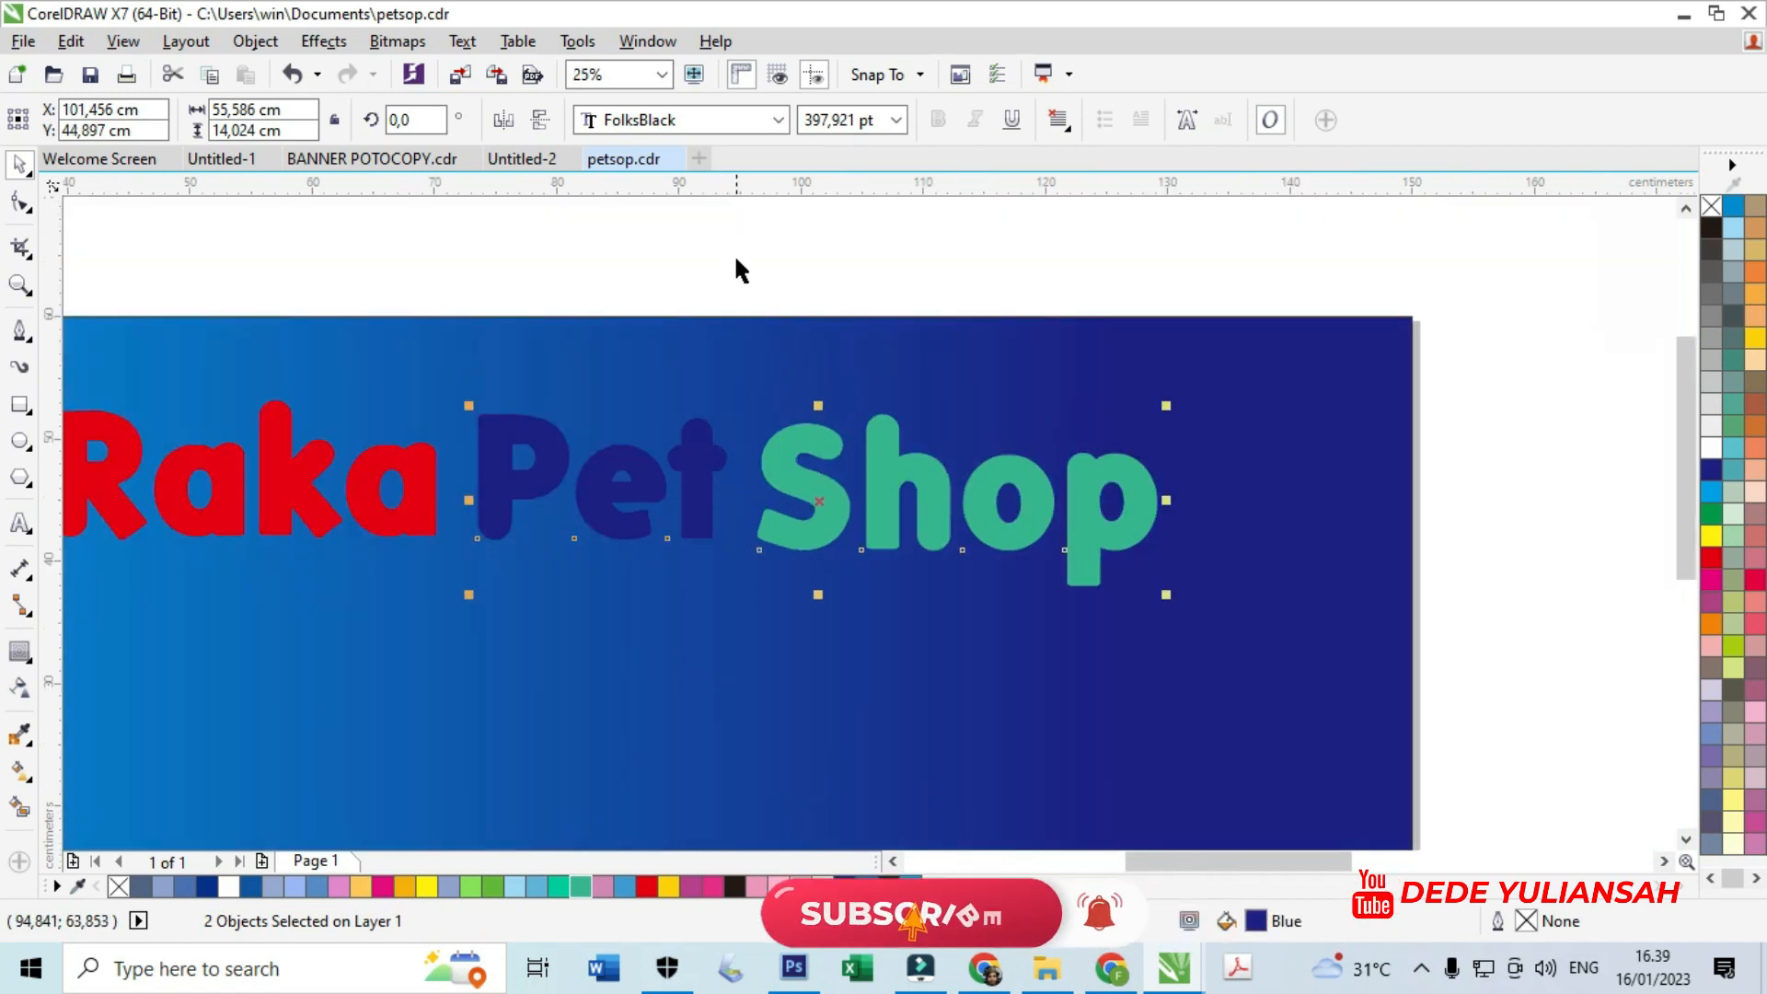
click(732, 246)
scroll(821, 391, down, 1)
scroll(820, 456, up, 1)
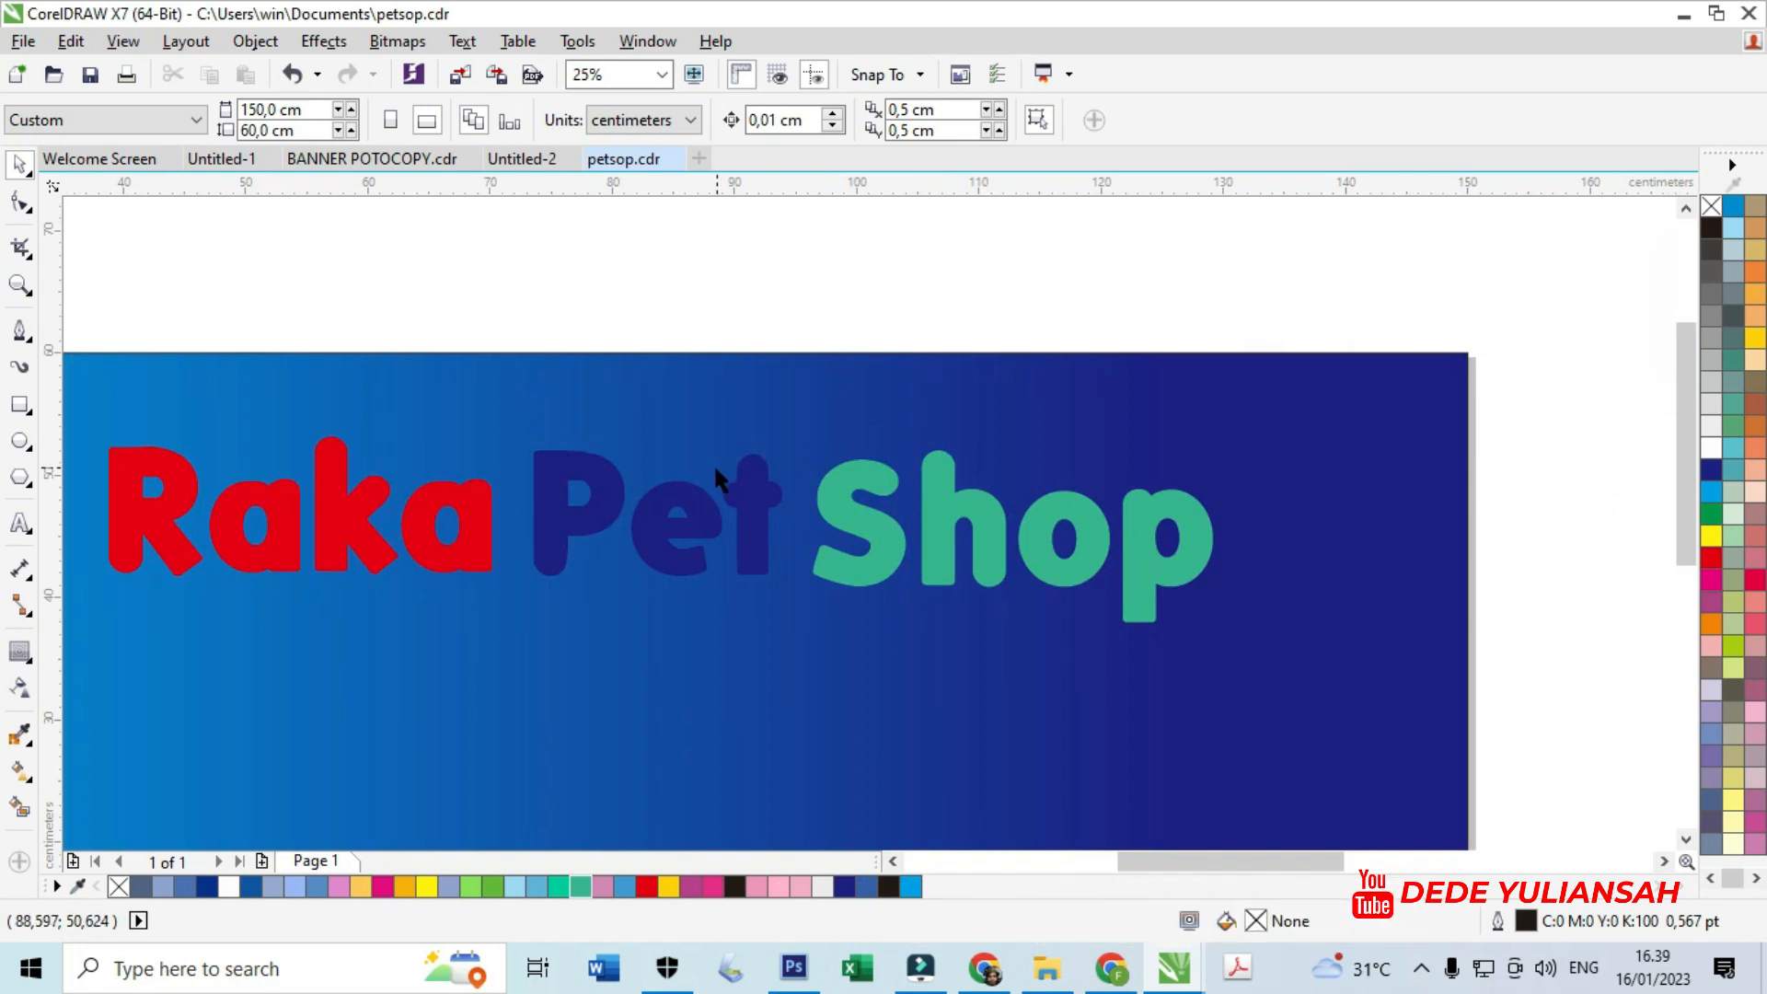
scroll(589, 482, down, 1)
- Give Raka a white outside contour and widen its offset
scroll(493, 510, up, 2)
click(493, 510)
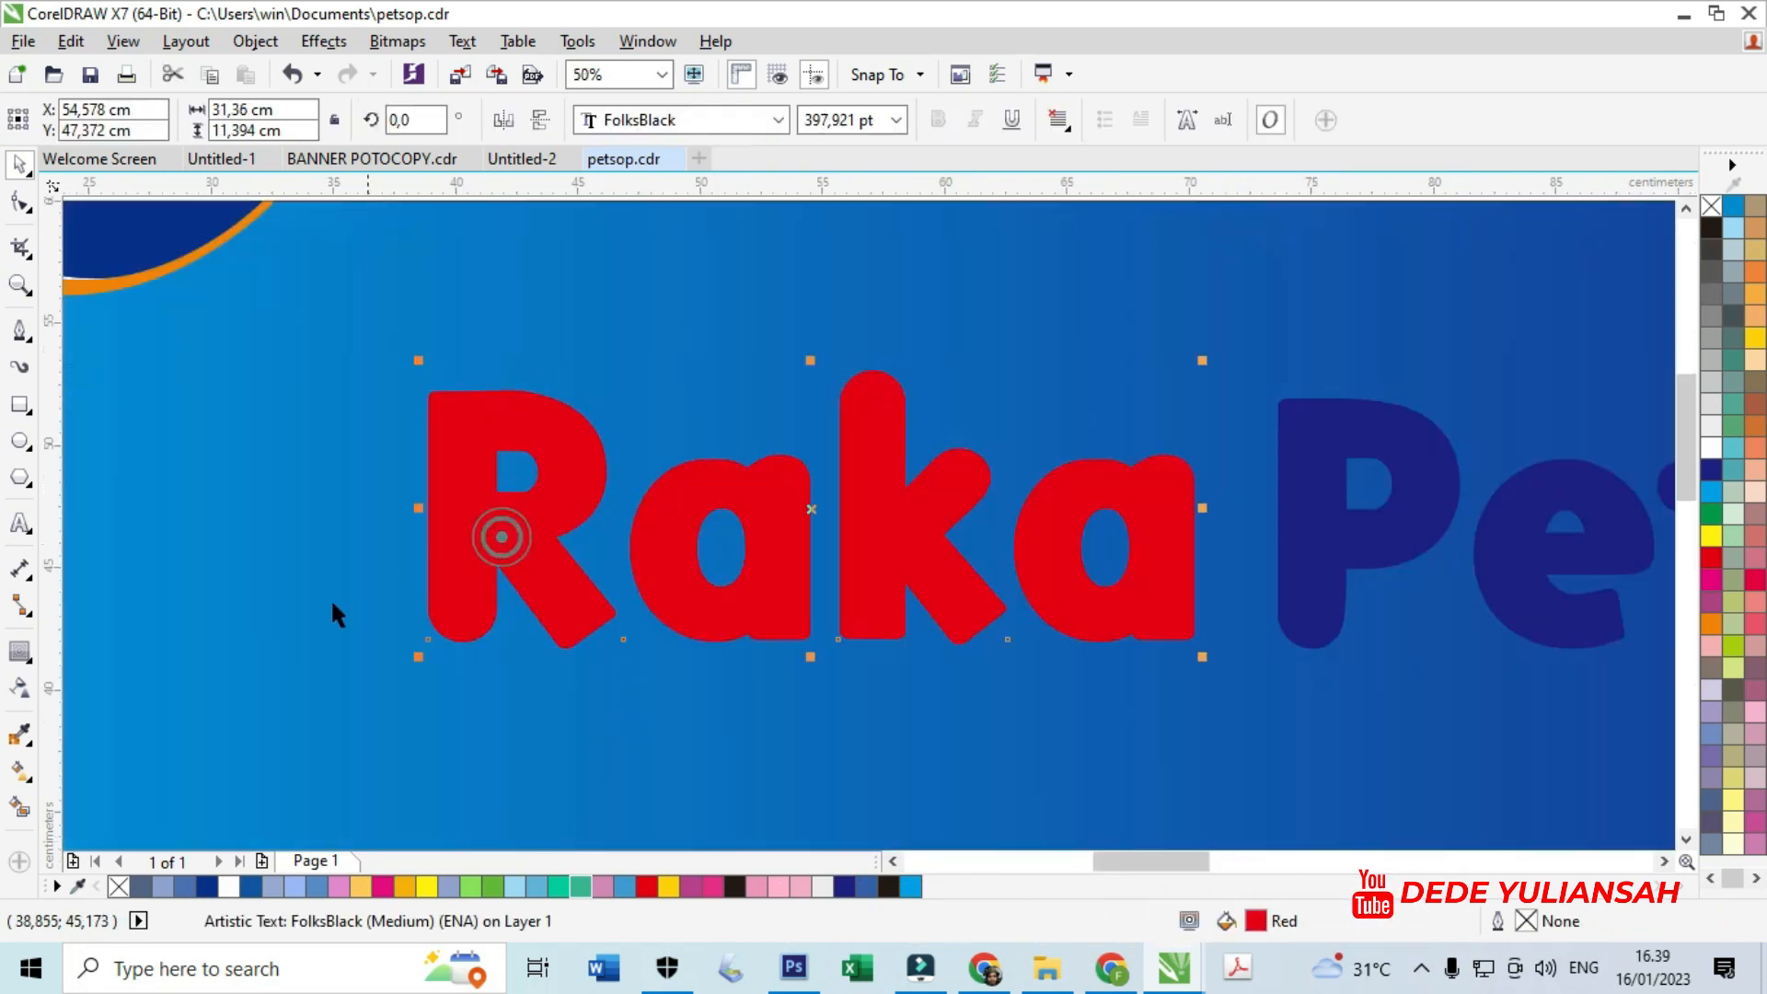
click(19, 650)
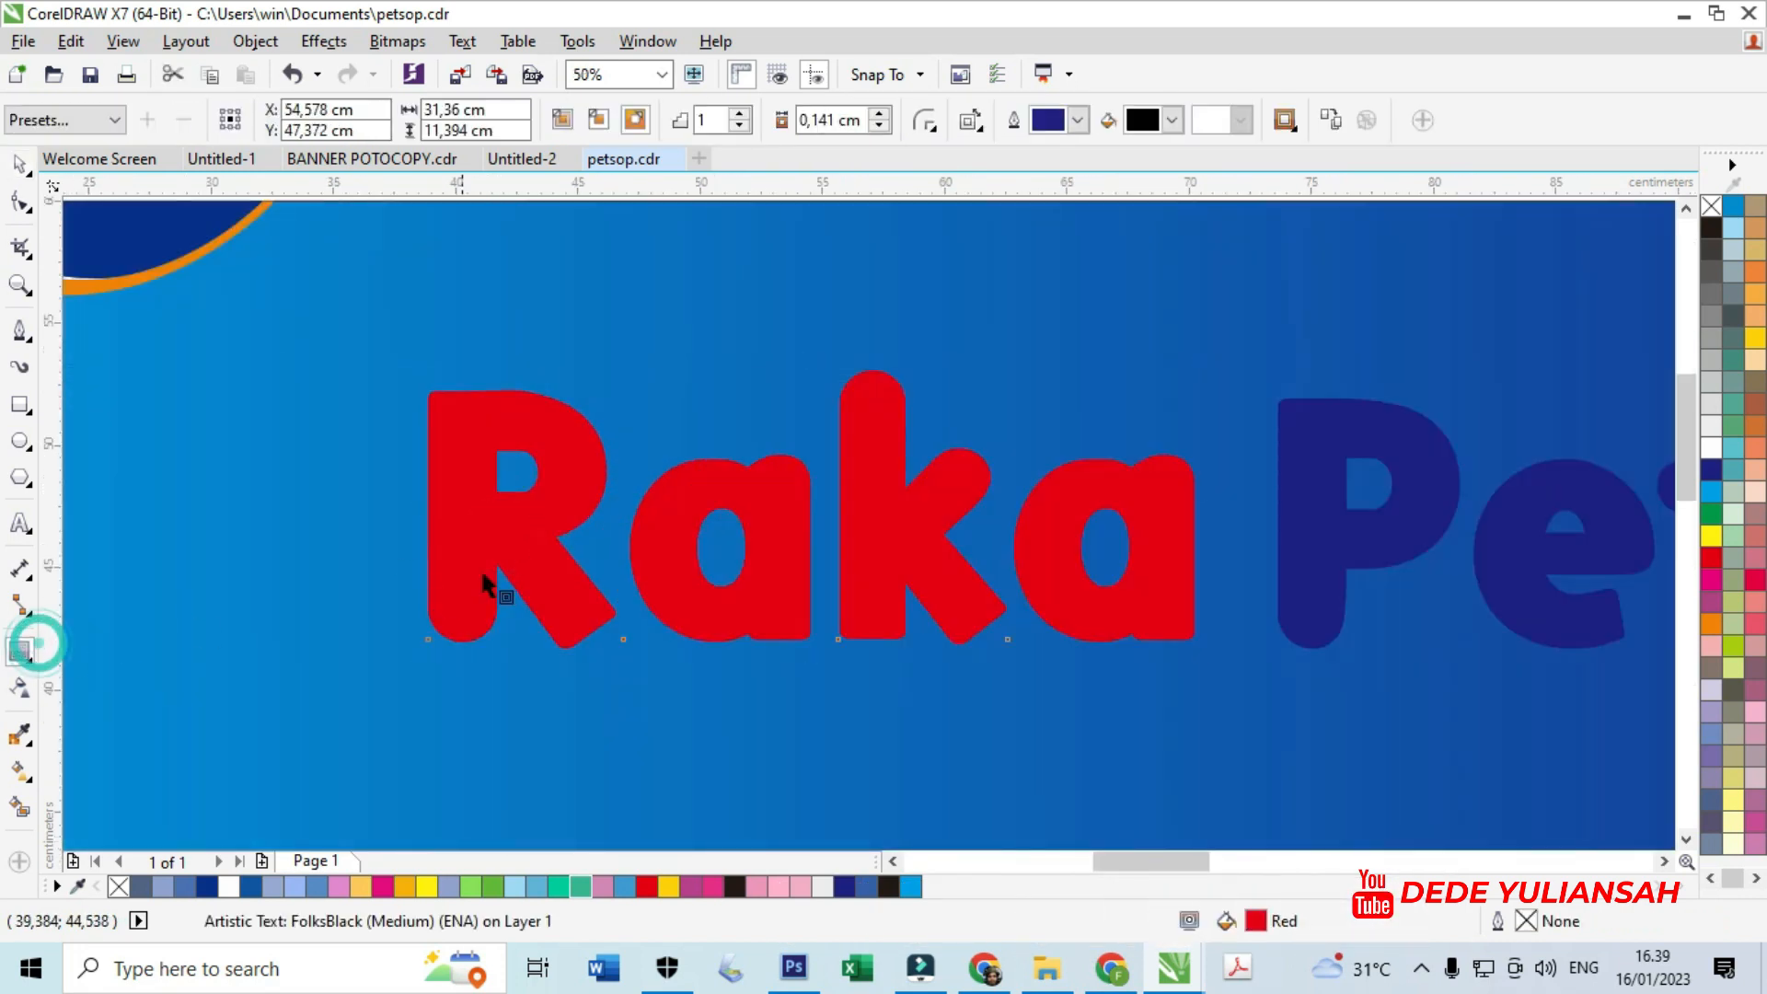
click(635, 120)
click(1172, 118)
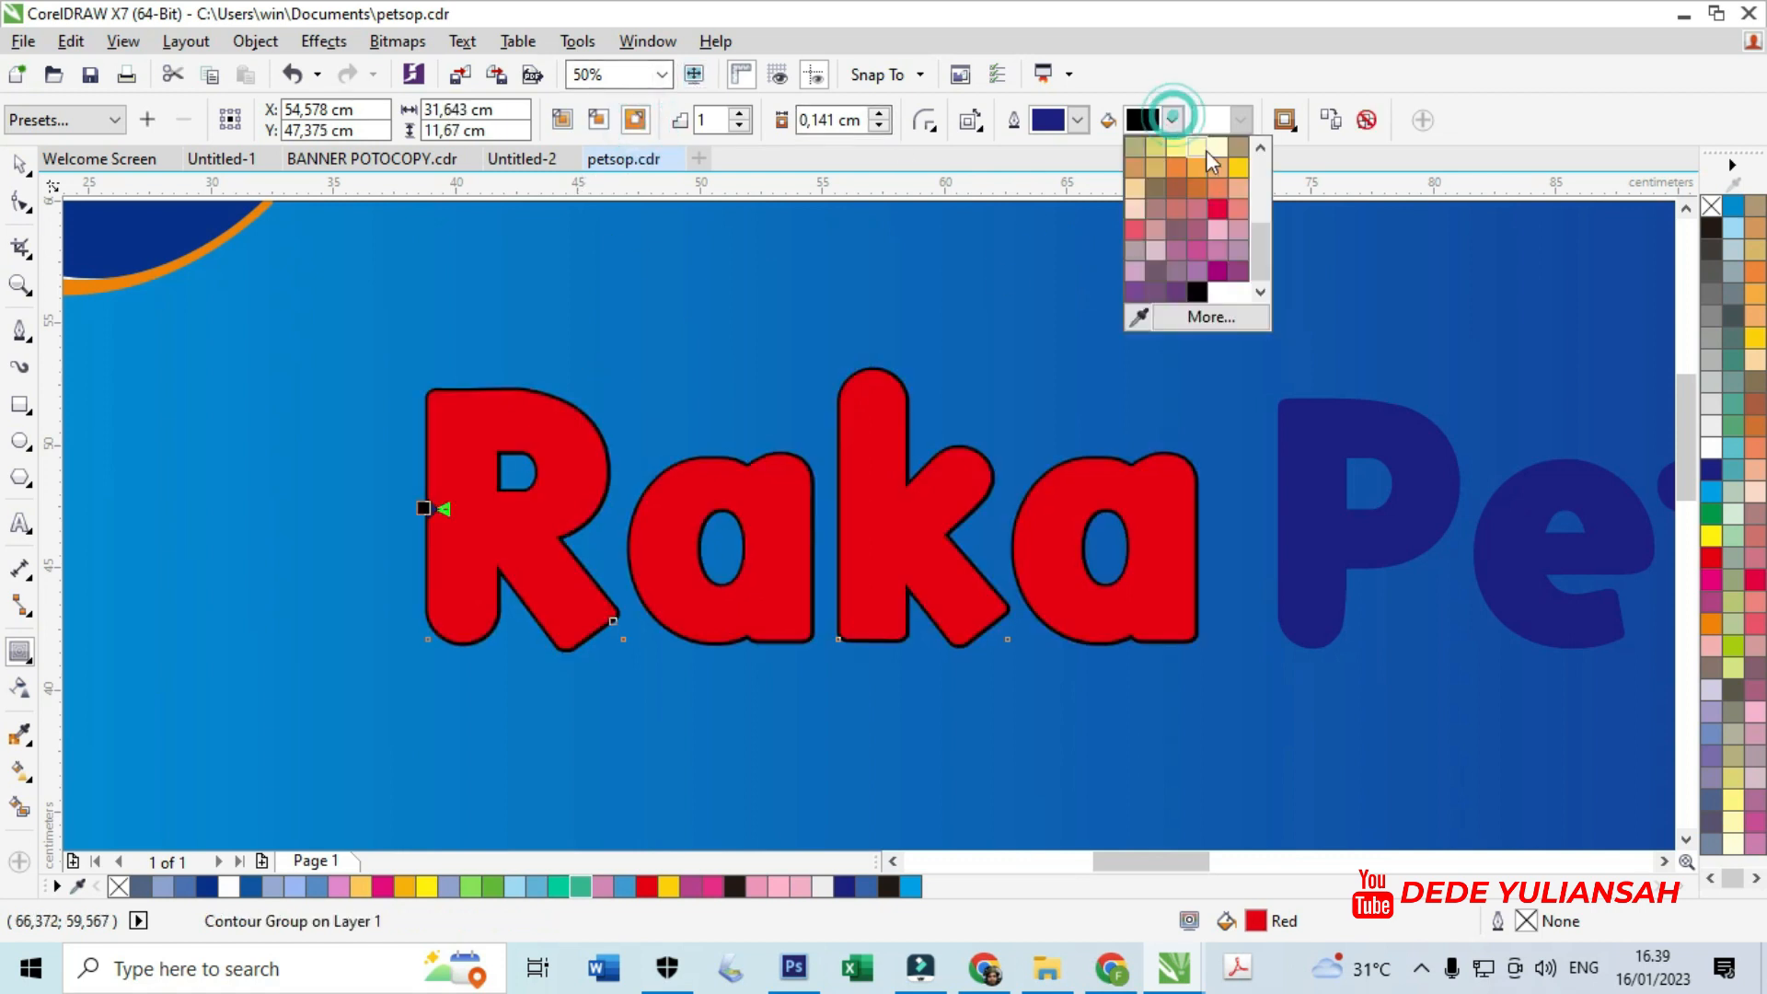
scroll(1263, 246, up, 5)
click(1206, 170)
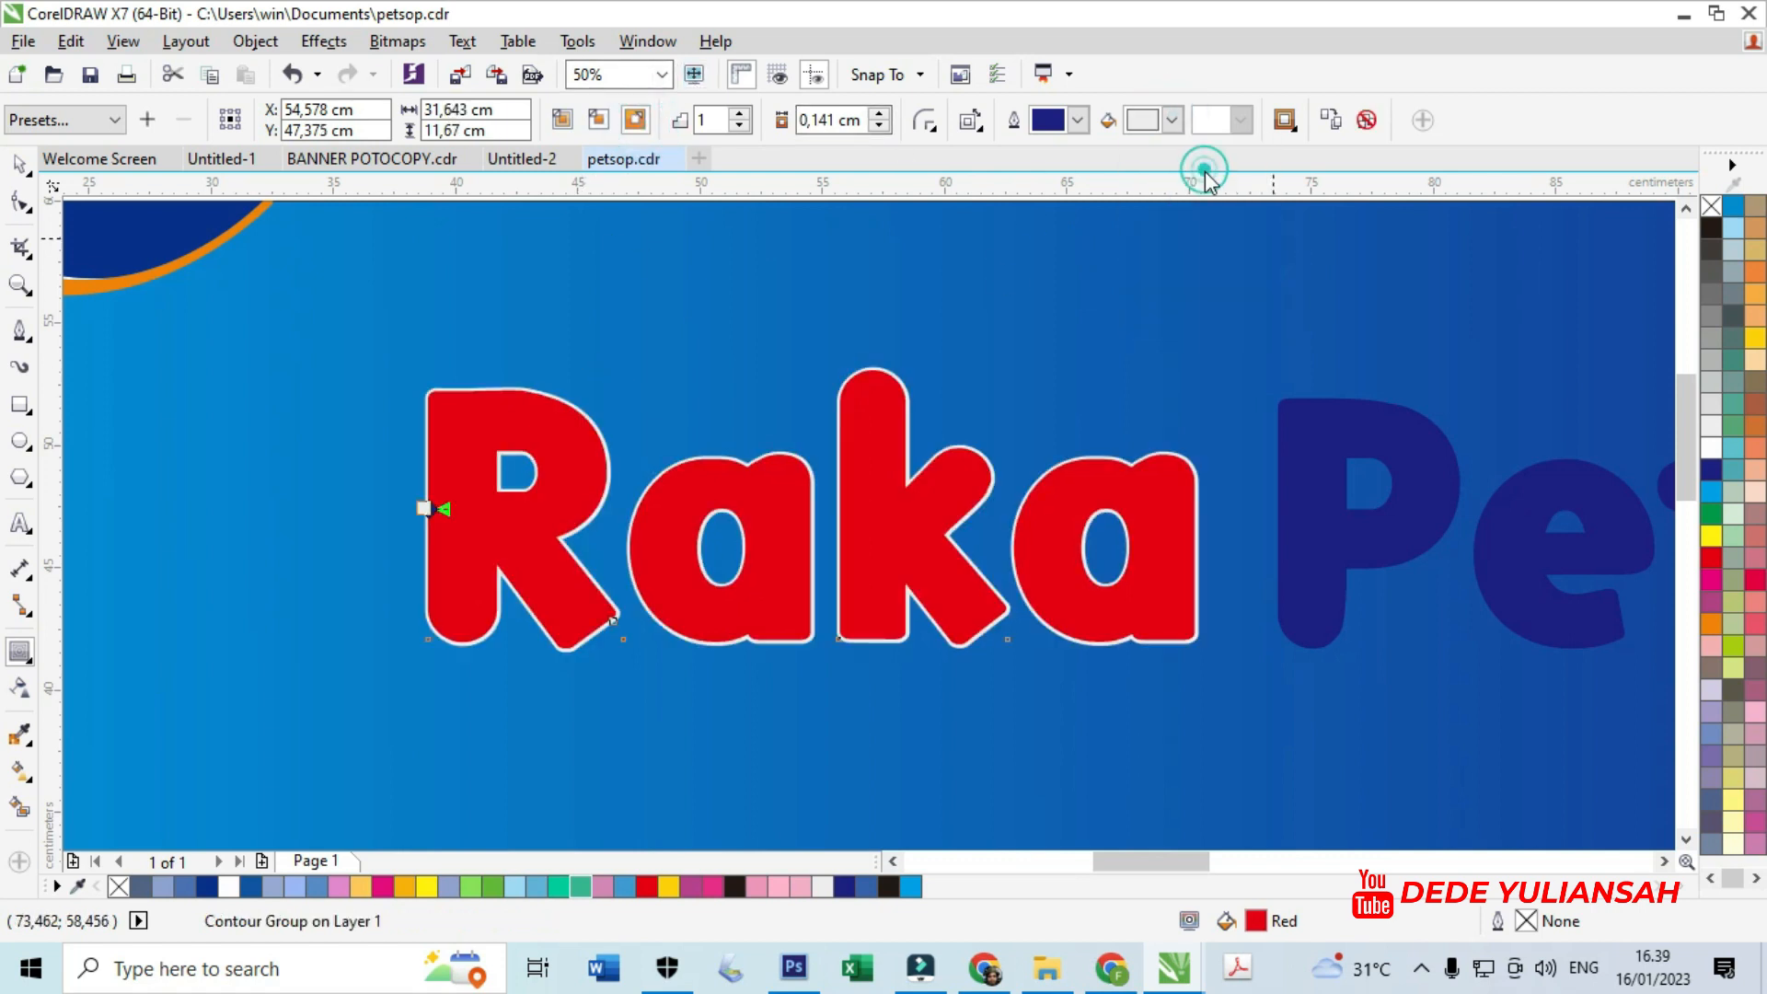
scroll(433, 493, up, 2)
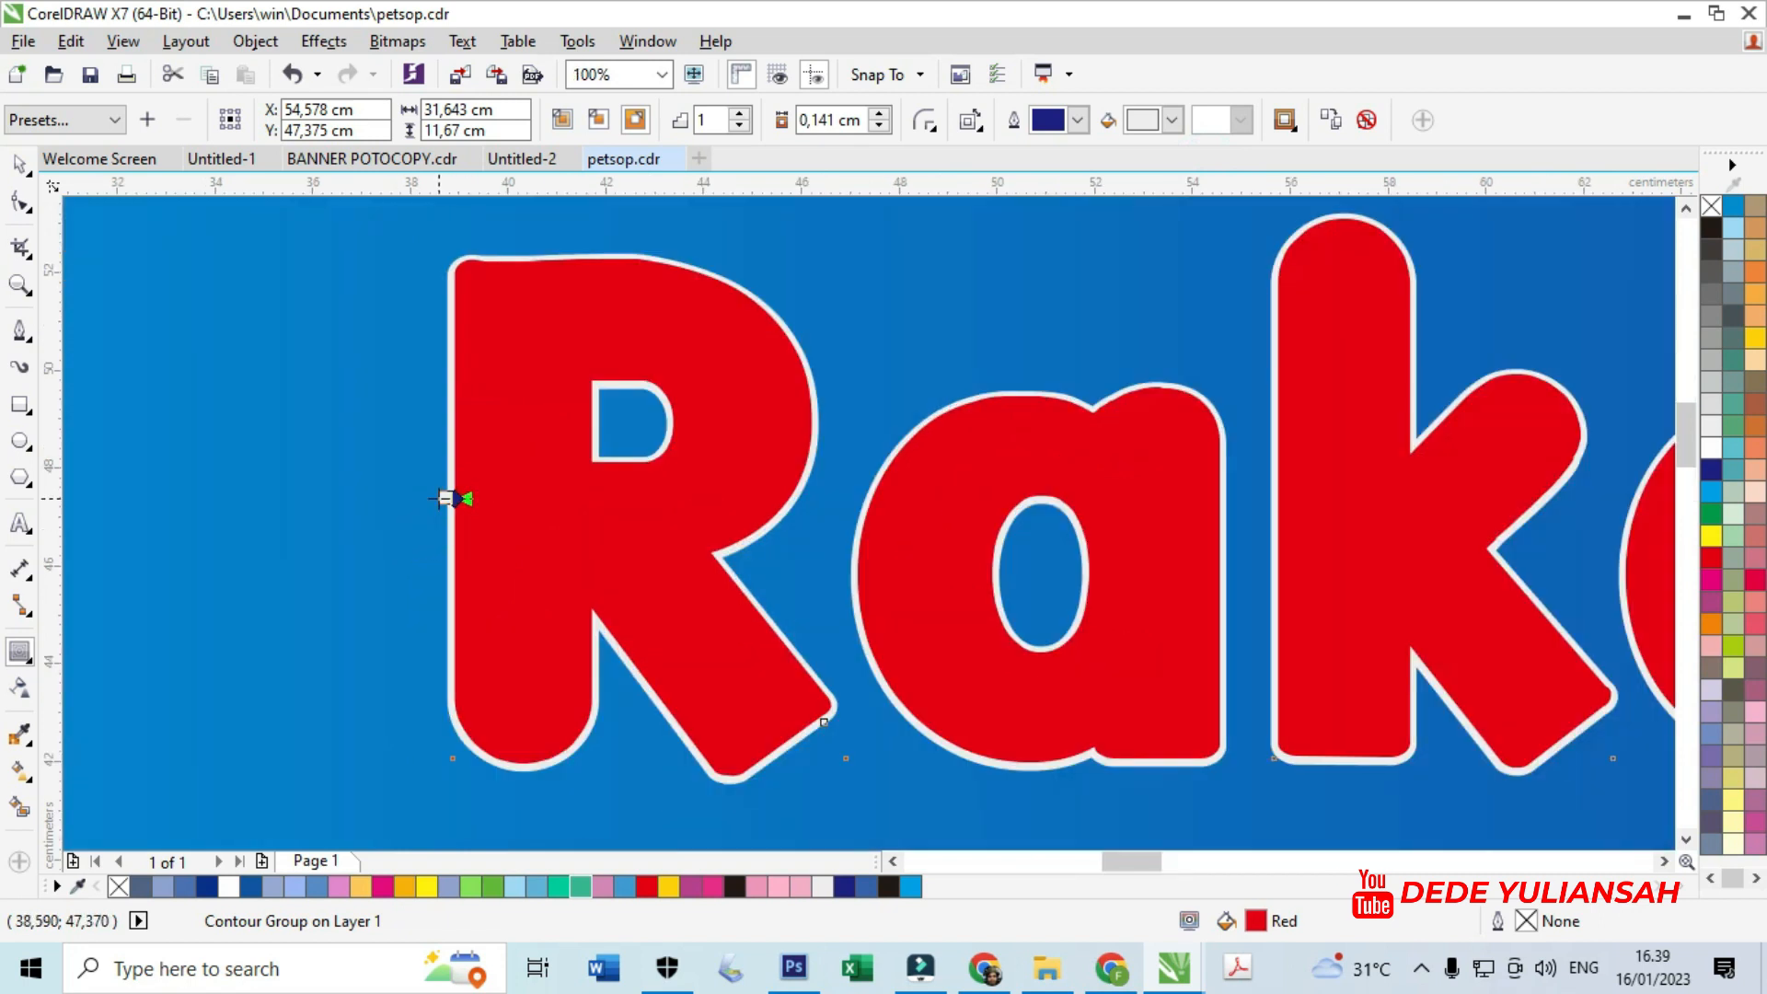
drag(416, 493, 483, 534)
scroll(414, 493, down, 1)
scroll(414, 493, up, 2)
scroll(483, 473, down, 3)
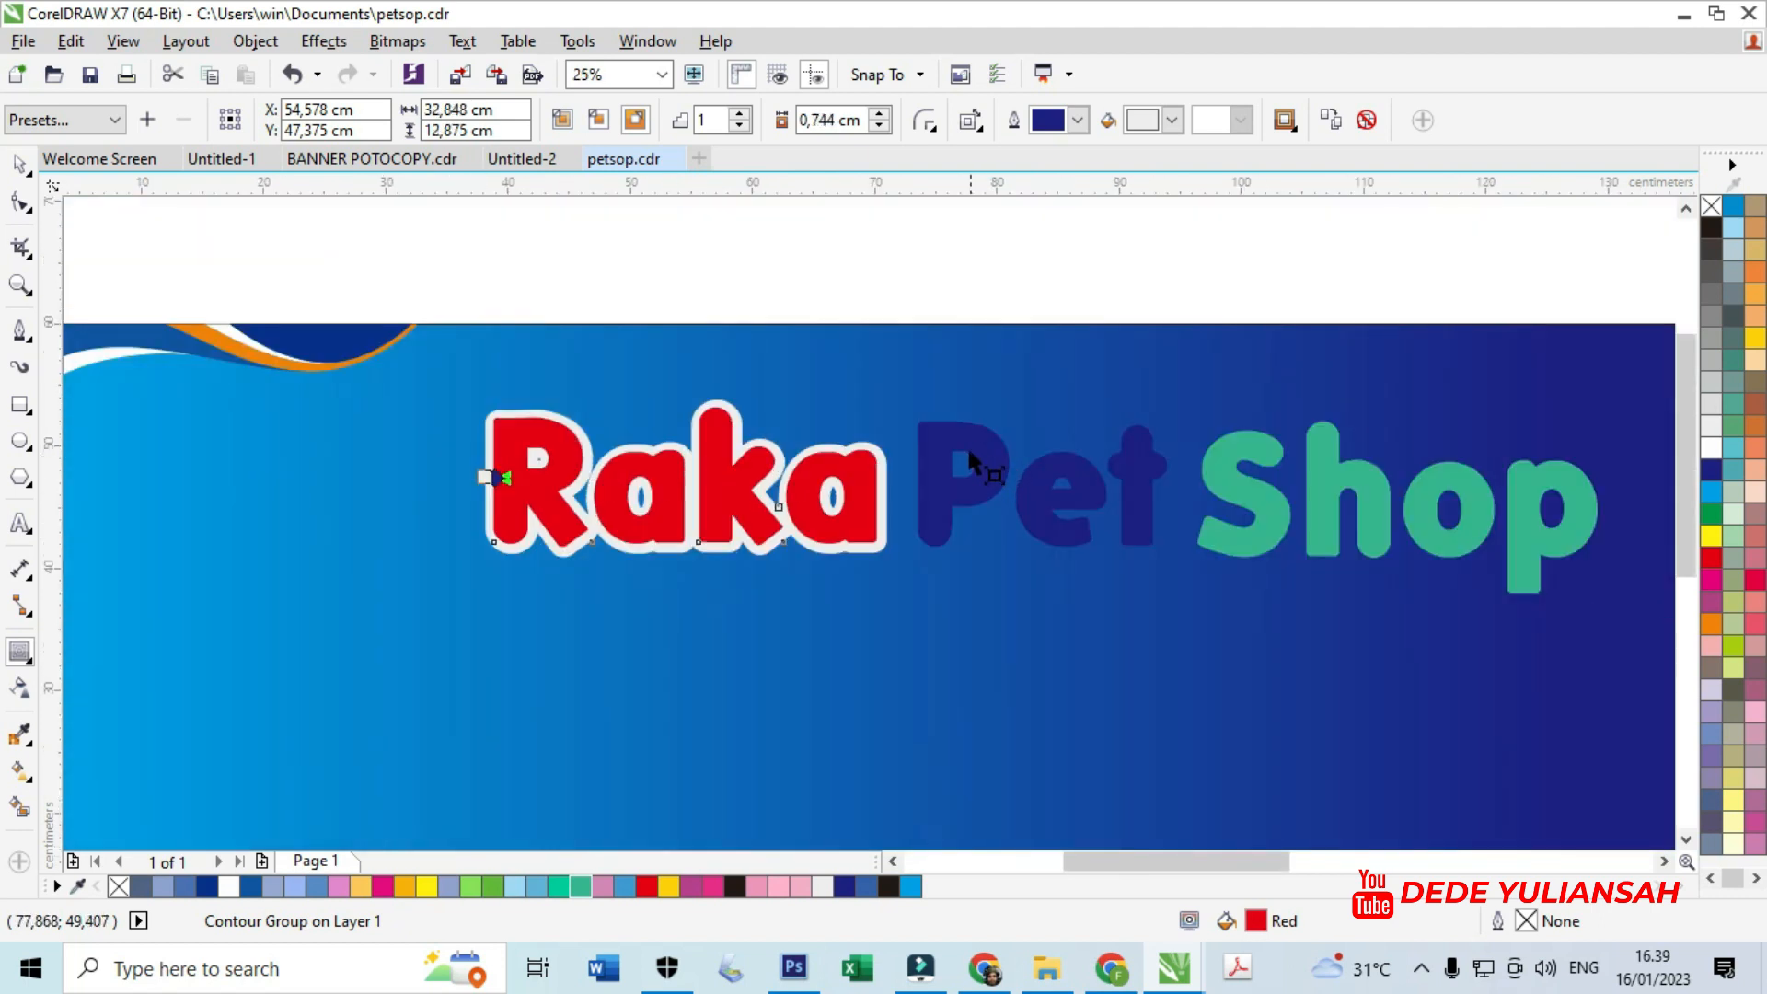
- Add a matching thick white contour around the word Pet
click(968, 447)
scroll(975, 433, up, 1)
drag(961, 390, 1056, 363)
scroll(1132, 400, up, 2)
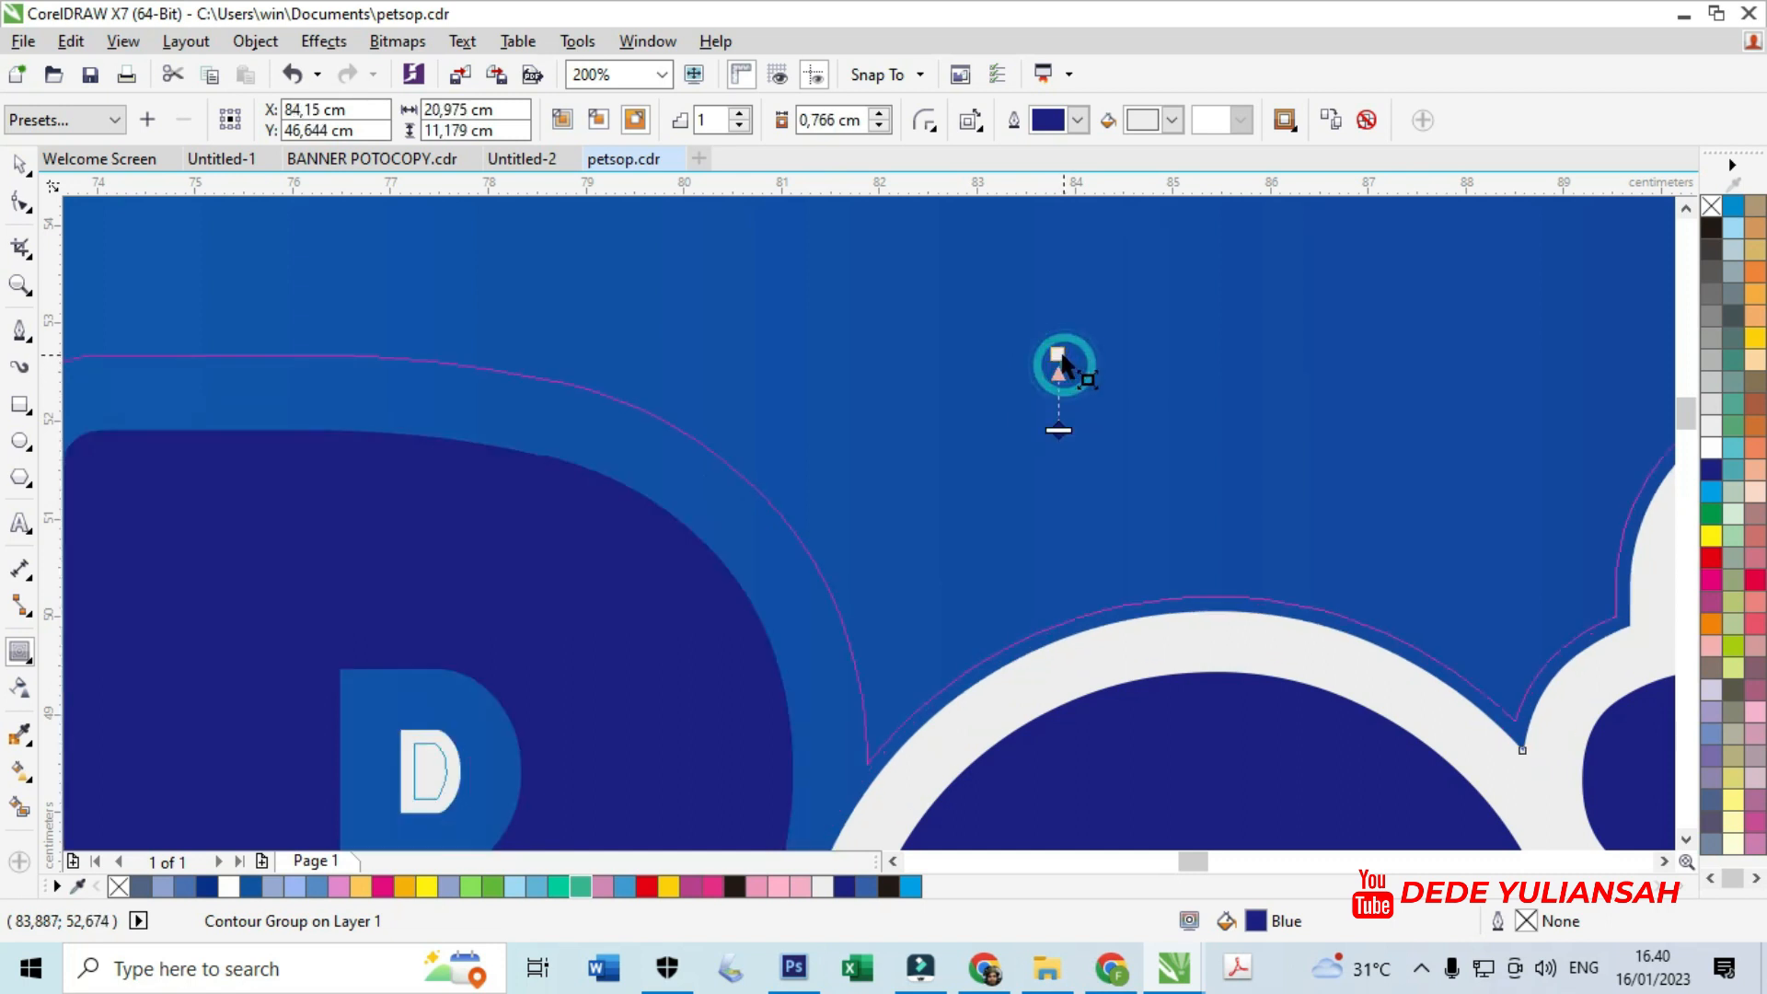
scroll(1058, 360, down, 3)
scroll(1050, 416, up, 1)
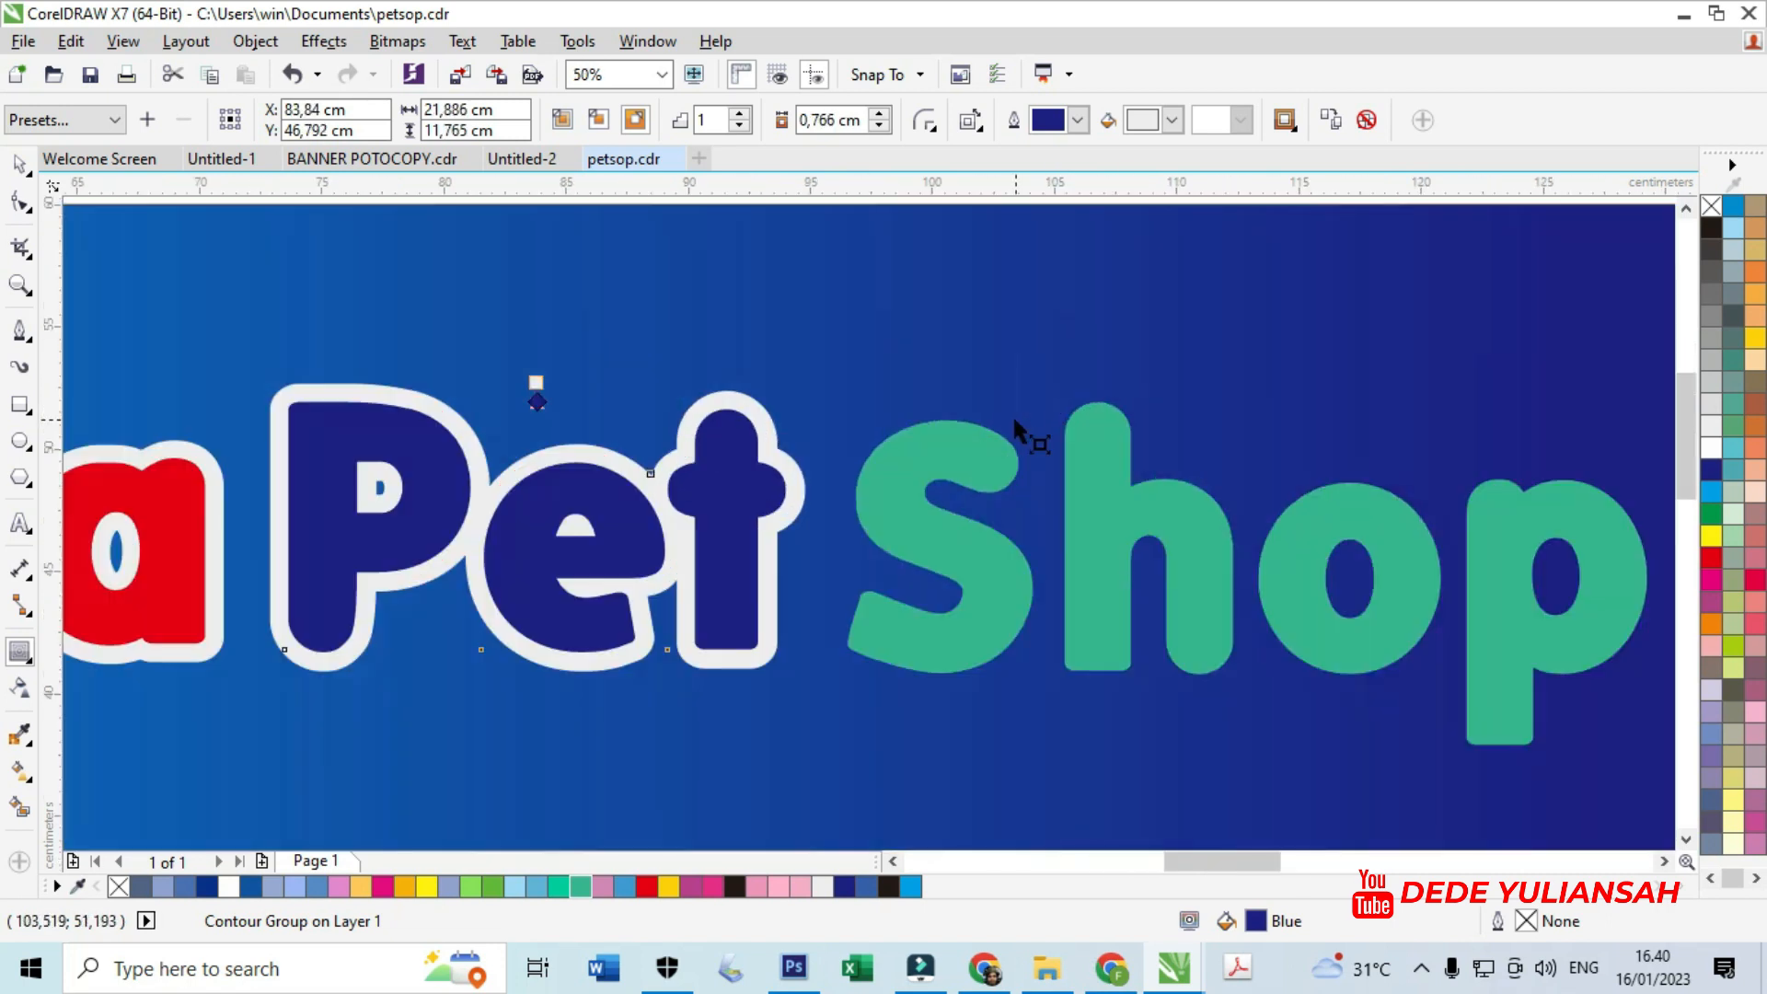
click(992, 458)
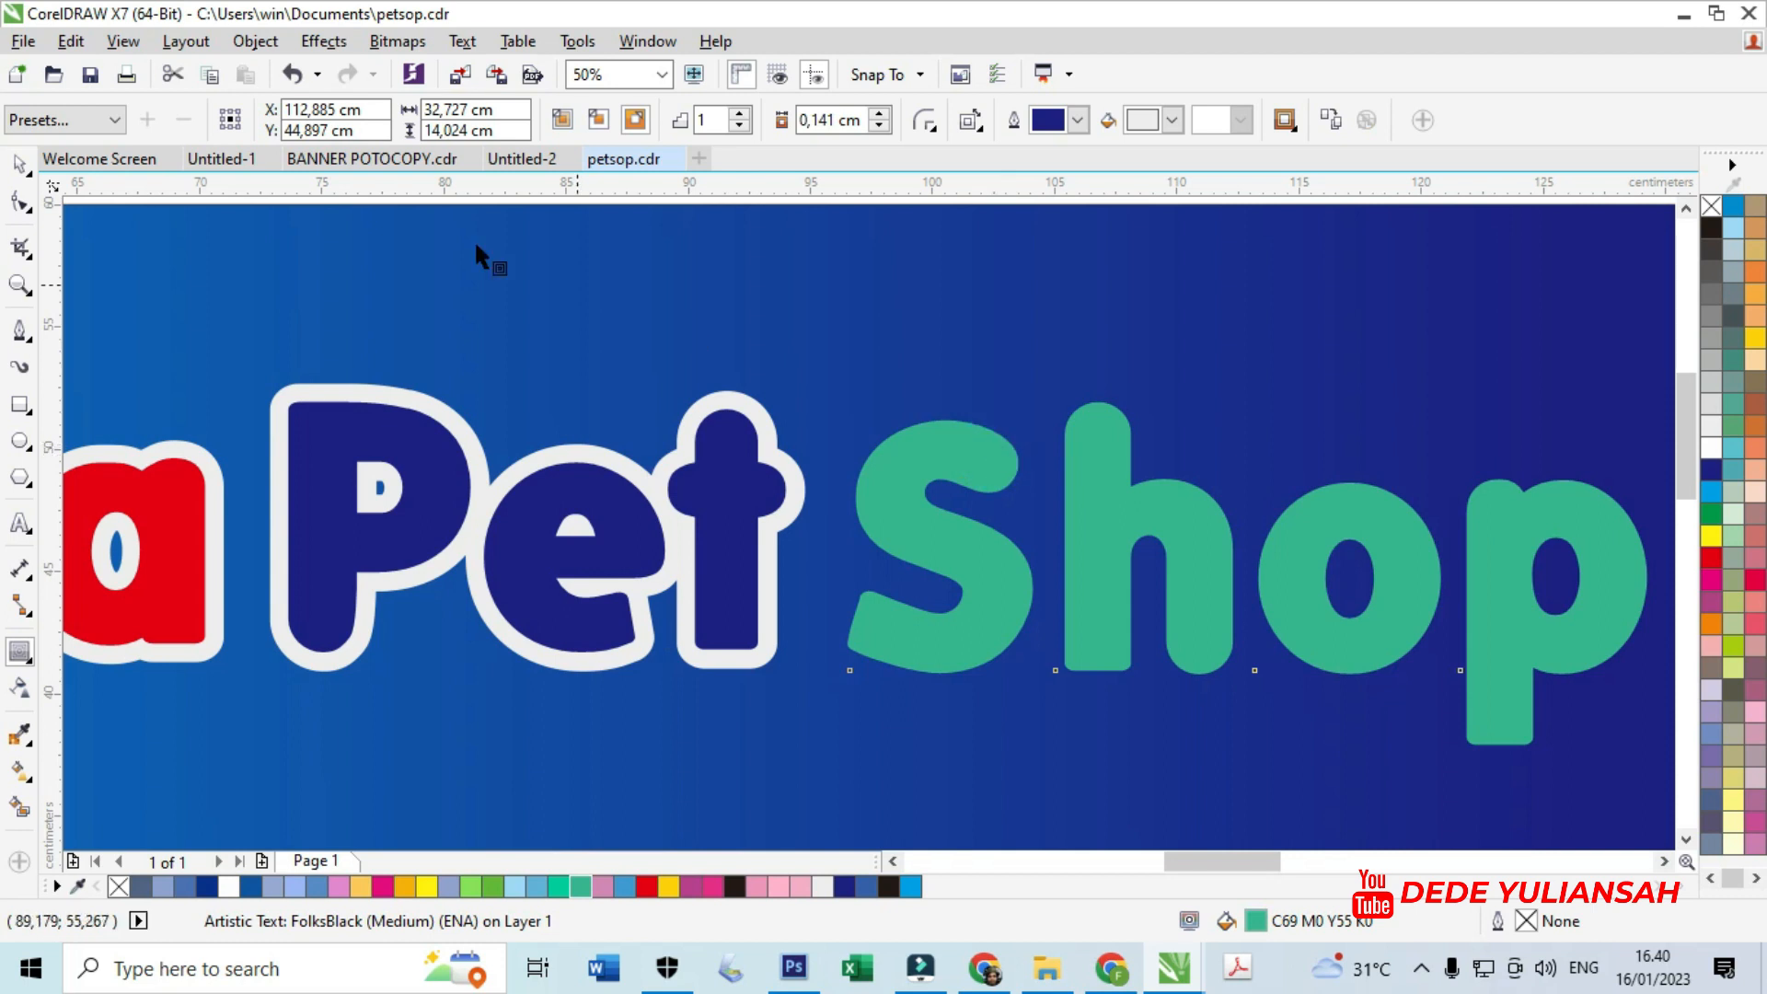
- Break the green Shop text apart into separate letters with Ctrl+K
click(22, 166)
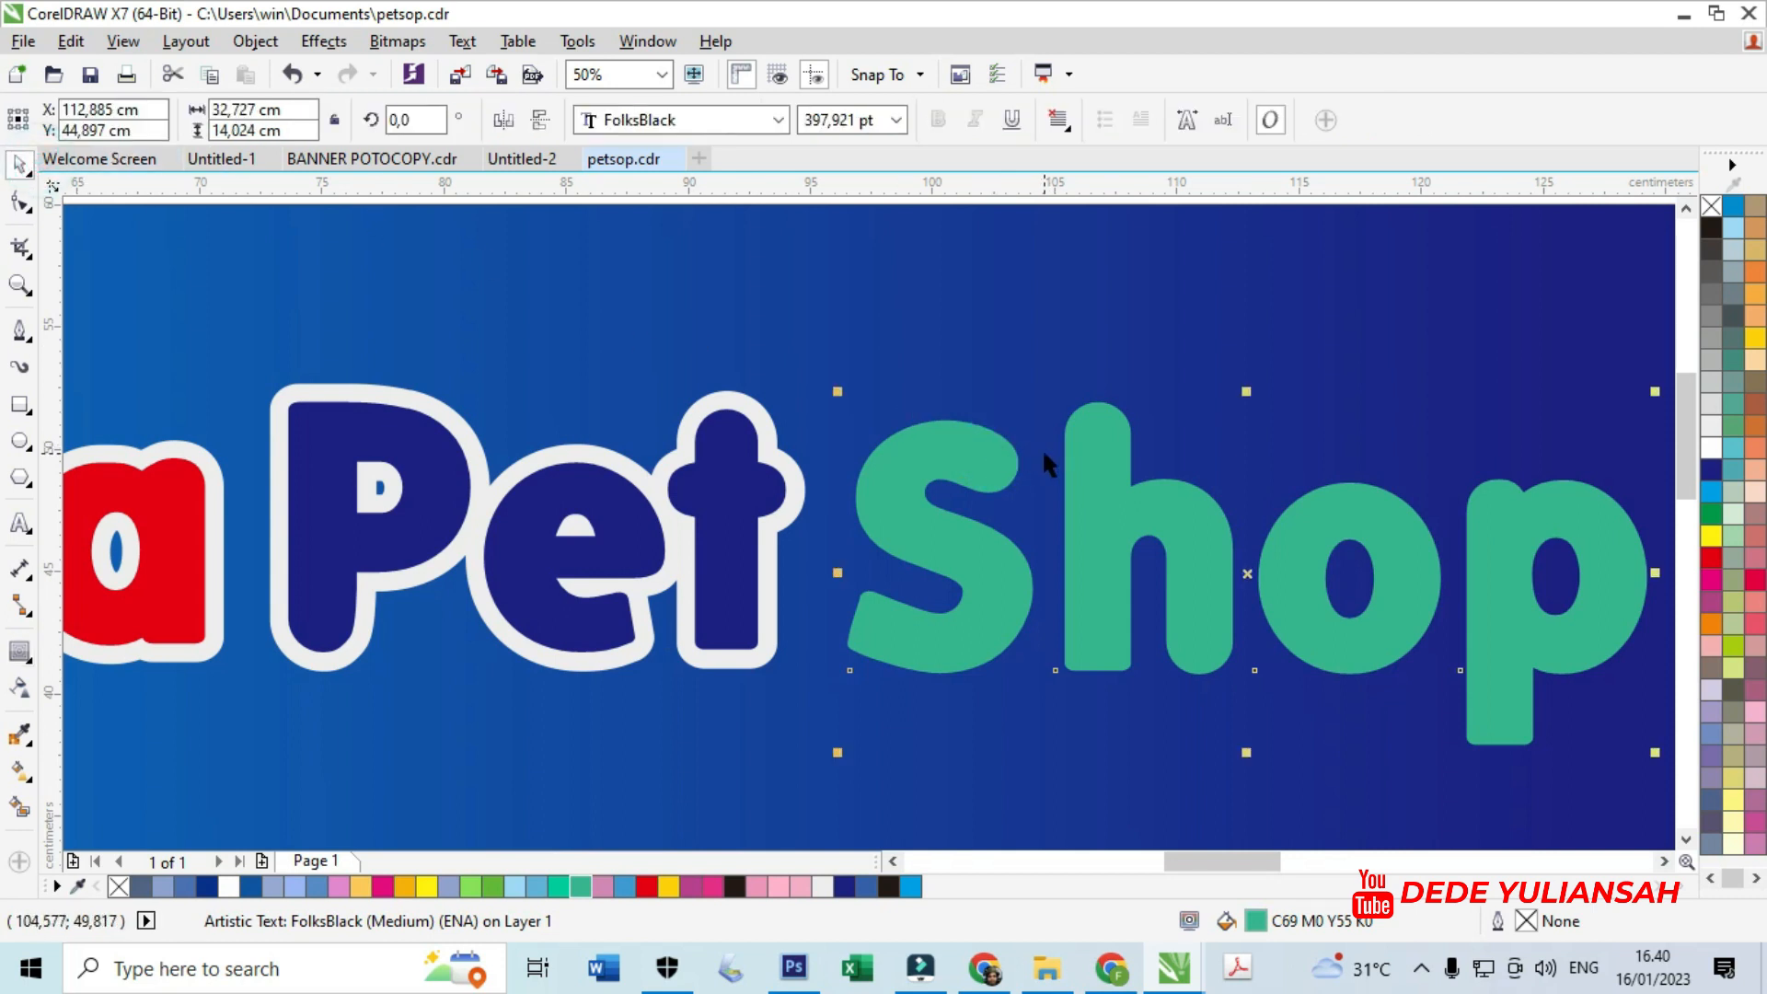
right_click(1092, 468)
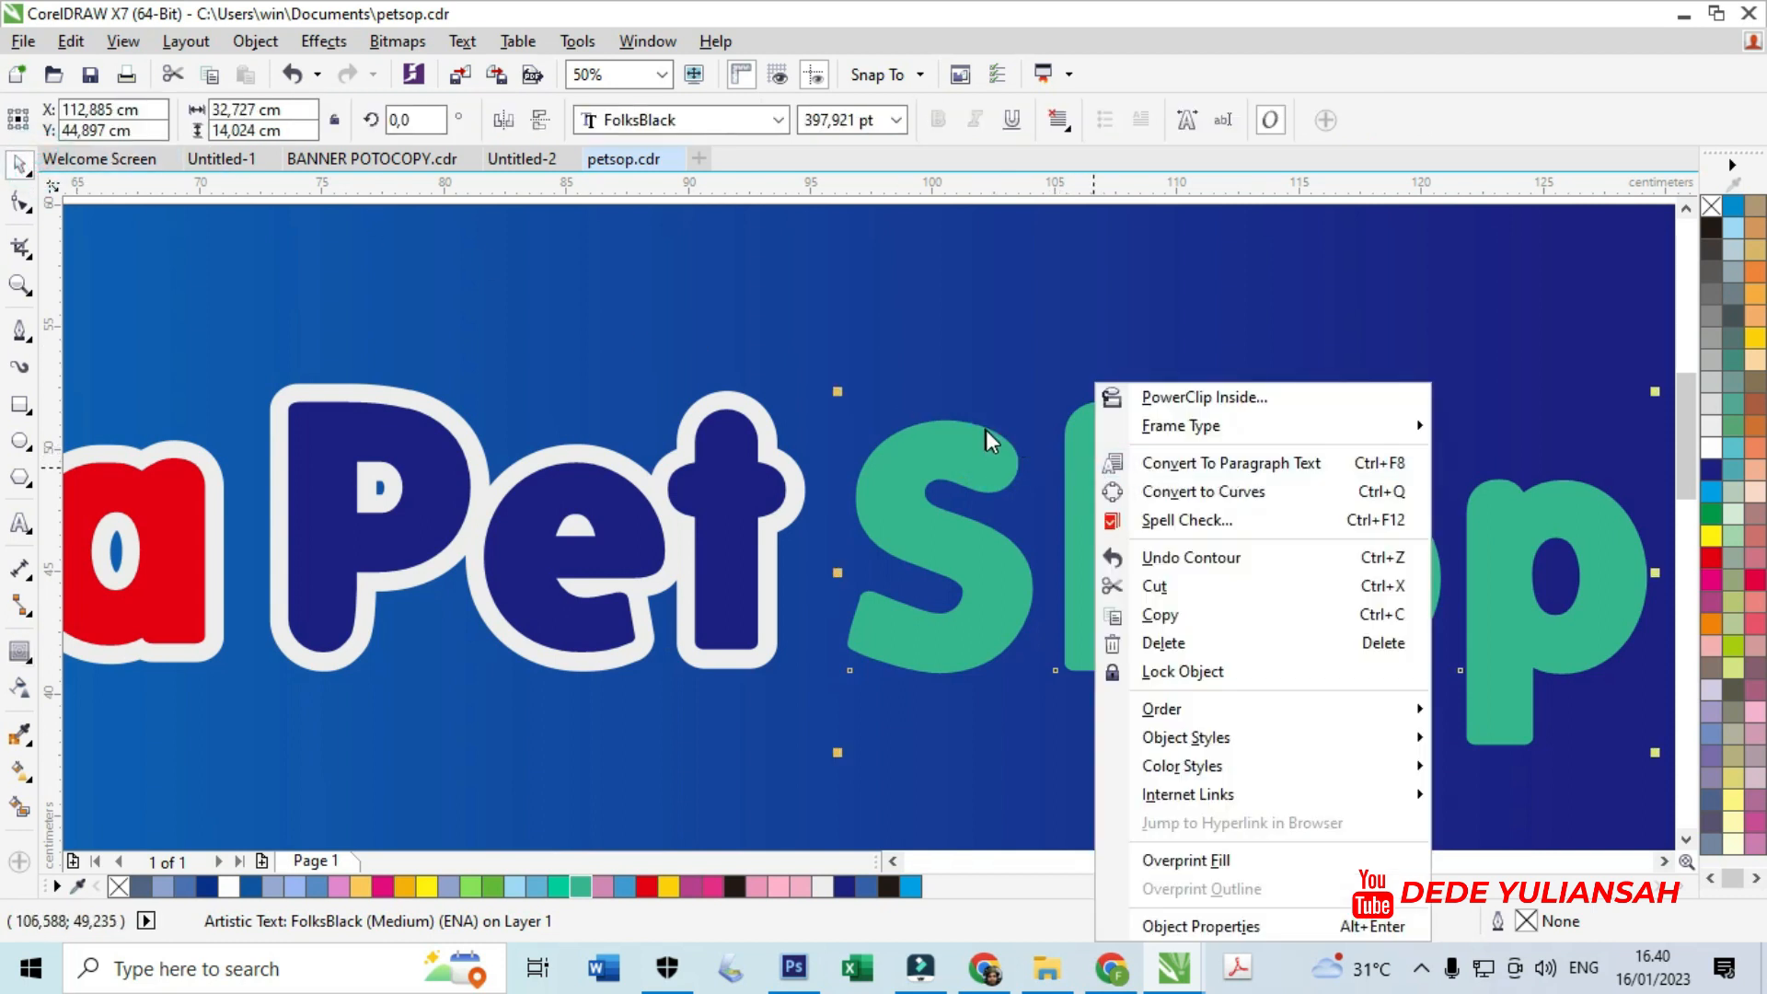
click(898, 375)
click(865, 312)
click(936, 451)
scroll(1051, 488, down, 2)
key(ctrl+k)
drag(1111, 522, 1116, 451)
key(ctrl+z)
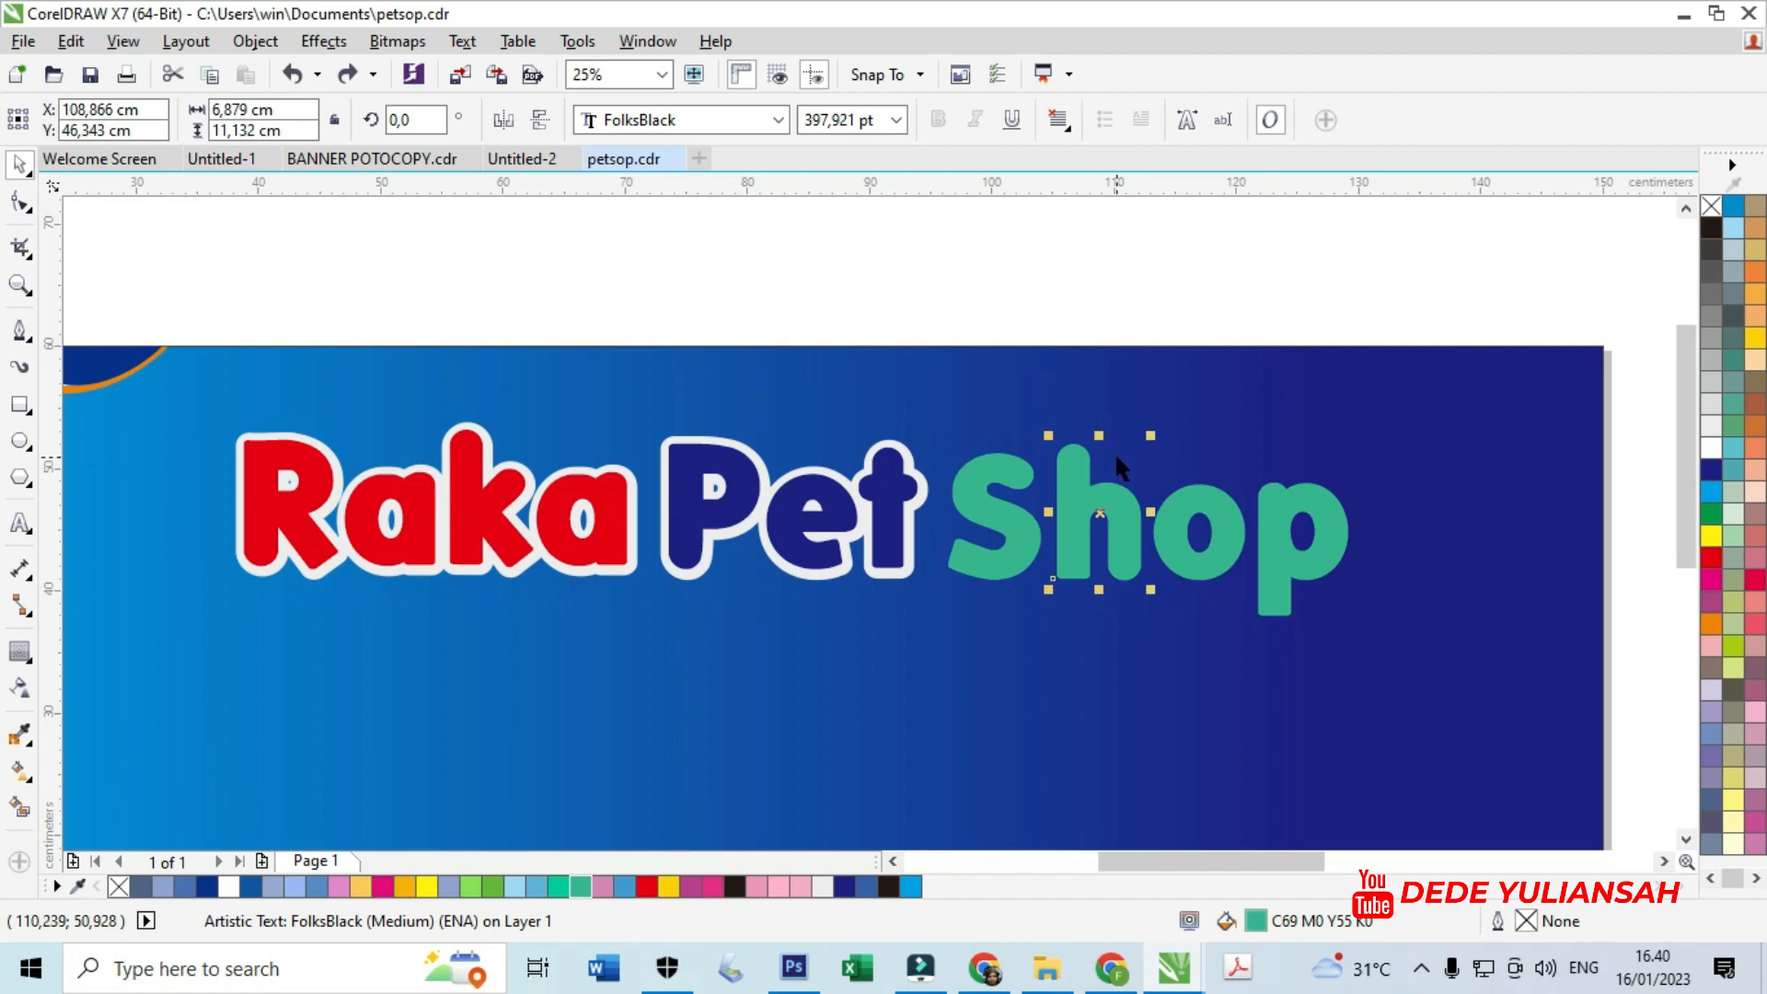
scroll(1113, 451, up, 1)
- Select the letters S, h, o and p and group them with Ctrl+G
shift+click(935, 611)
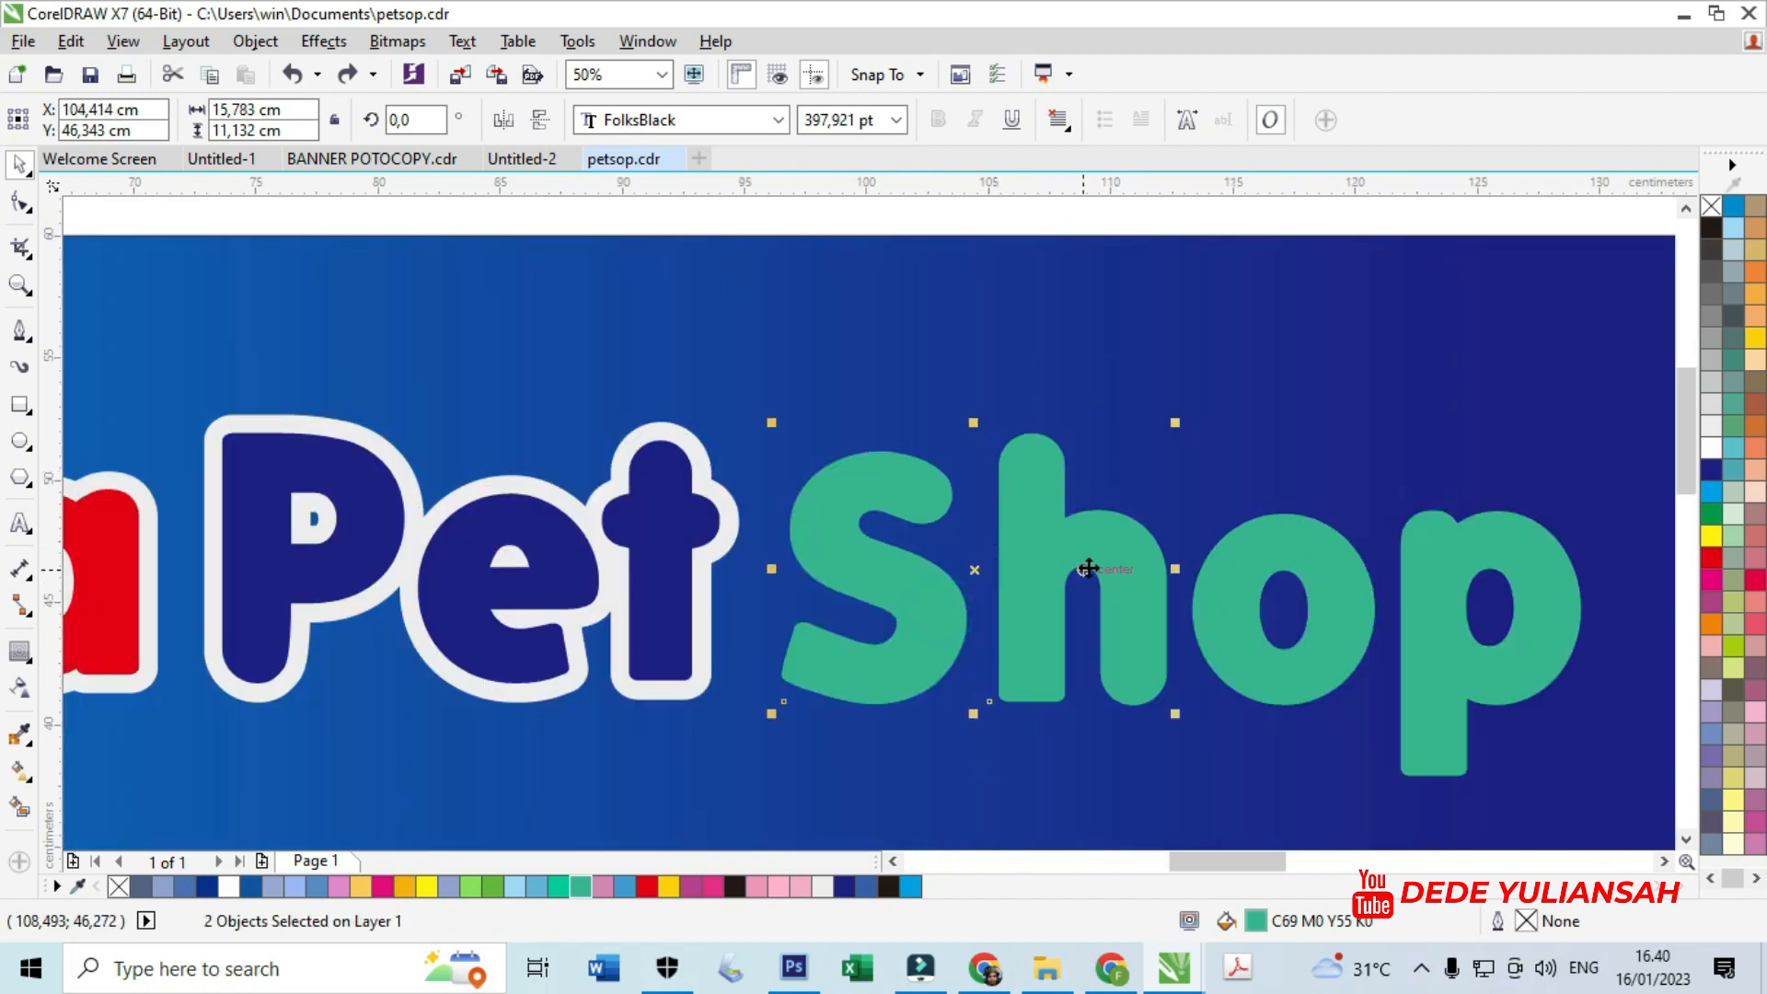
shift+click(1215, 568)
shift+click(1427, 591)
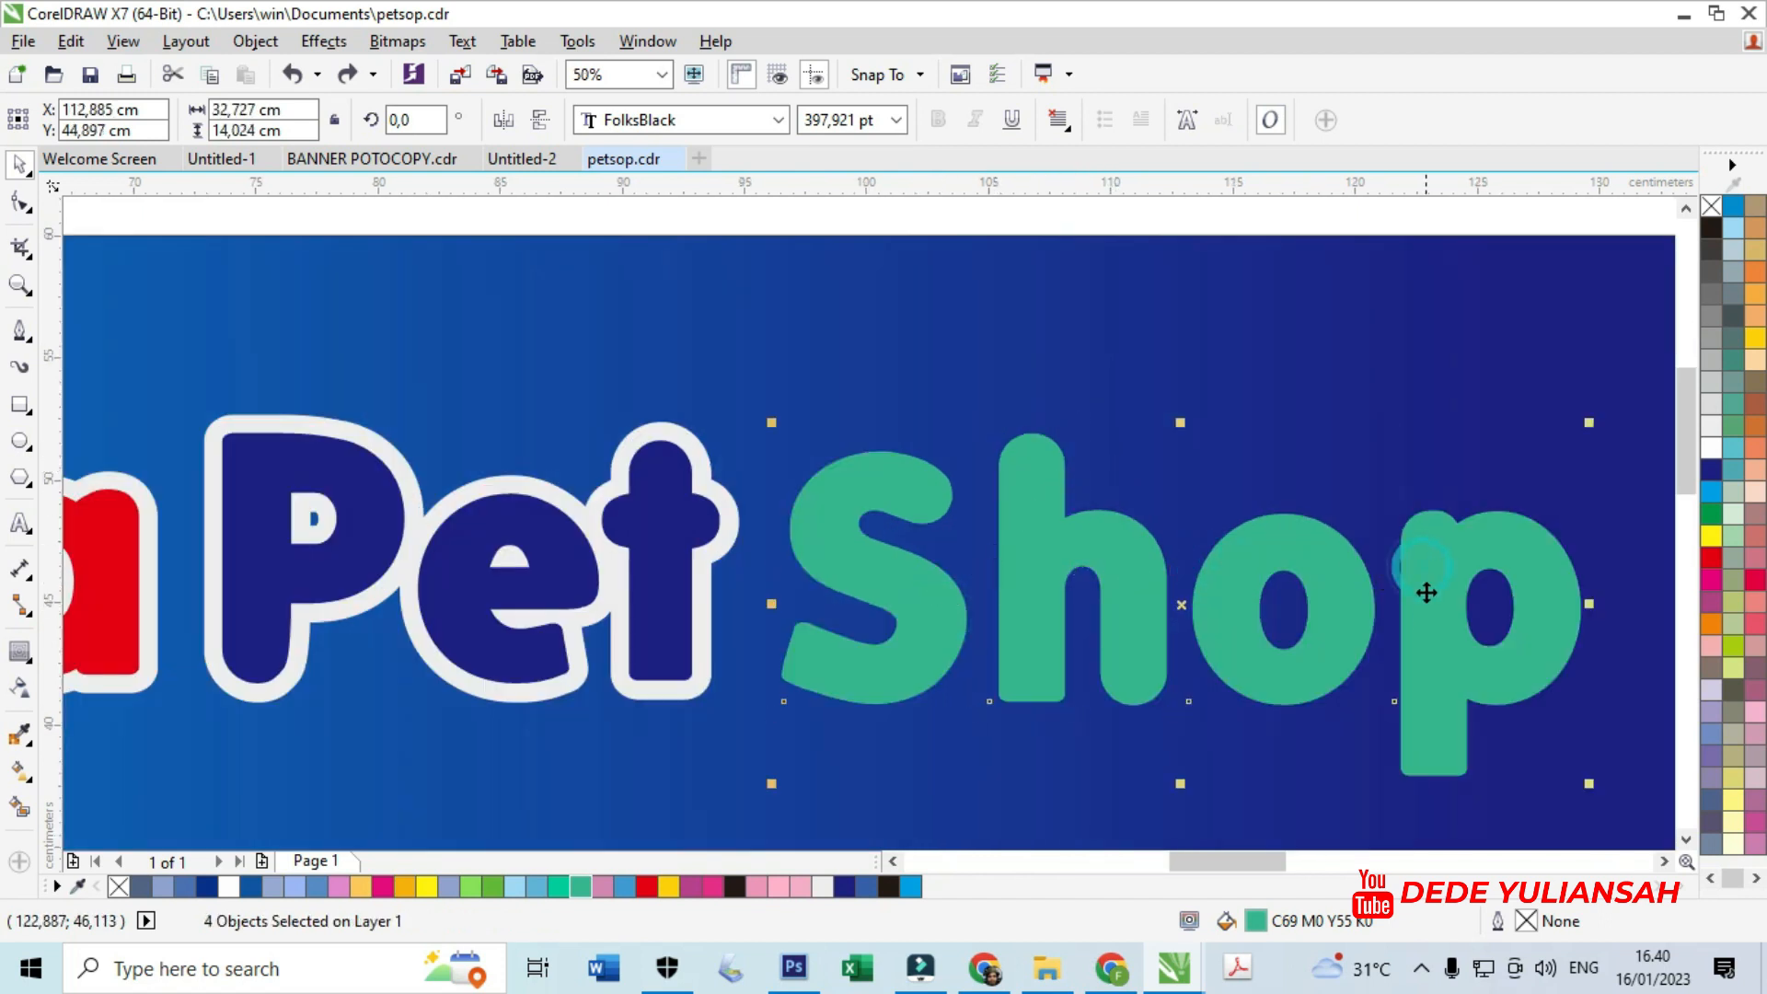
drag(1427, 591, 1419, 456)
key(z)
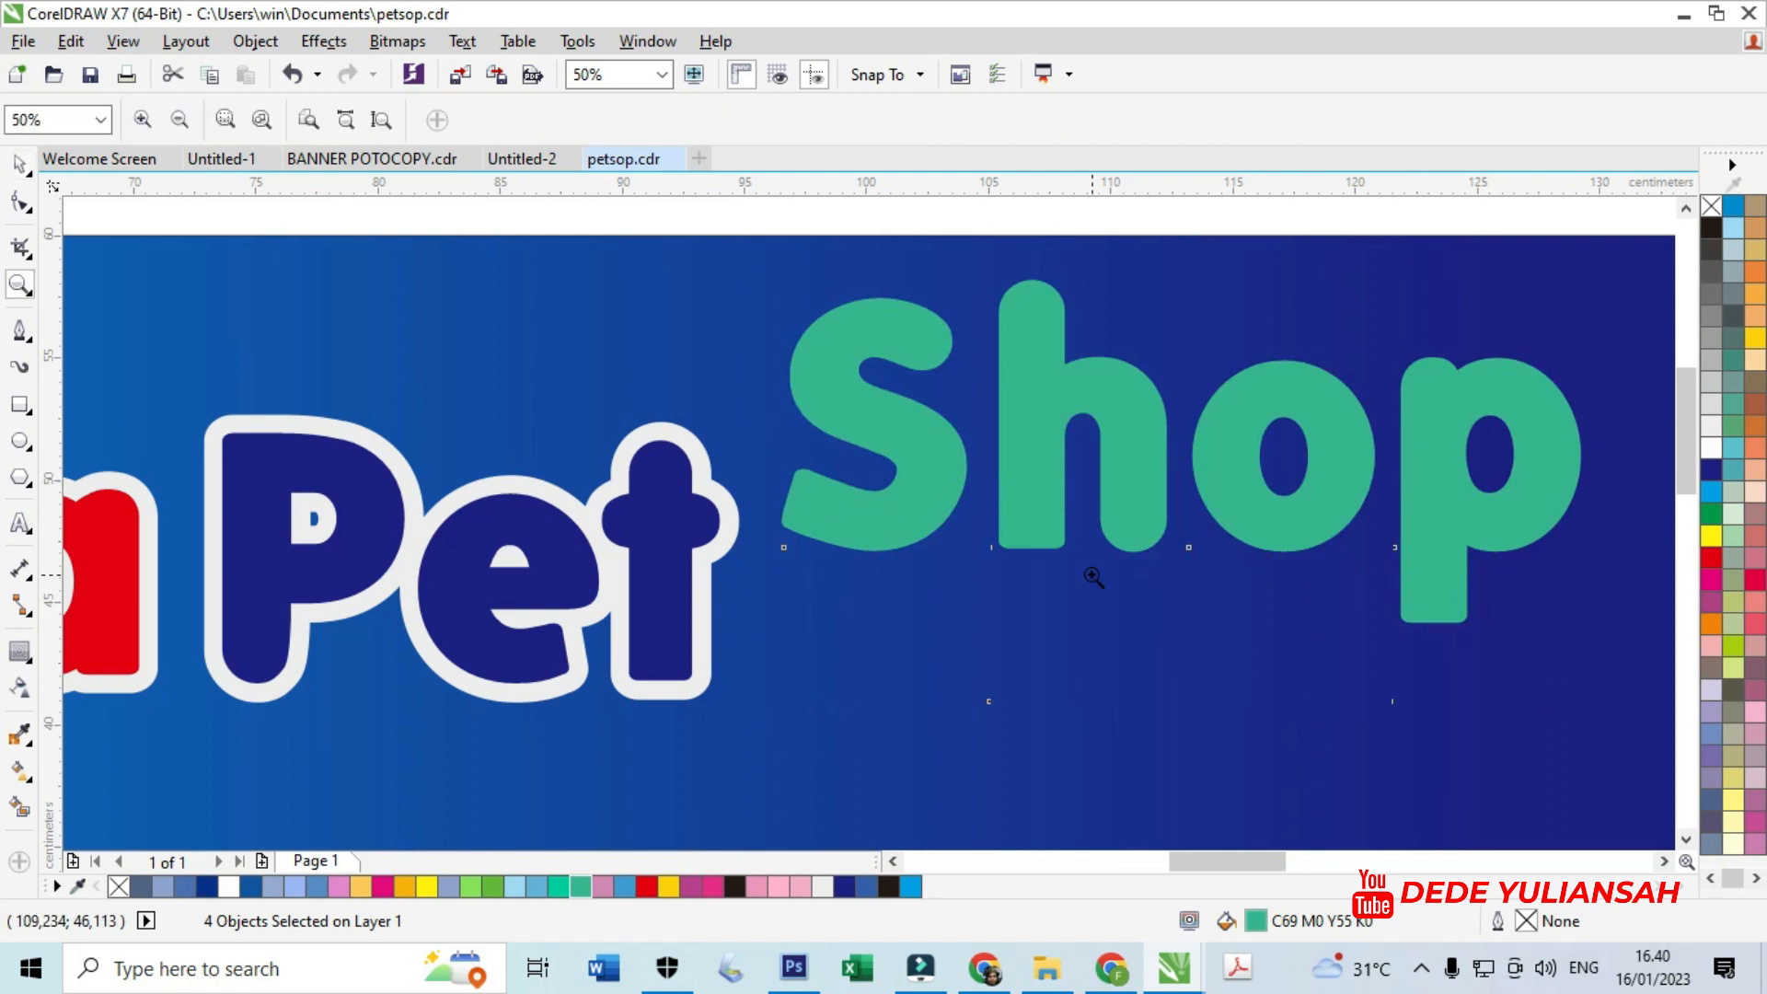
click(19, 164)
key(ctrl+z)
key(ctrl+g)
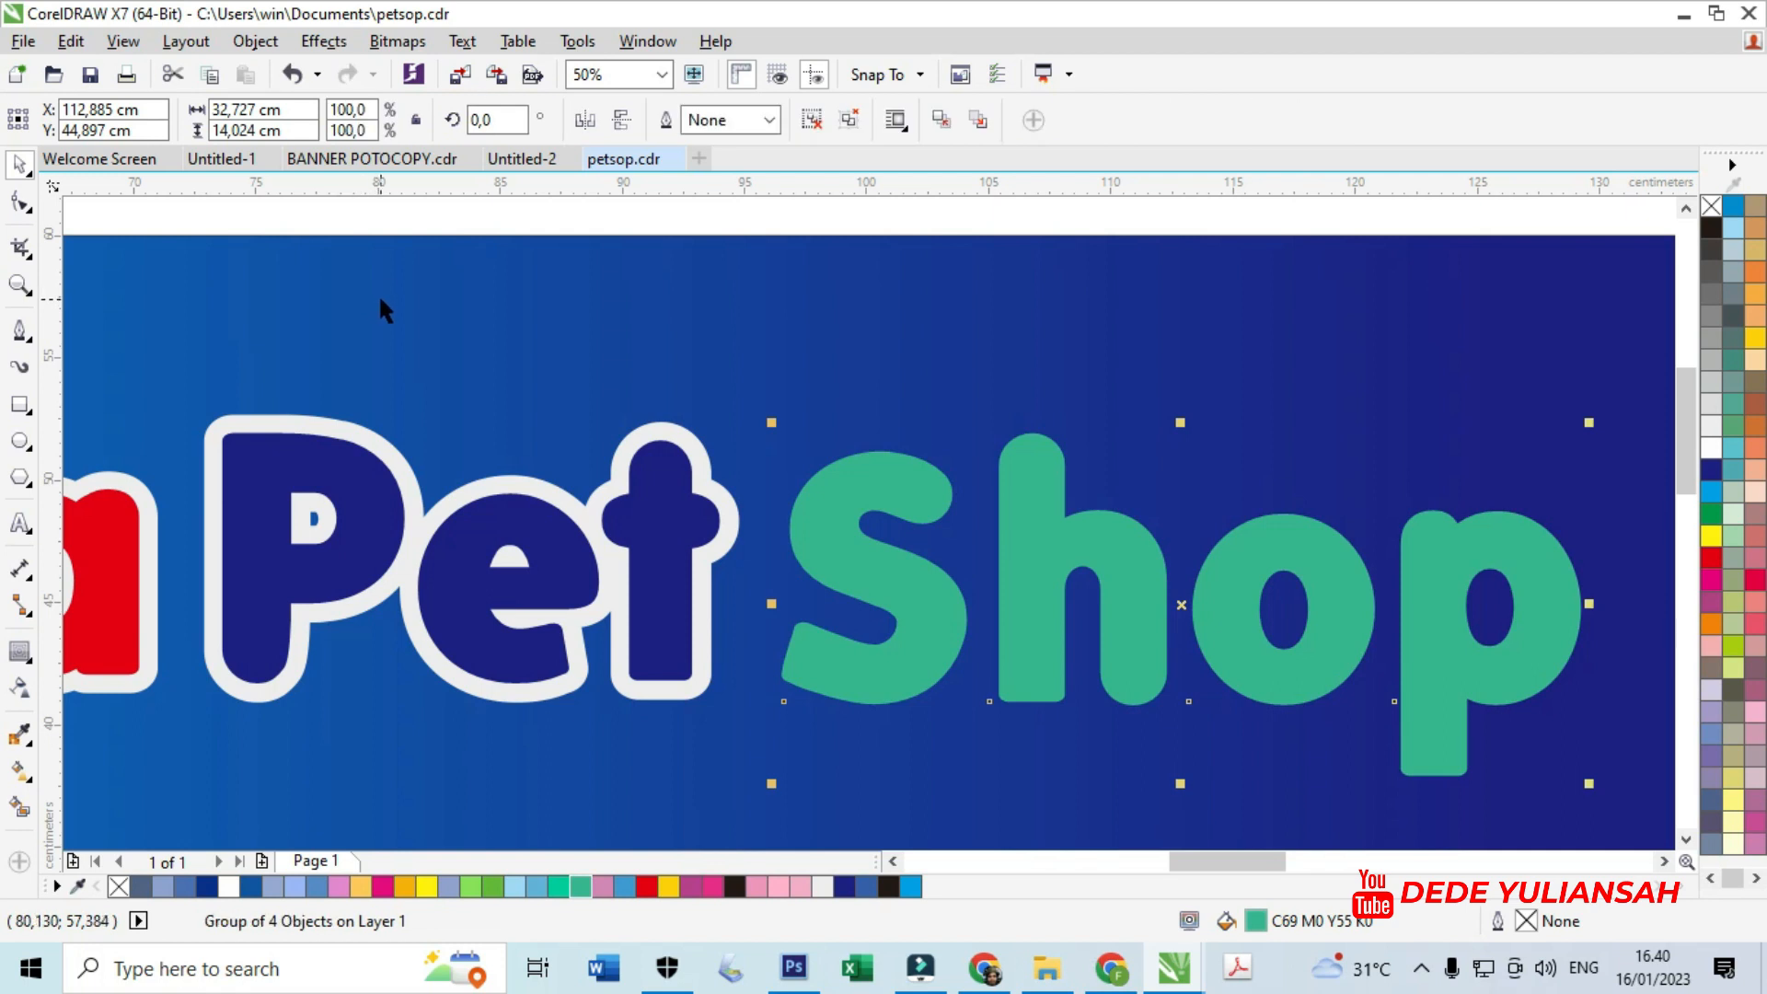
- Add a white outside contour to the Shop group and widen it to 0,766 cm
click(19, 650)
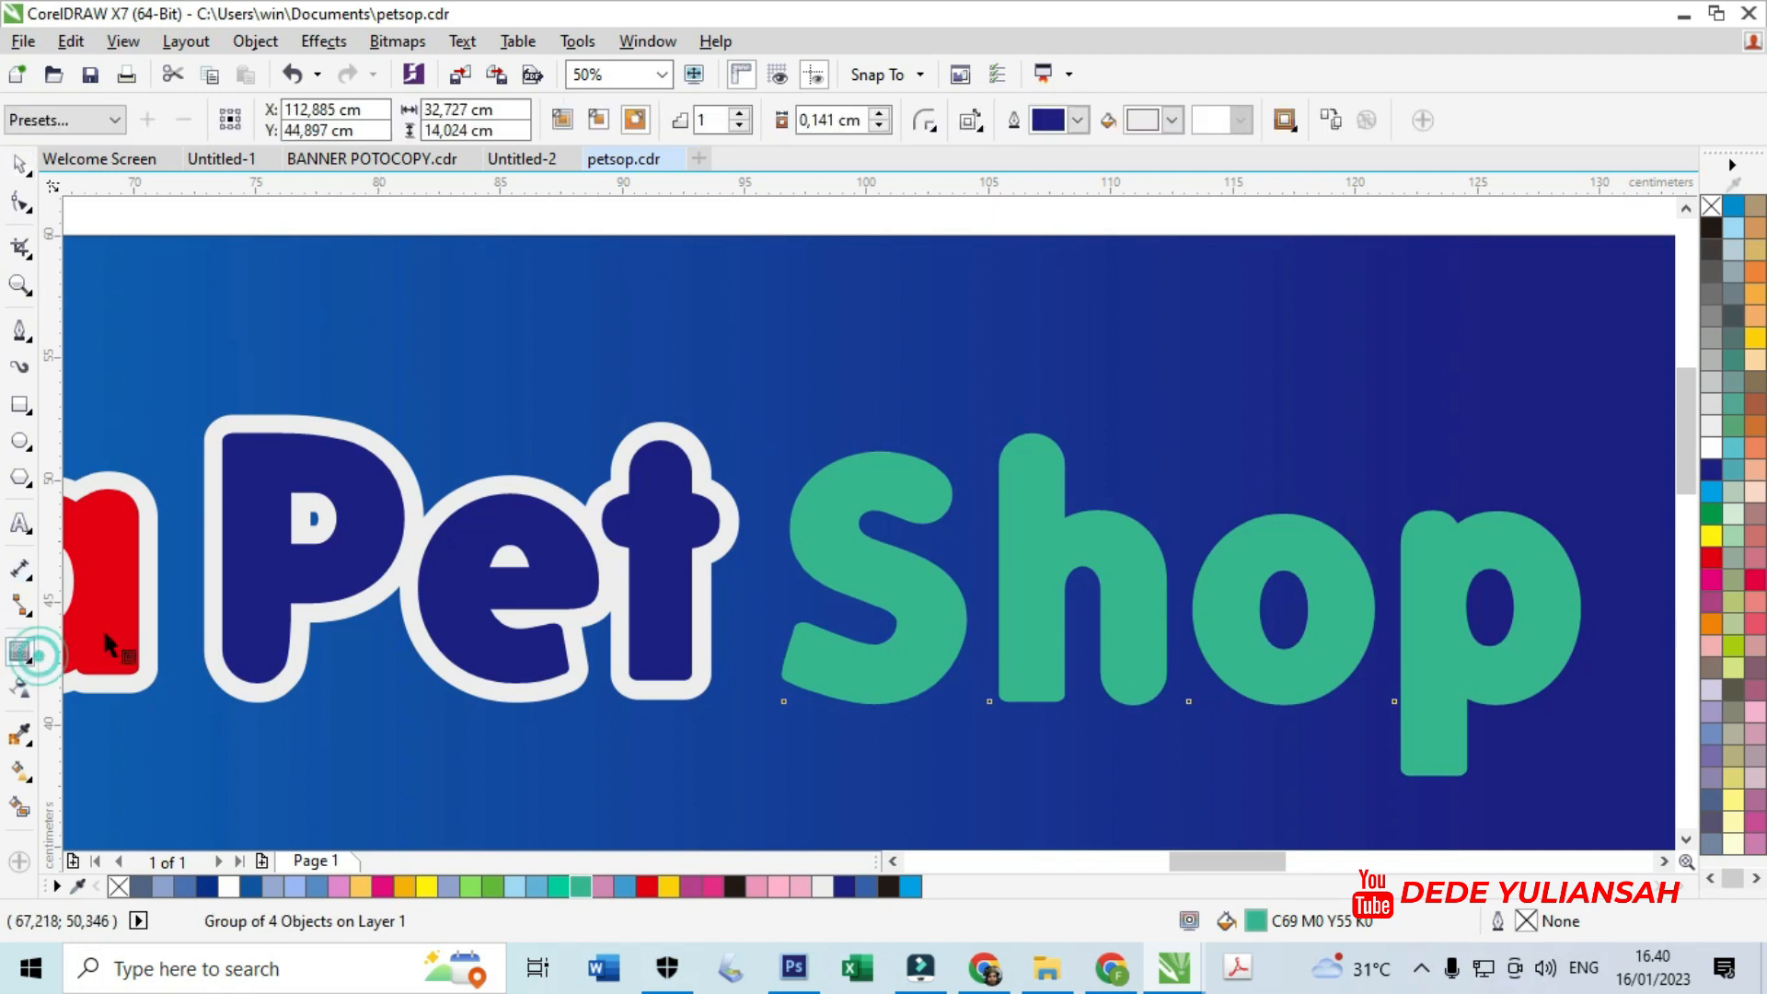
click(636, 120)
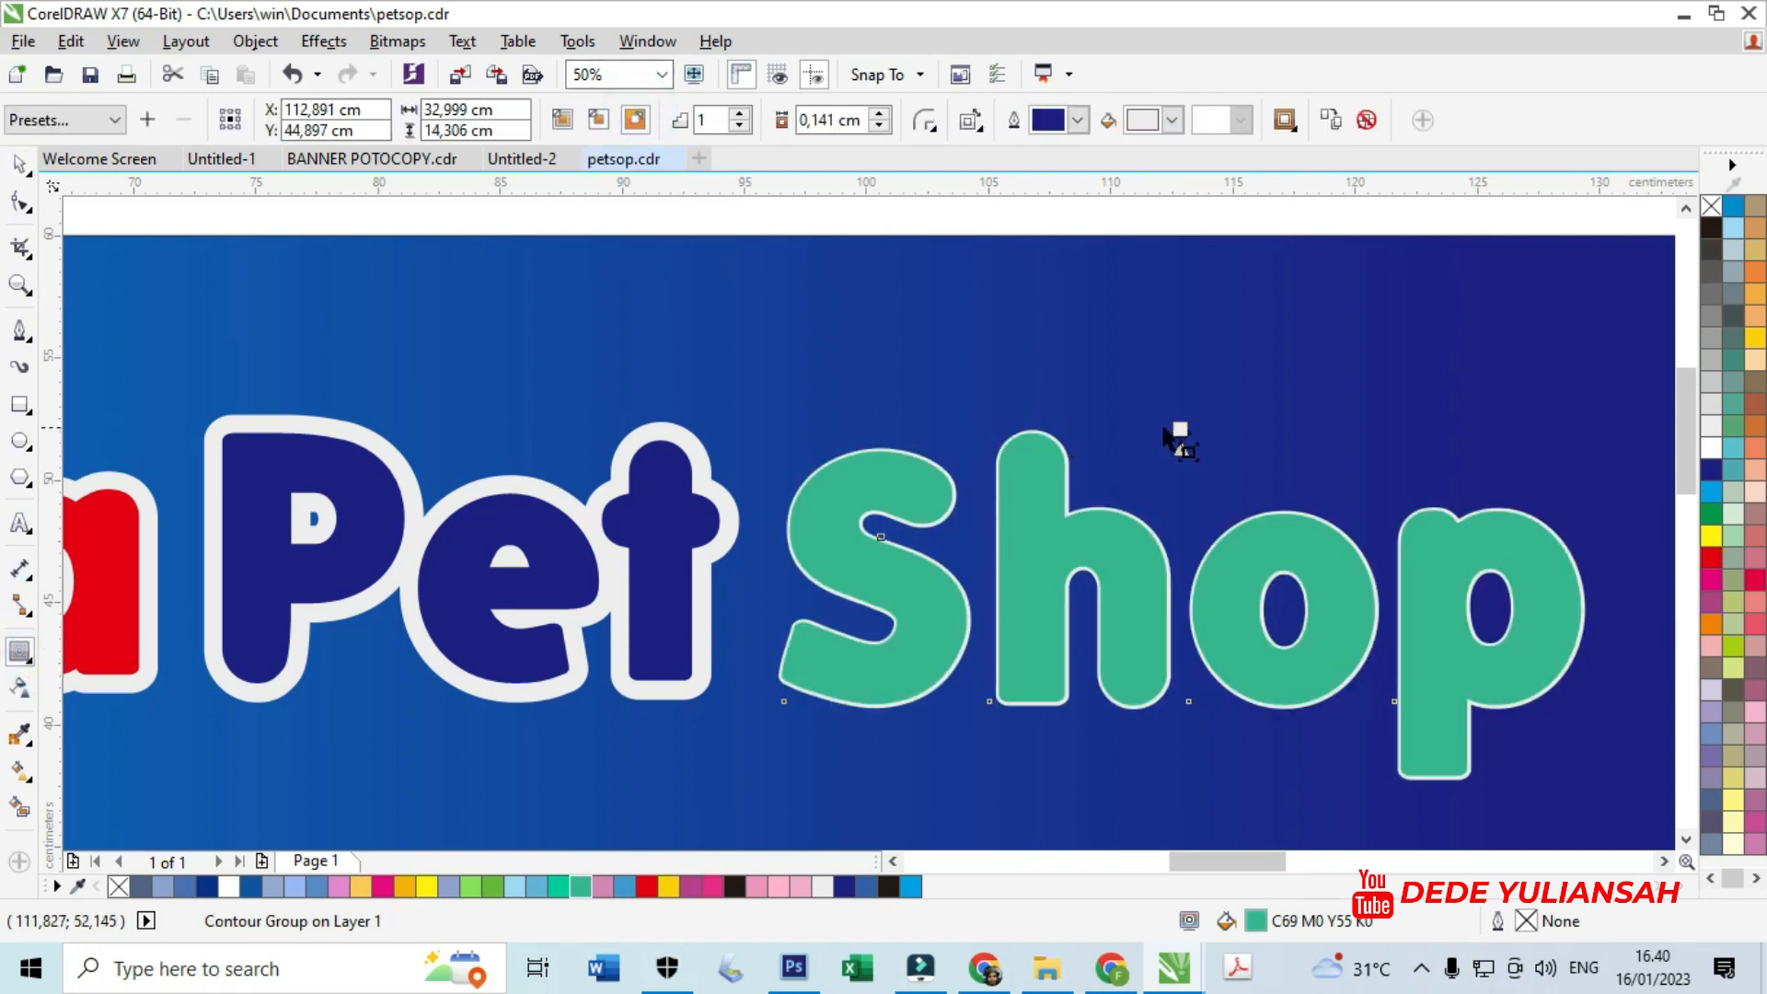
scroll(1173, 444, up, 2)
drag(1160, 422, 1160, 391)
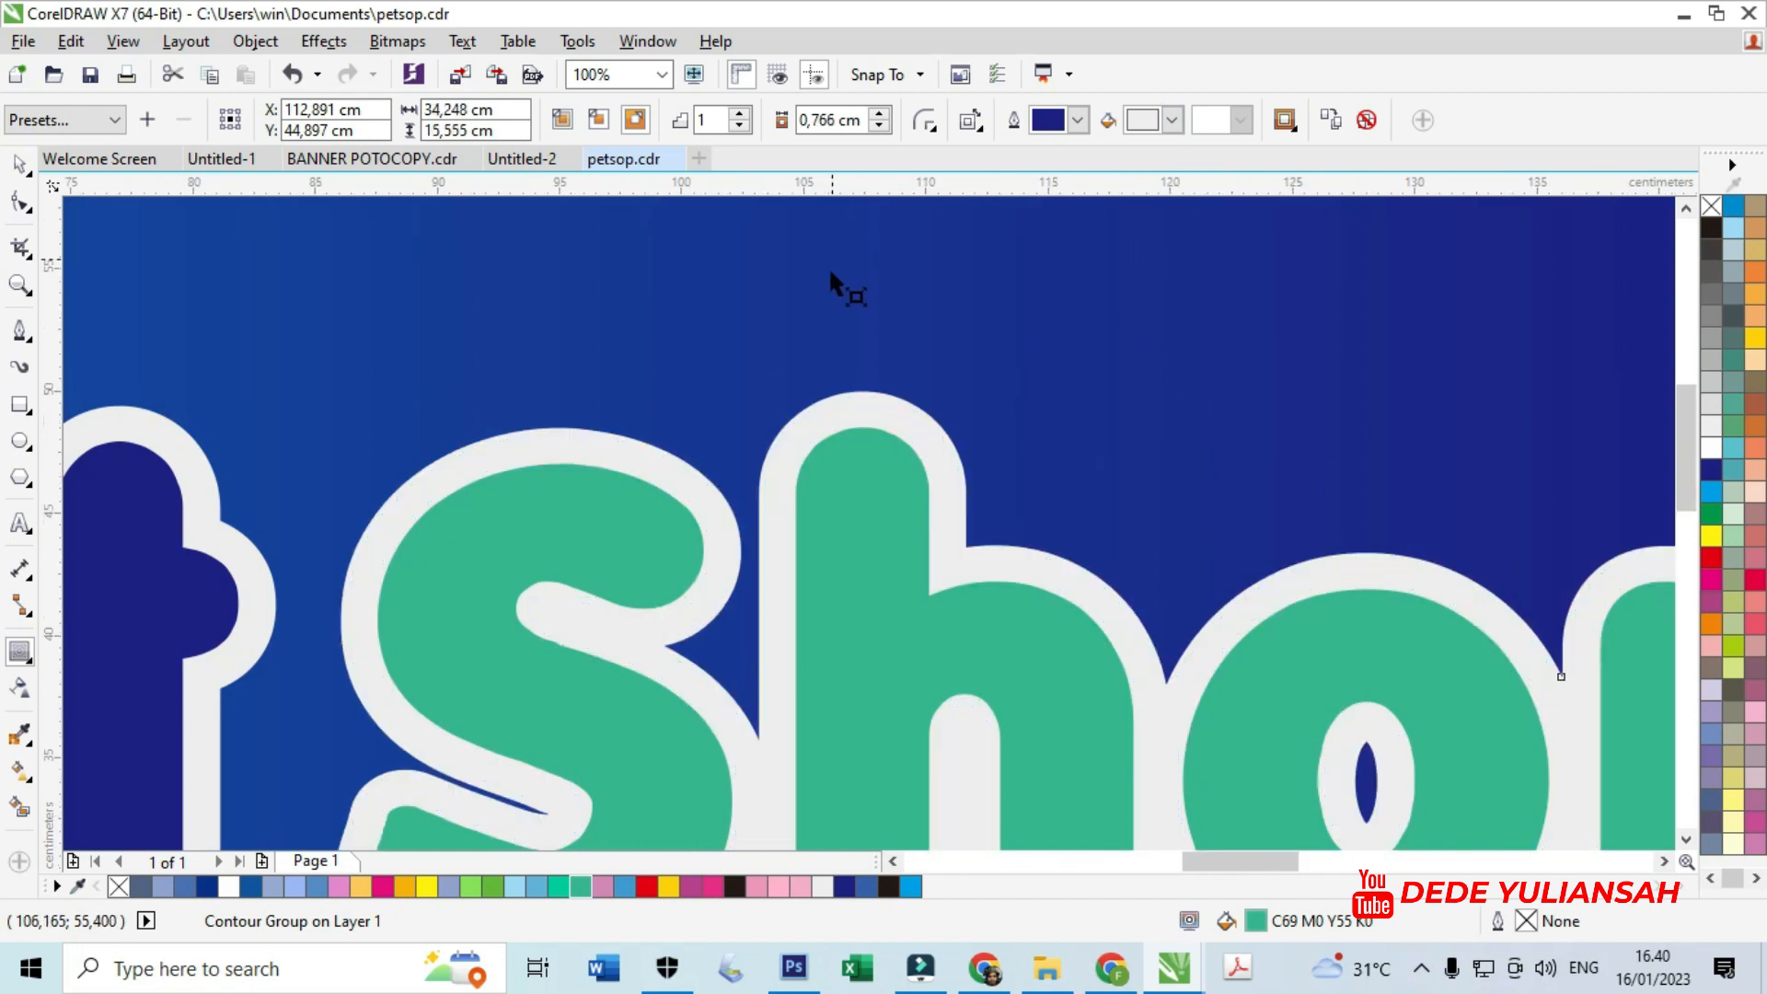
scroll(832, 280, down, 4)
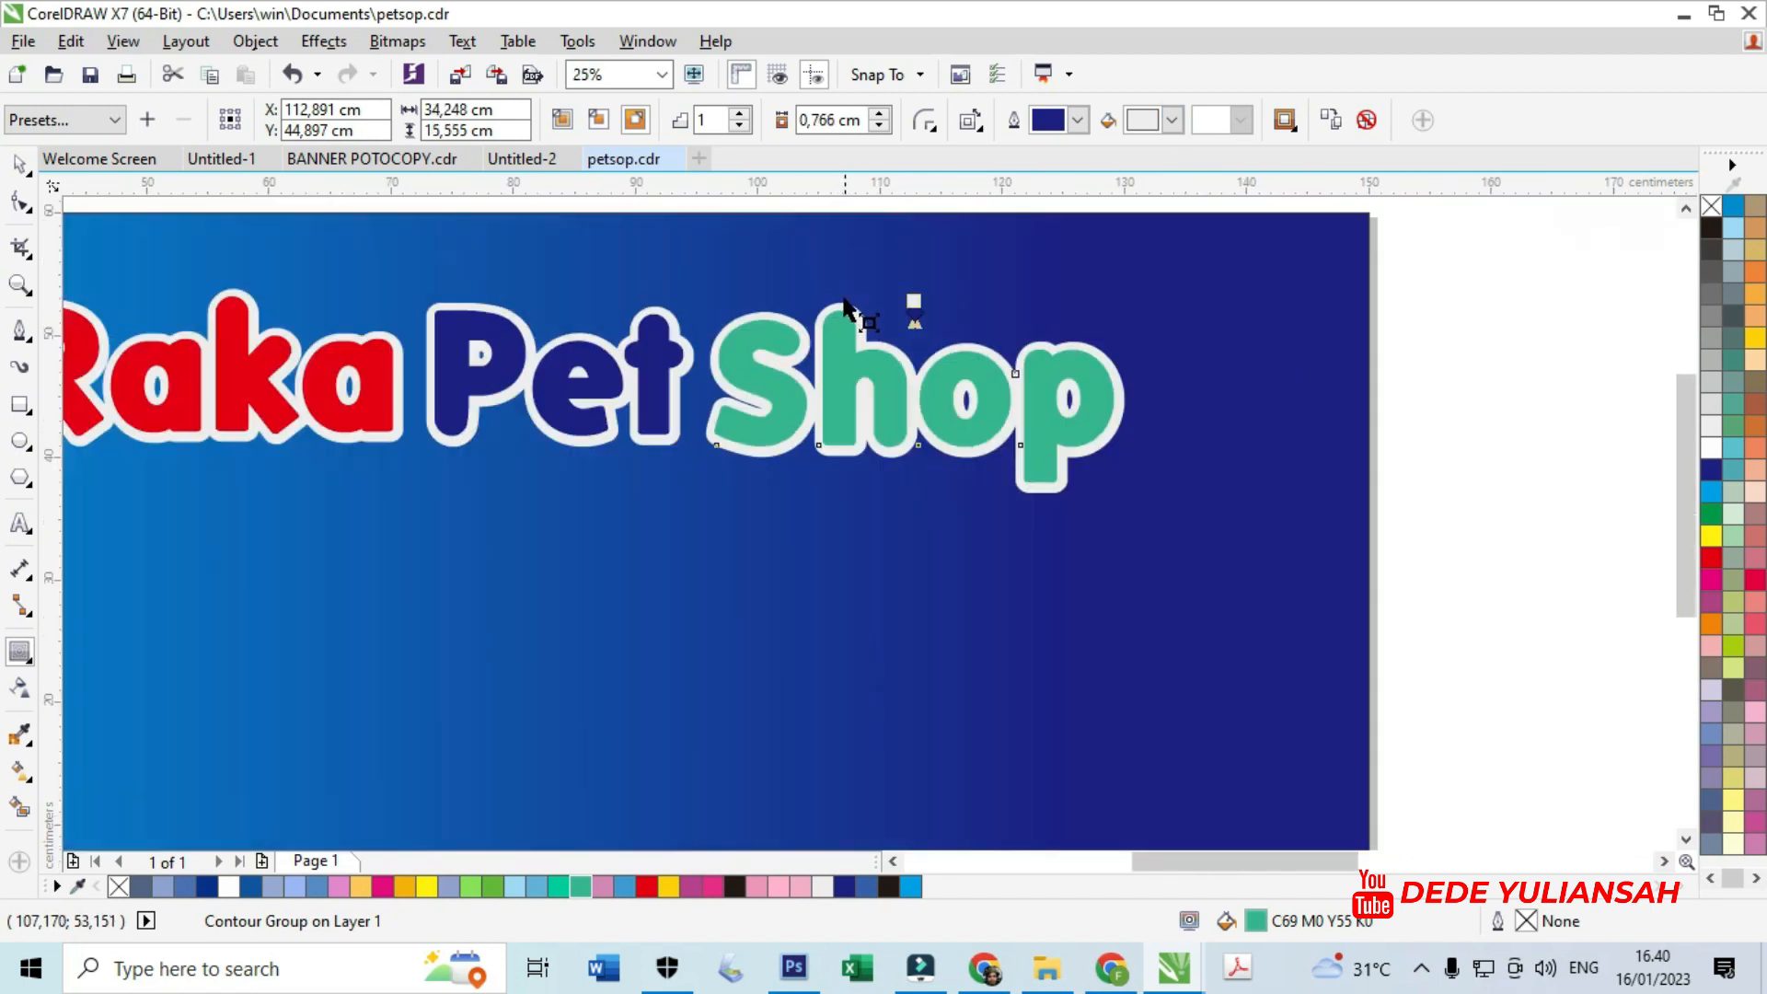
click(23, 166)
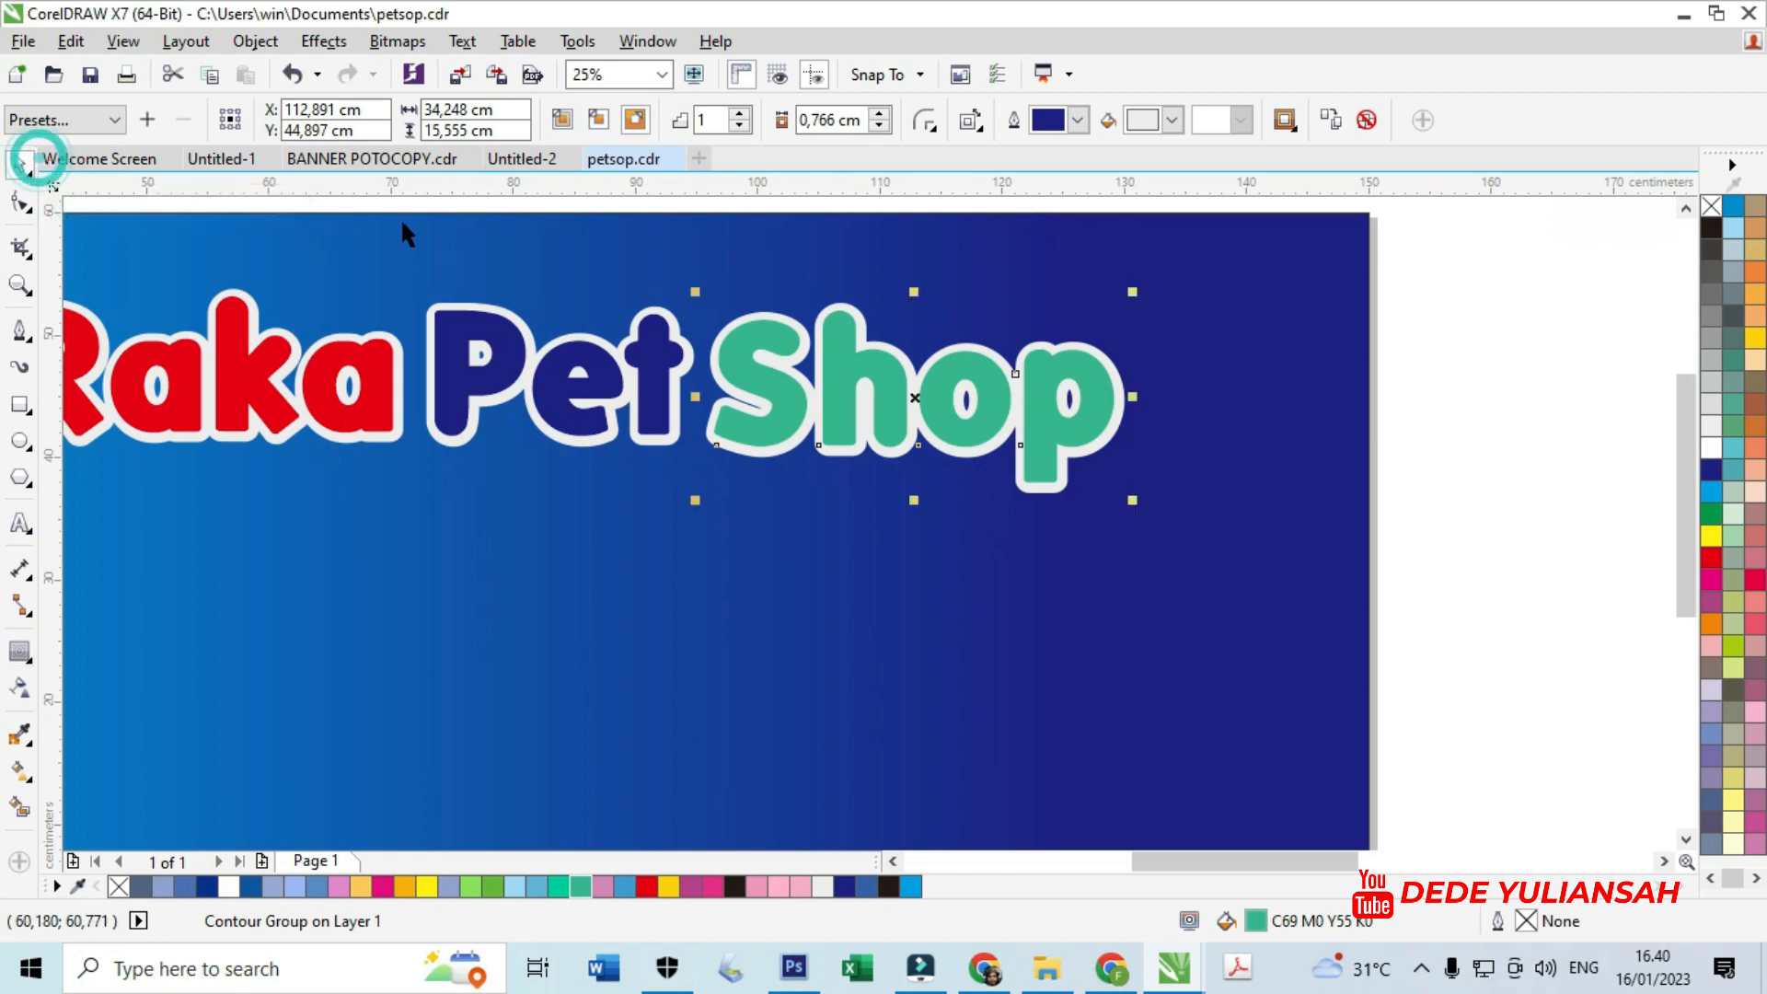
scroll(736, 295, up, 1)
- Break apart Shop's contour and add a pink outside contour, sampled with the eyedropper, around its white outline
key(ctrl+k)
click(737, 286)
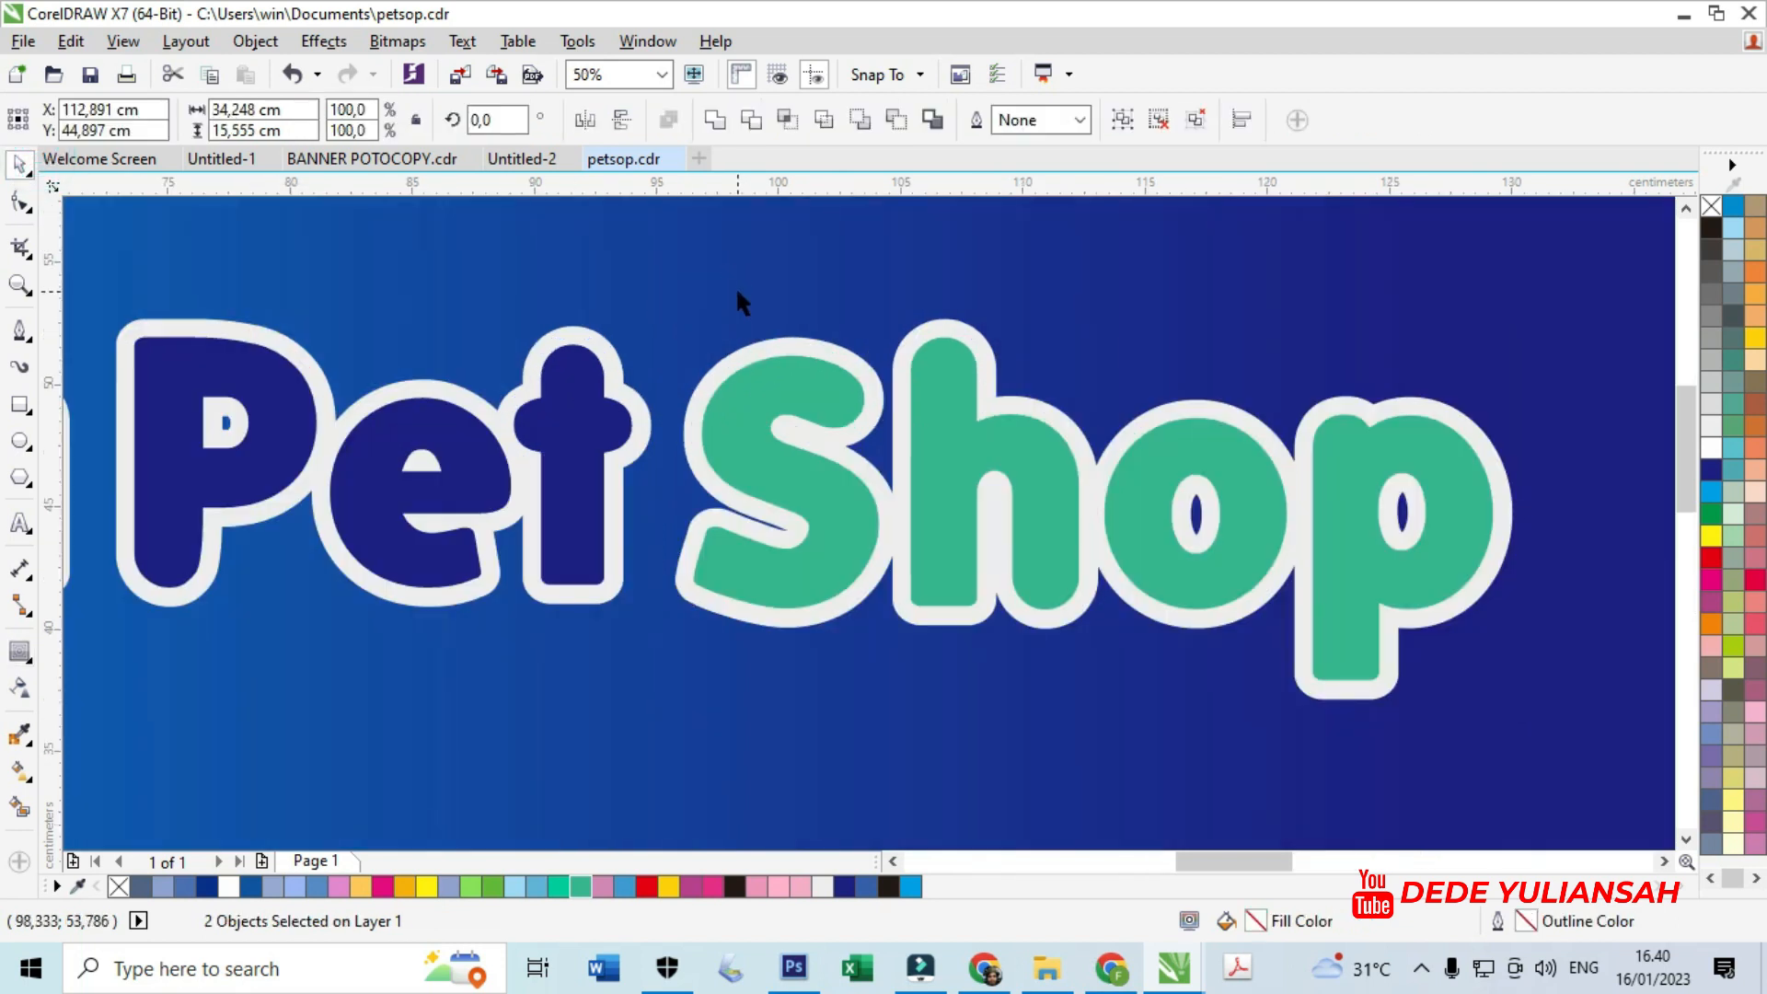
click(762, 342)
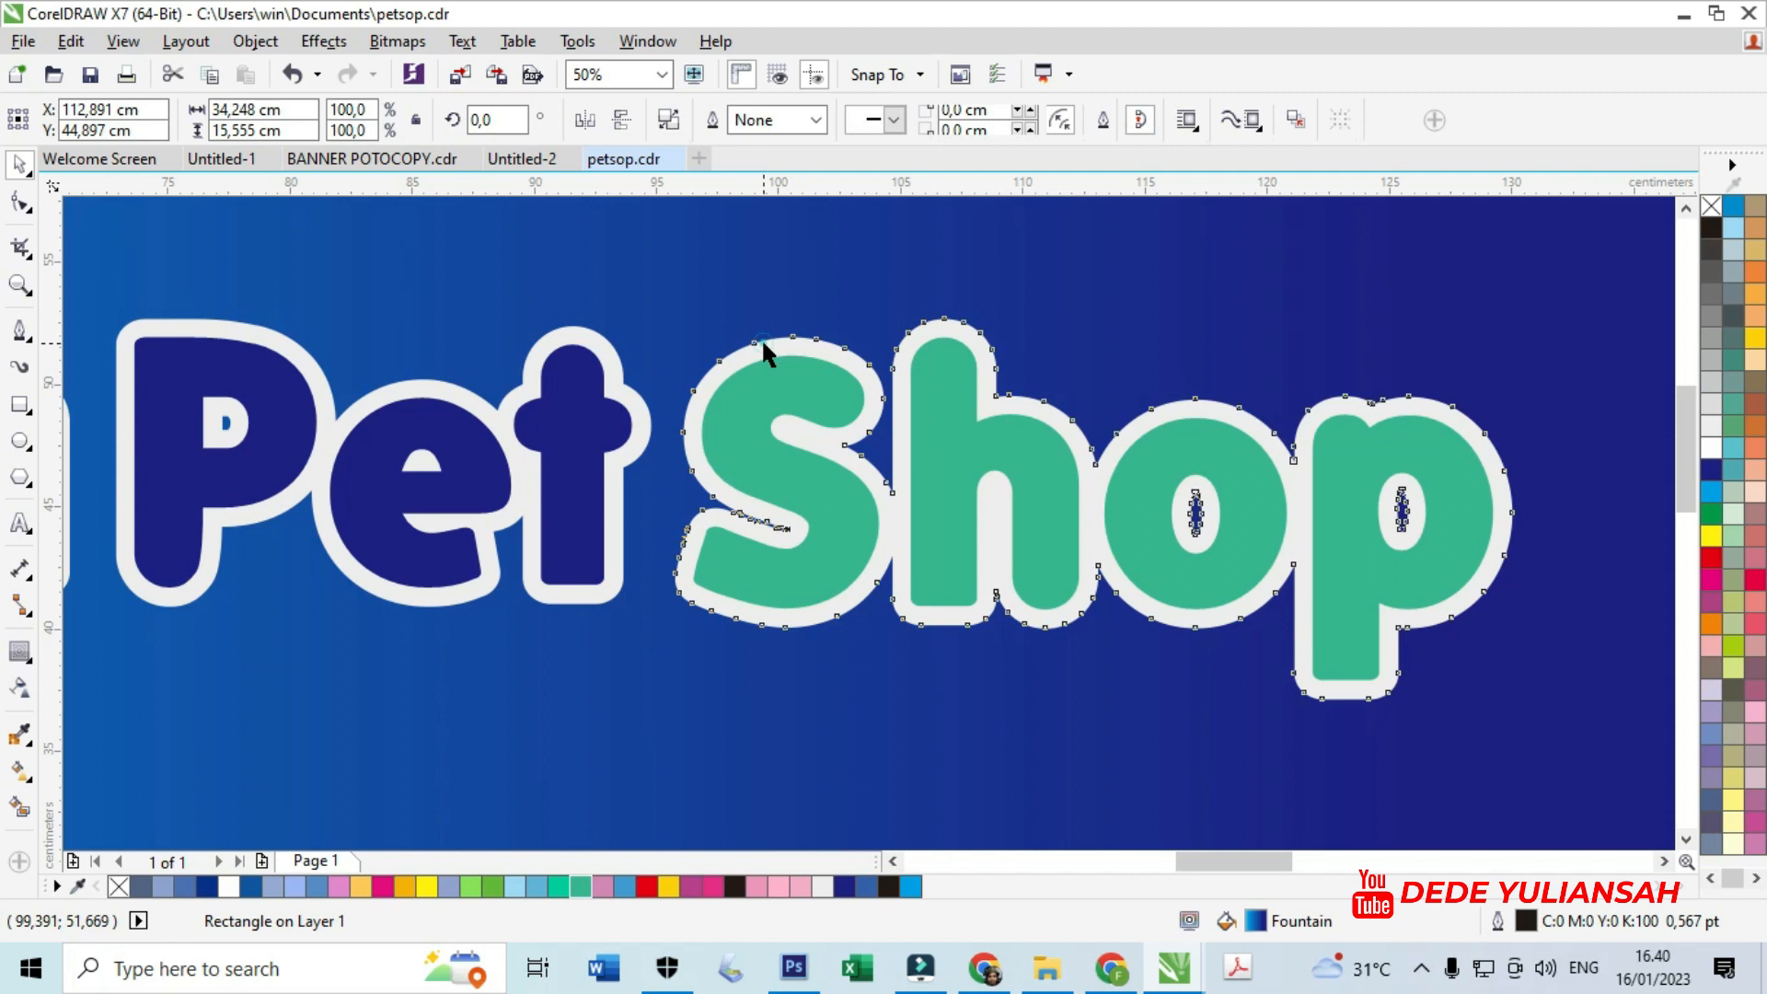
click(19, 651)
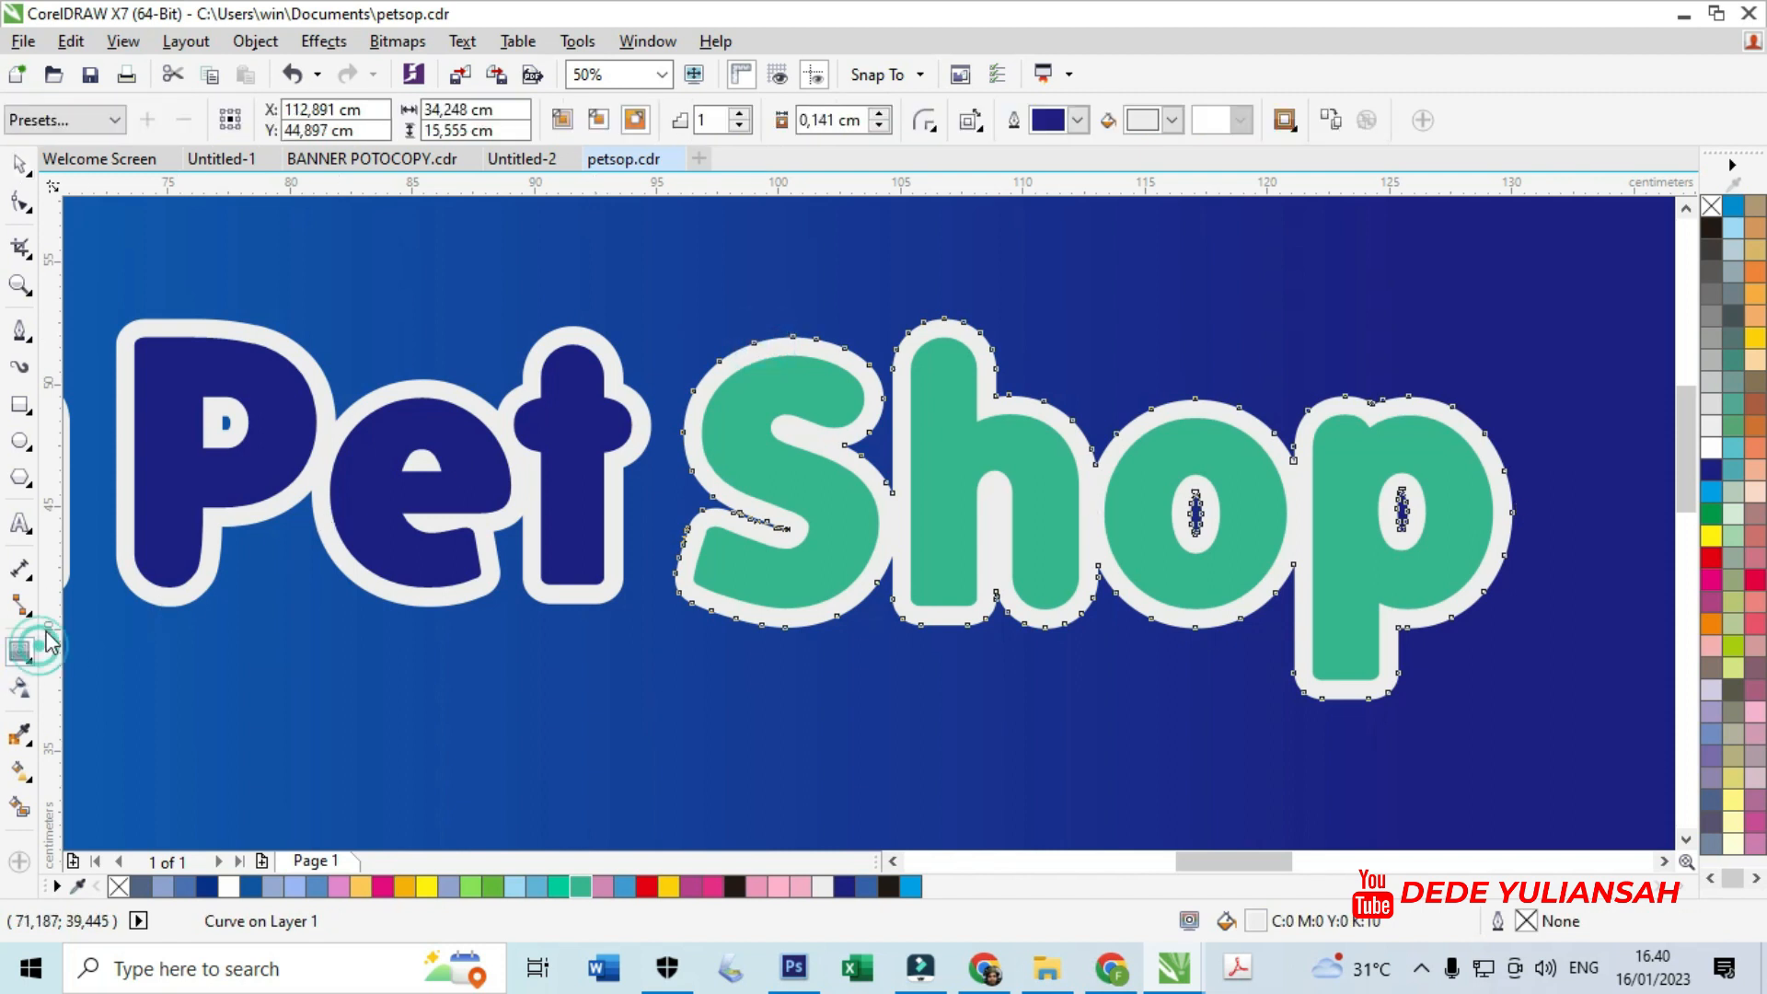
click(1175, 128)
click(1130, 320)
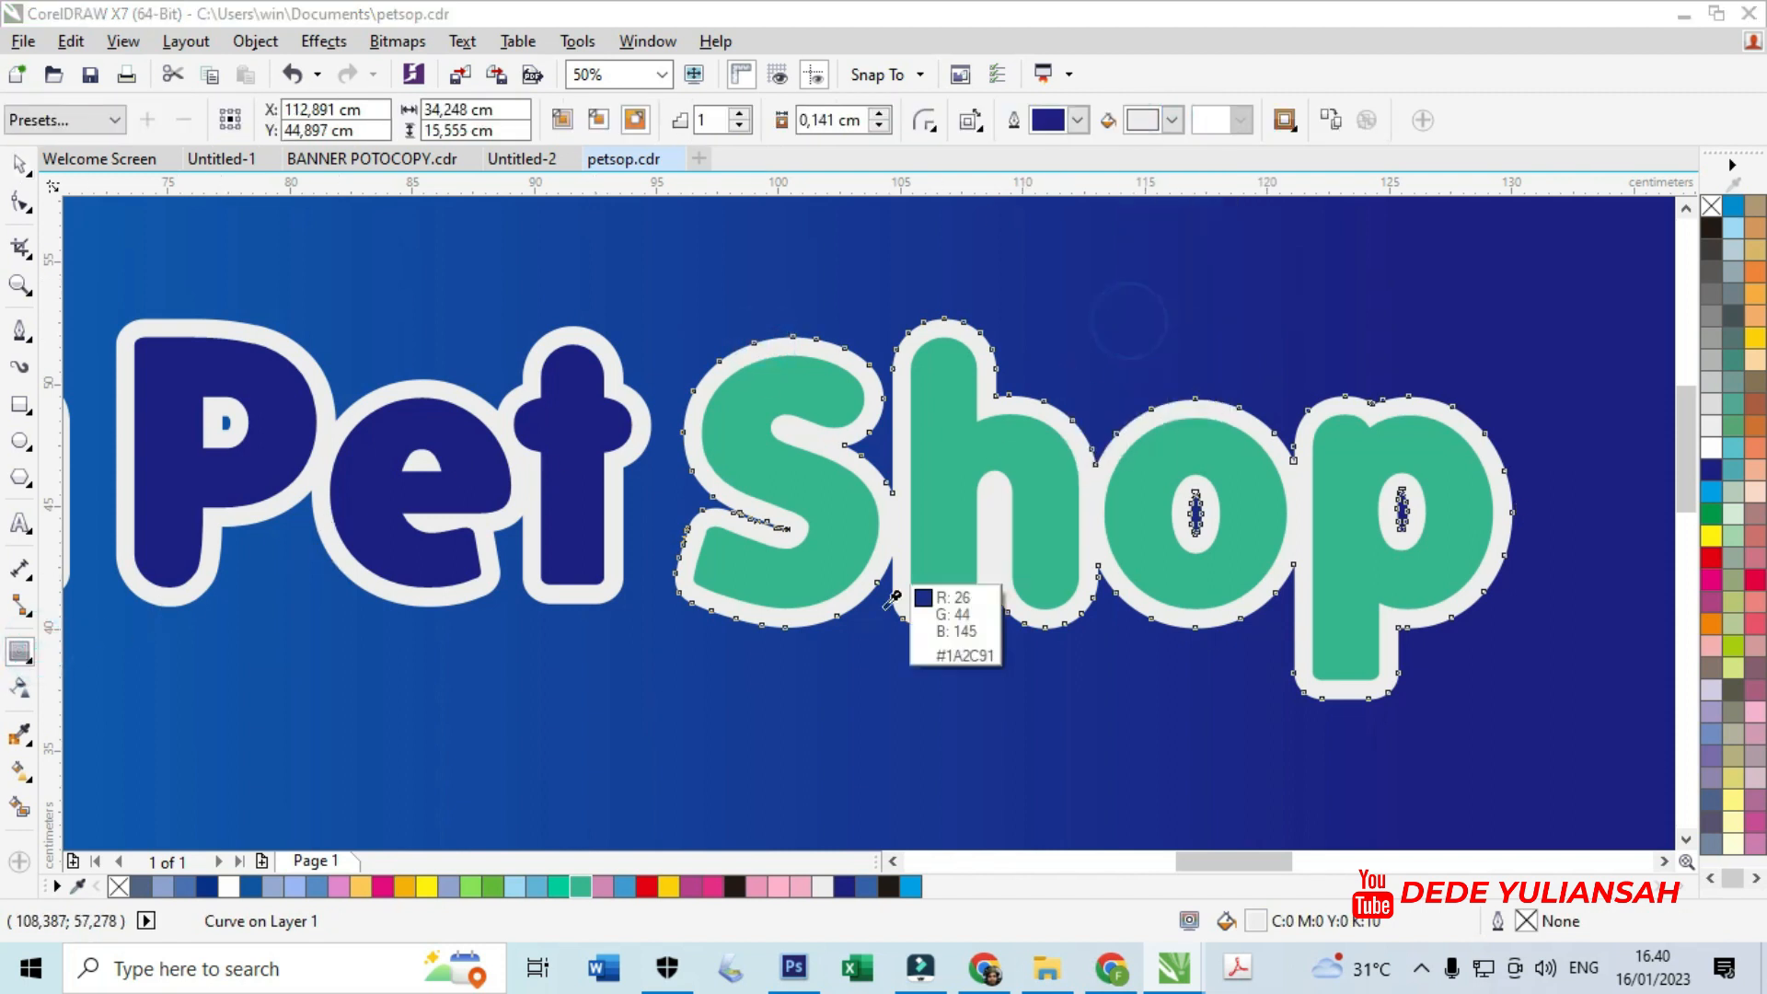
click(803, 886)
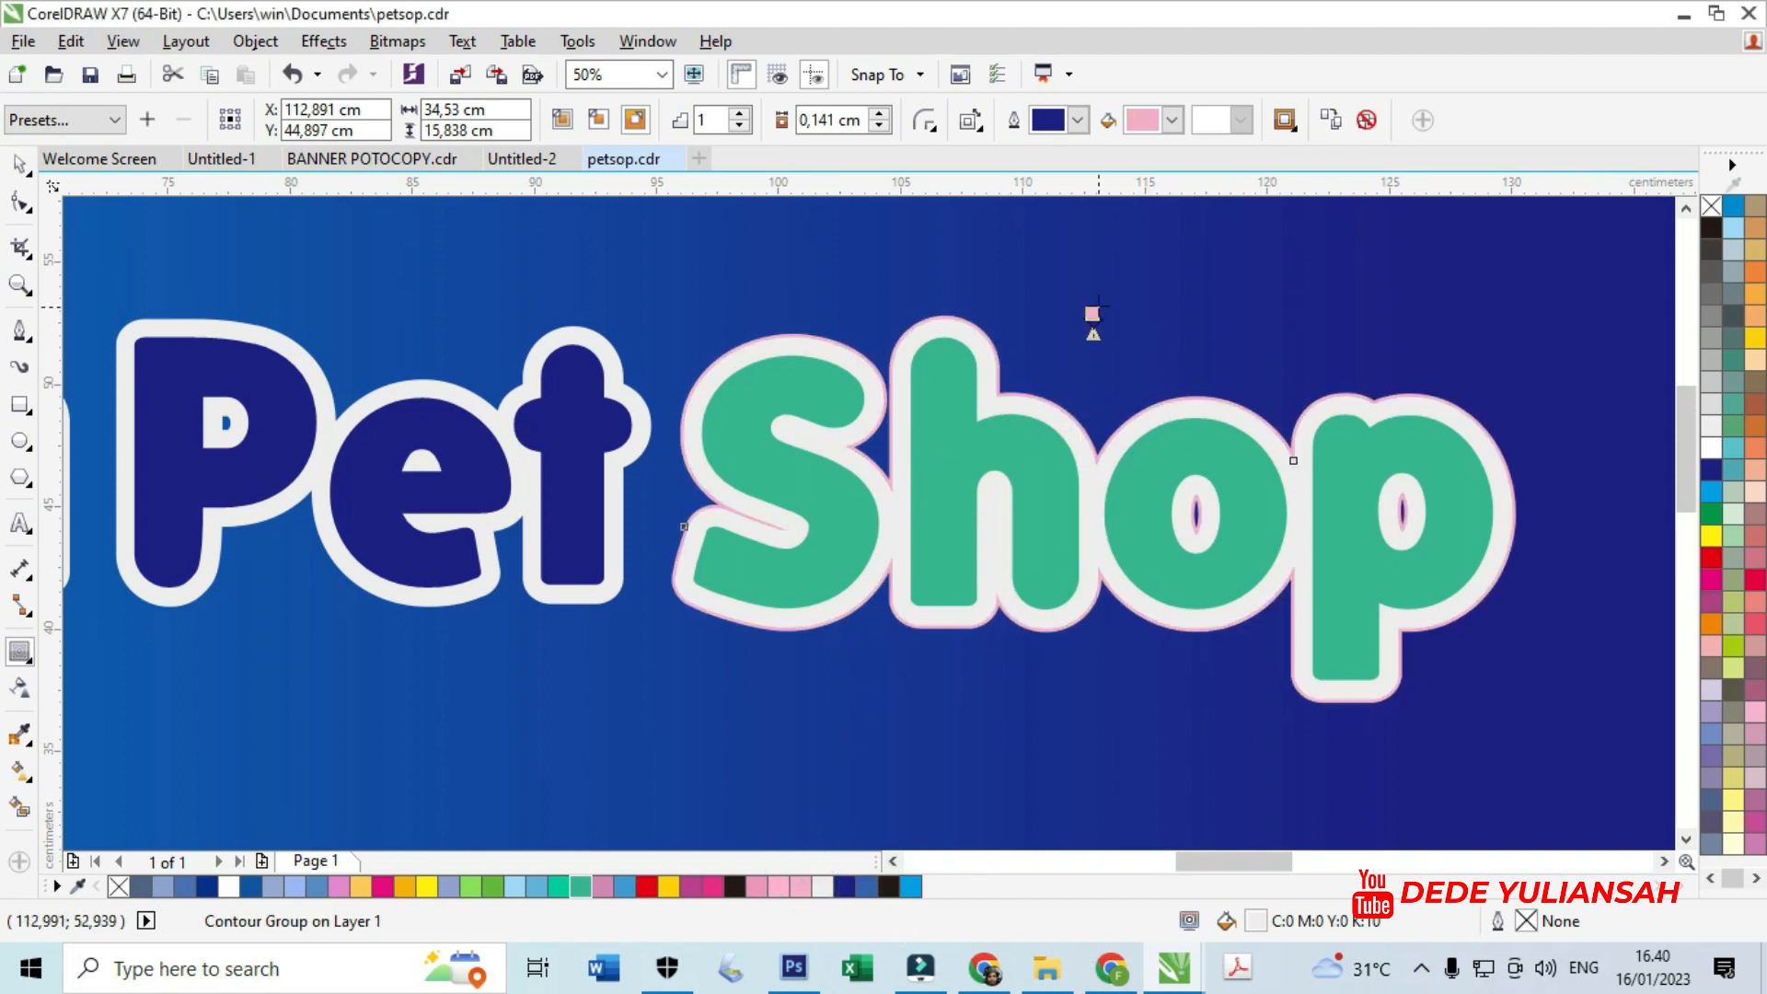
scroll(1092, 317, up, 2)
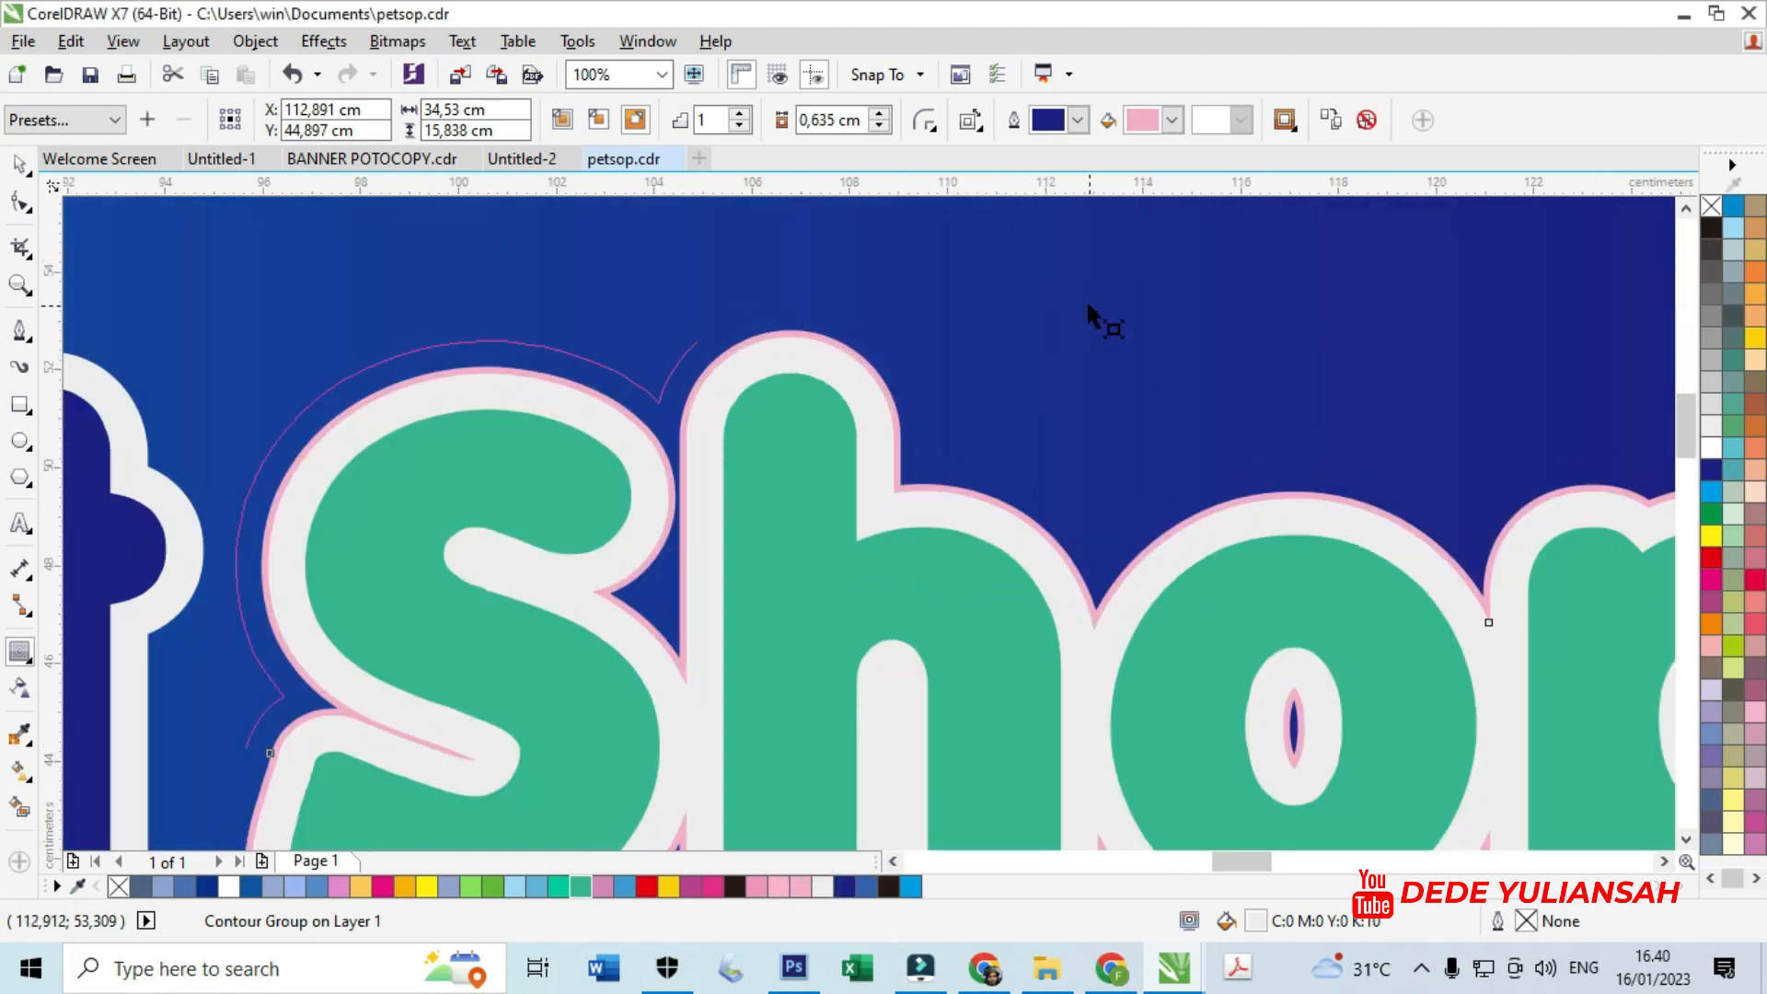
scroll(1089, 308, down, 1)
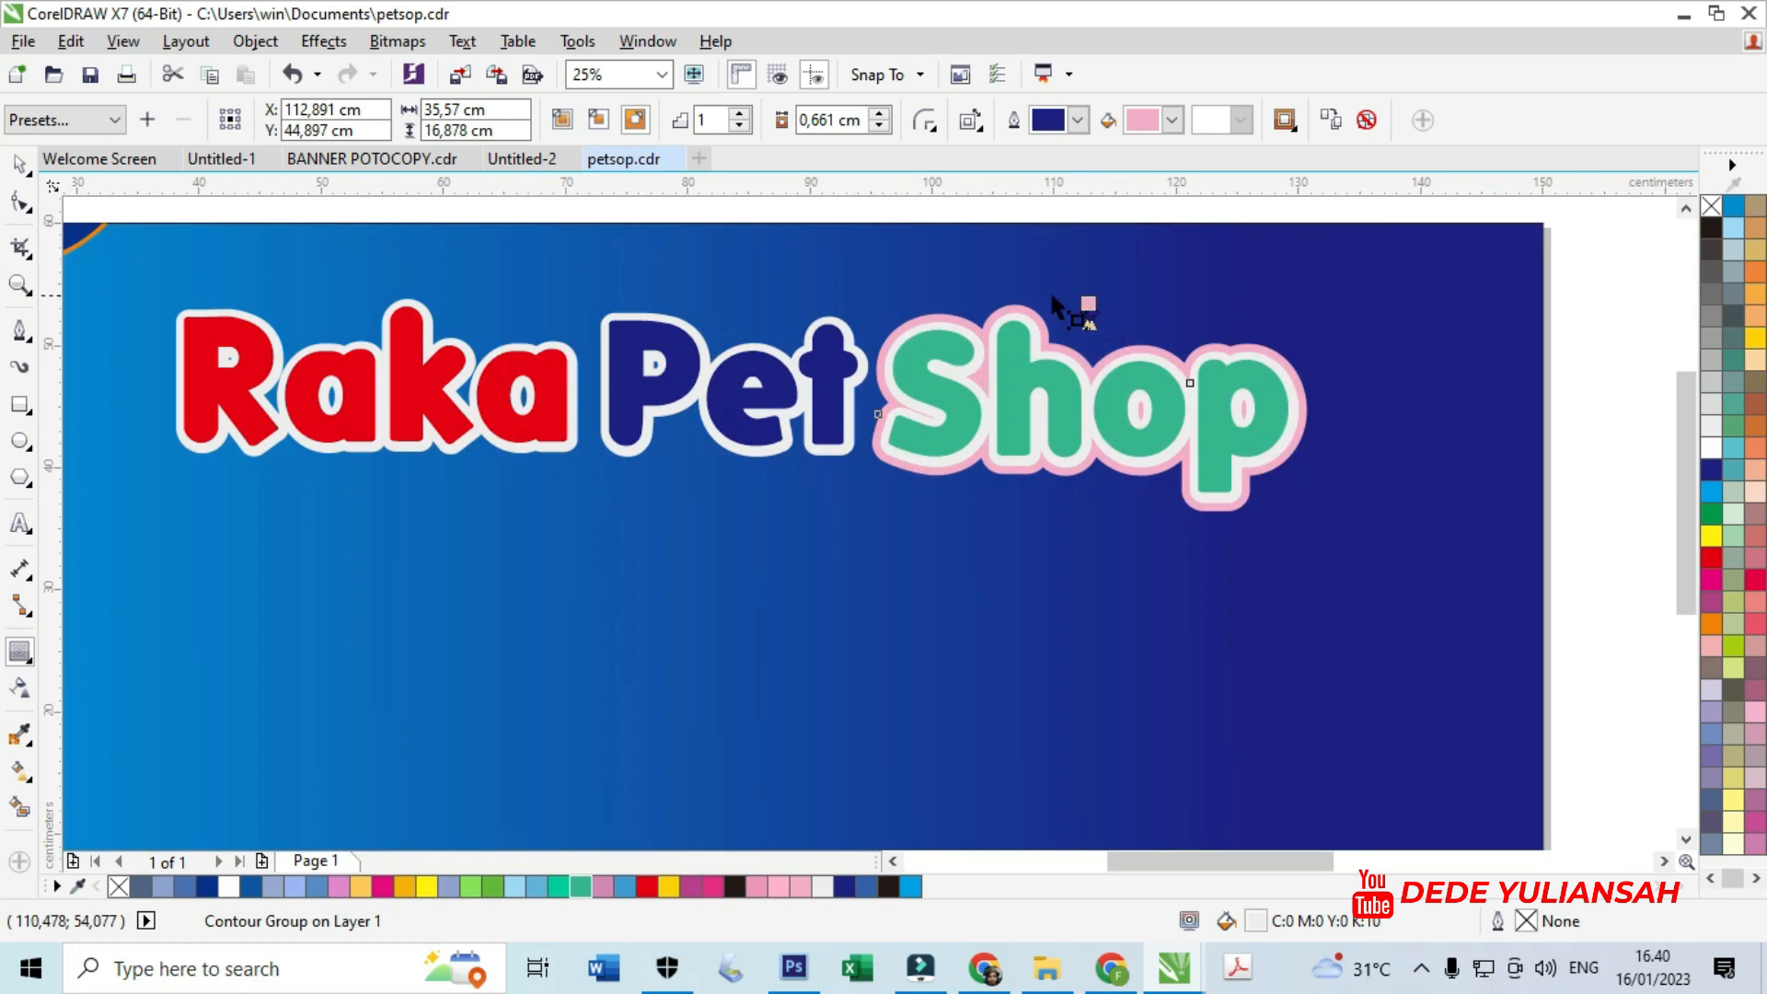
scroll(831, 318, up, 4)
- Break apart Pet's contour group and wrap its white outline in a thickened pink outside contour
click(880, 335)
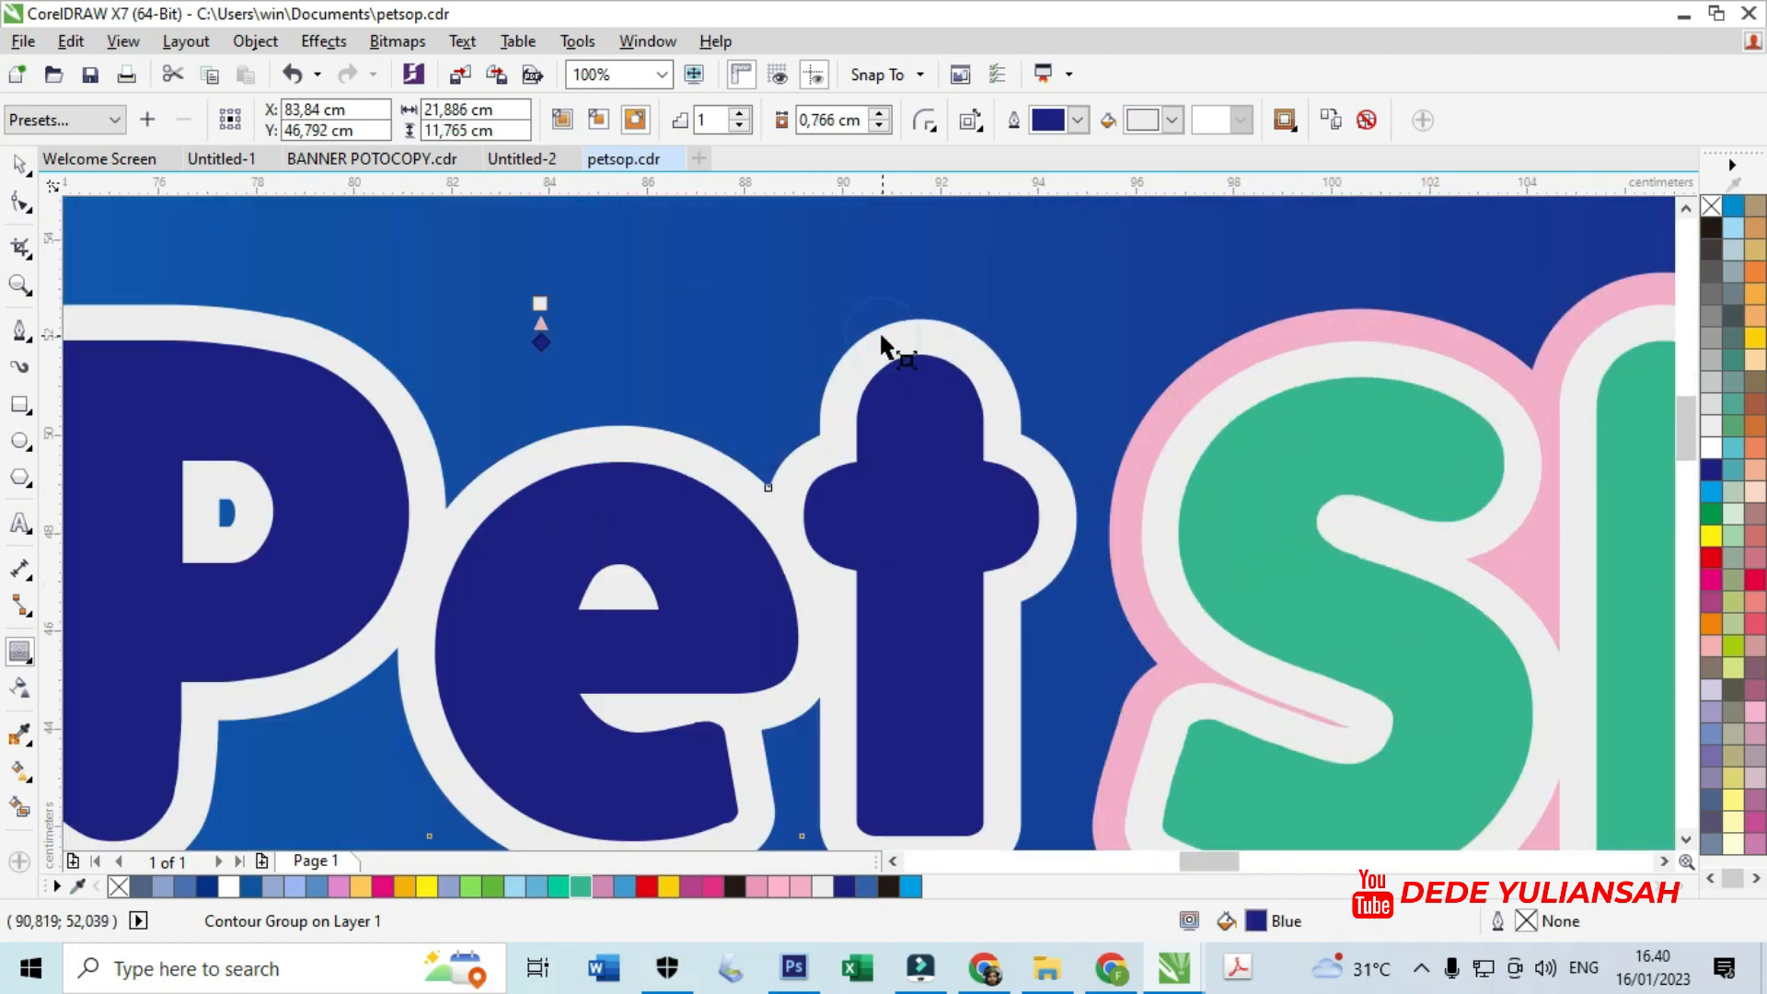
key(ctrl+k)
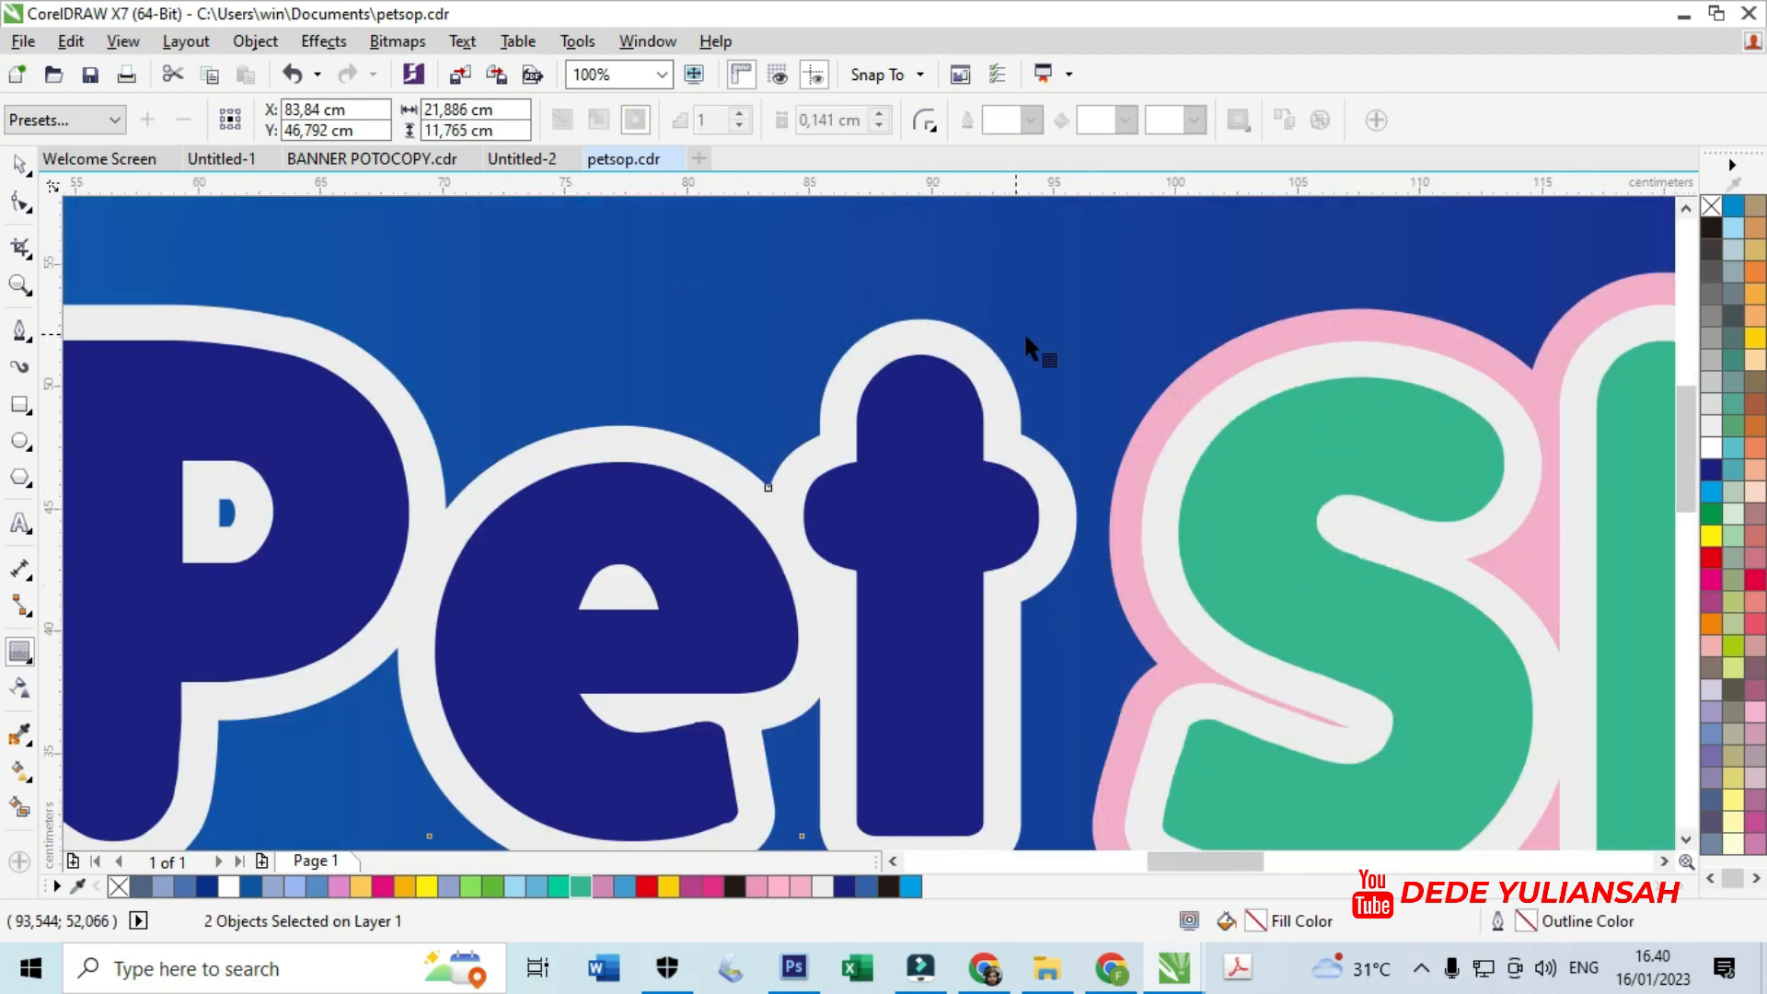
scroll(1025, 338, down, 4)
click(704, 552)
click(776, 463)
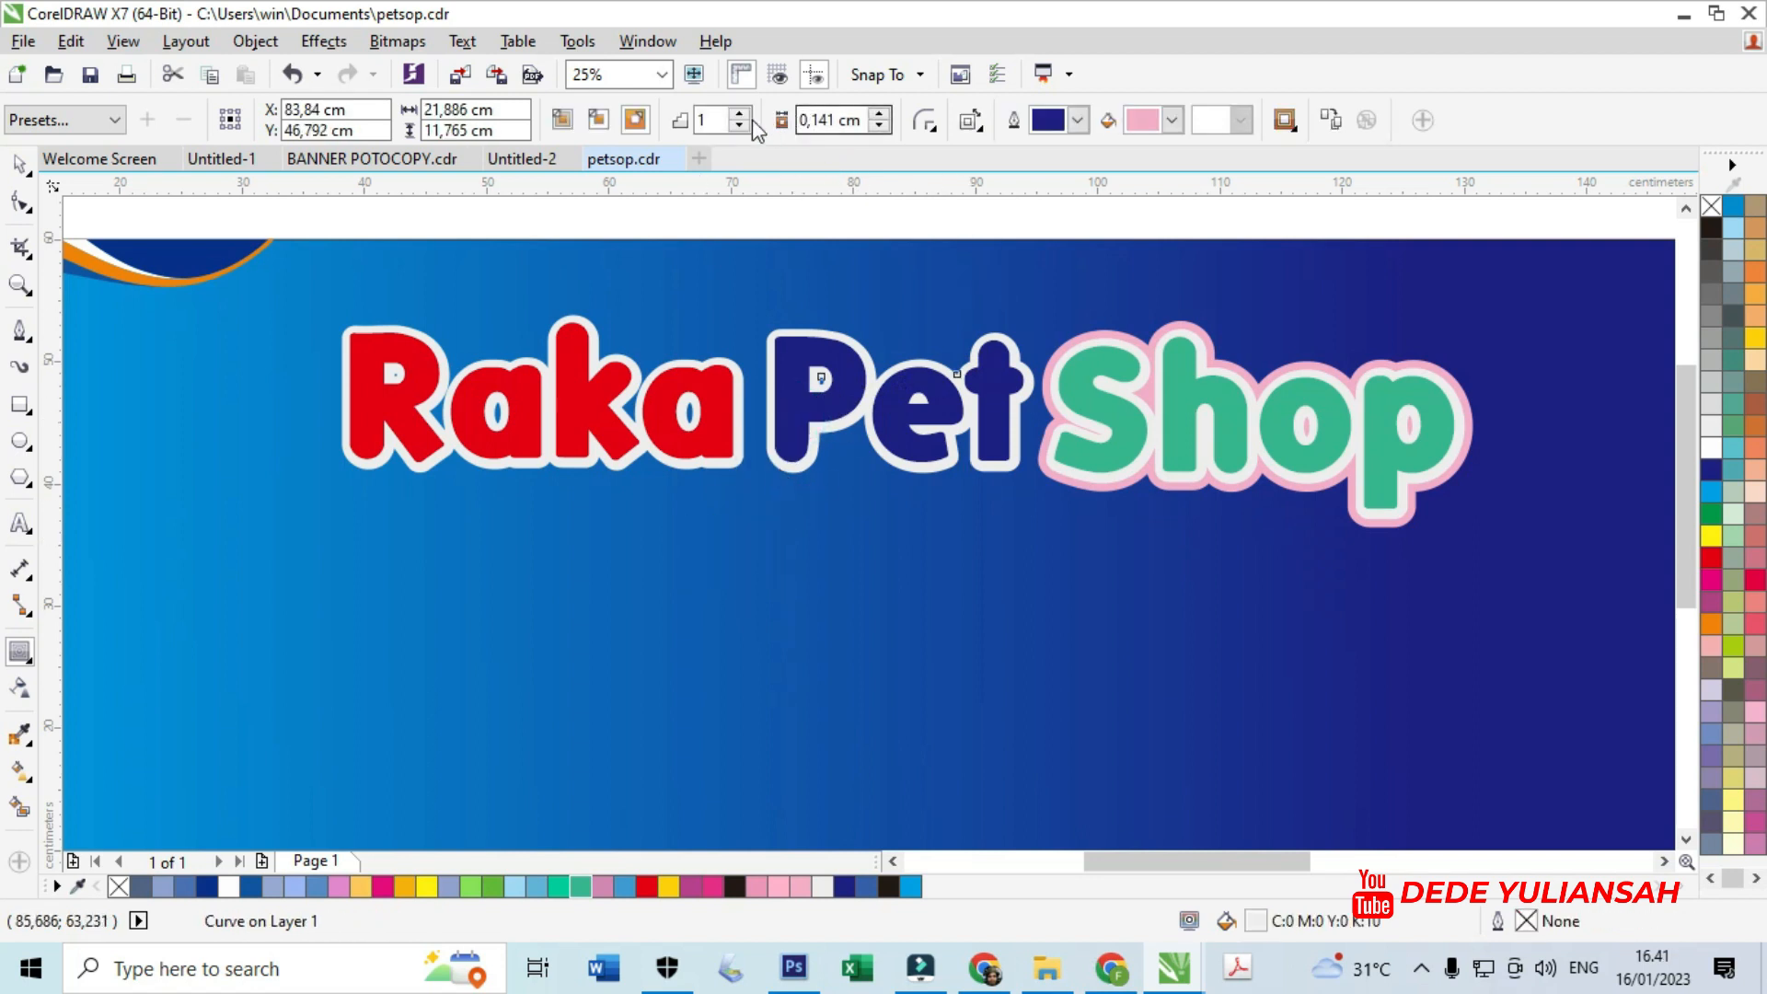
click(637, 119)
scroll(892, 316, up, 4)
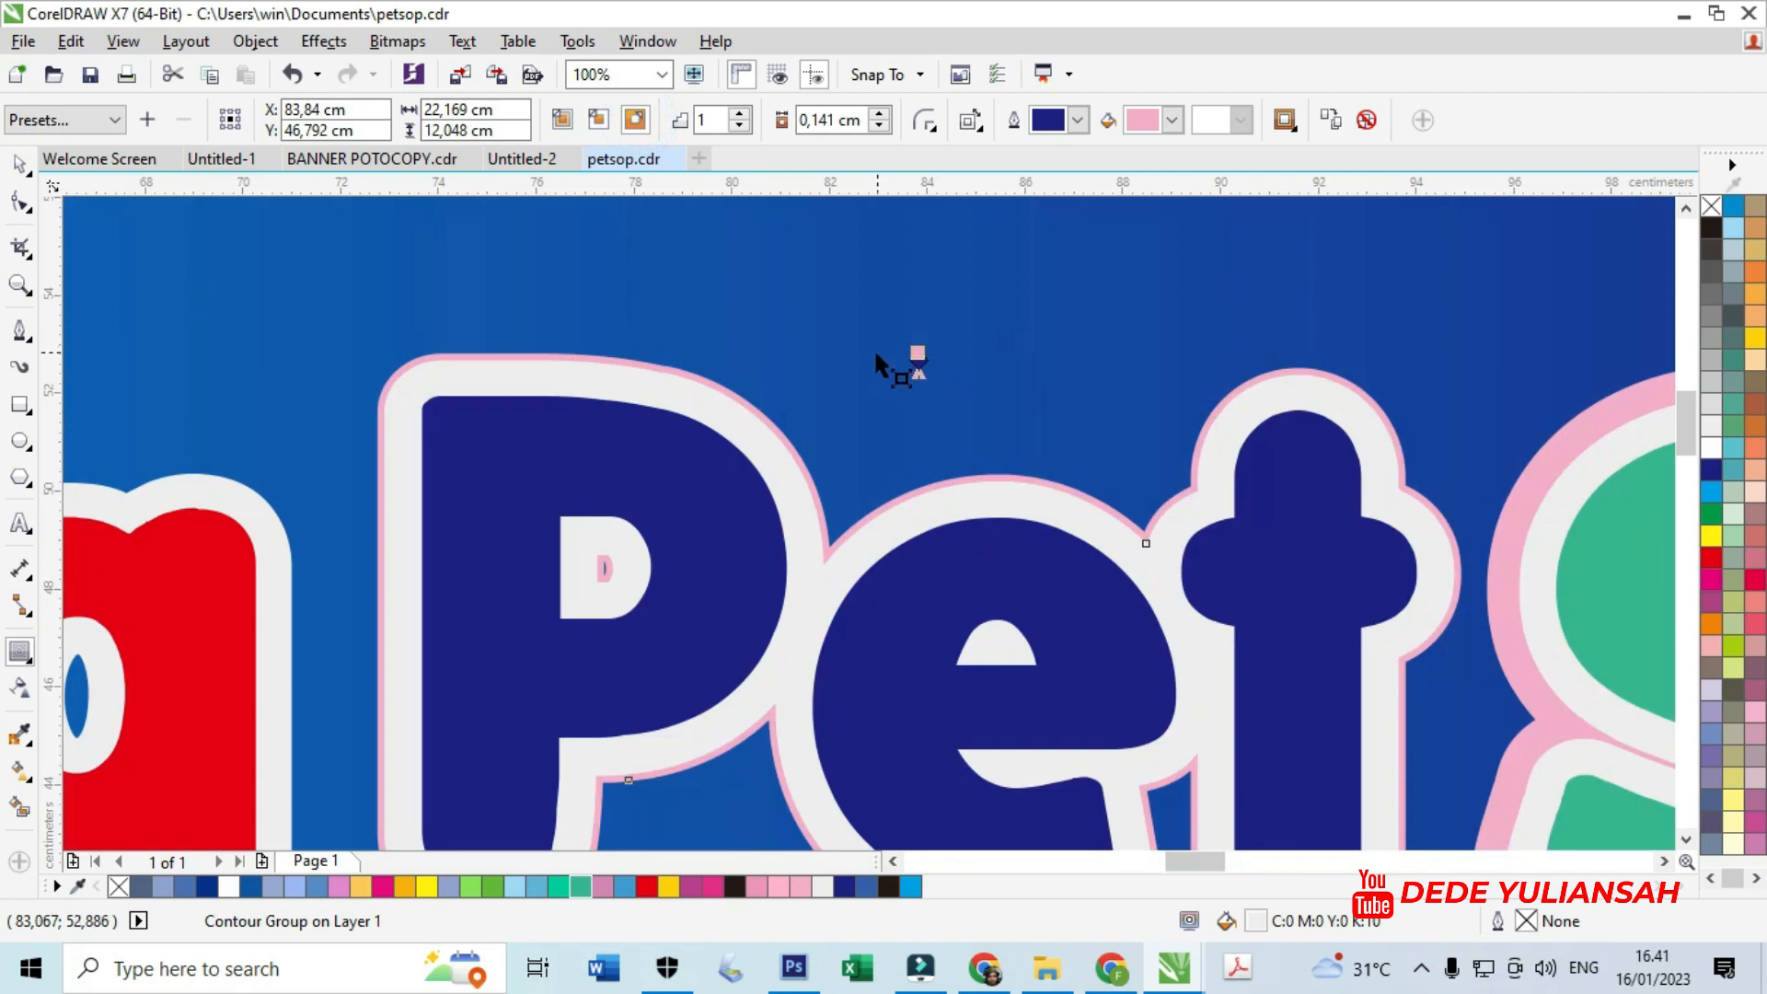
drag(918, 359, 916, 339)
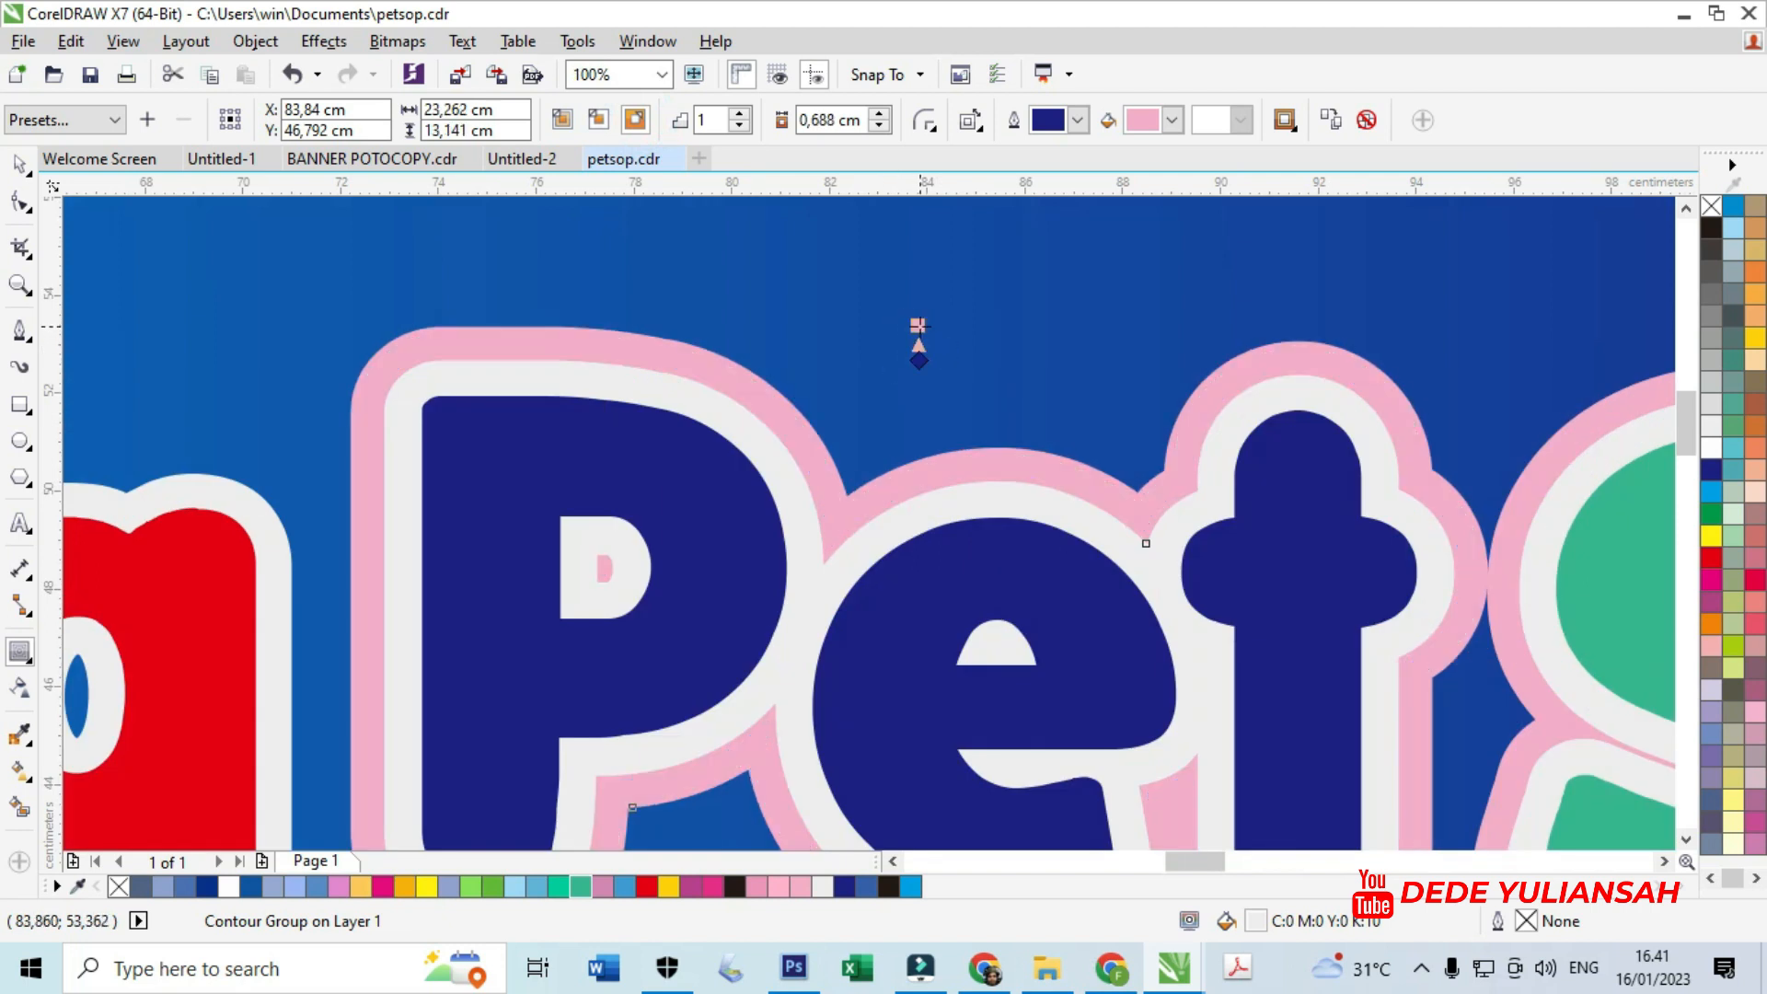
scroll(928, 340, down, 4)
scroll(656, 341, up, 4)
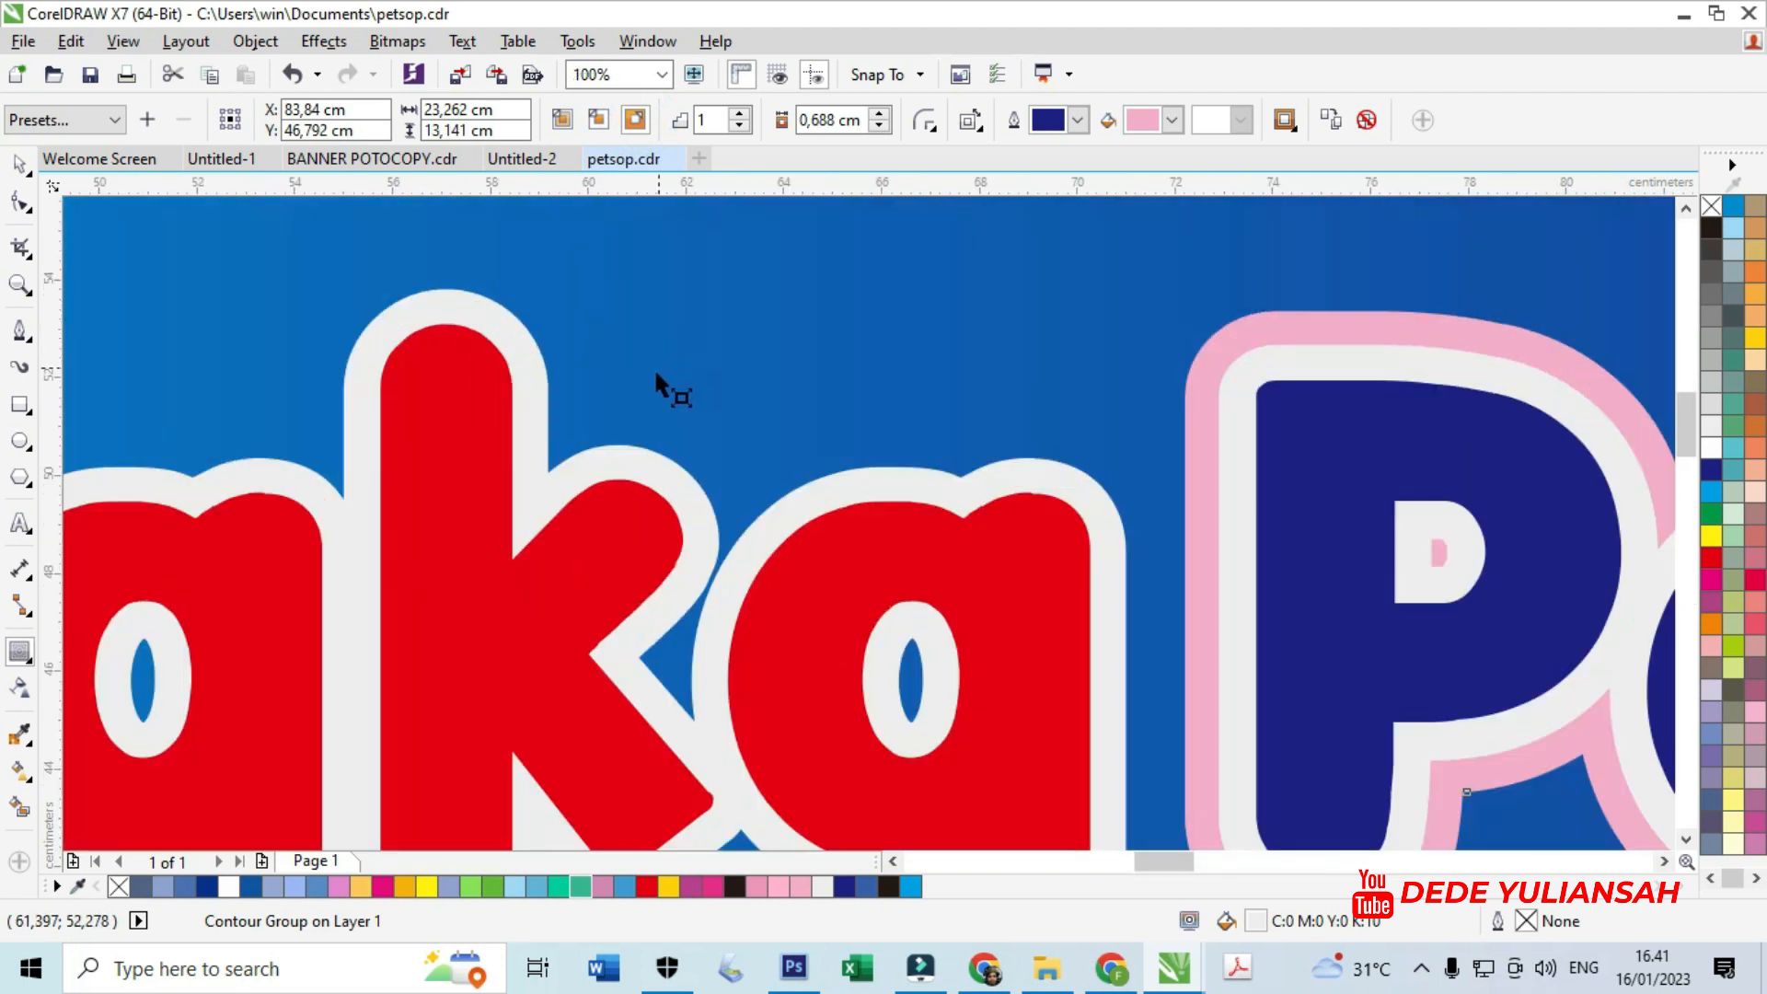
- Wrap Raka's white outline in a thickened pink outside contour
click(464, 300)
click(606, 300)
click(473, 307)
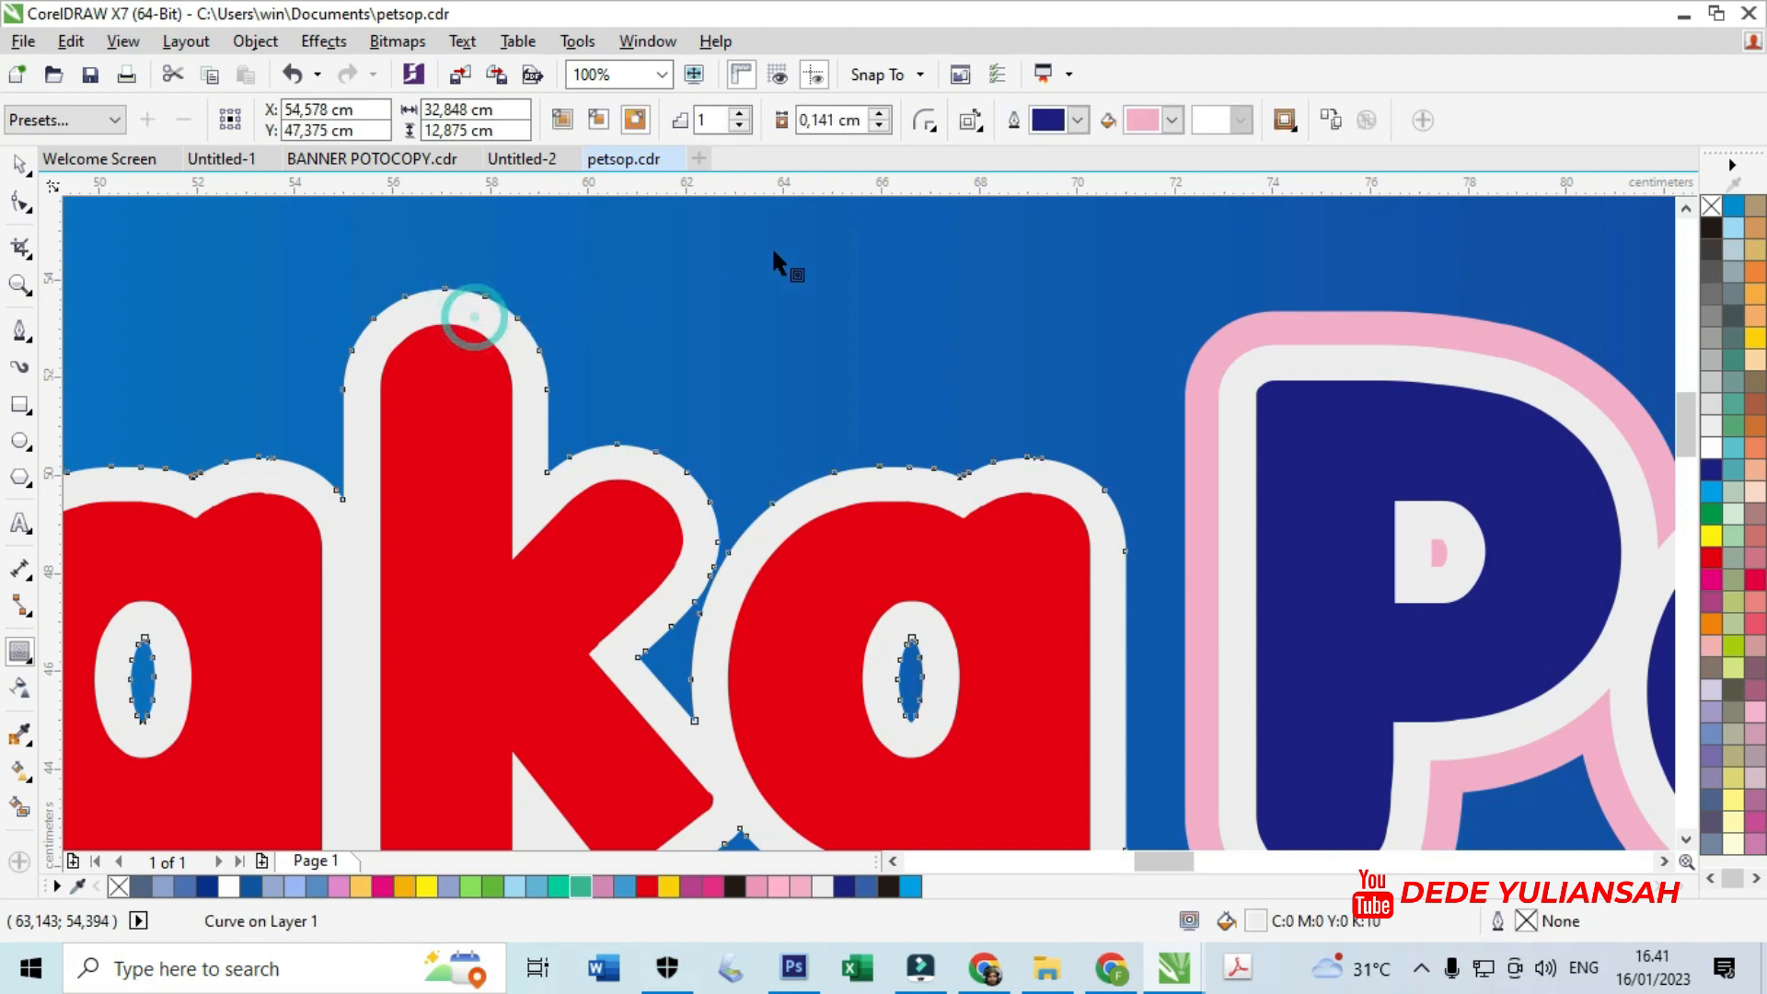
click(633, 118)
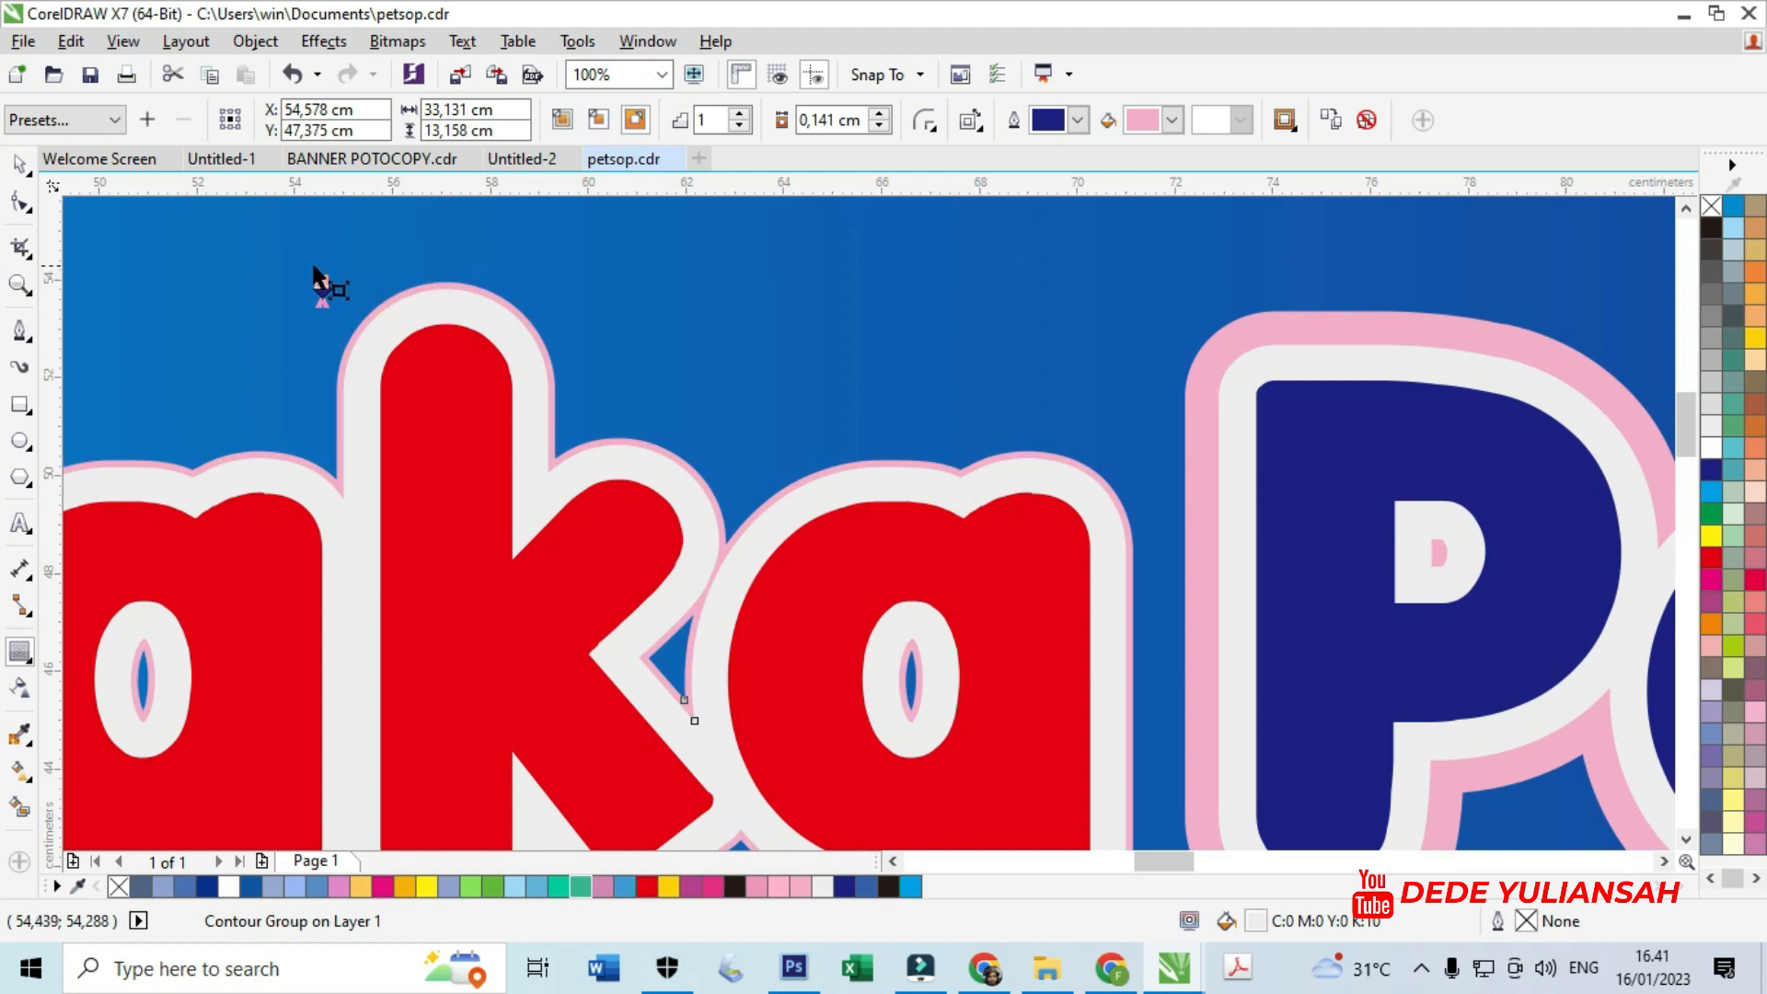
drag(321, 282, 322, 254)
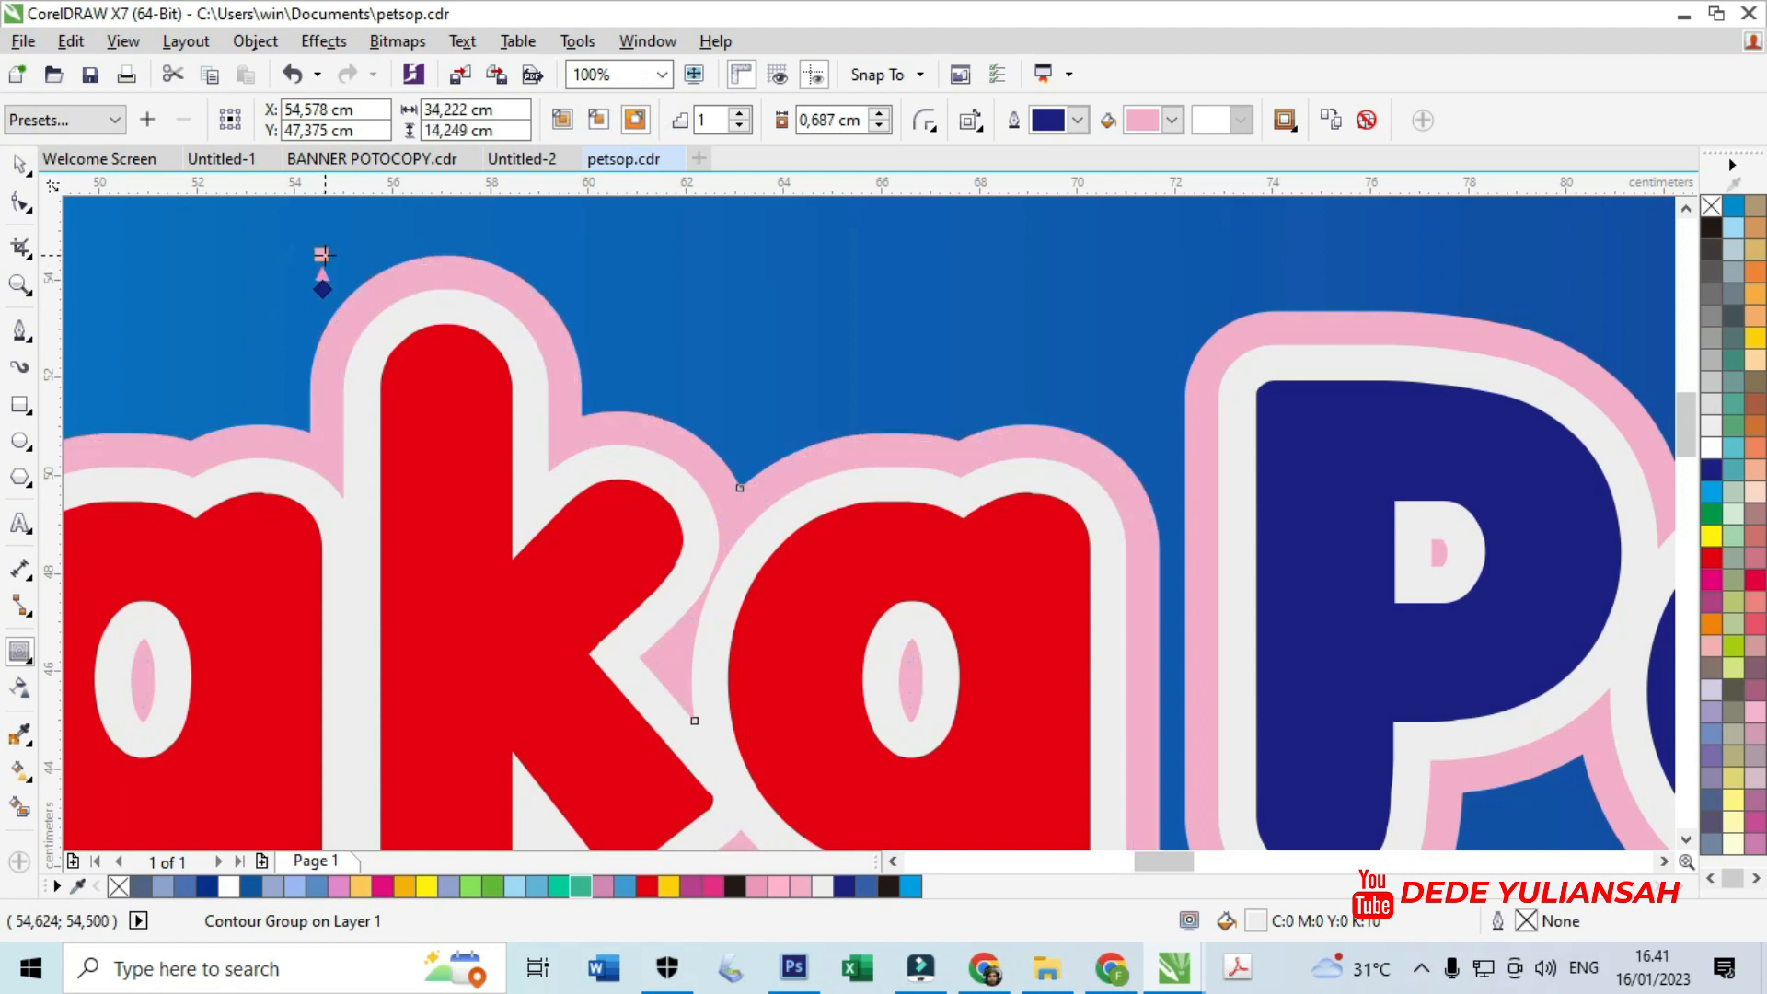
scroll(1036, 257, down, 6)
scroll(1054, 272, up, 3)
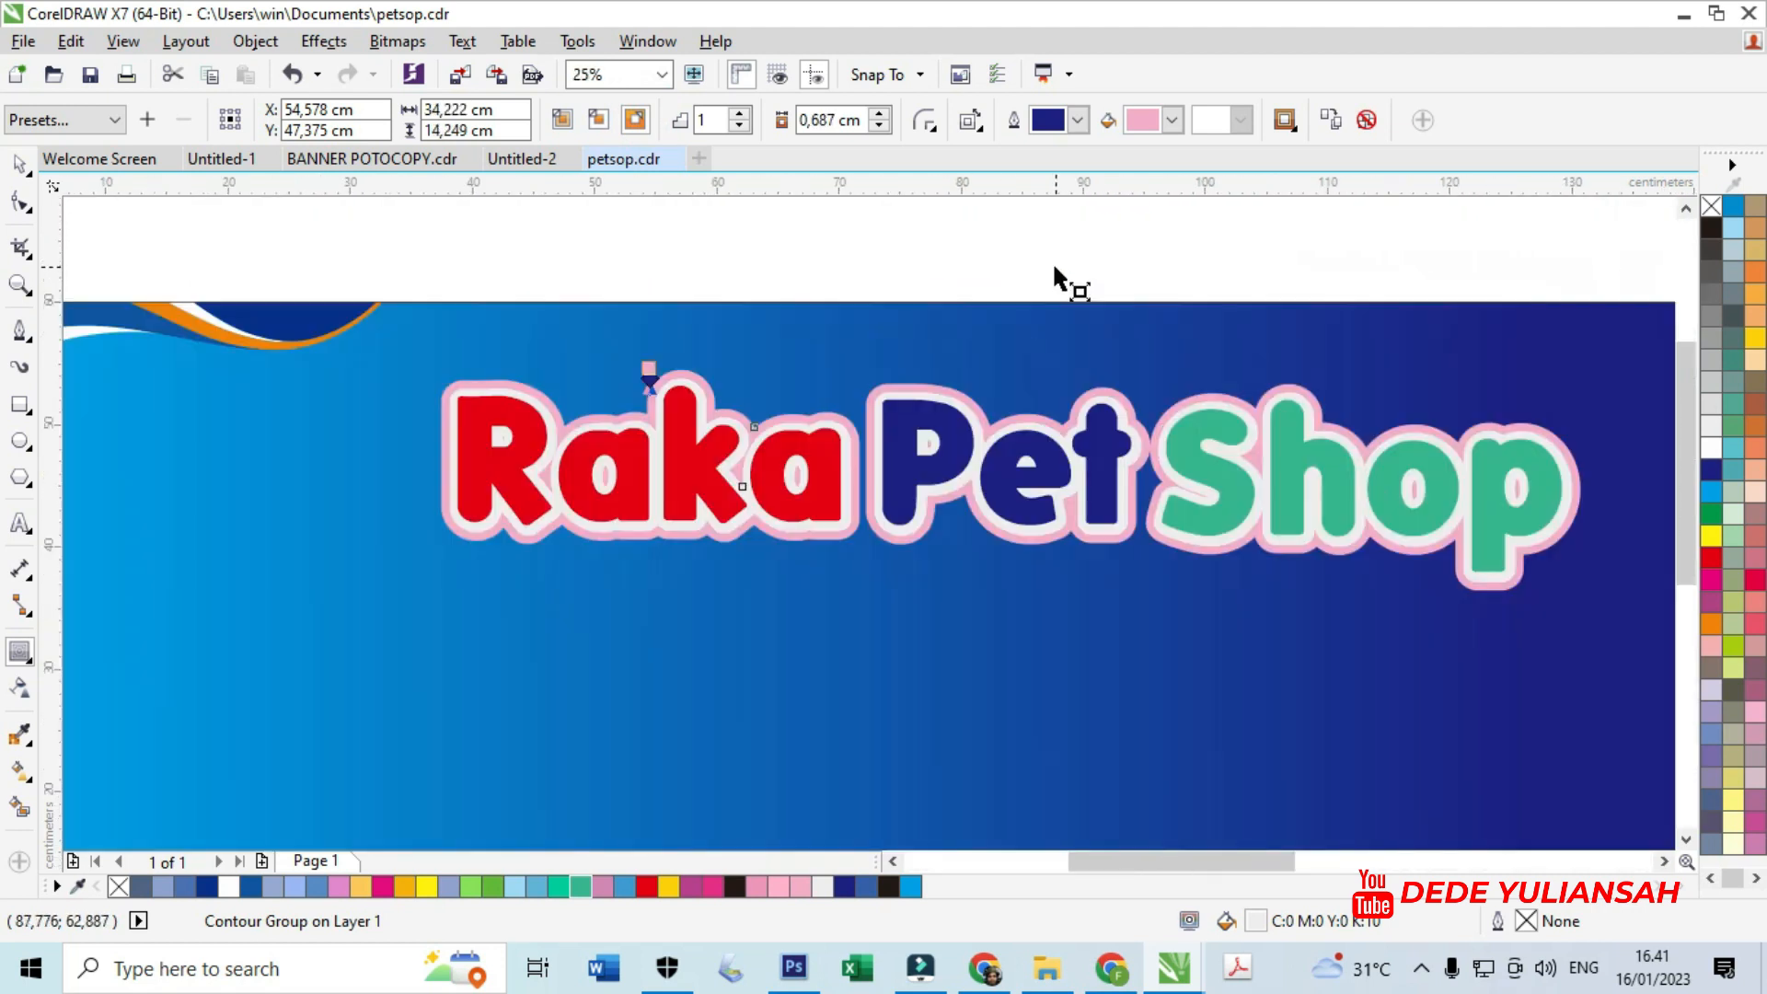
click(18, 164)
scroll(261, 248, down, 1)
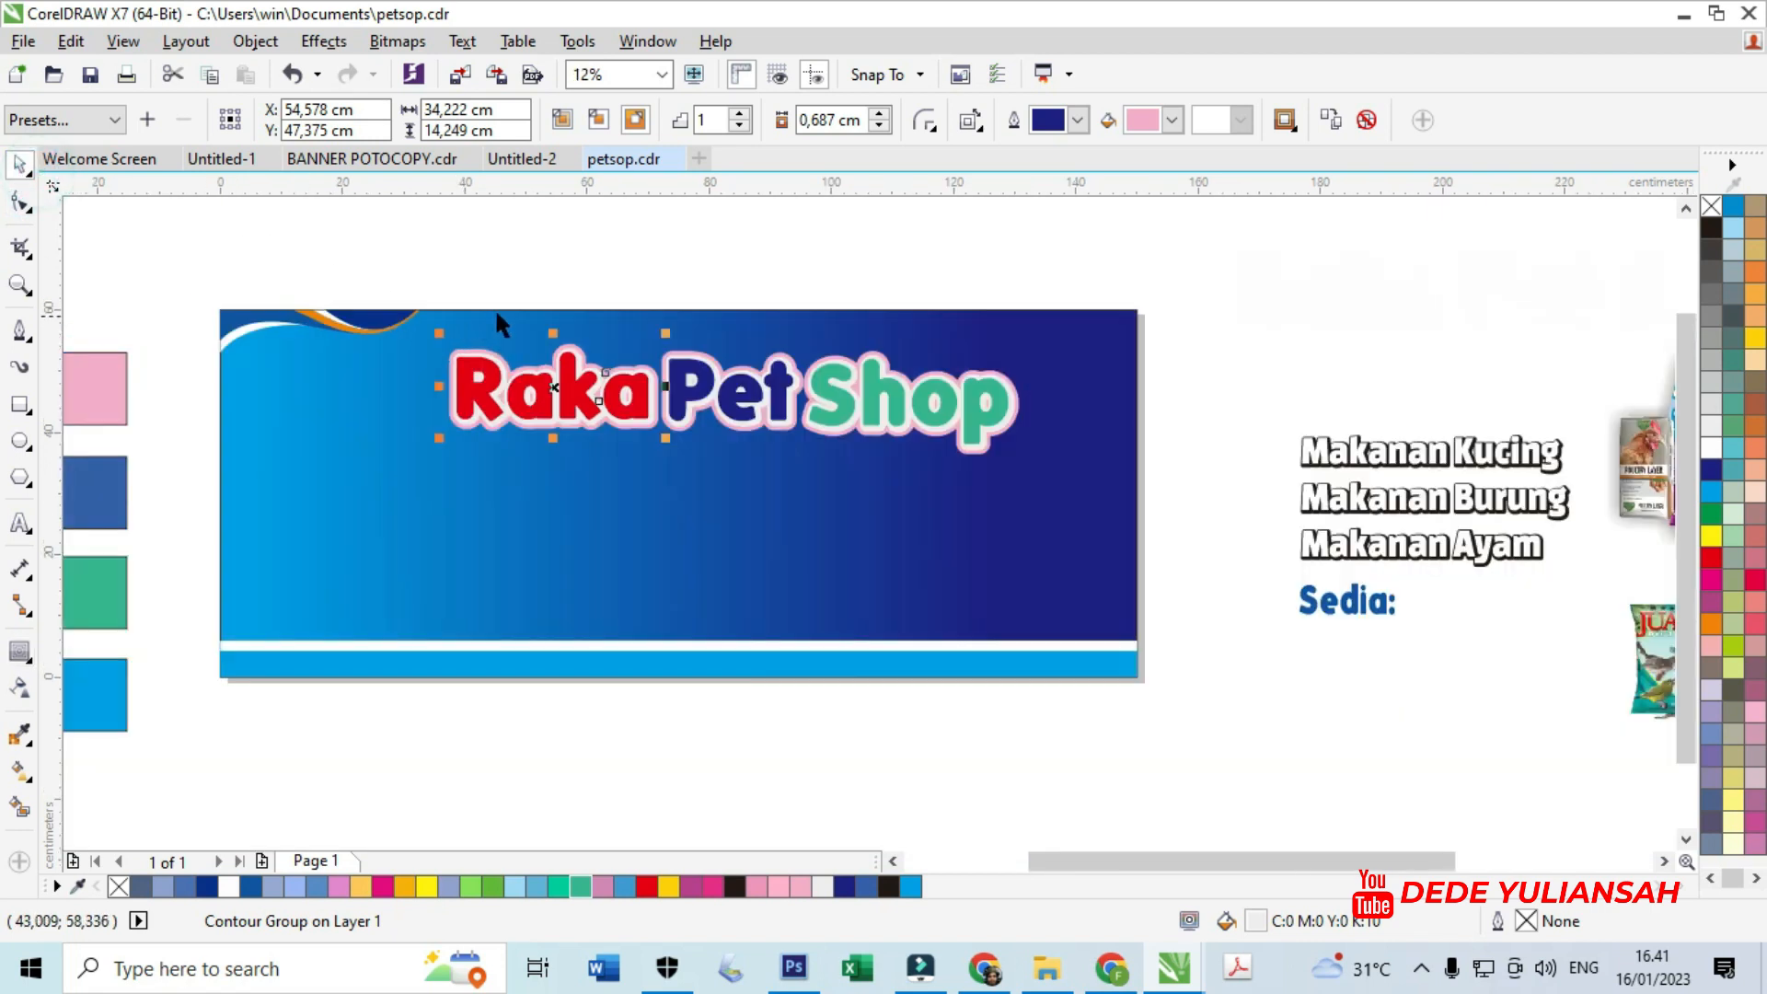
- Marquee-select all nine parts of the Raka Pet Shop logo and group them
click(462, 234)
drag(413, 233, 1084, 500)
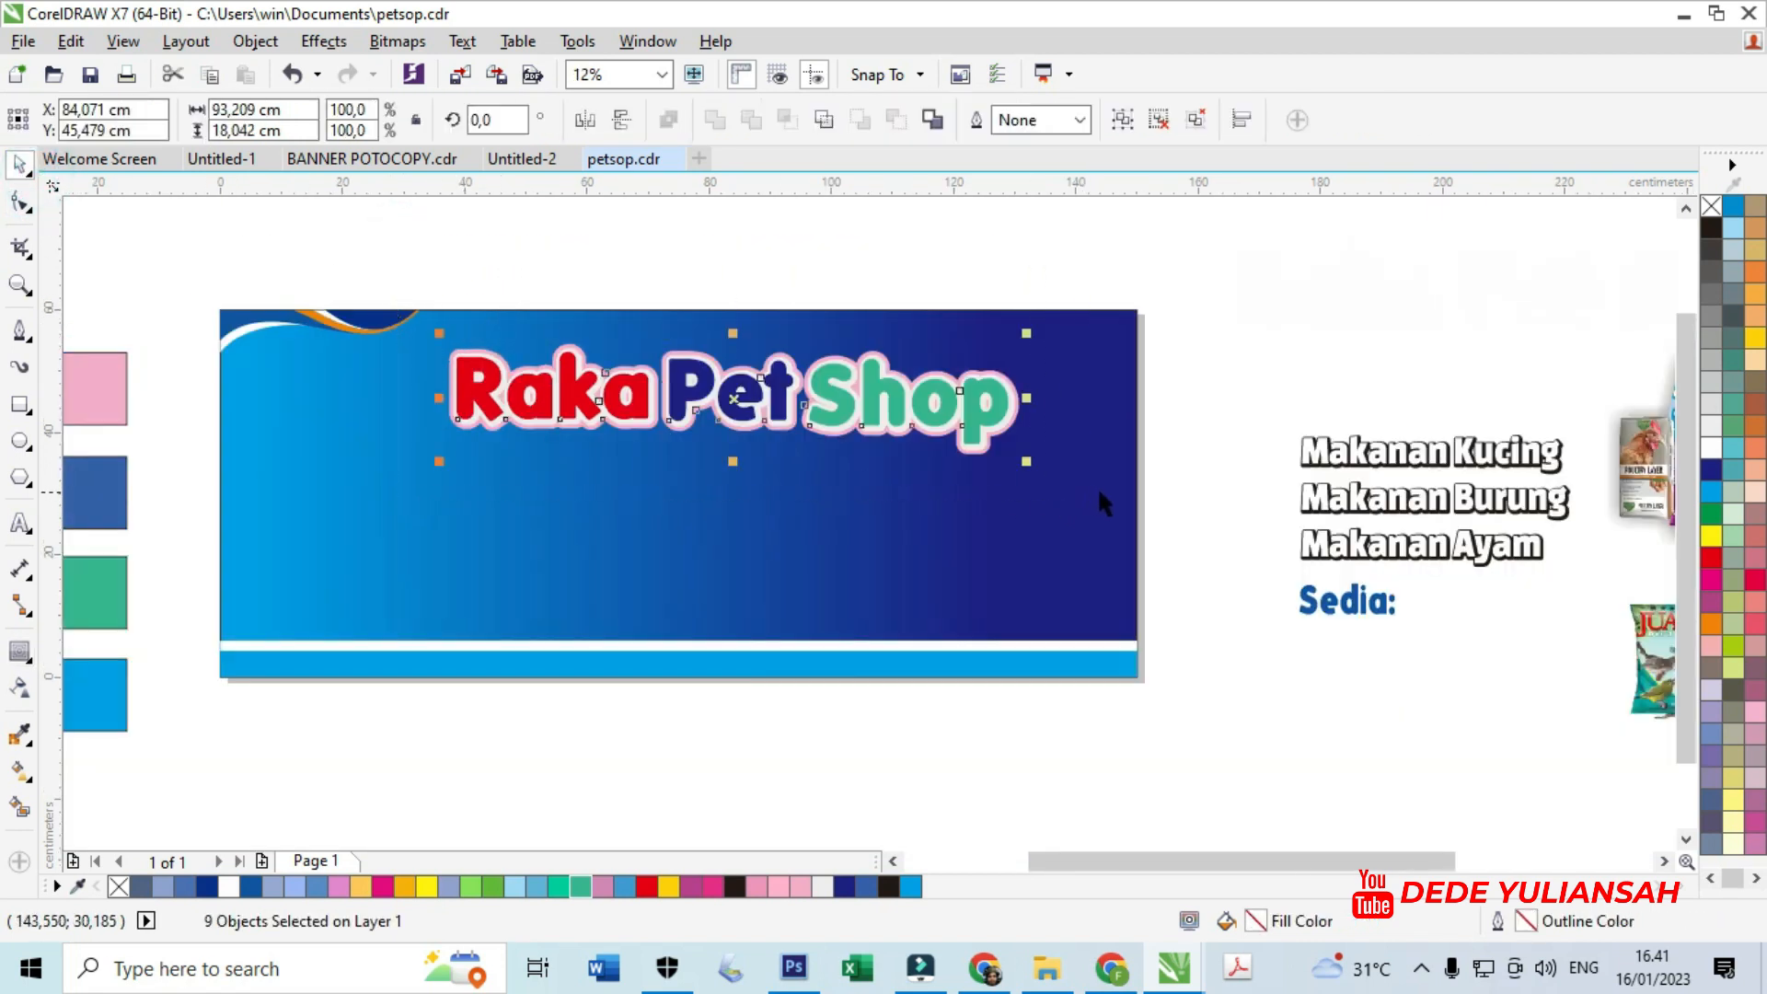
click(1416, 682)
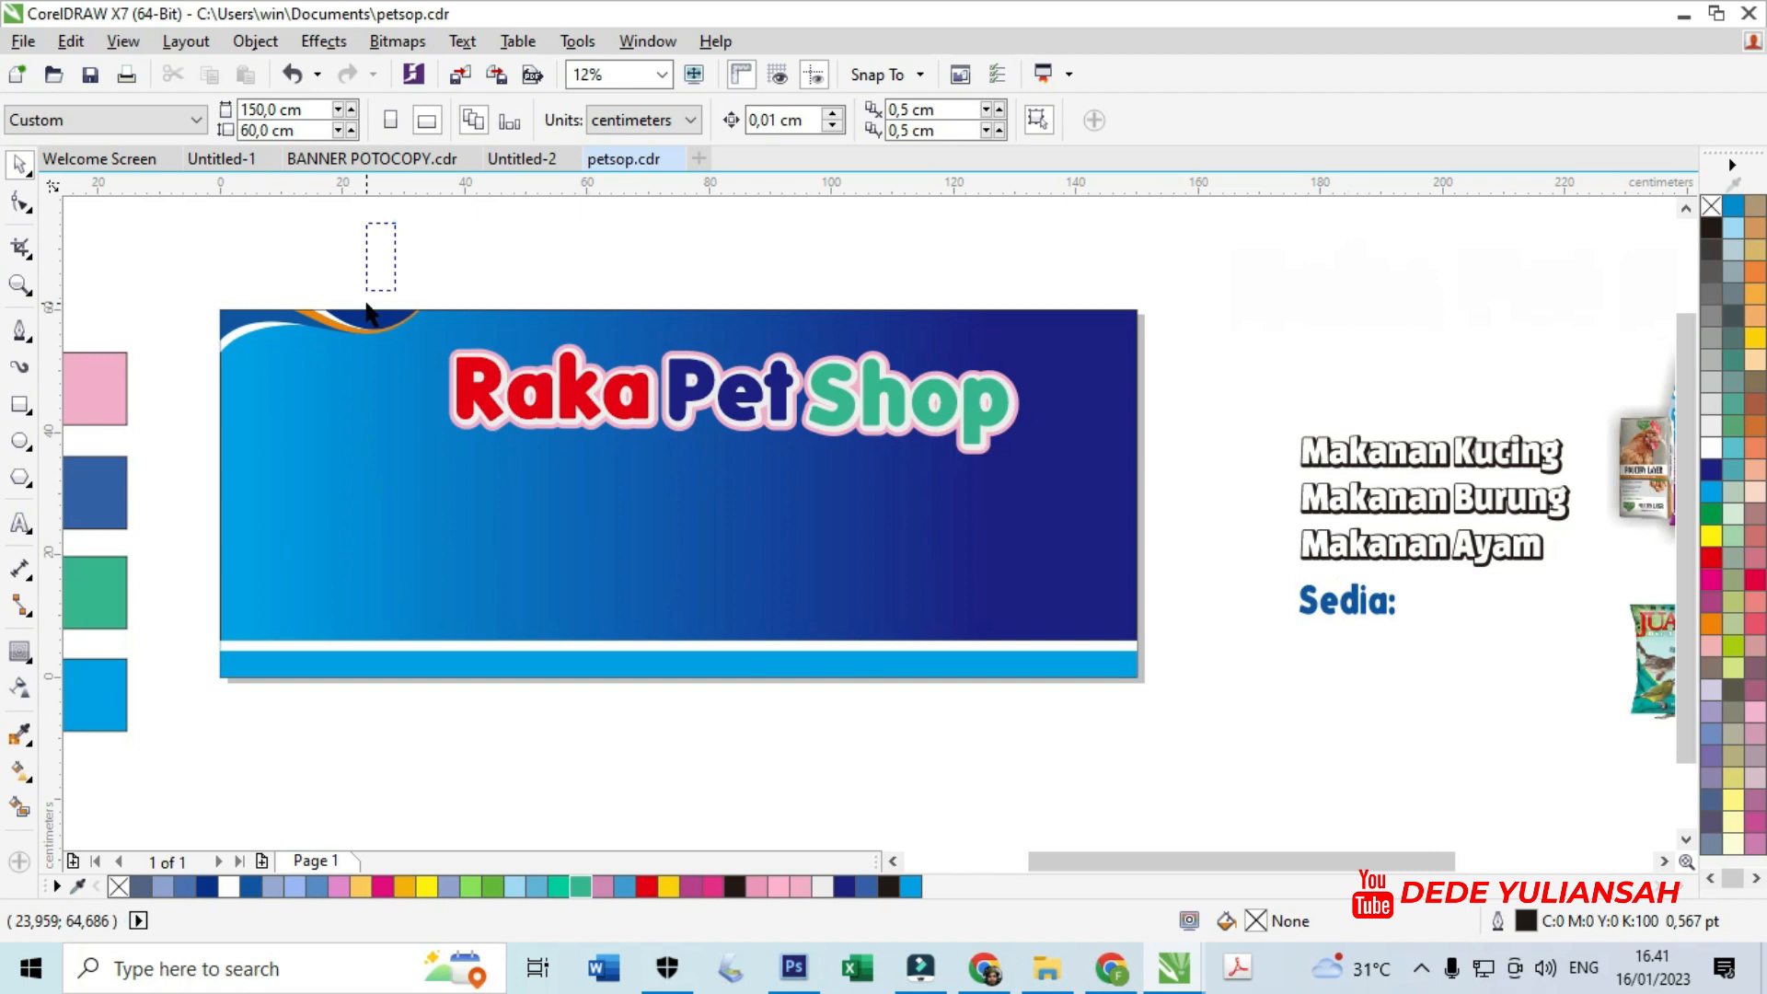
drag(366, 306, 1102, 509)
key(ctrl+g)
- Move Sedia: onto the banner's left and give it a widened white outside contour
drag(1359, 614, 303, 472)
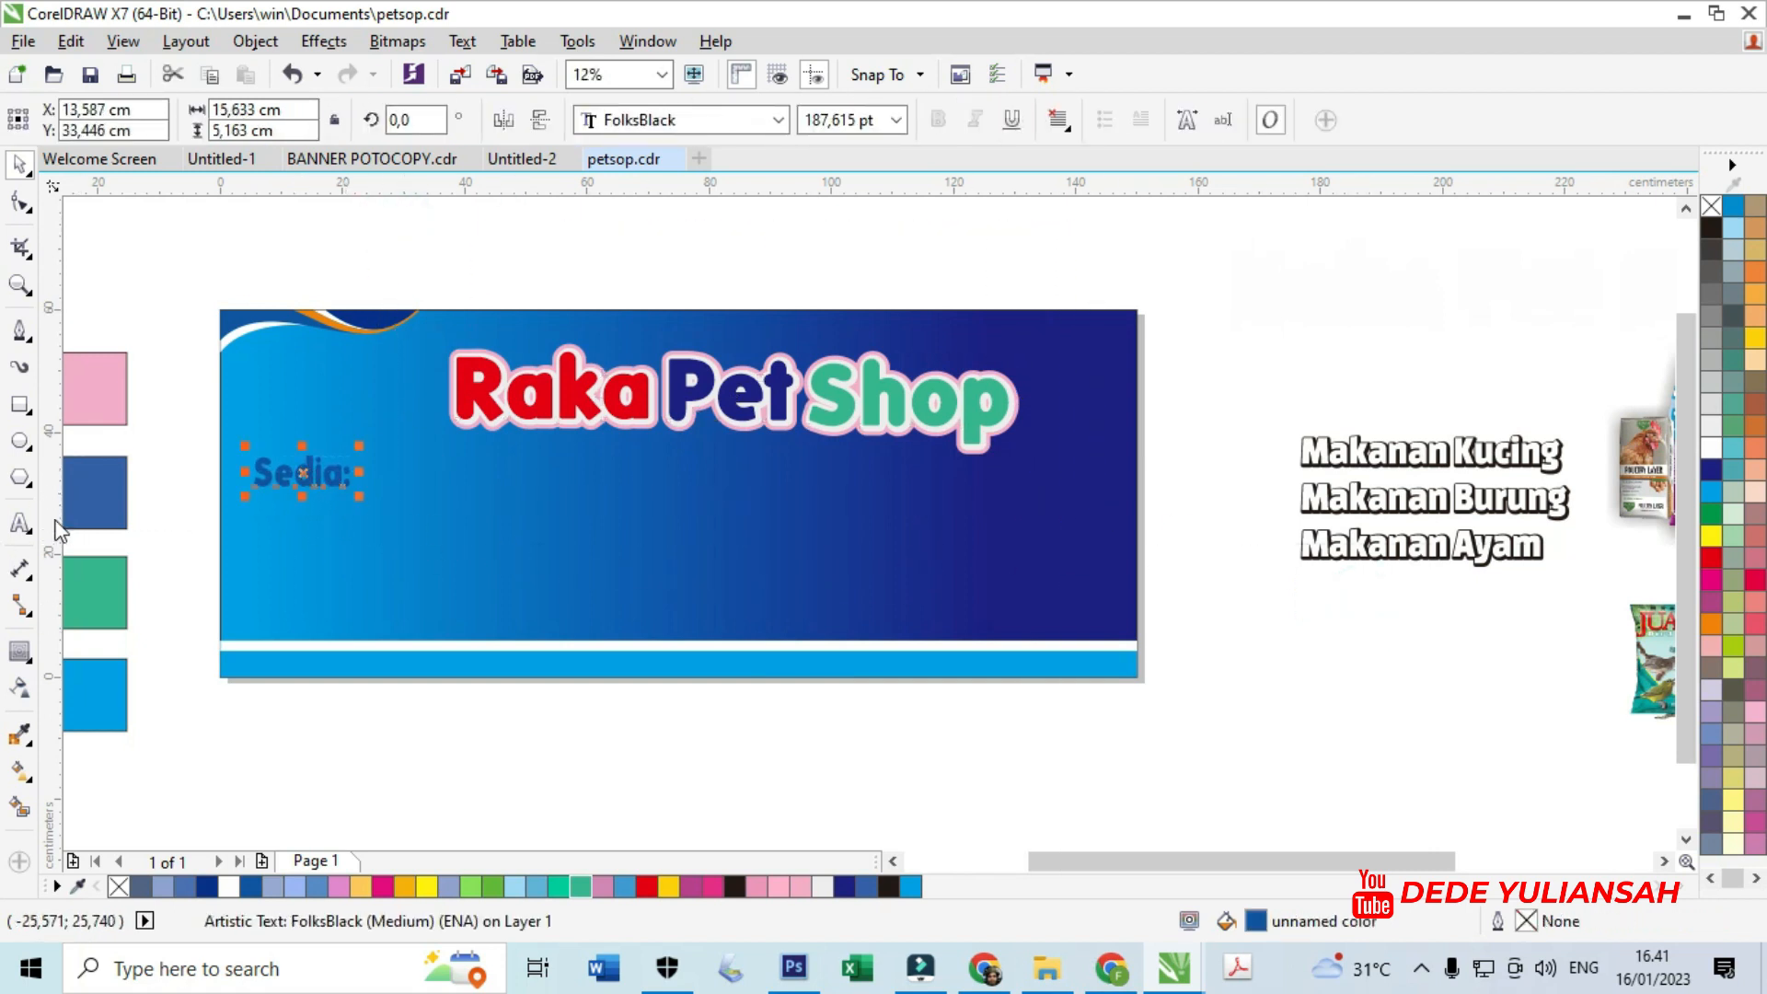
click(22, 652)
click(640, 119)
click(1171, 119)
click(1223, 168)
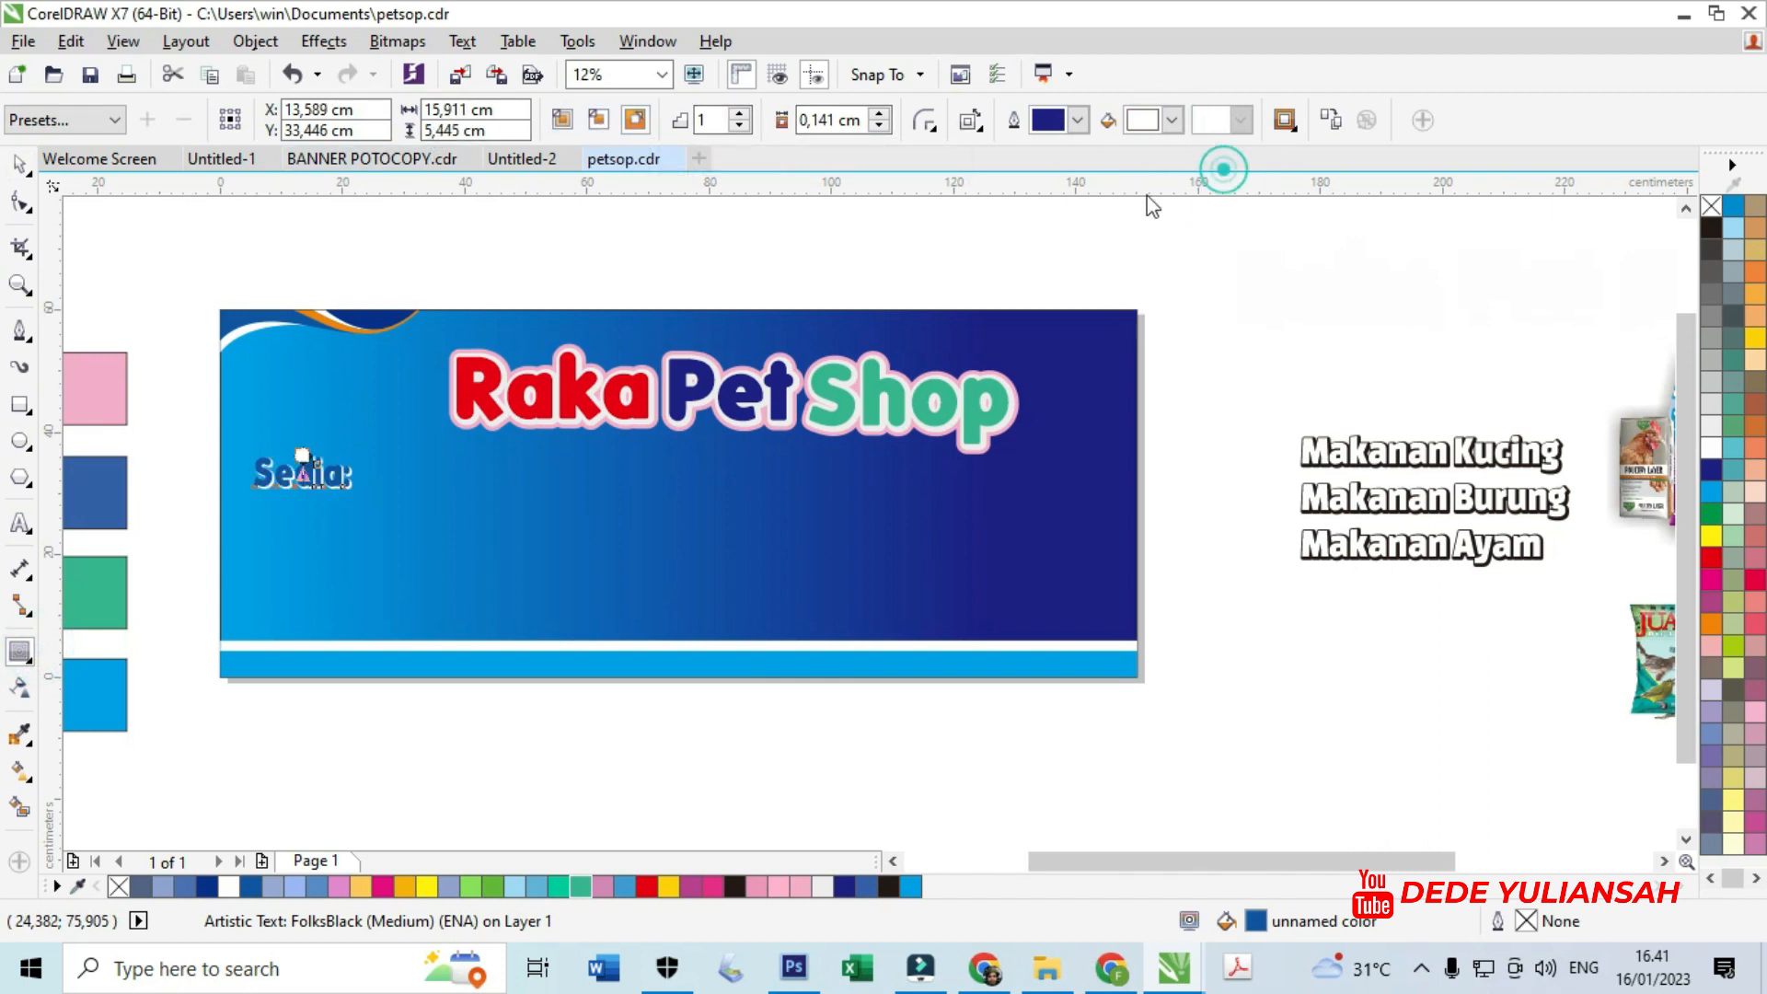
scroll(227, 481, up, 3)
drag(817, 261, 813, 257)
scroll(761, 354, down, 2)
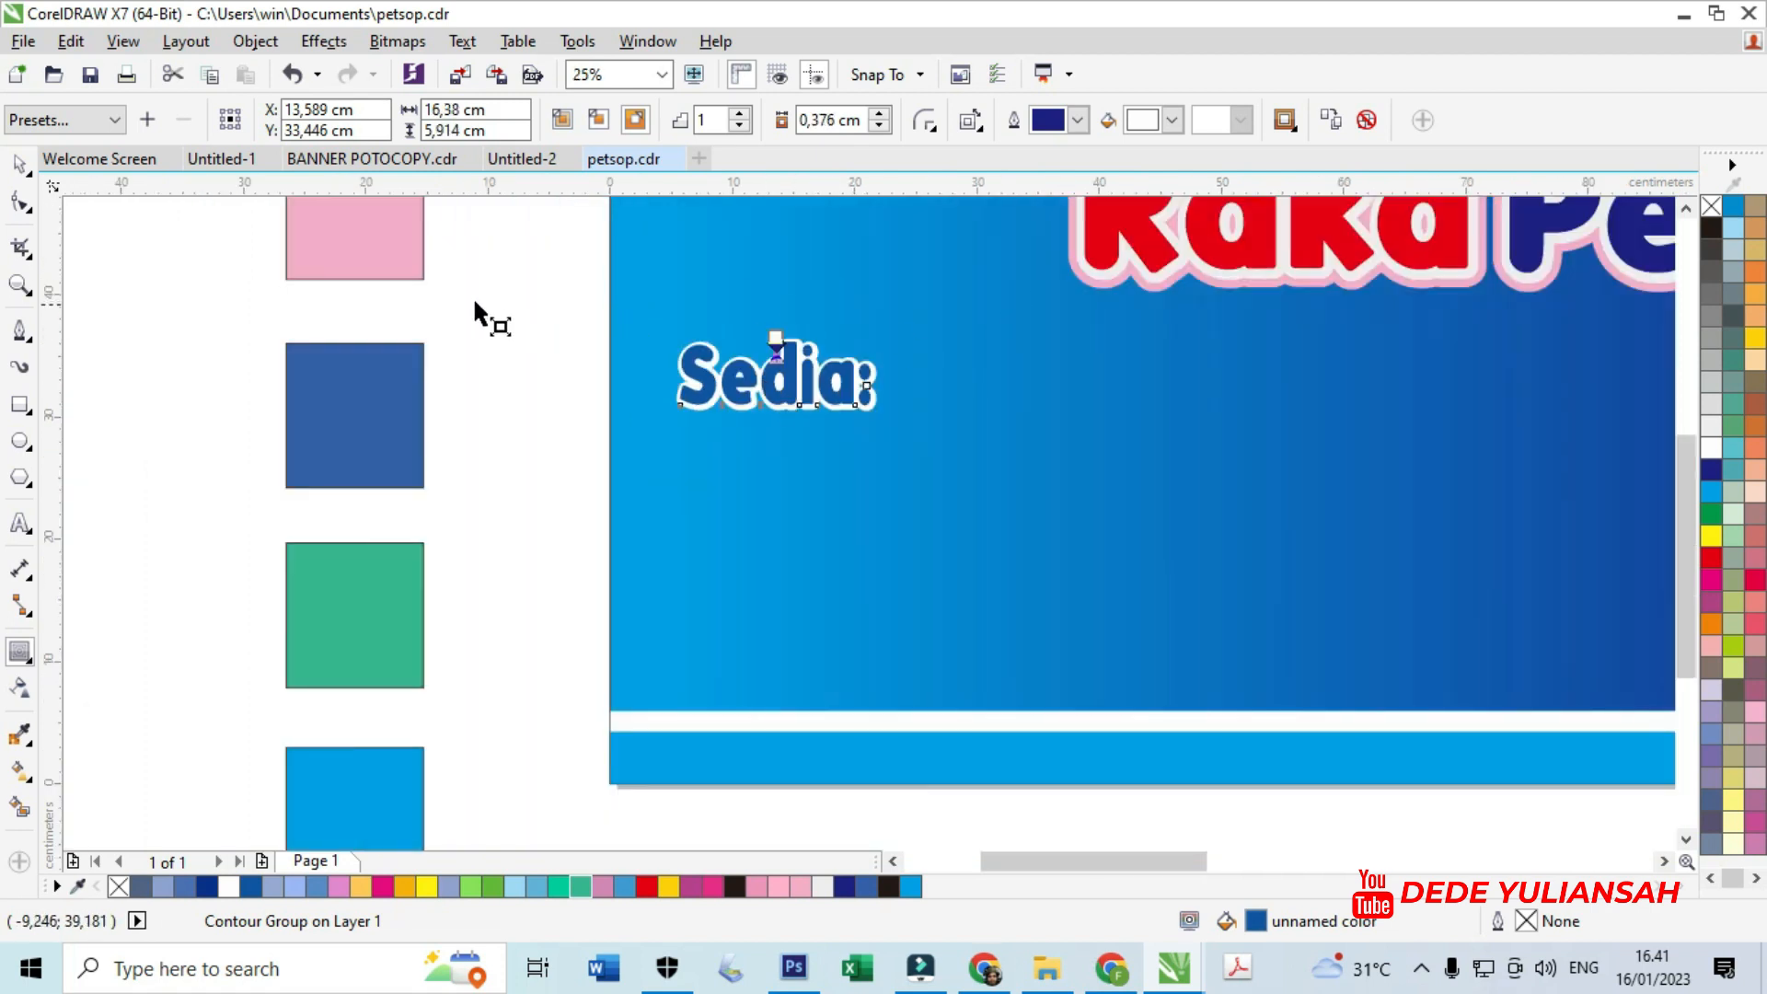
- Break apart Sedia:'s contour and add a wide pink outside contour sampled from the pink swatch
key(ctrl+k)
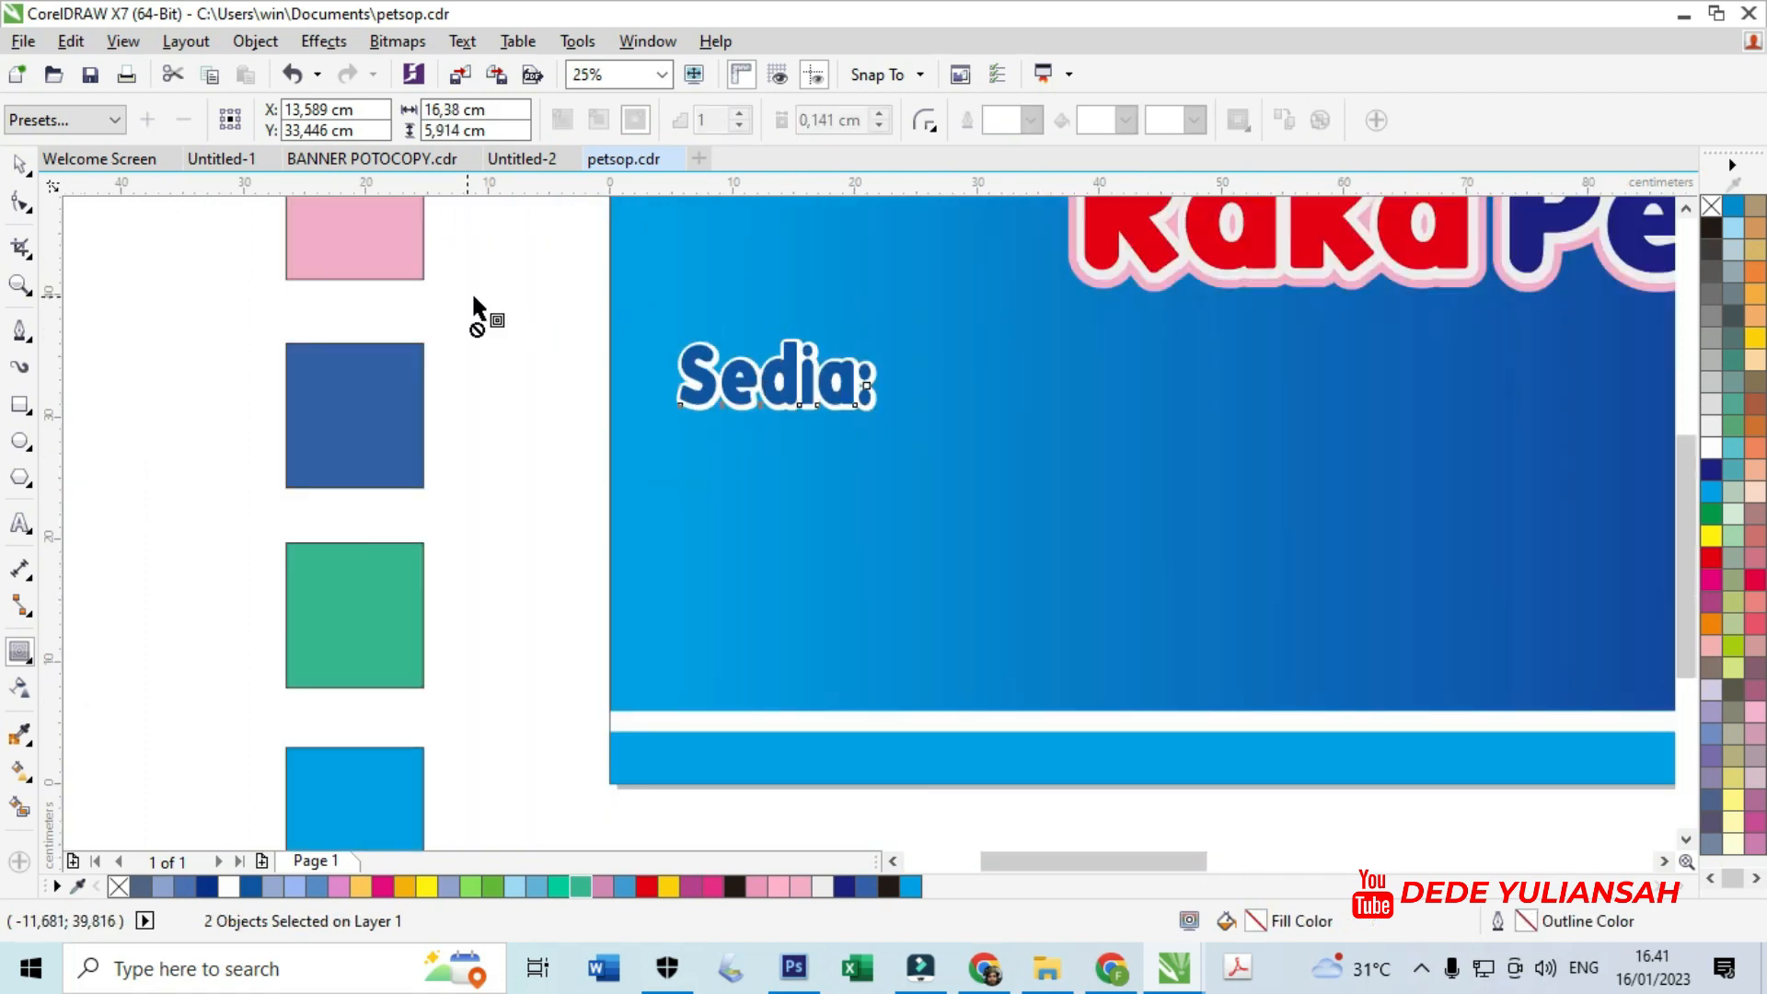
click(19, 164)
key(Escape)
scroll(669, 390, up, 2)
click(669, 390)
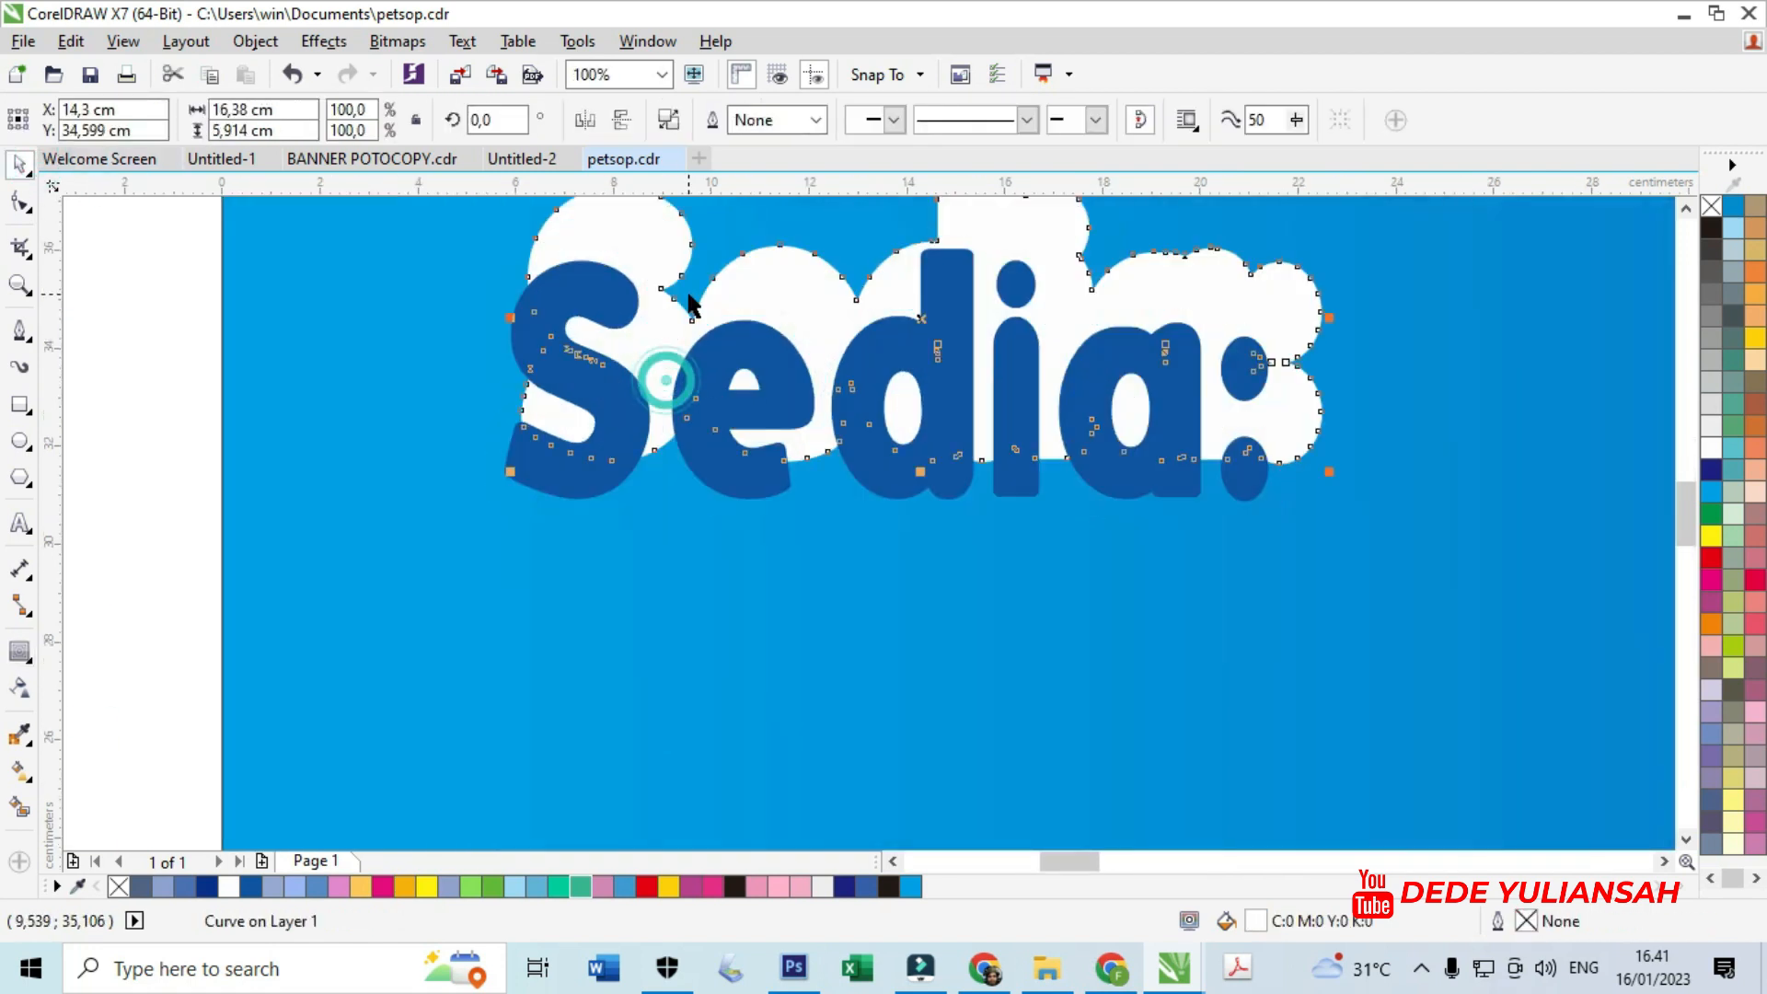
click(19, 650)
scroll(1077, 197, down, 1)
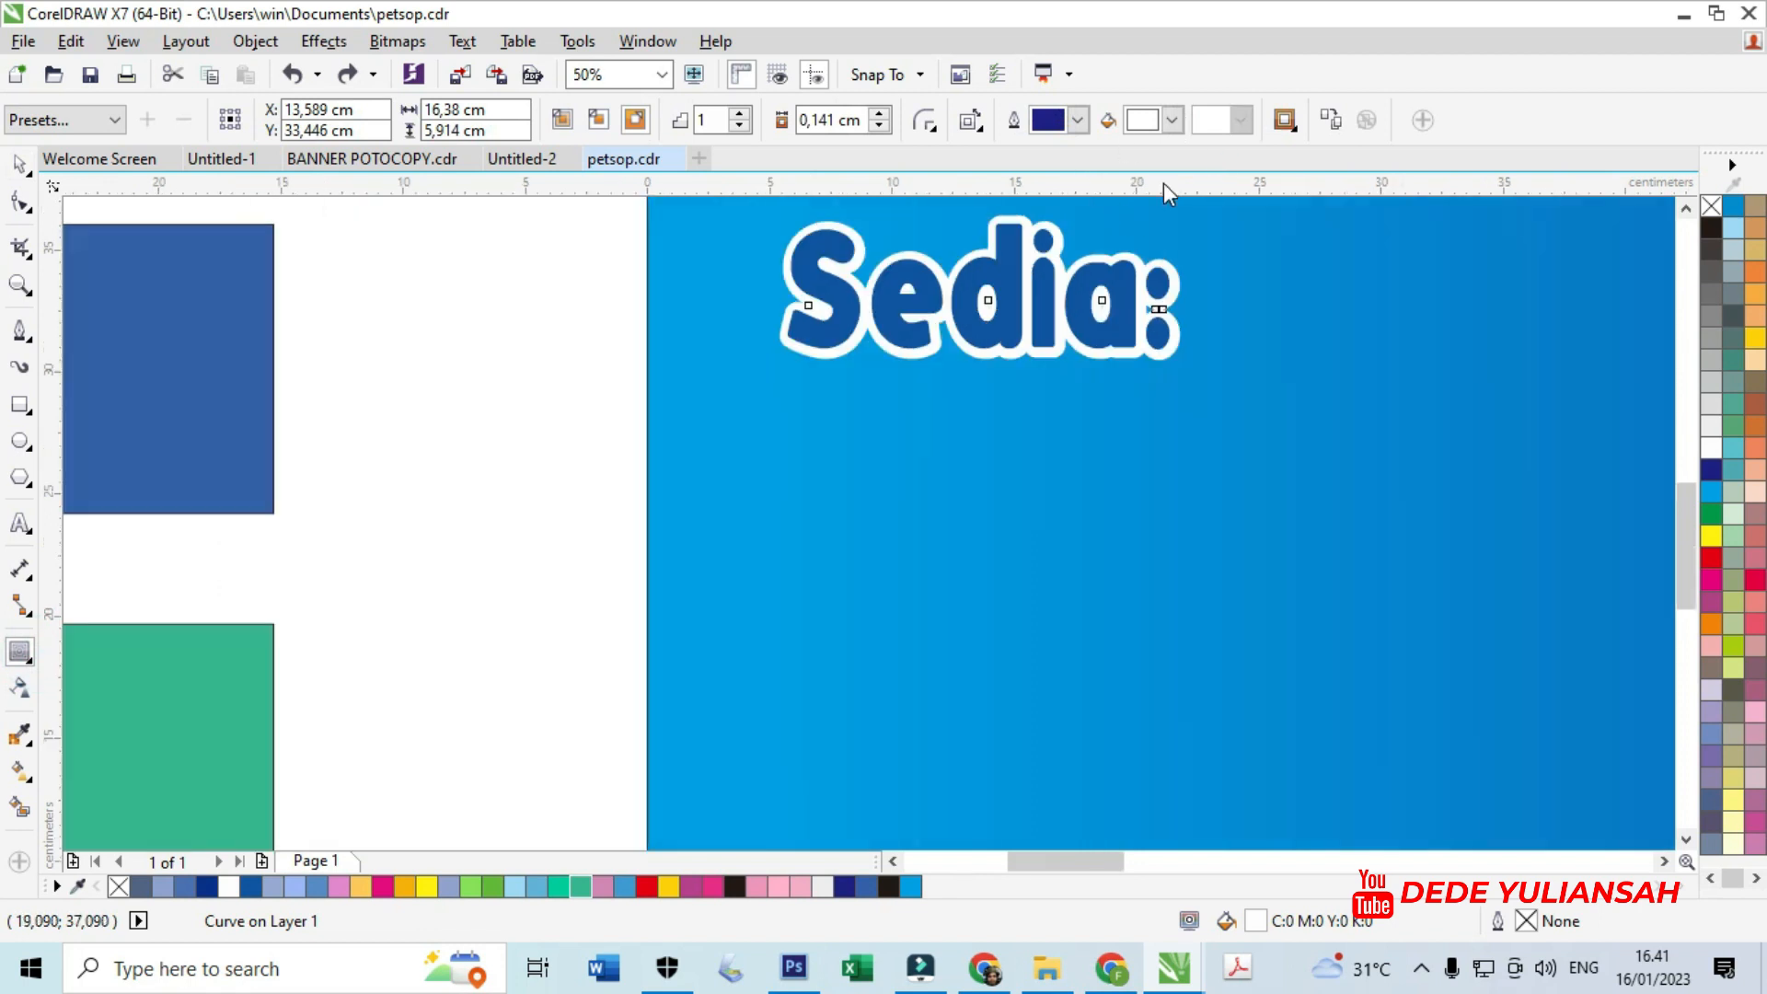
scroll(1148, 286, down, 2)
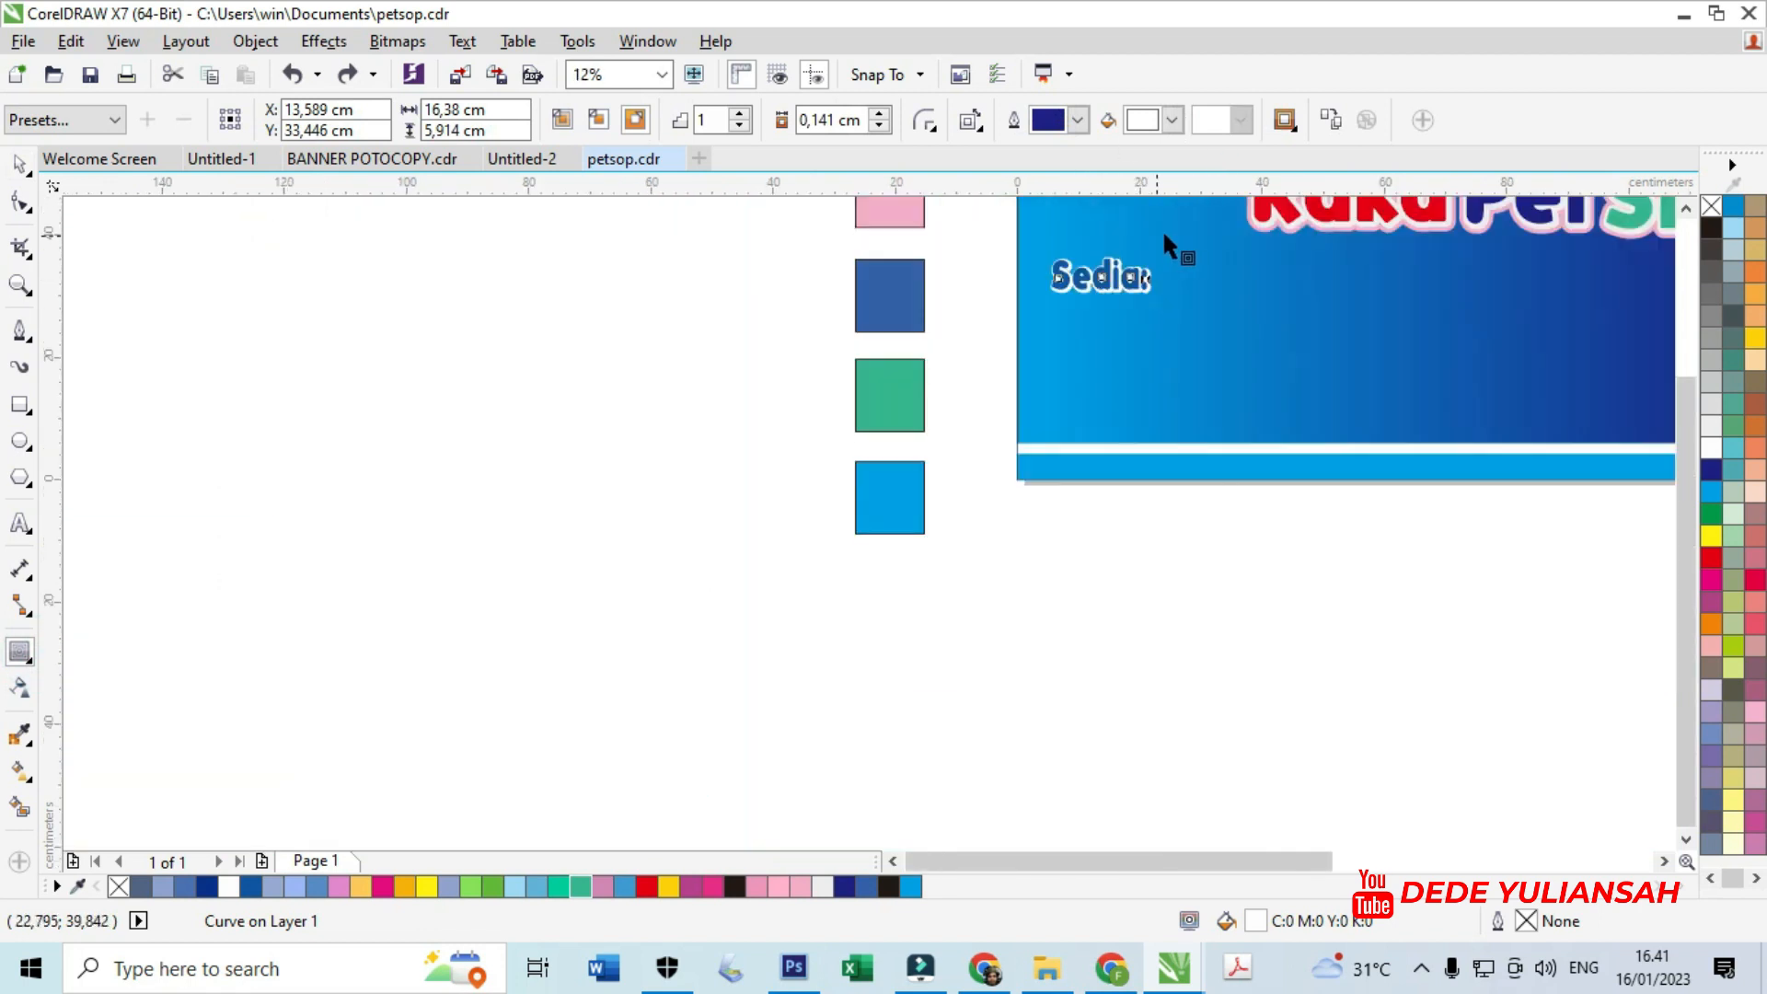
click(1173, 121)
click(1141, 314)
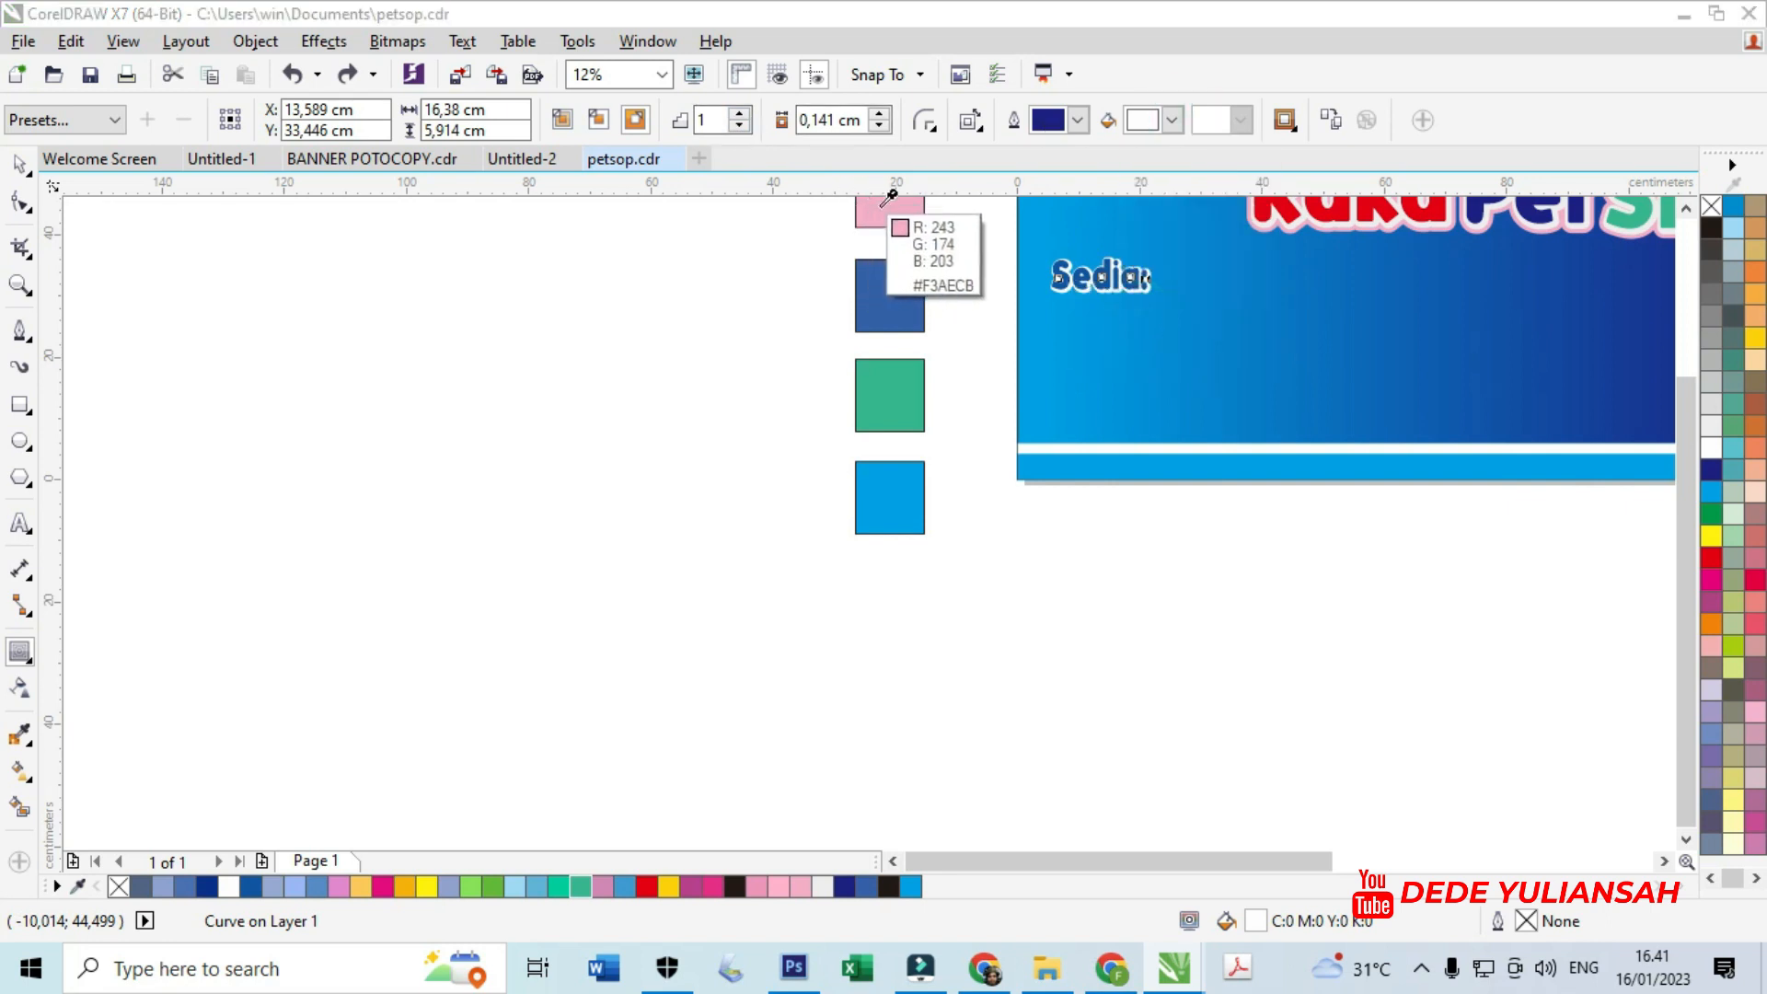
click(862, 213)
scroll(1141, 276, up, 3)
drag(1232, 367, 1236, 357)
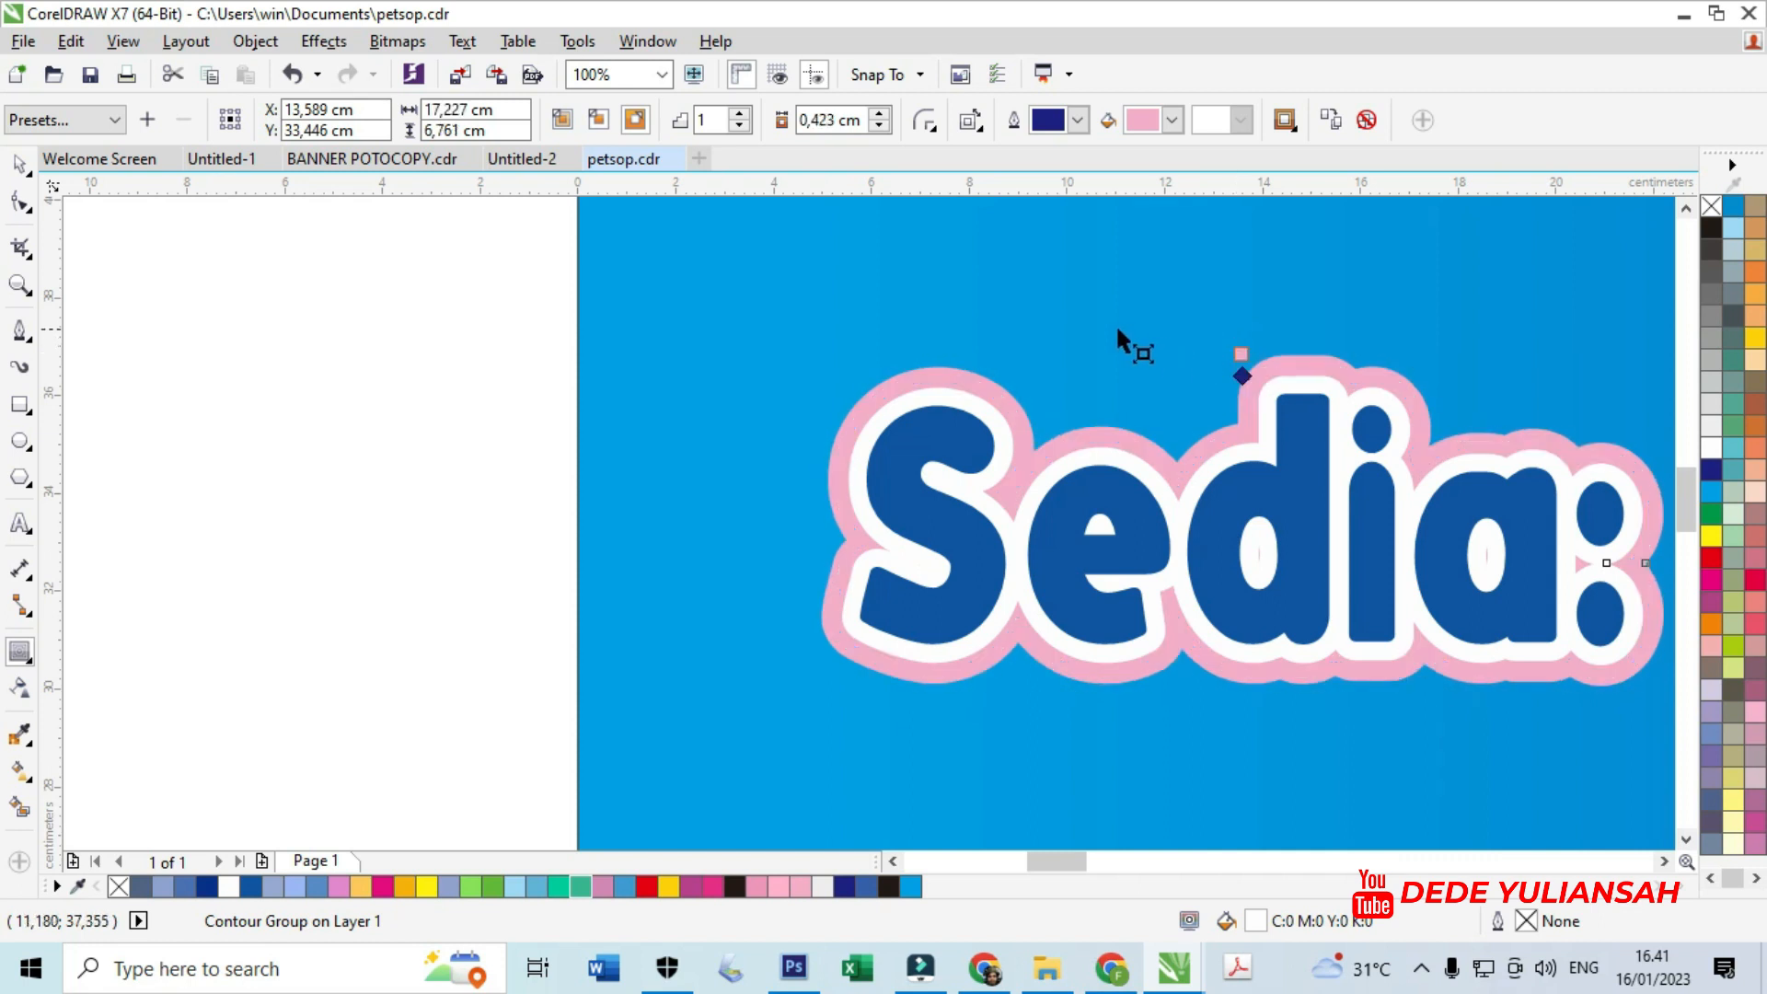
scroll(1095, 331, down, 2)
- Move the three Makanan text lines into the banner under Sedia:
click(21, 164)
scroll(602, 400, down, 3)
scroll(963, 450, up, 1)
drag(742, 285, 944, 432)
drag(874, 338, 381, 359)
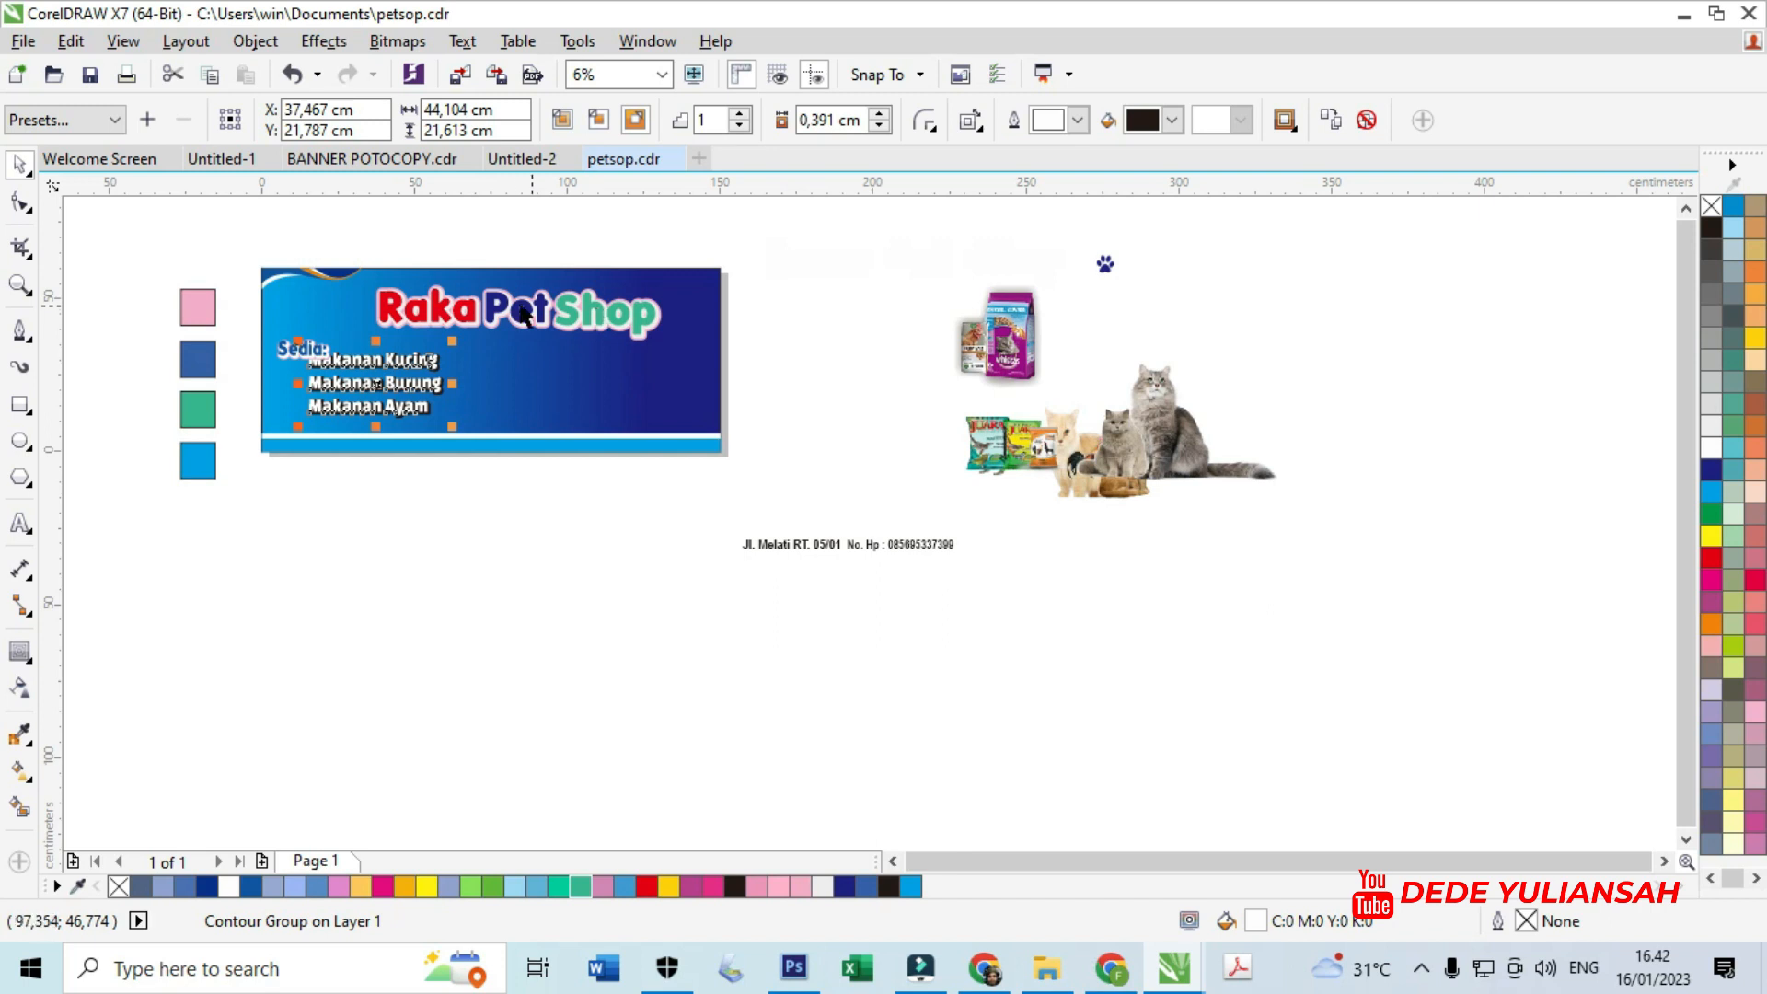
- Shift the Makanan list slightly left and down to line up under Sedia:
scroll(367, 354, up, 2)
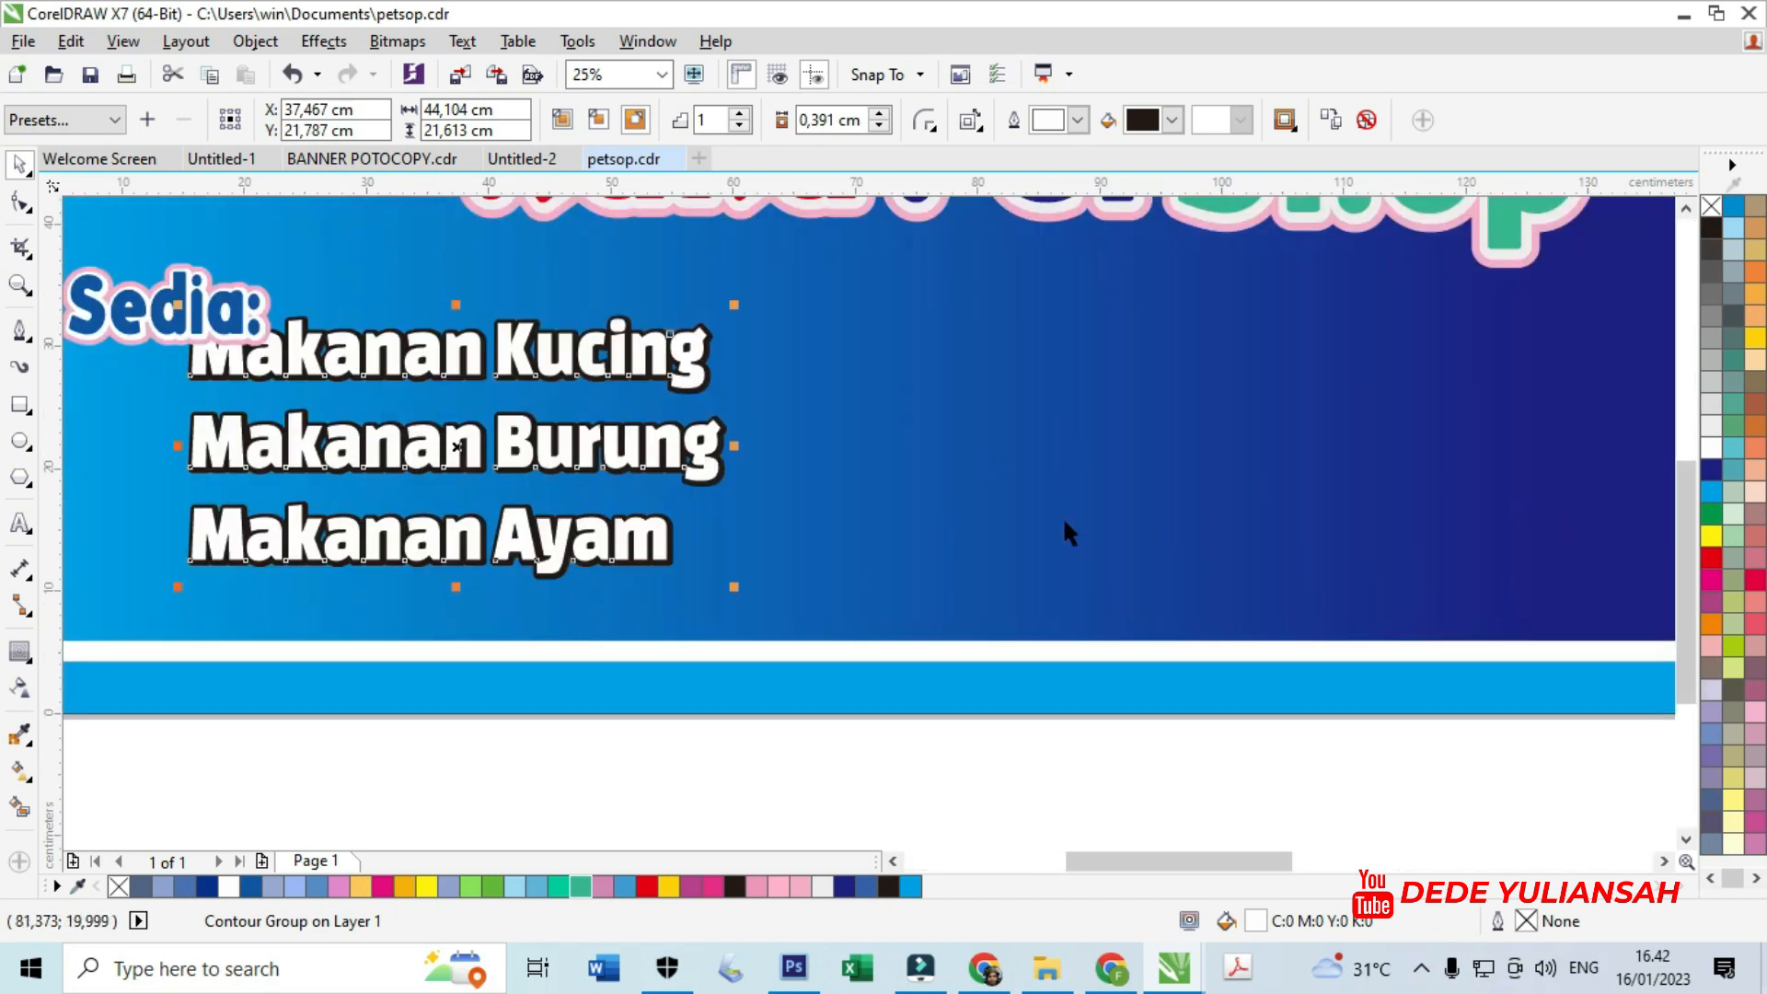
scroll(1063, 522, down, 1)
scroll(700, 450, up, 1)
drag(727, 415, 709, 422)
scroll(688, 471, down, 1)
drag(442, 375, 669, 394)
scroll(615, 398, up, 1)
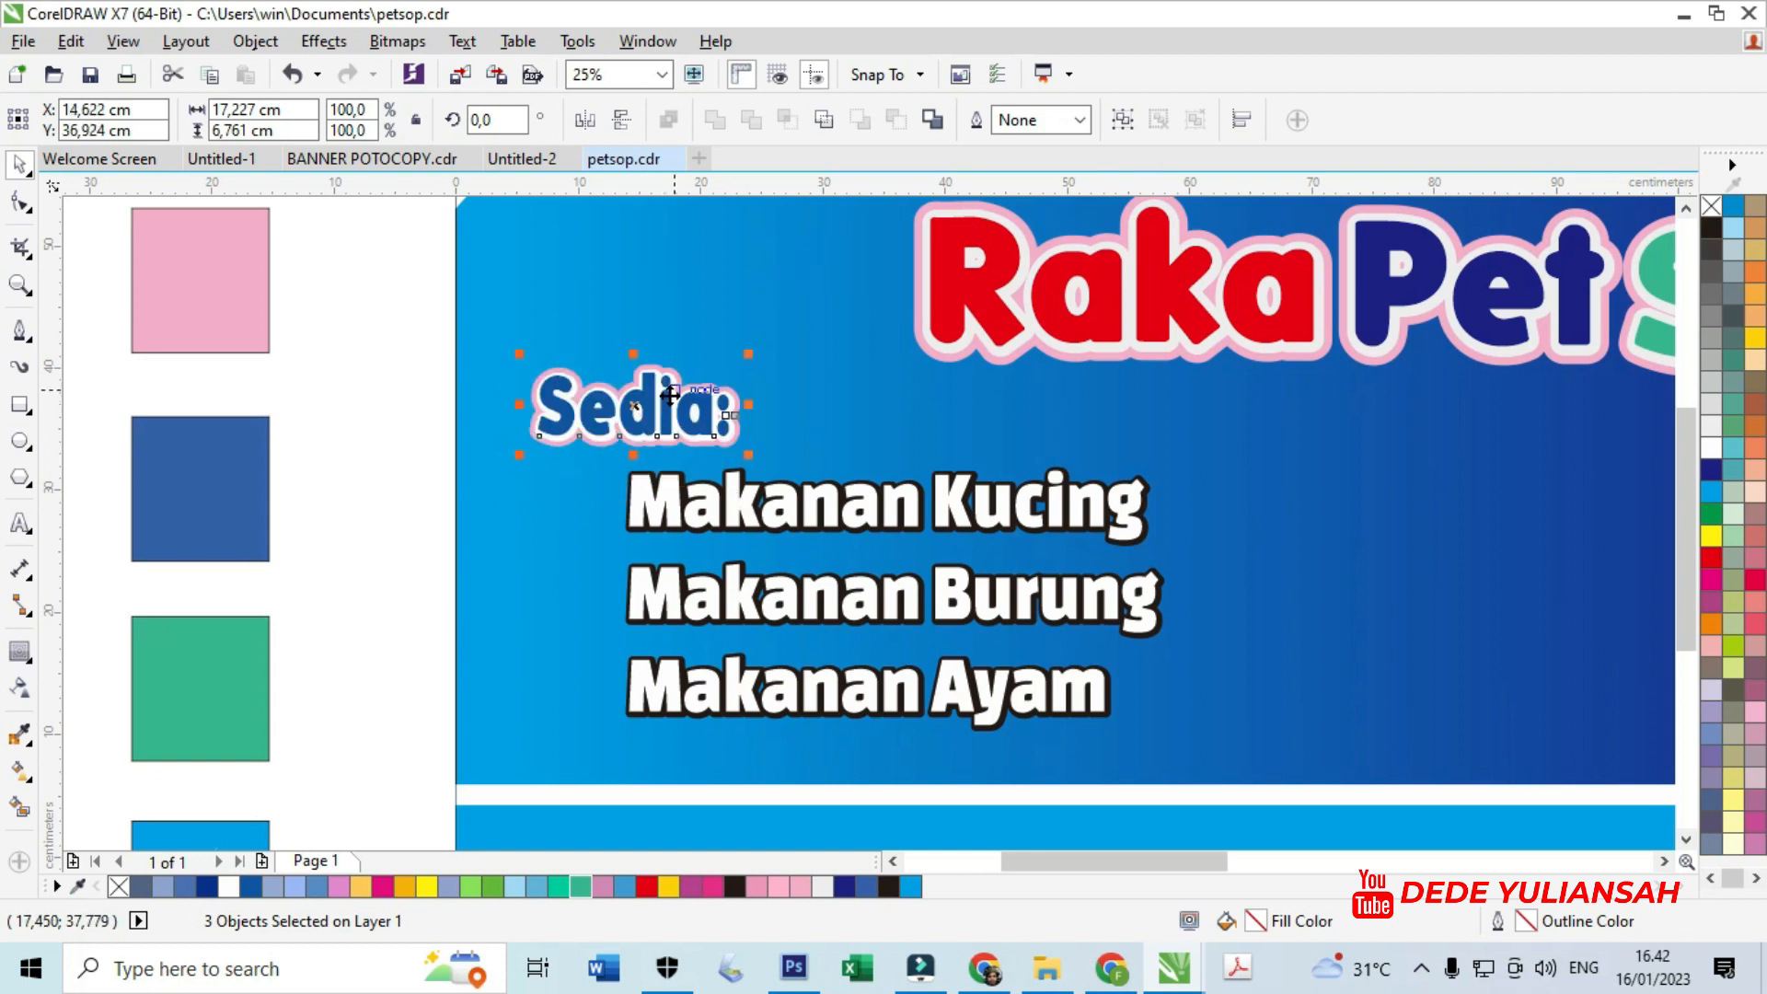
- Draw a circle, then move it beside Makanan Kucing and shrink it slightly
click(20, 440)
scroll(615, 530, up, 1)
drag(372, 368, 512, 433)
click(20, 166)
scroll(713, 322, up, 1)
drag(195, 541, 261, 526)
drag(327, 433, 294, 483)
- Fill the outer circle white and the inner circle navy, enlarging the inner one slightly
click(230, 884)
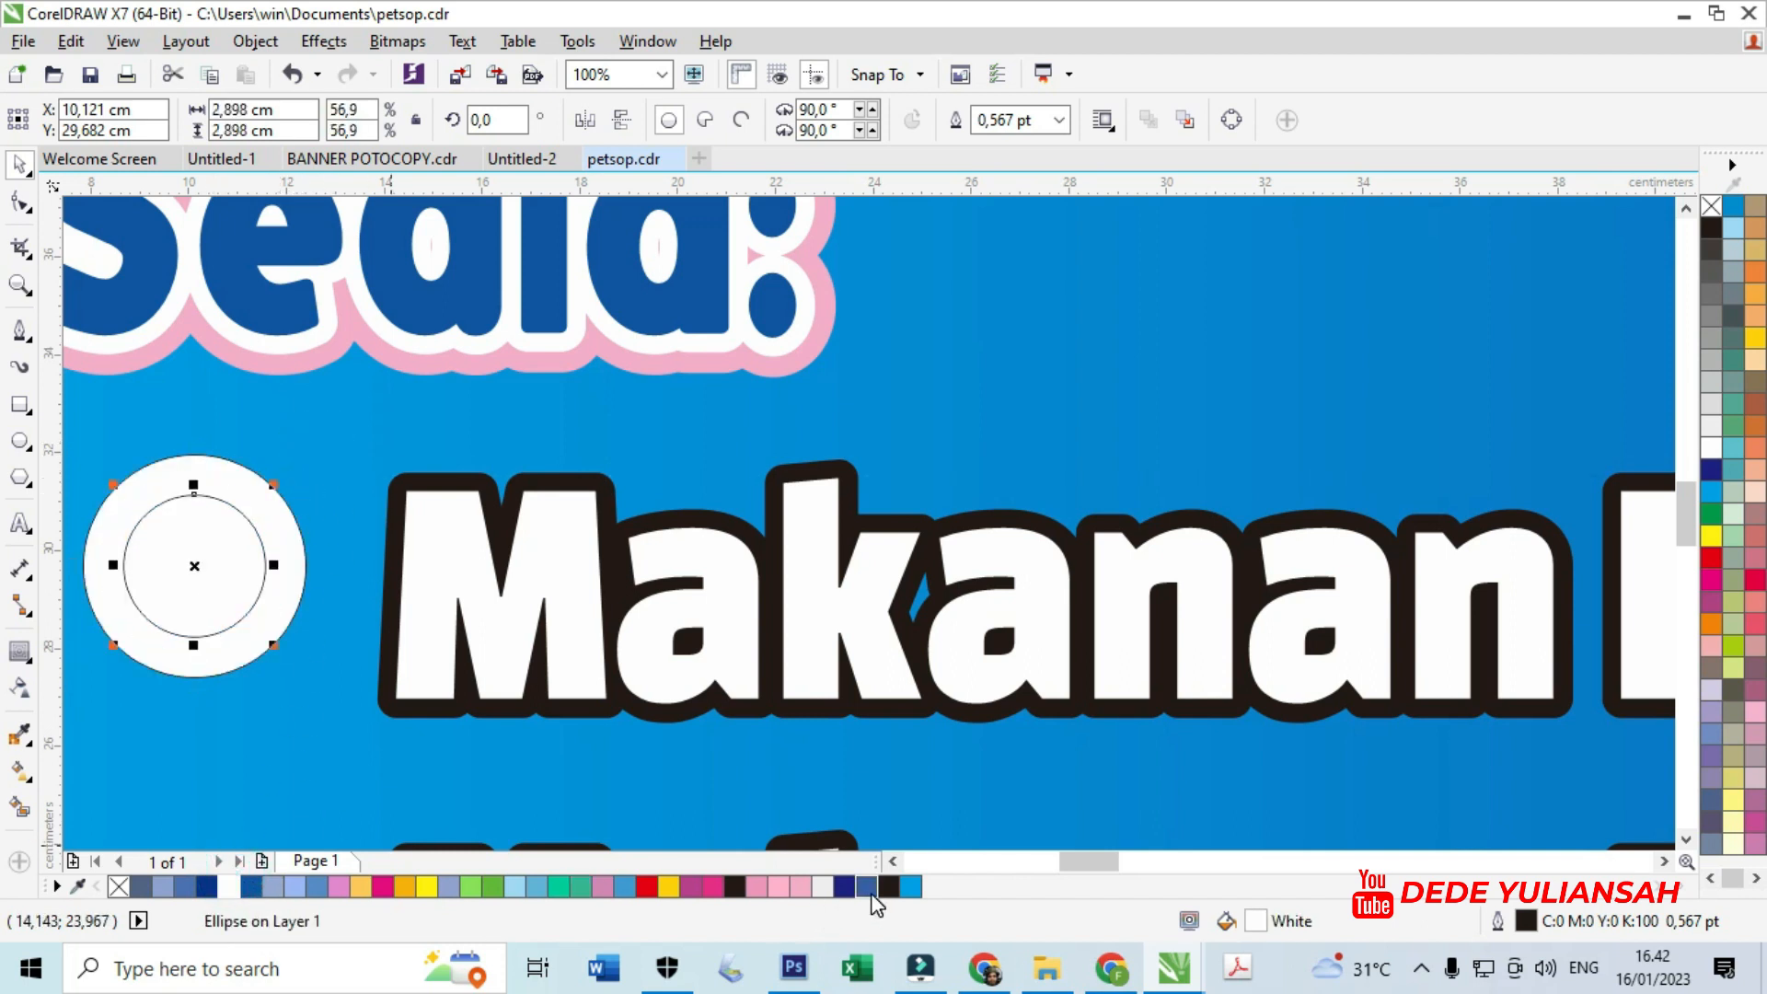
click(844, 886)
scroll(787, 777, down, 3)
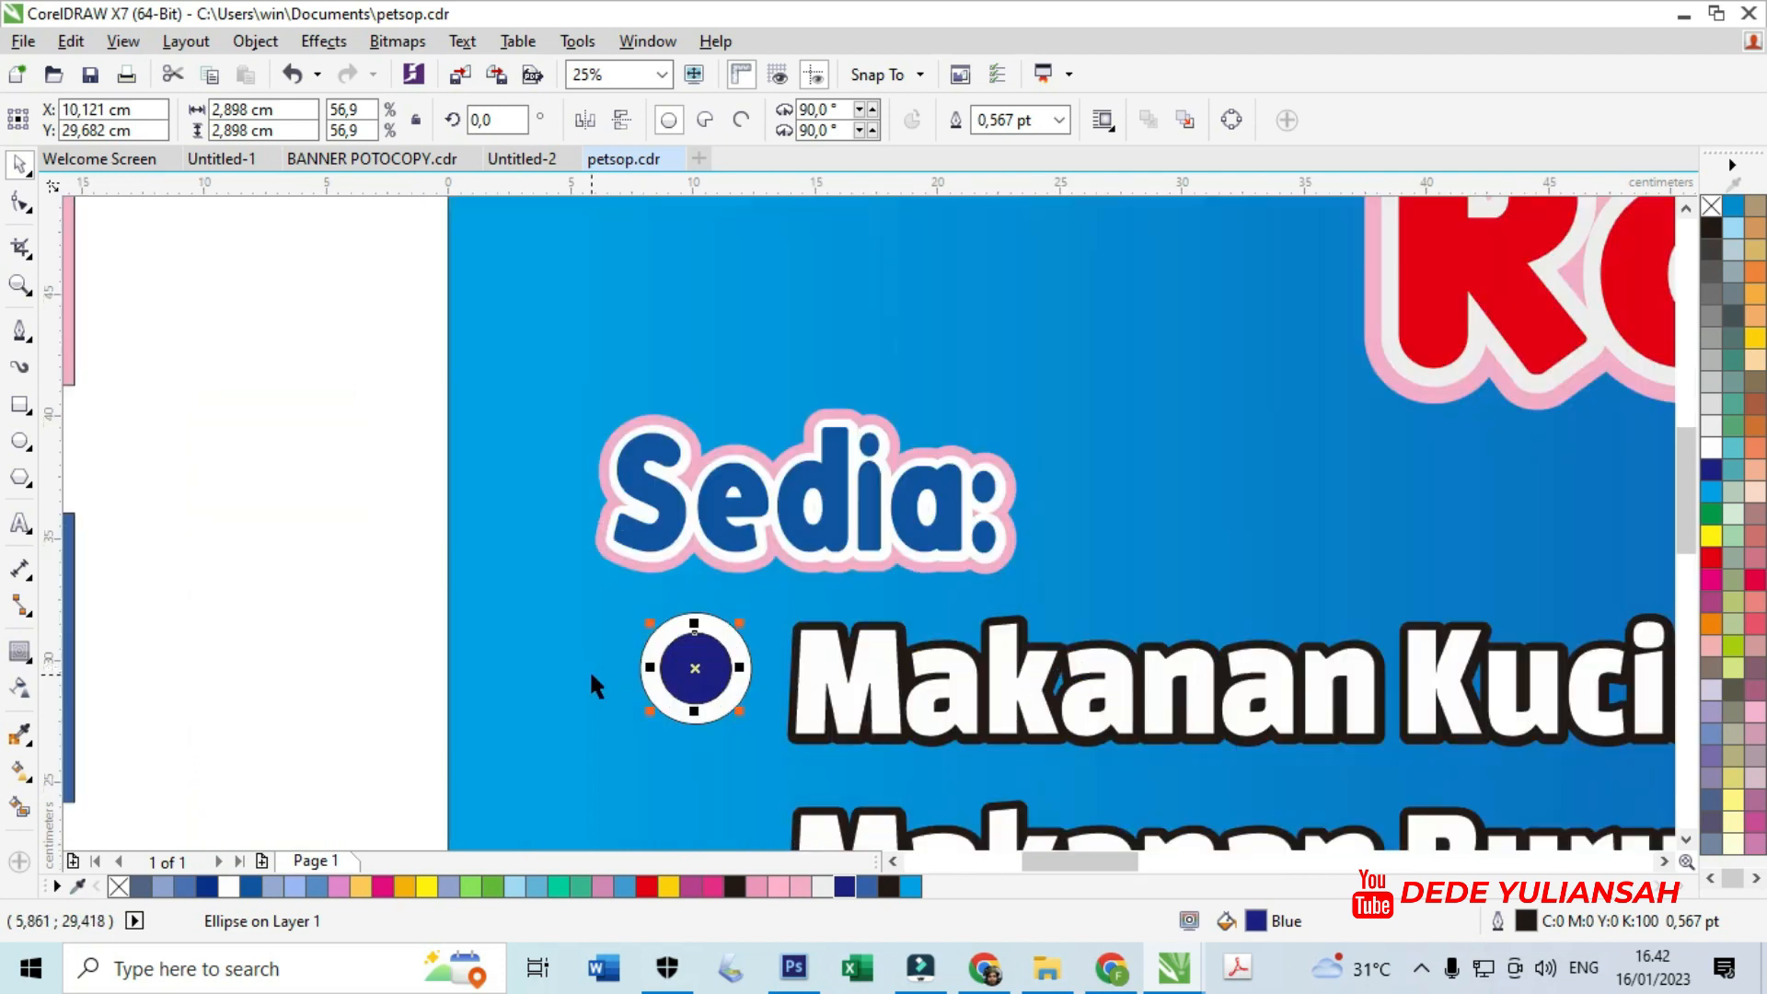
scroll(750, 655, up, 3)
drag(541, 585, 565, 564)
scroll(558, 583, down, 3)
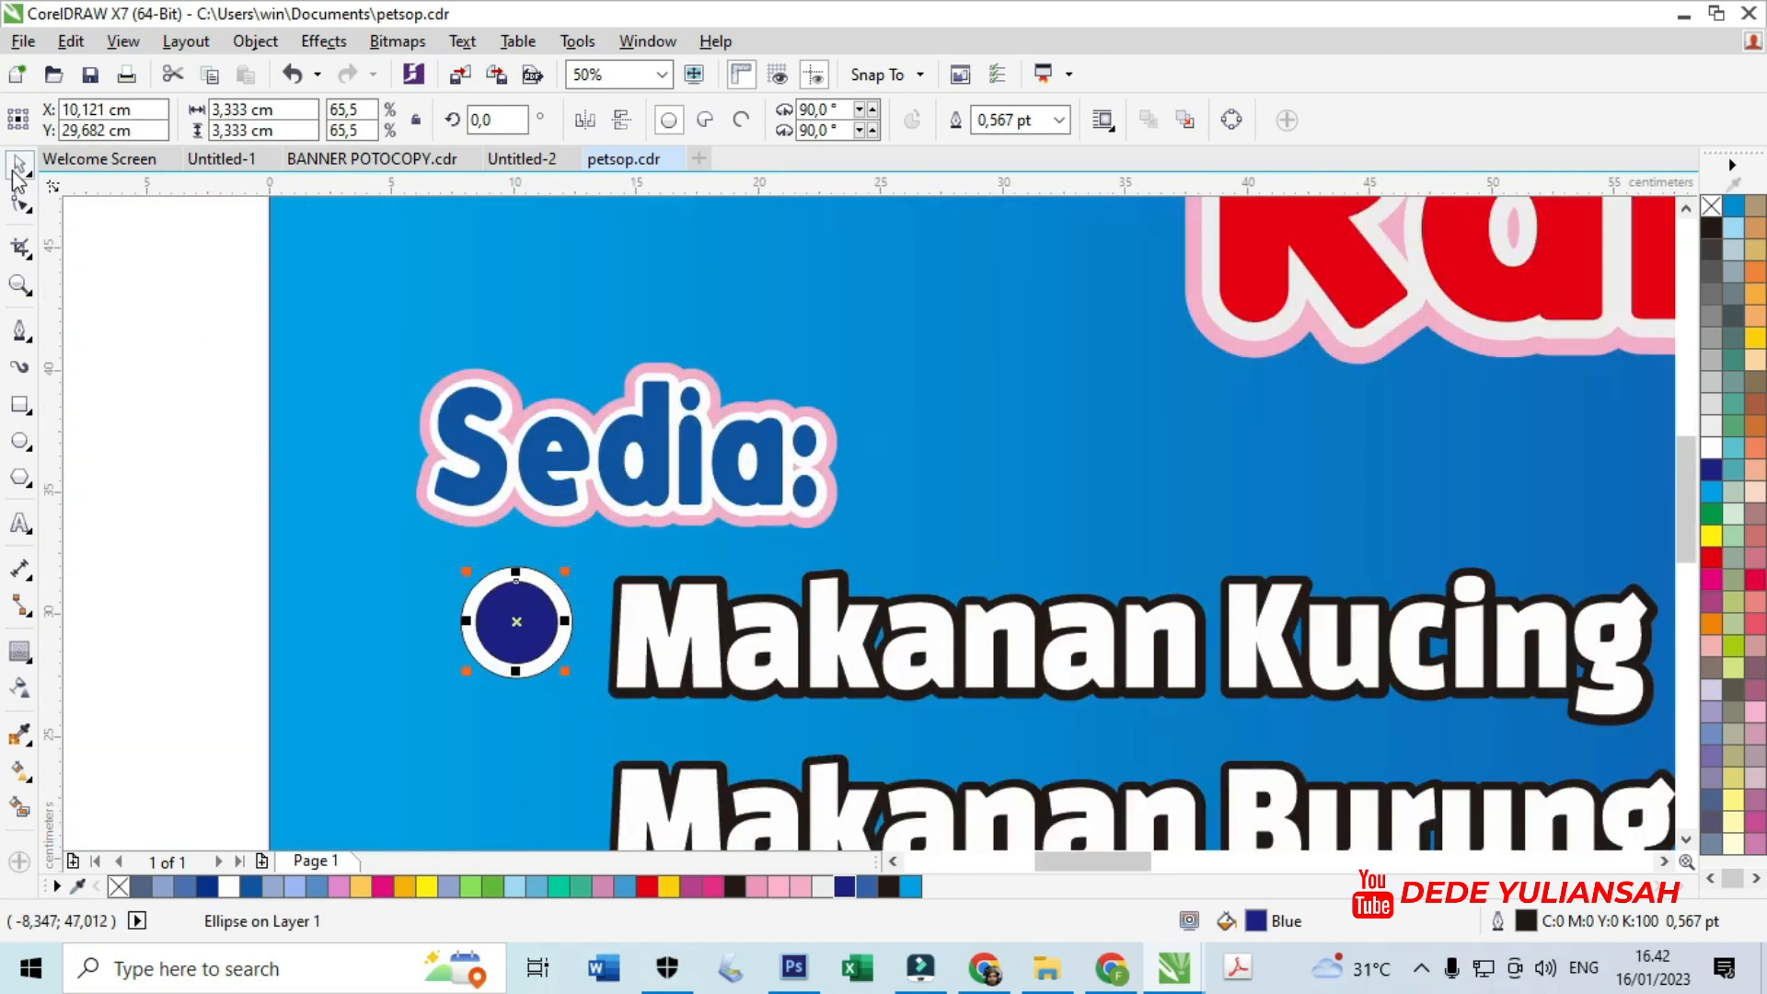
- Remove the outlines from both circles
drag(217, 494, 600, 699)
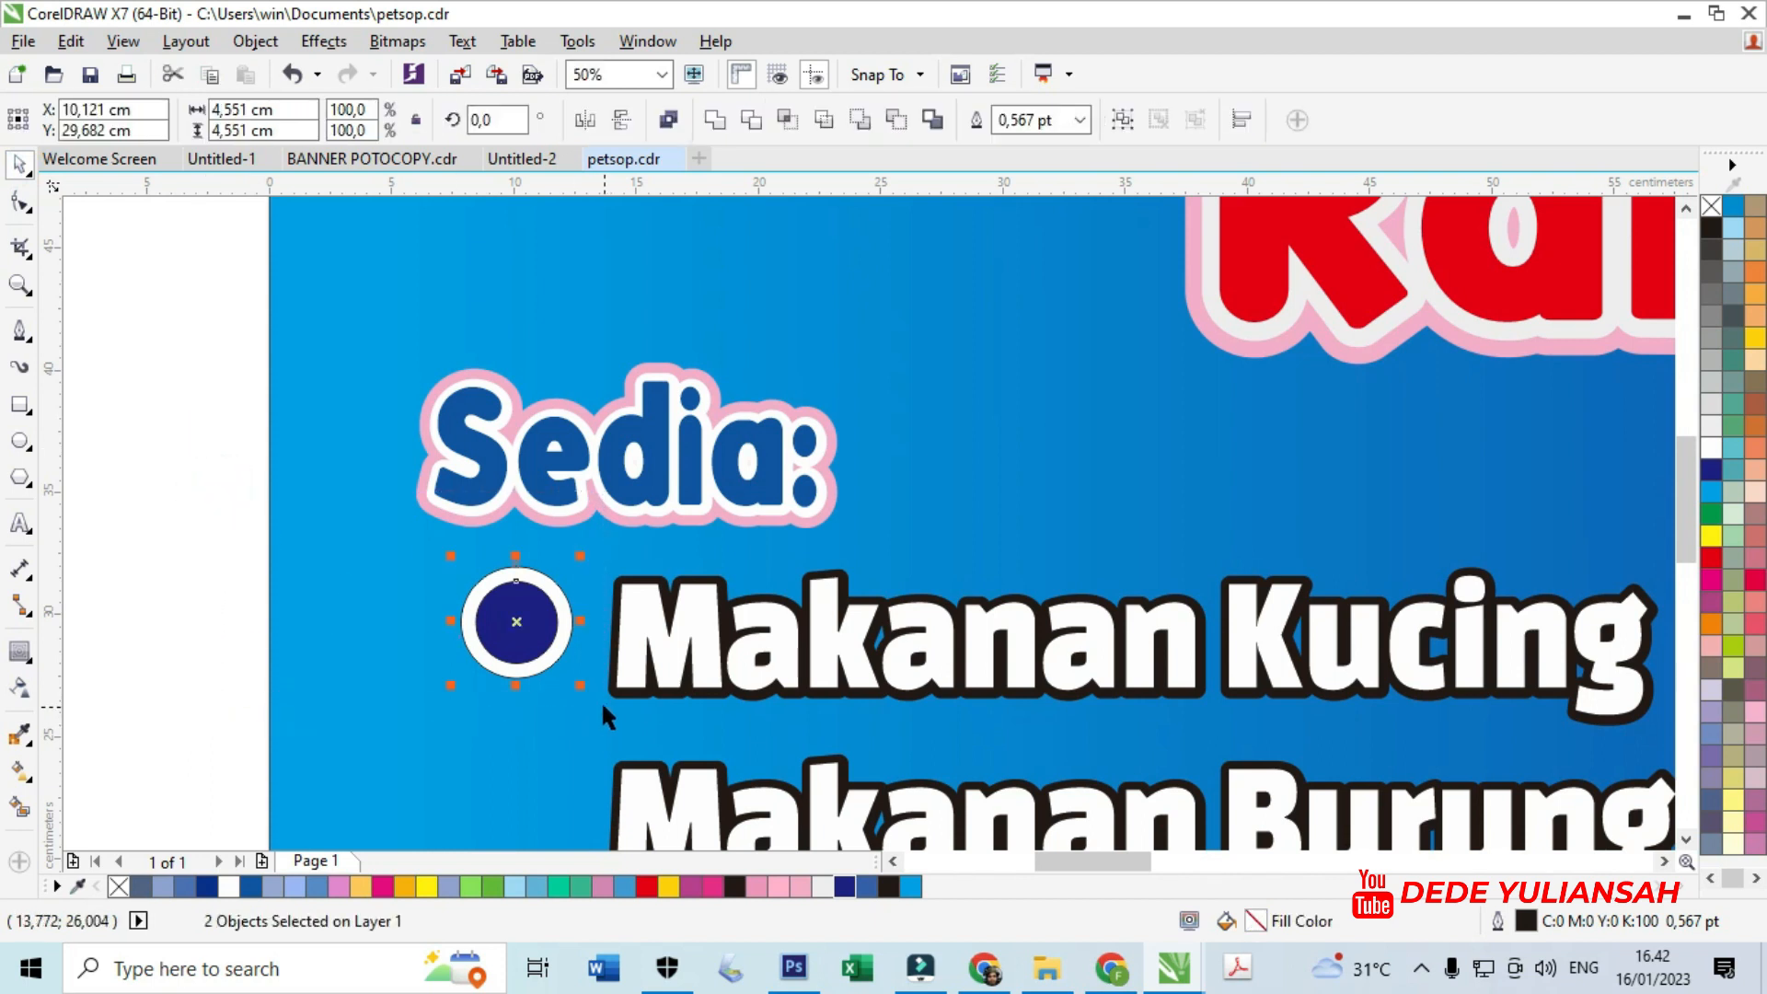
right_click(538, 628)
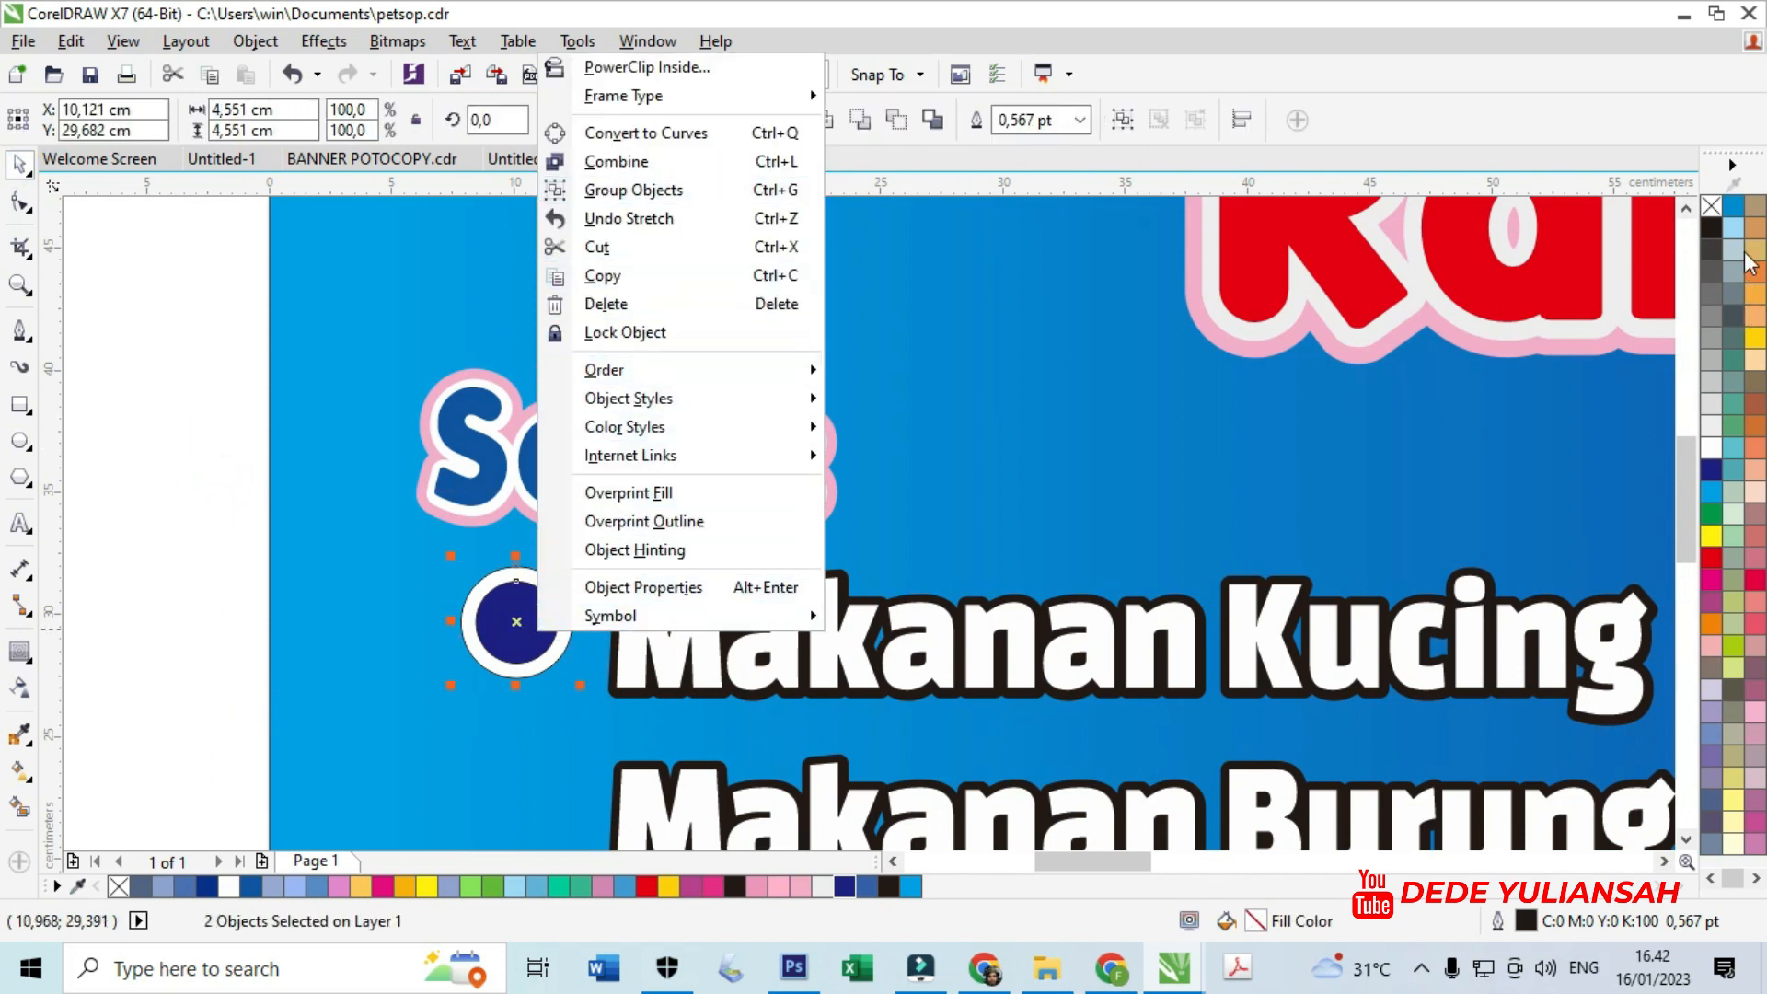
click(1708, 206)
right_click(1709, 206)
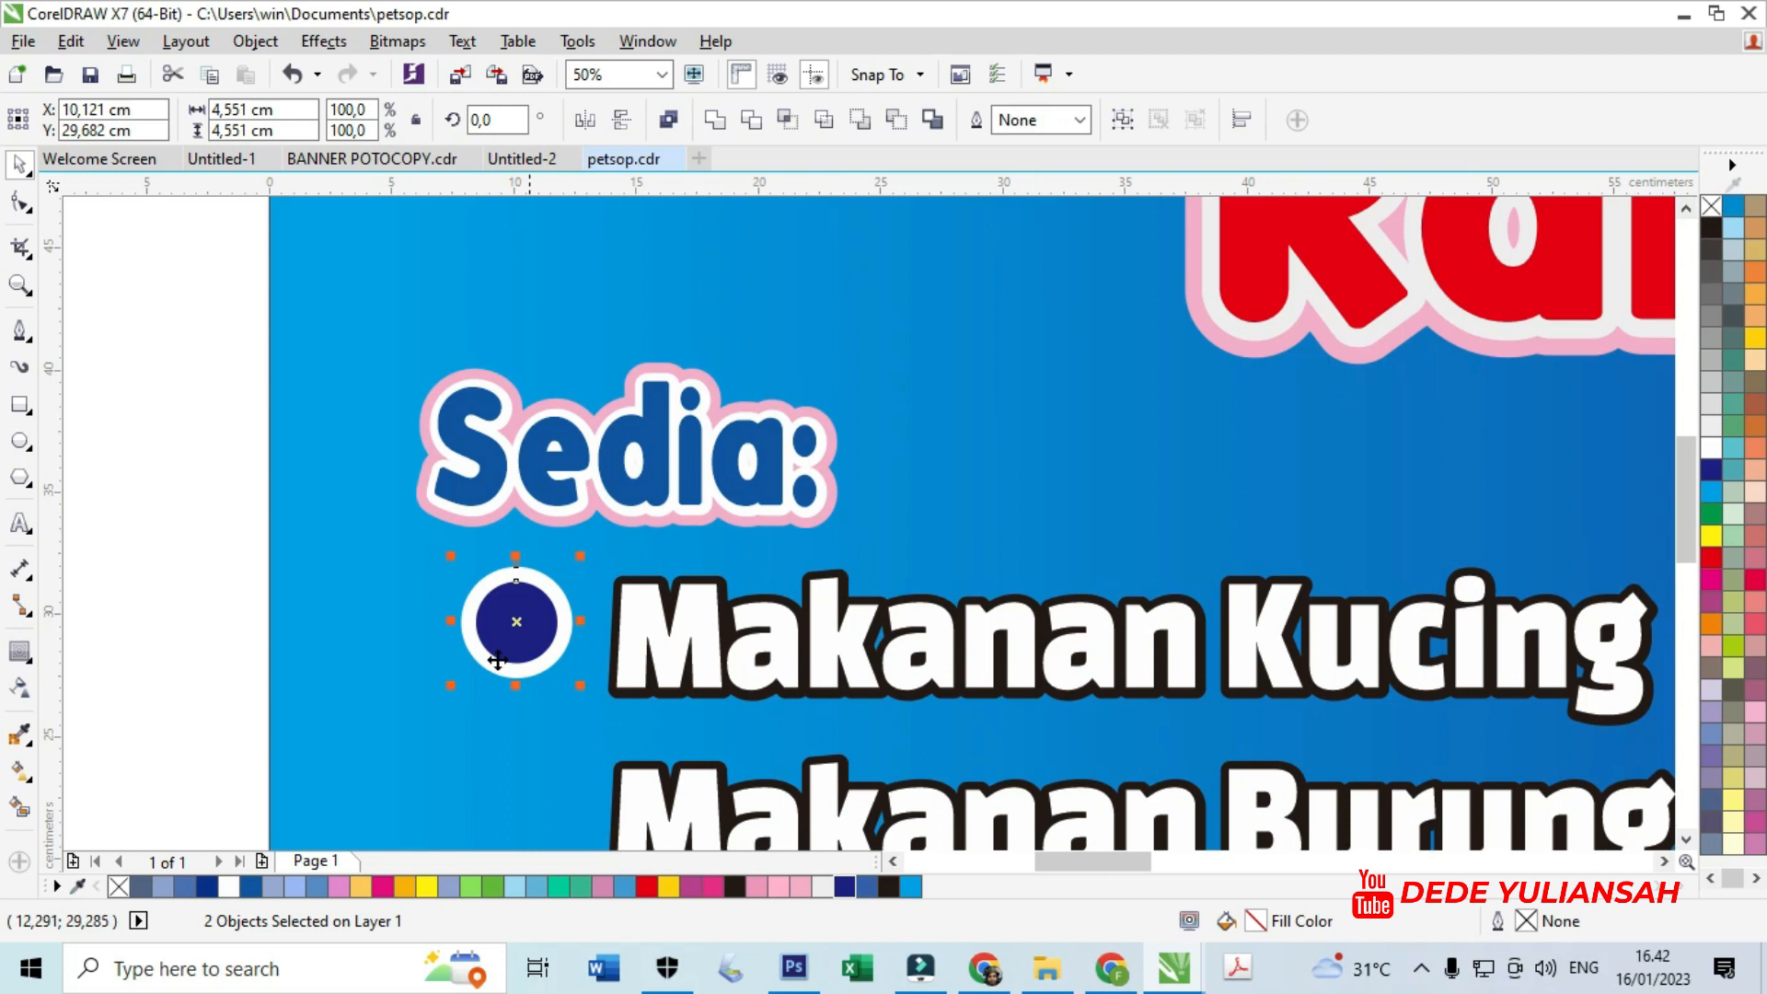
click(196, 666)
scroll(572, 639, up, 4)
- Add an offset pink copy of the circle behind the white ring as a shadow
drag(512, 678, 596, 715)
click(800, 886)
shift+click(212, 440)
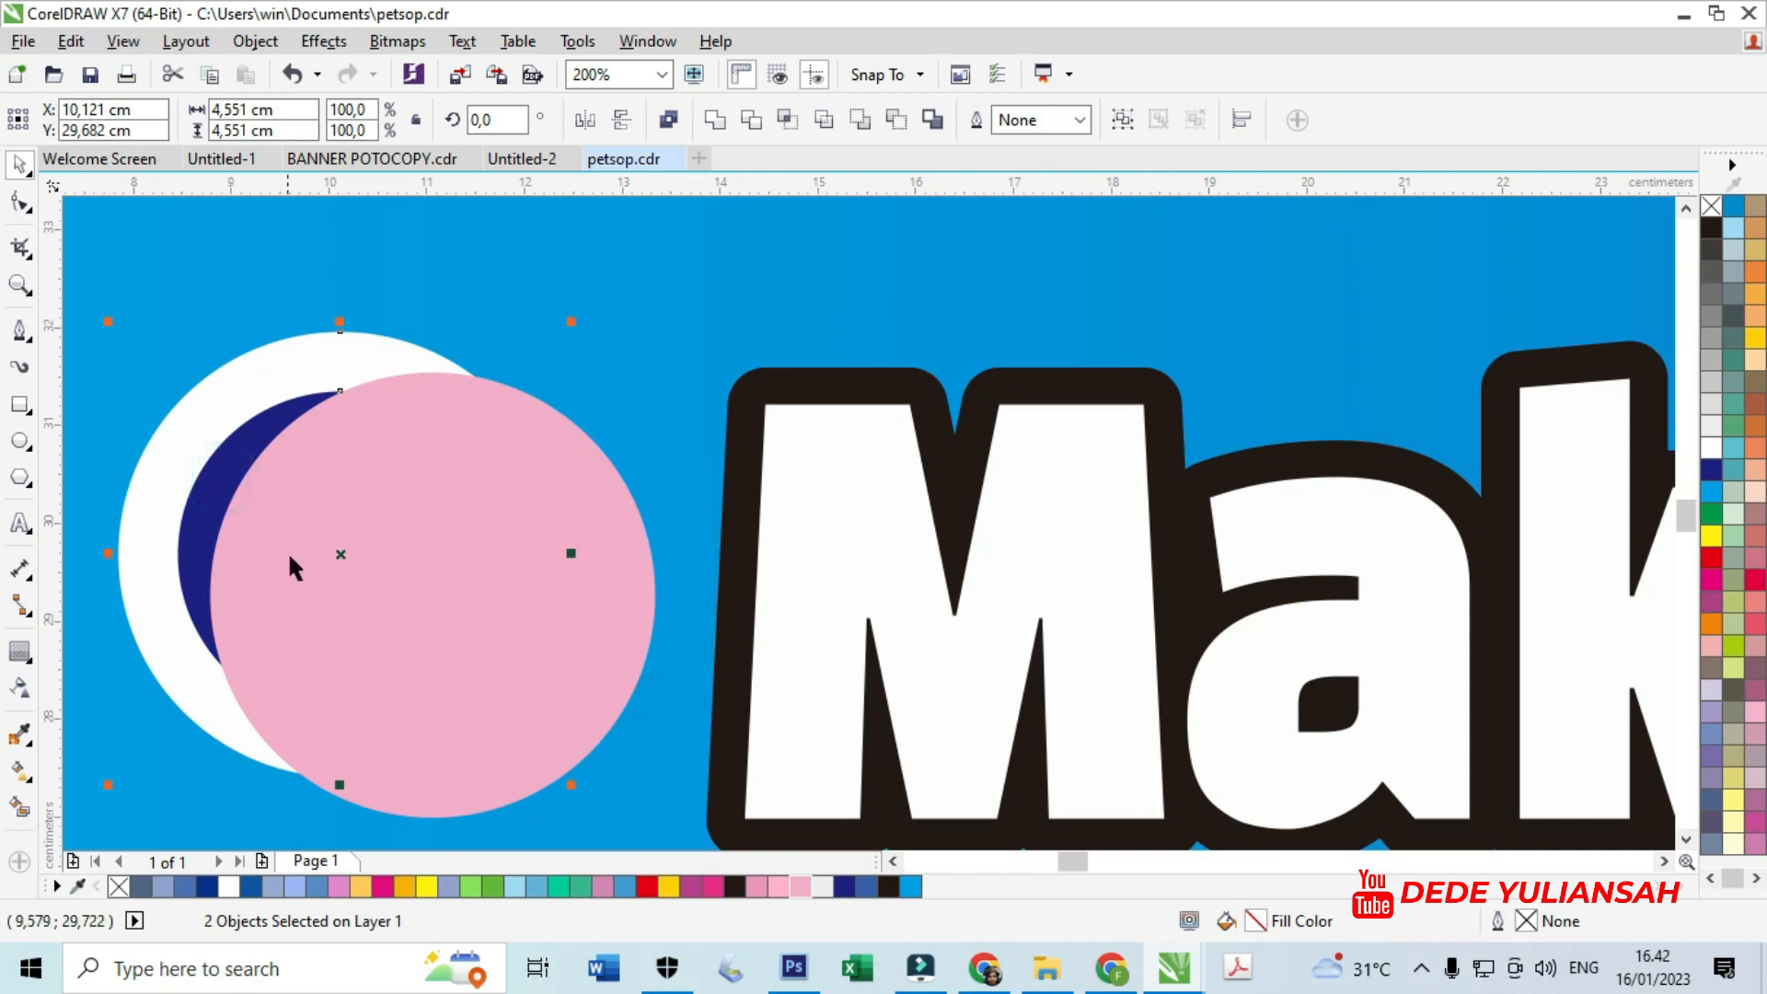
key(shift+Page_Up)
scroll(810, 606, down, 4)
click(221, 530)
scroll(736, 655, up, 4)
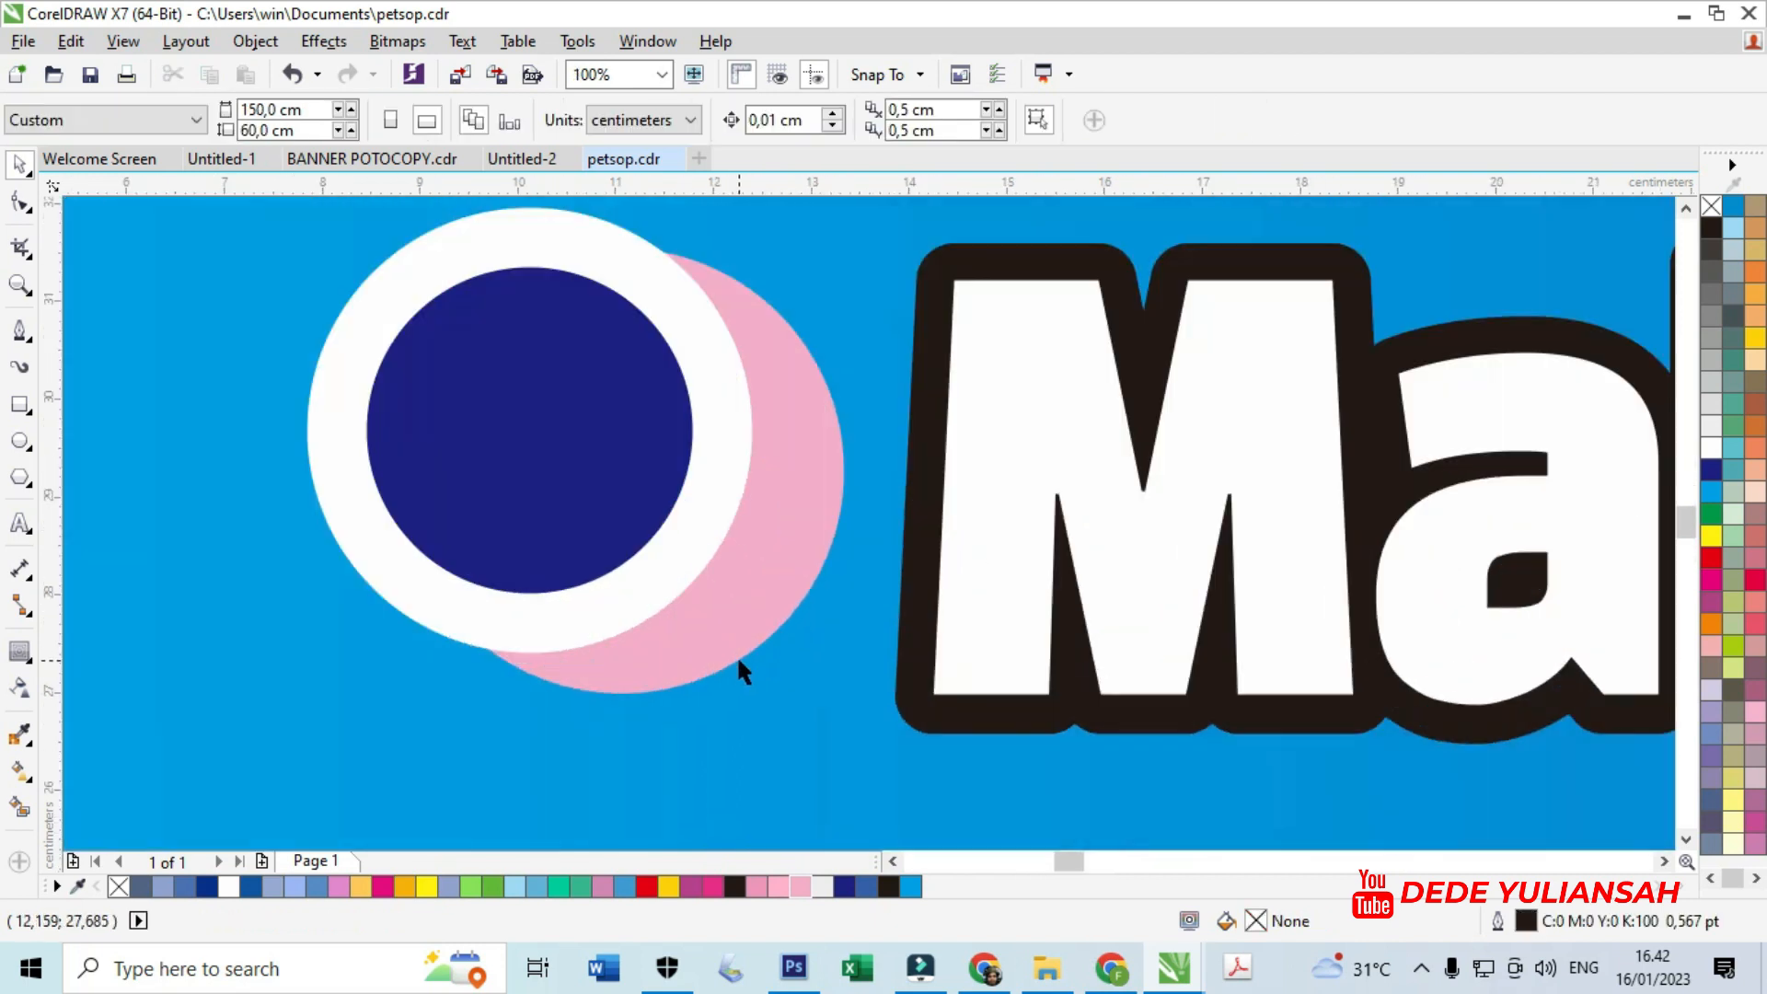
scroll(738, 660, up, 1)
drag(730, 635, 855, 721)
scroll(856, 664, down, 3)
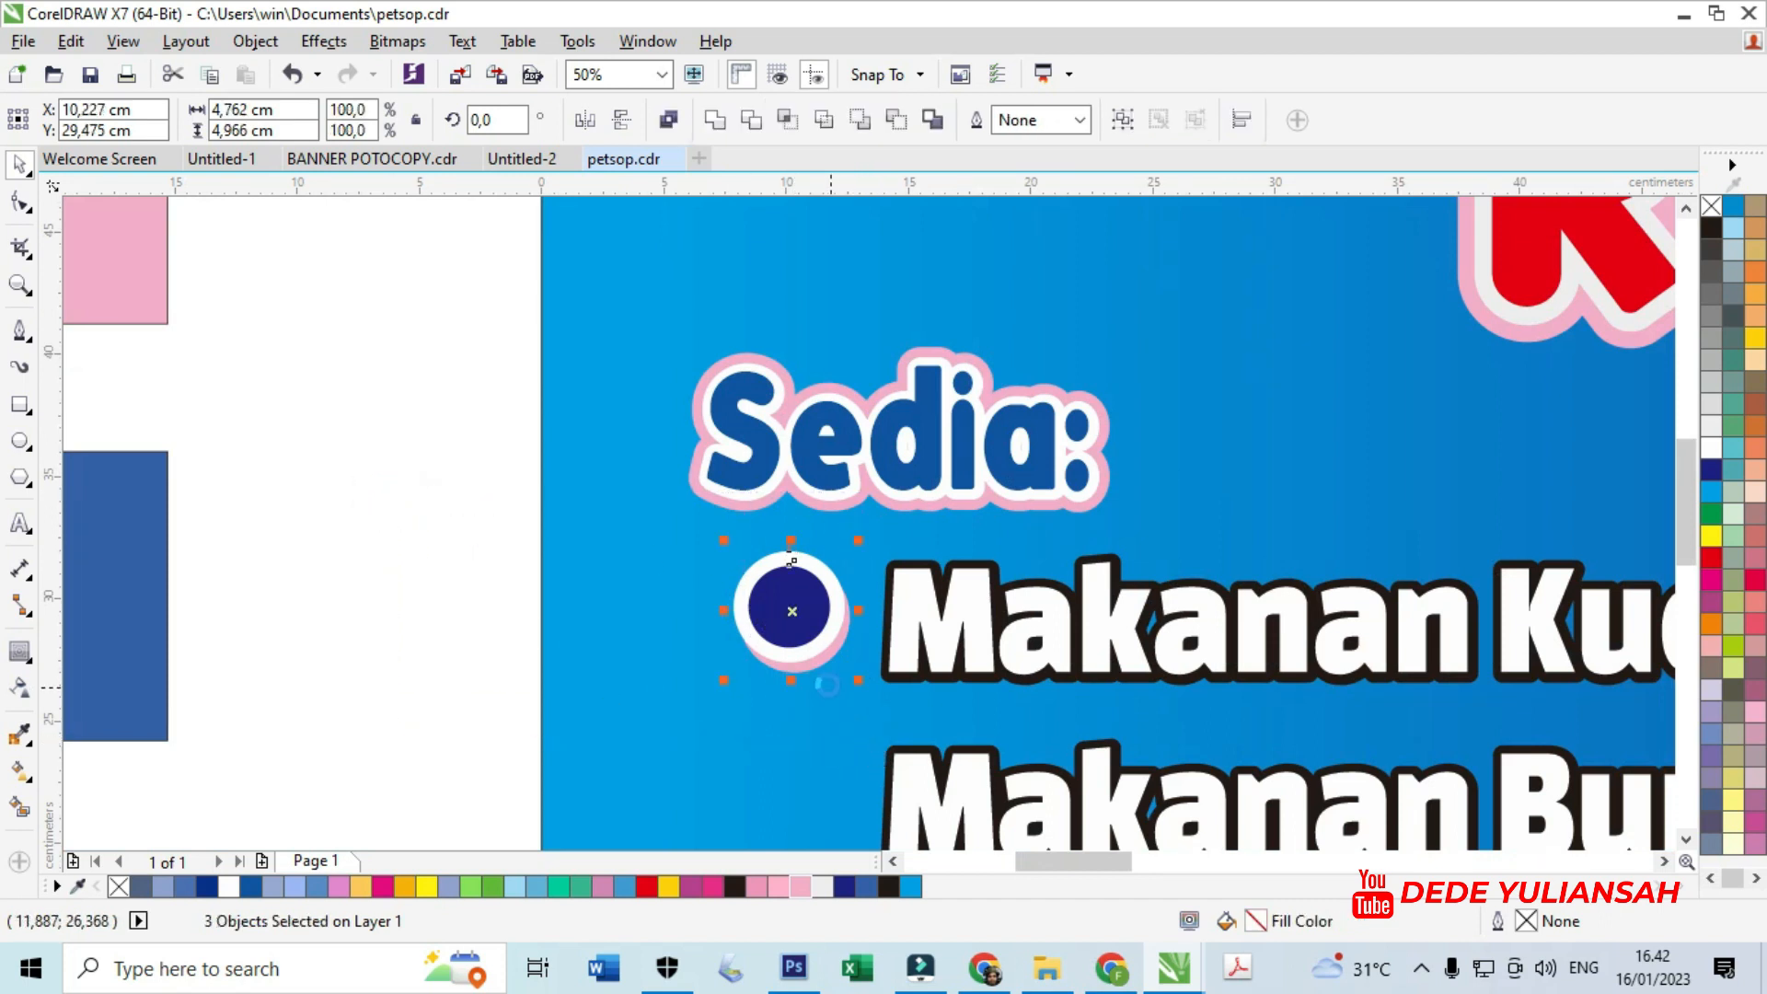
- Group the three circles into one bullet and shrink it
key(ctrl+g)
scroll(809, 560, up, 2)
drag(894, 531, 833, 745)
scroll(854, 575, down, 4)
scroll(856, 611, up, 4)
scroll(843, 589, down, 2)
- Repeat the bullet copy for the other Makanan lines and delete the extra bullet below Makanan Ayam
scroll(833, 676, down, 1)
key(ctrl+r)
key(ctrl+r)
scroll(833, 647, down, 2)
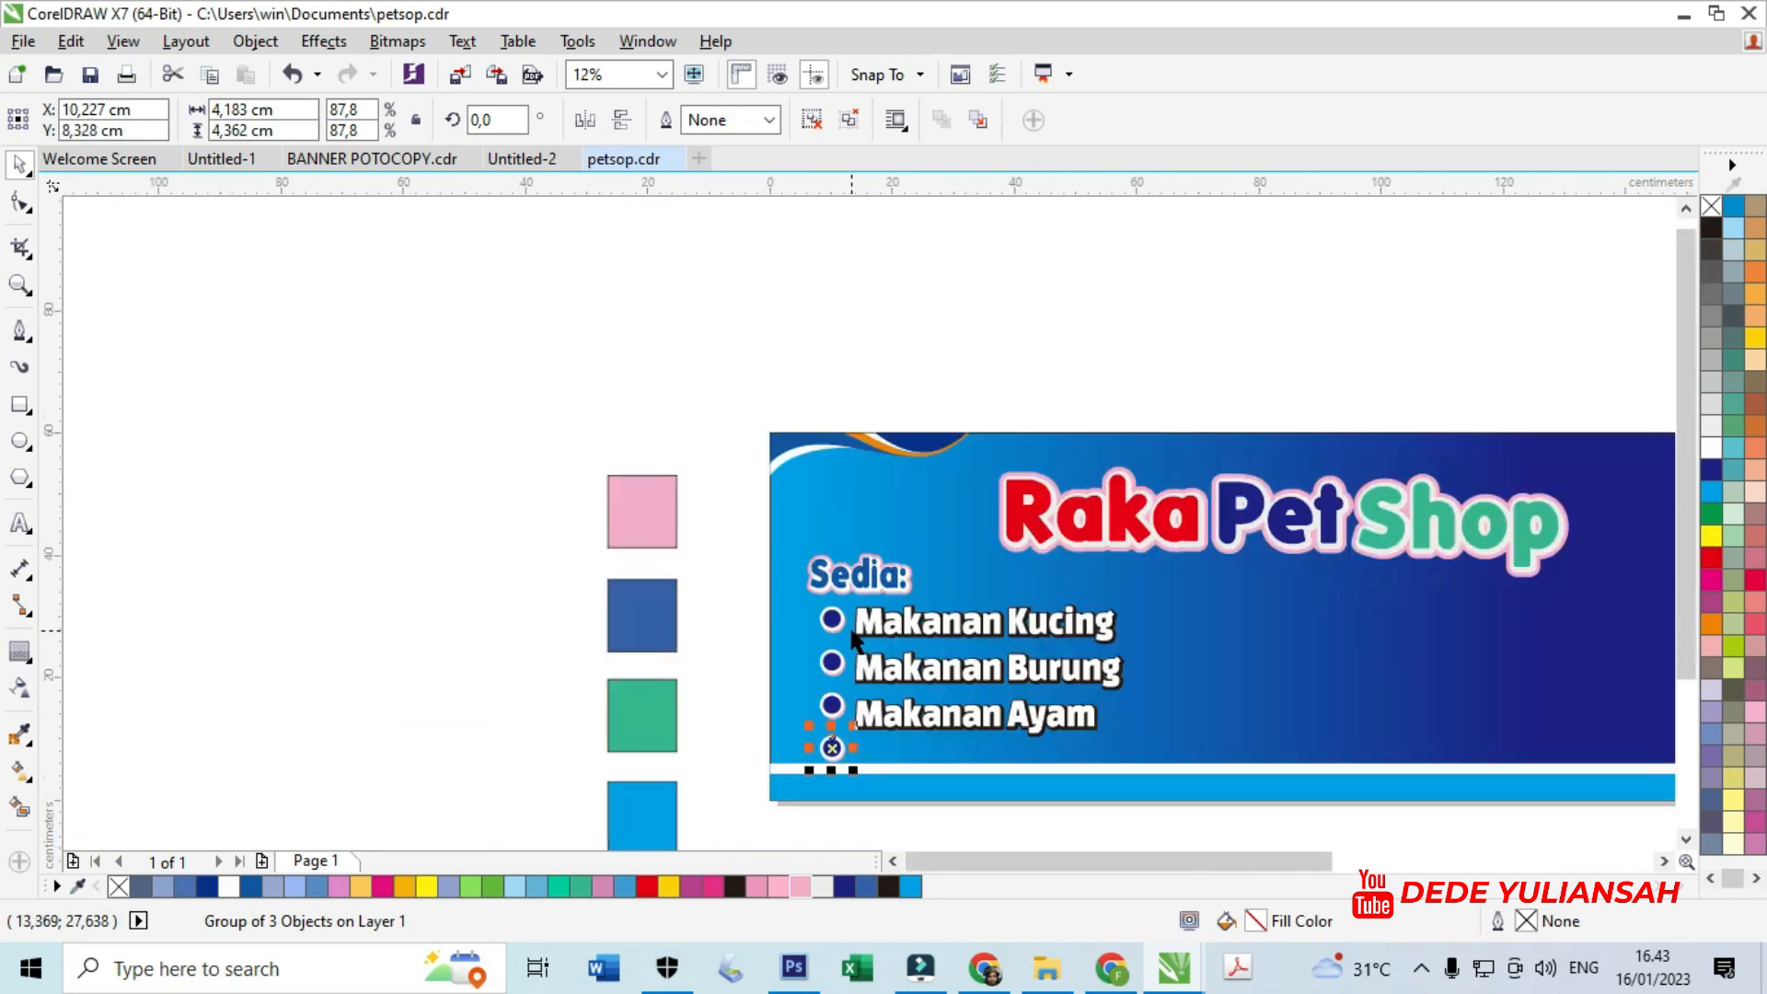
scroll(856, 722, up, 1)
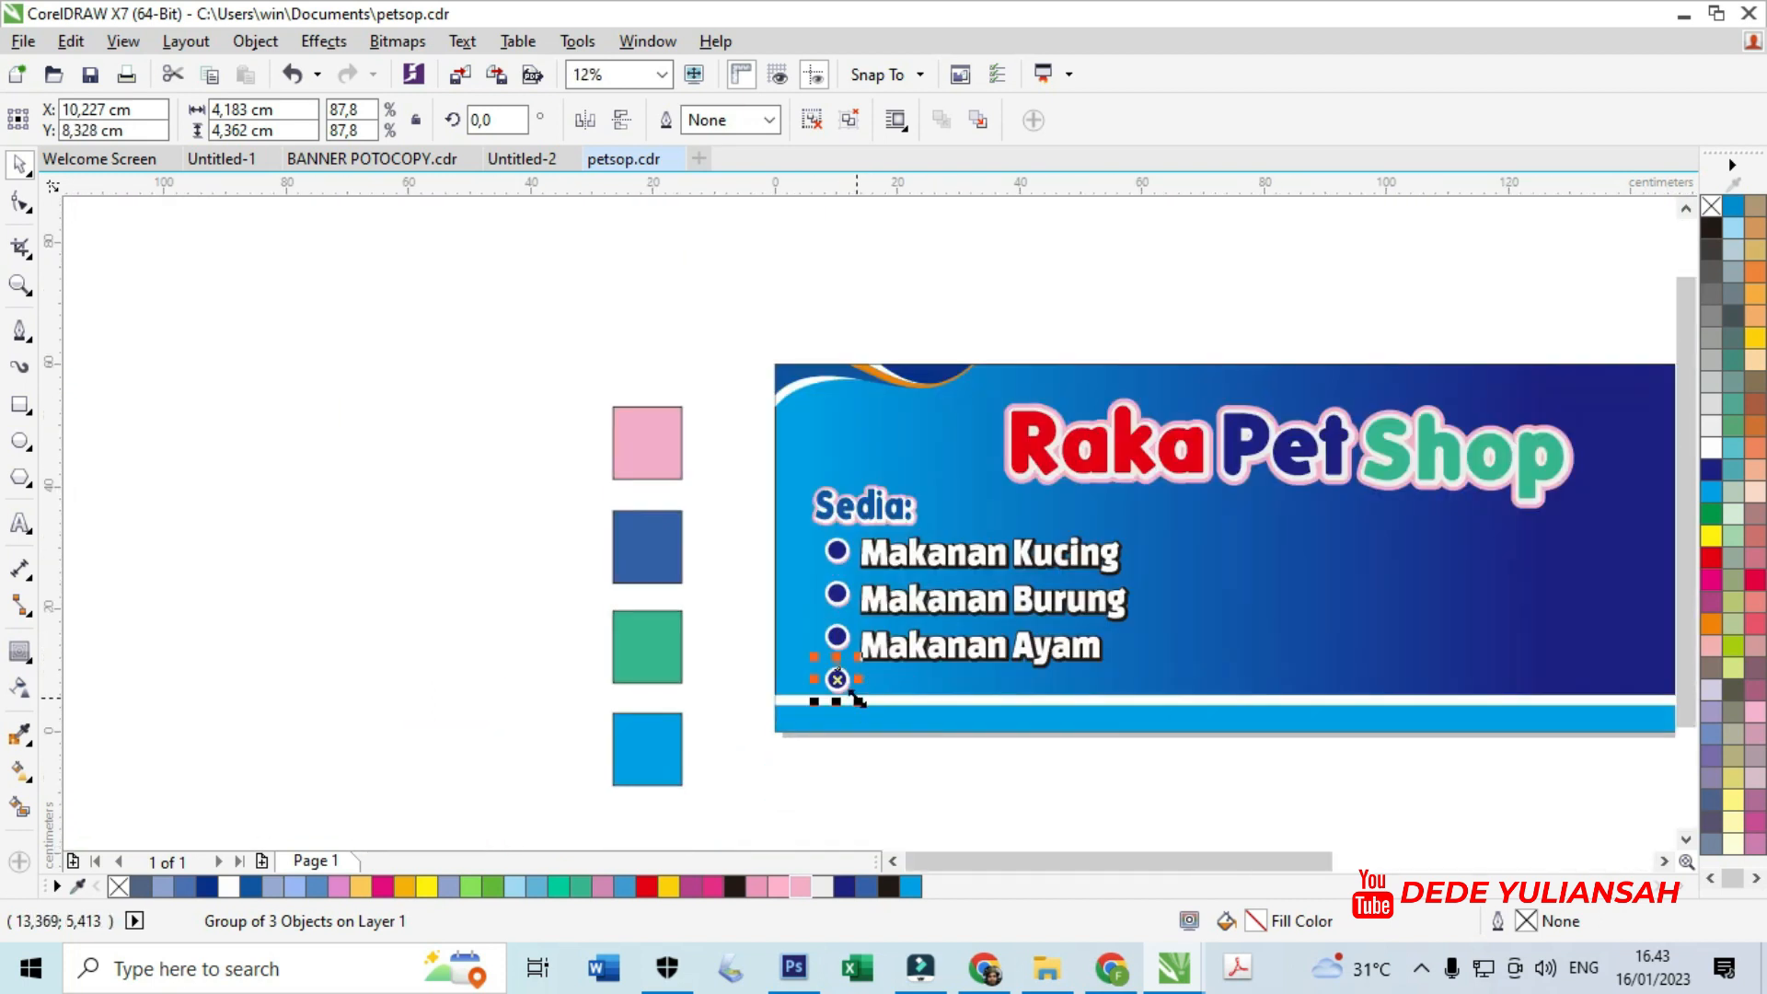
key(Delete)
scroll(808, 697, up, 2)
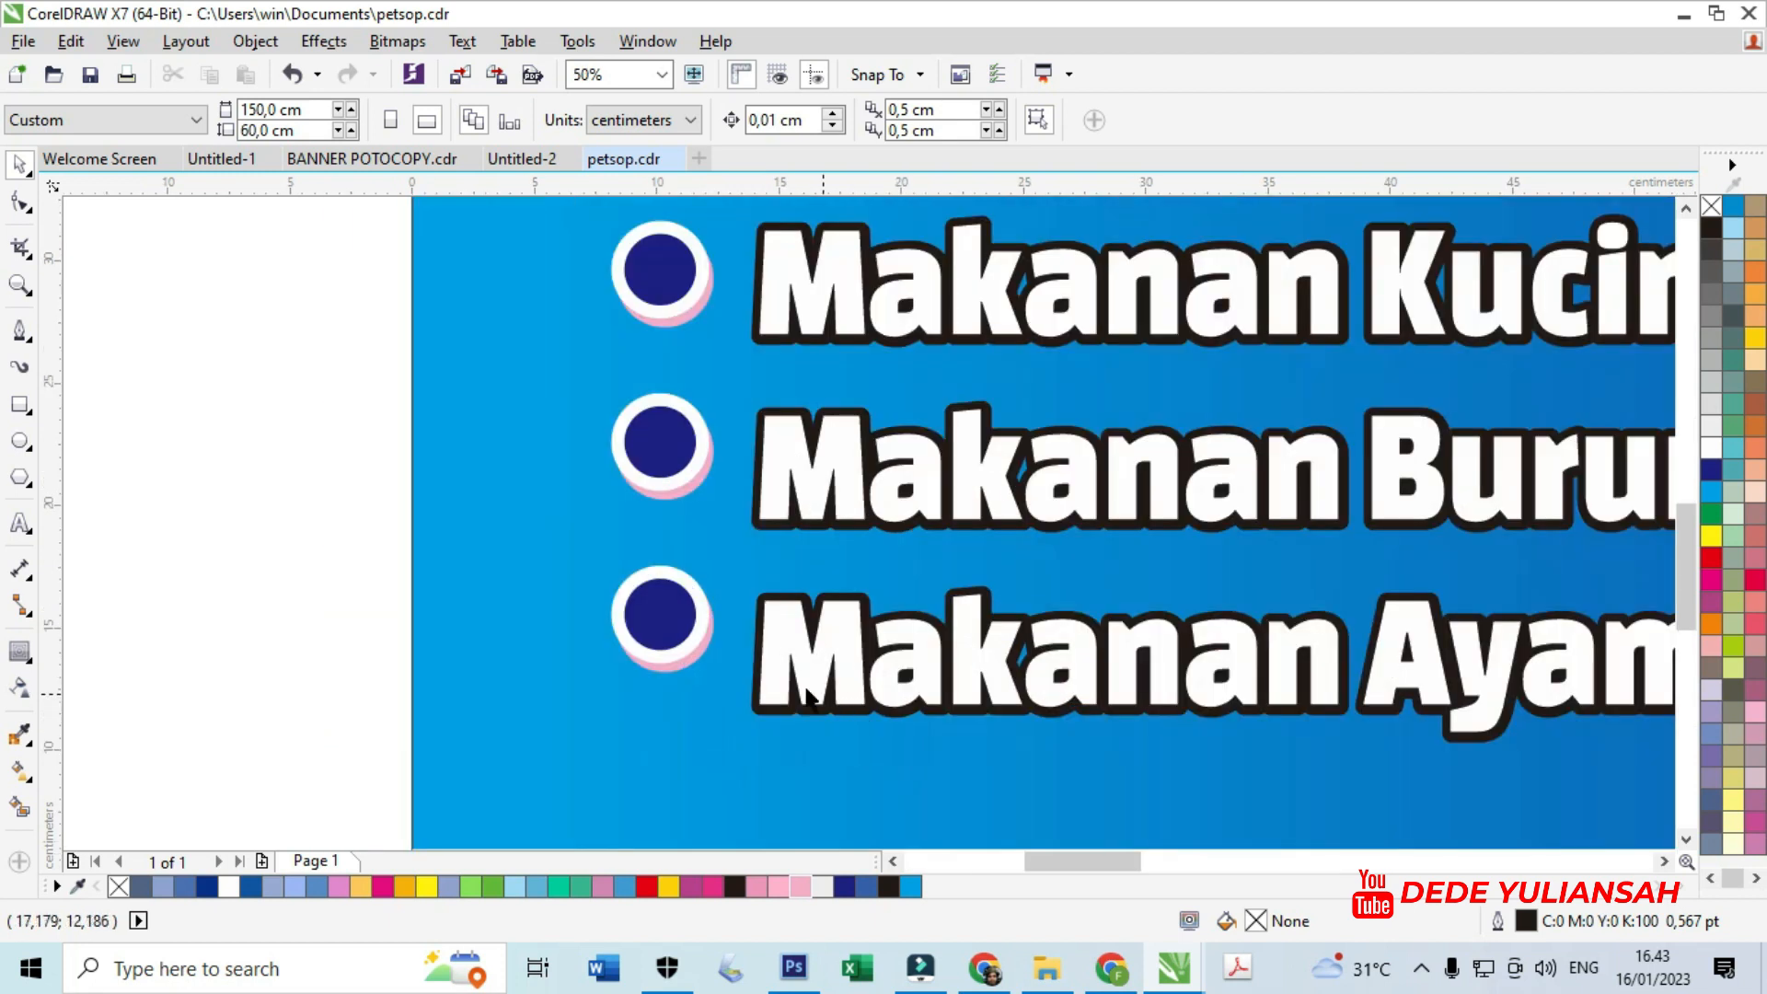
click(674, 605)
scroll(676, 617, down, 1)
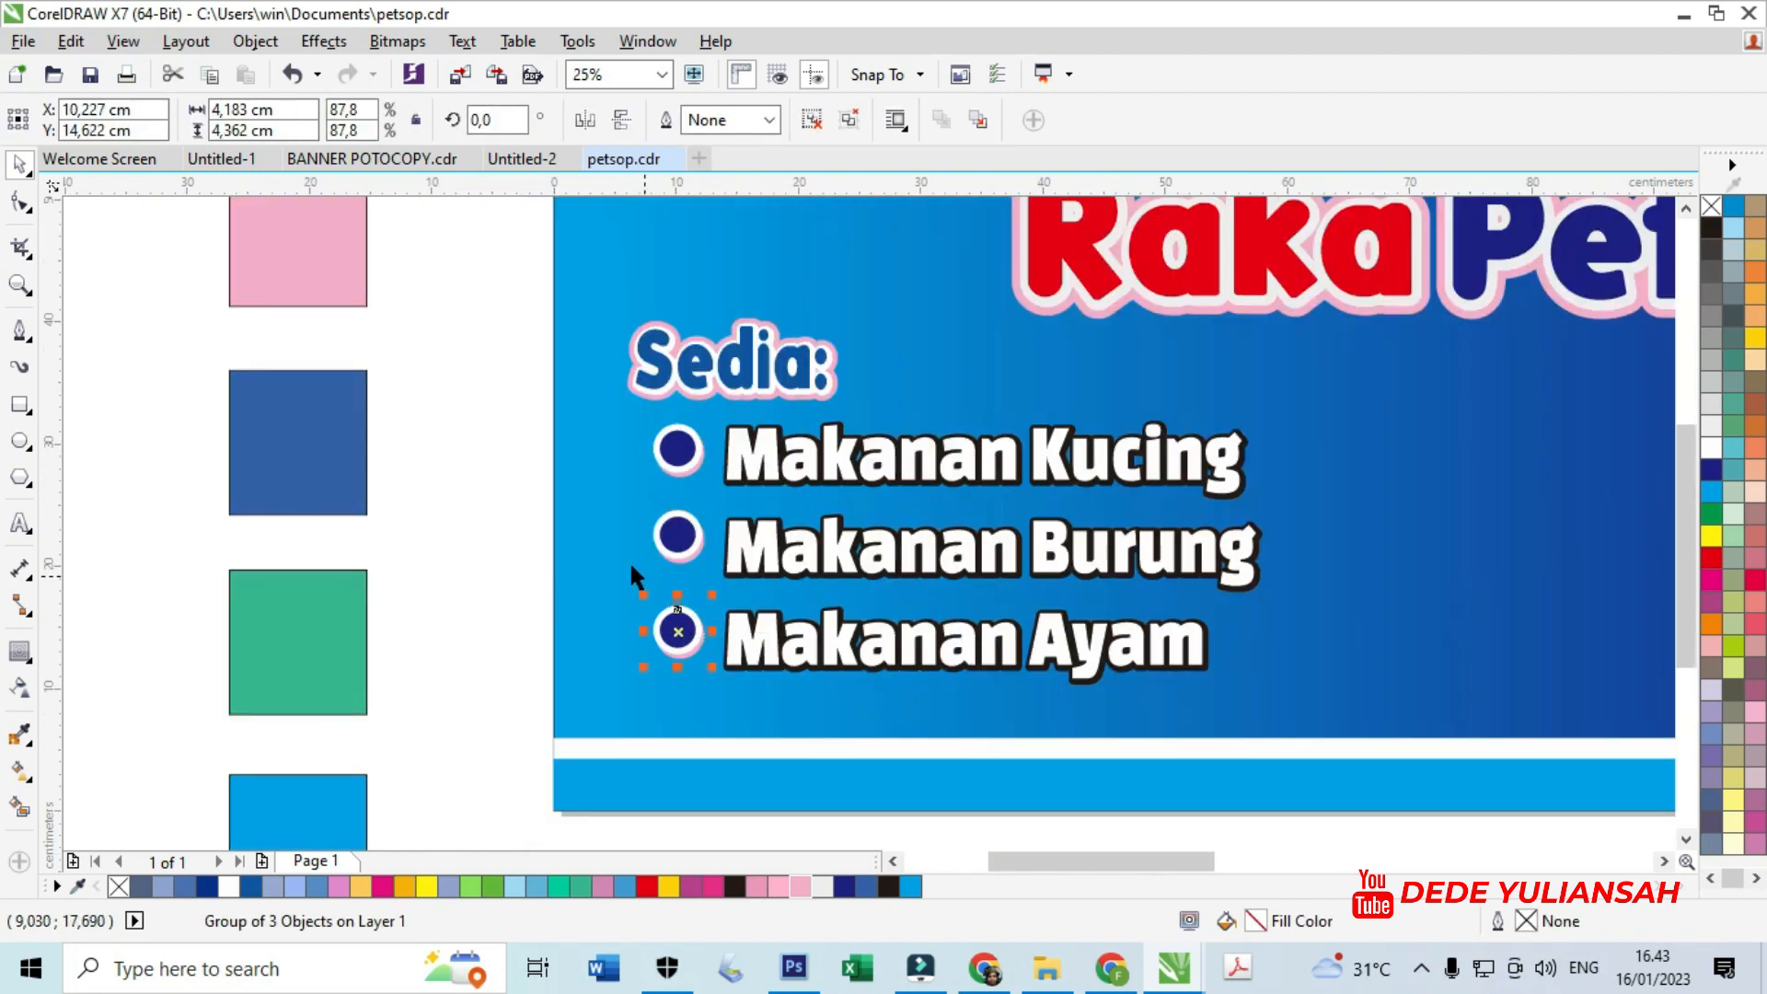
drag(644, 736, 732, 388)
scroll(696, 561, down, 1)
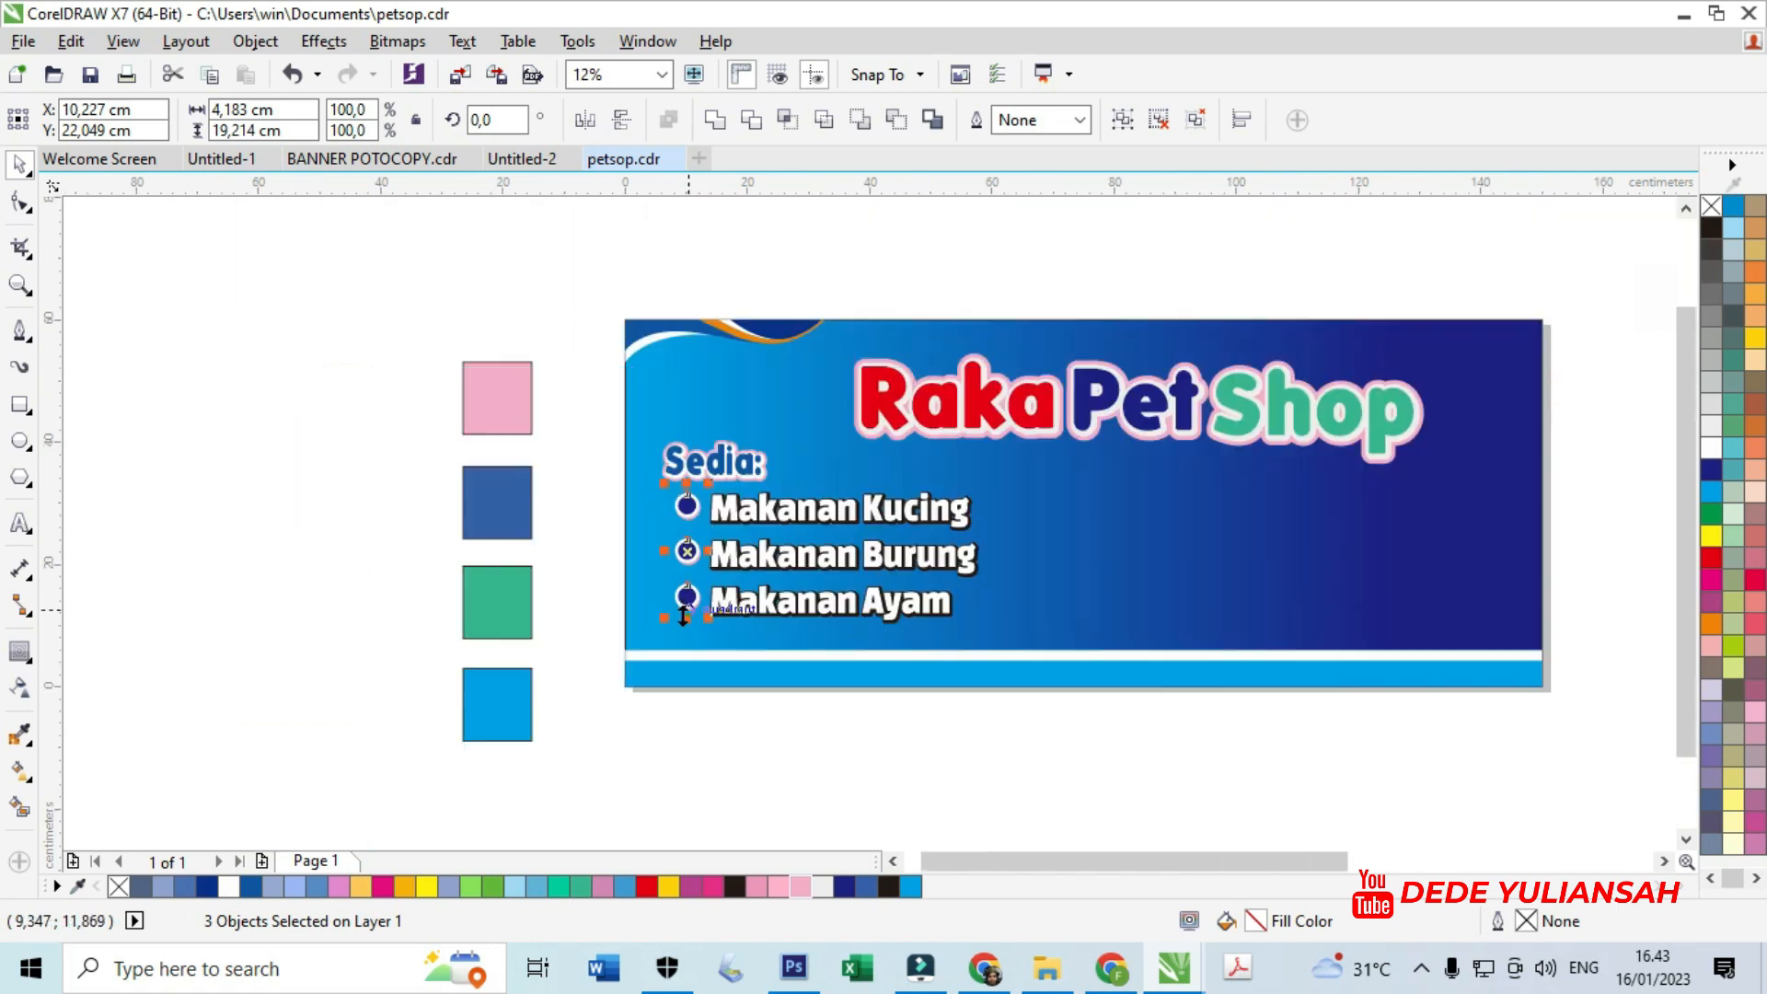
click(711, 779)
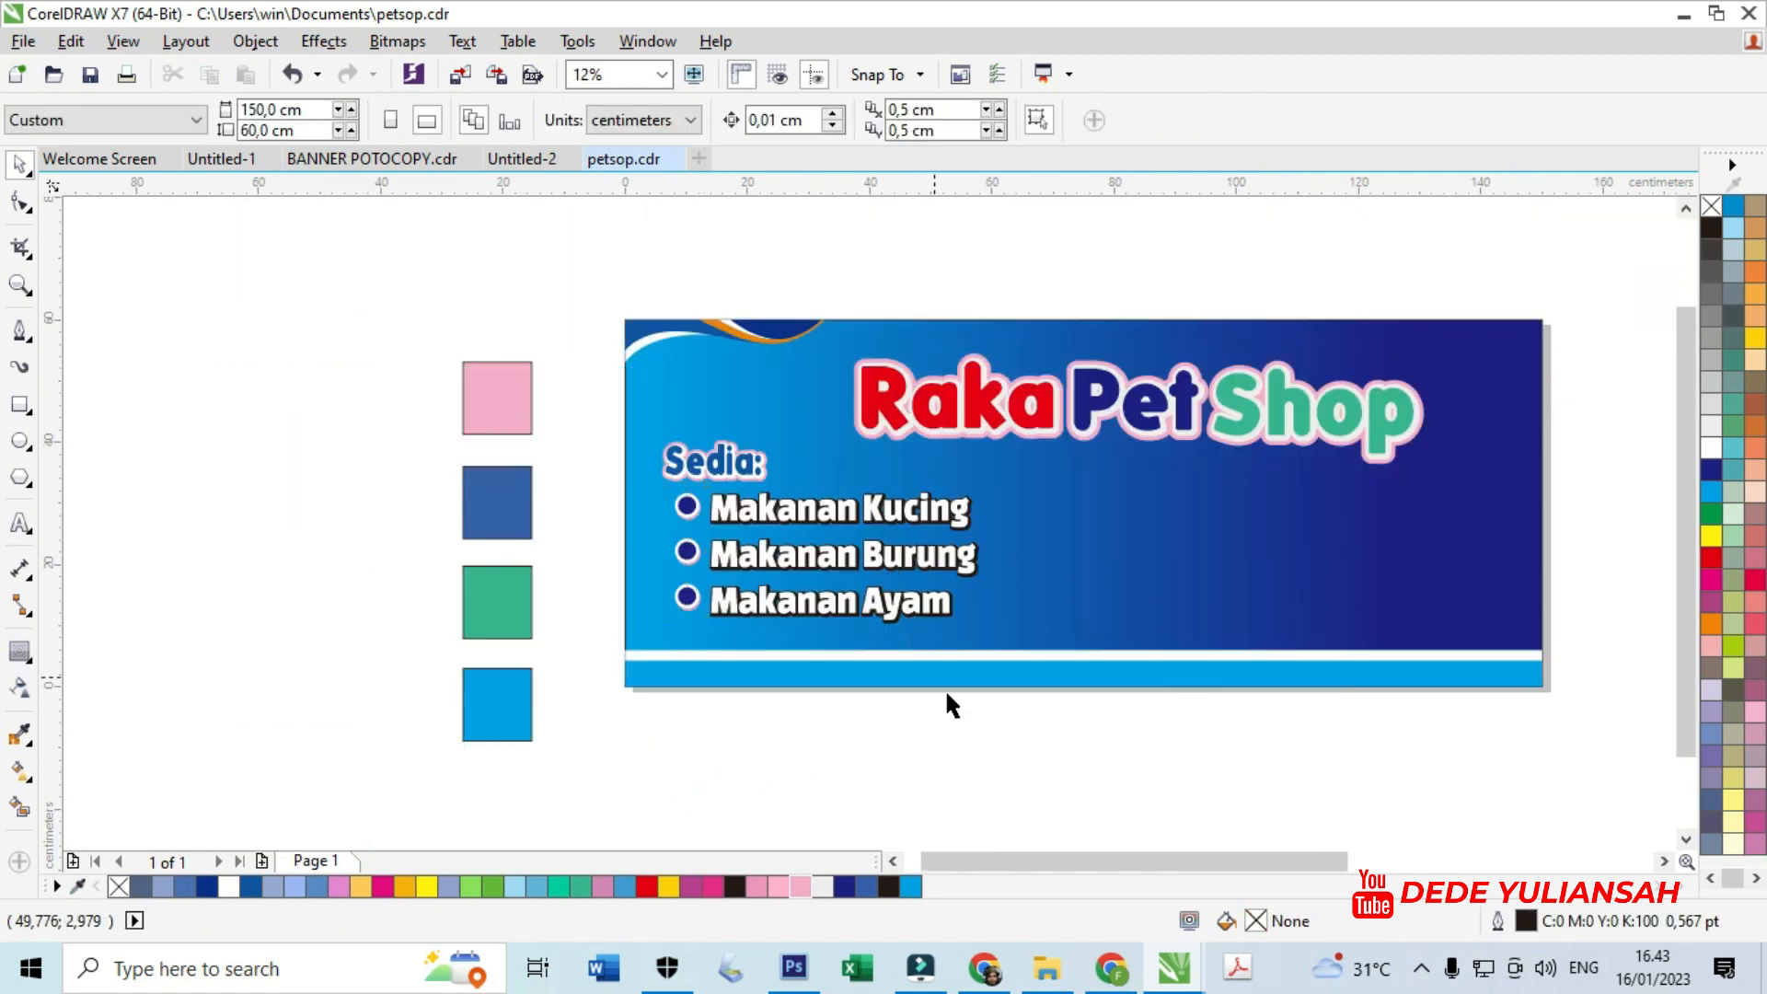
scroll(791, 671, down, 1)
scroll(916, 525, up, 1)
- Enlarge the Raka Pet Shop title group slightly
drag(620, 404, 1398, 697)
scroll(685, 506, up, 1)
drag(650, 514, 611, 485)
click(797, 335)
scroll(796, 334, down, 2)
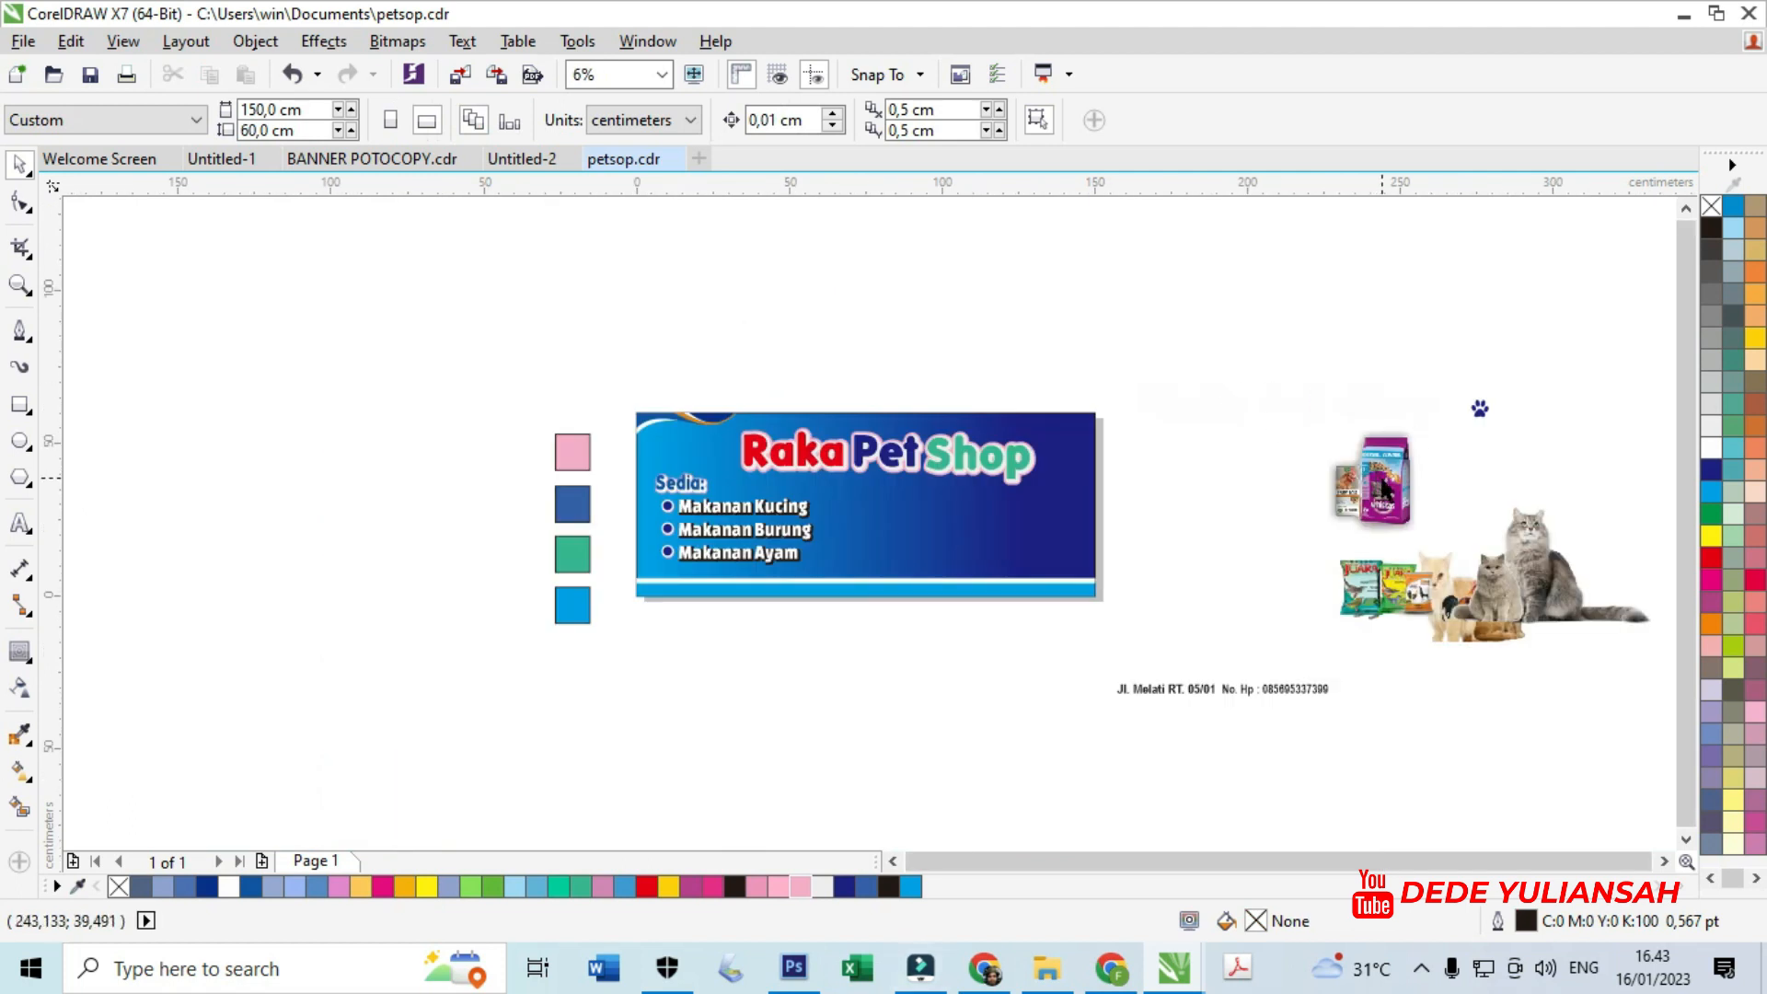
scroll(1385, 491, up, 1)
- Place the cat-food bags on the banner beside Shop and shift the title up and left
drag(1432, 499, 773, 471)
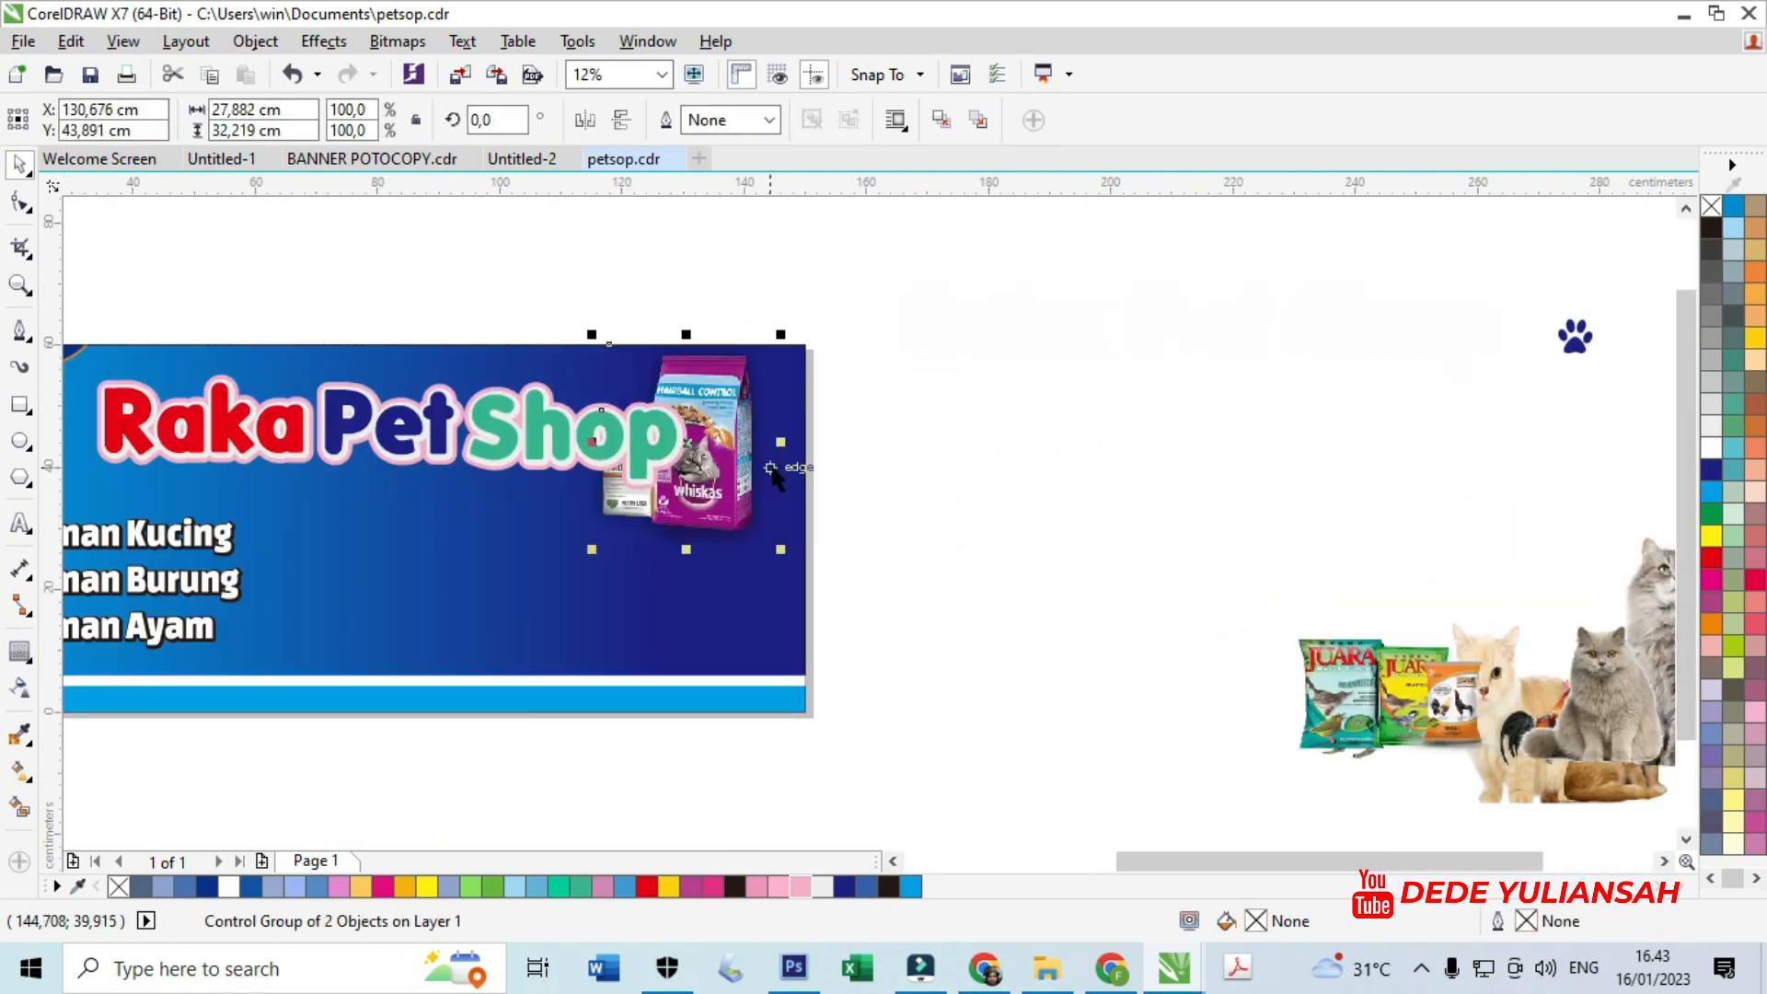
scroll(736, 384, up, 1)
drag(733, 383, 773, 409)
scroll(1055, 354, down, 1)
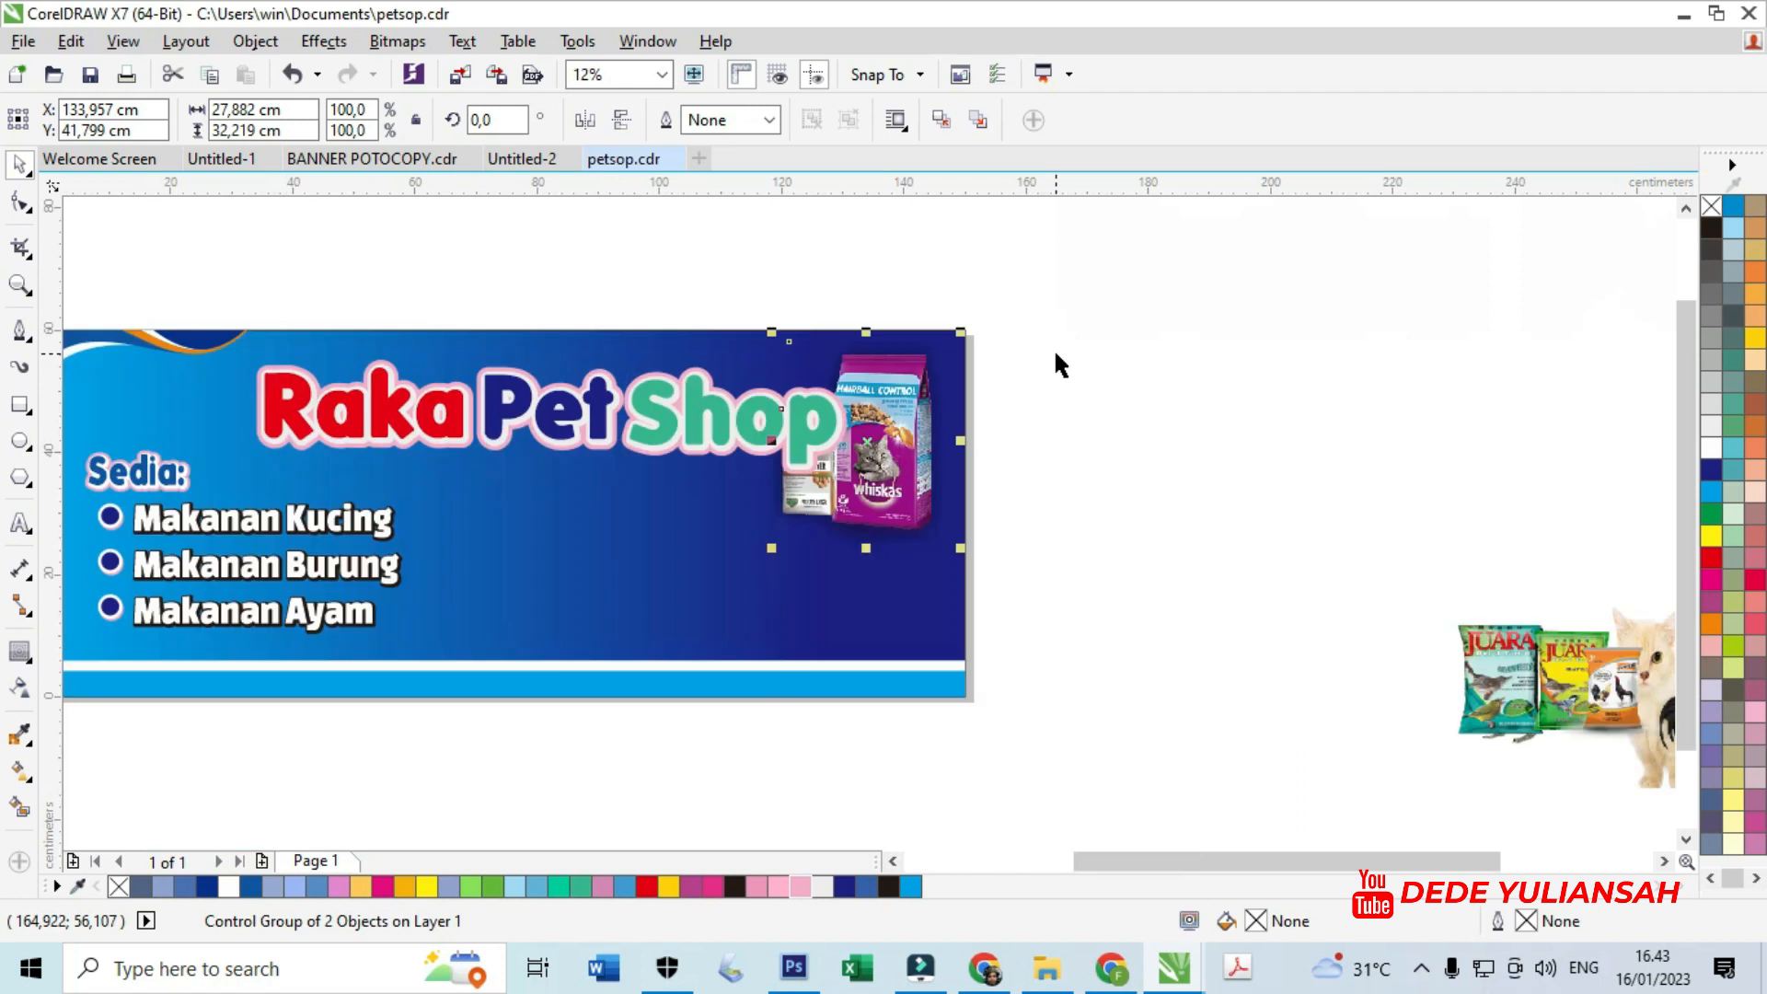
click(809, 411)
drag(809, 411, 706, 393)
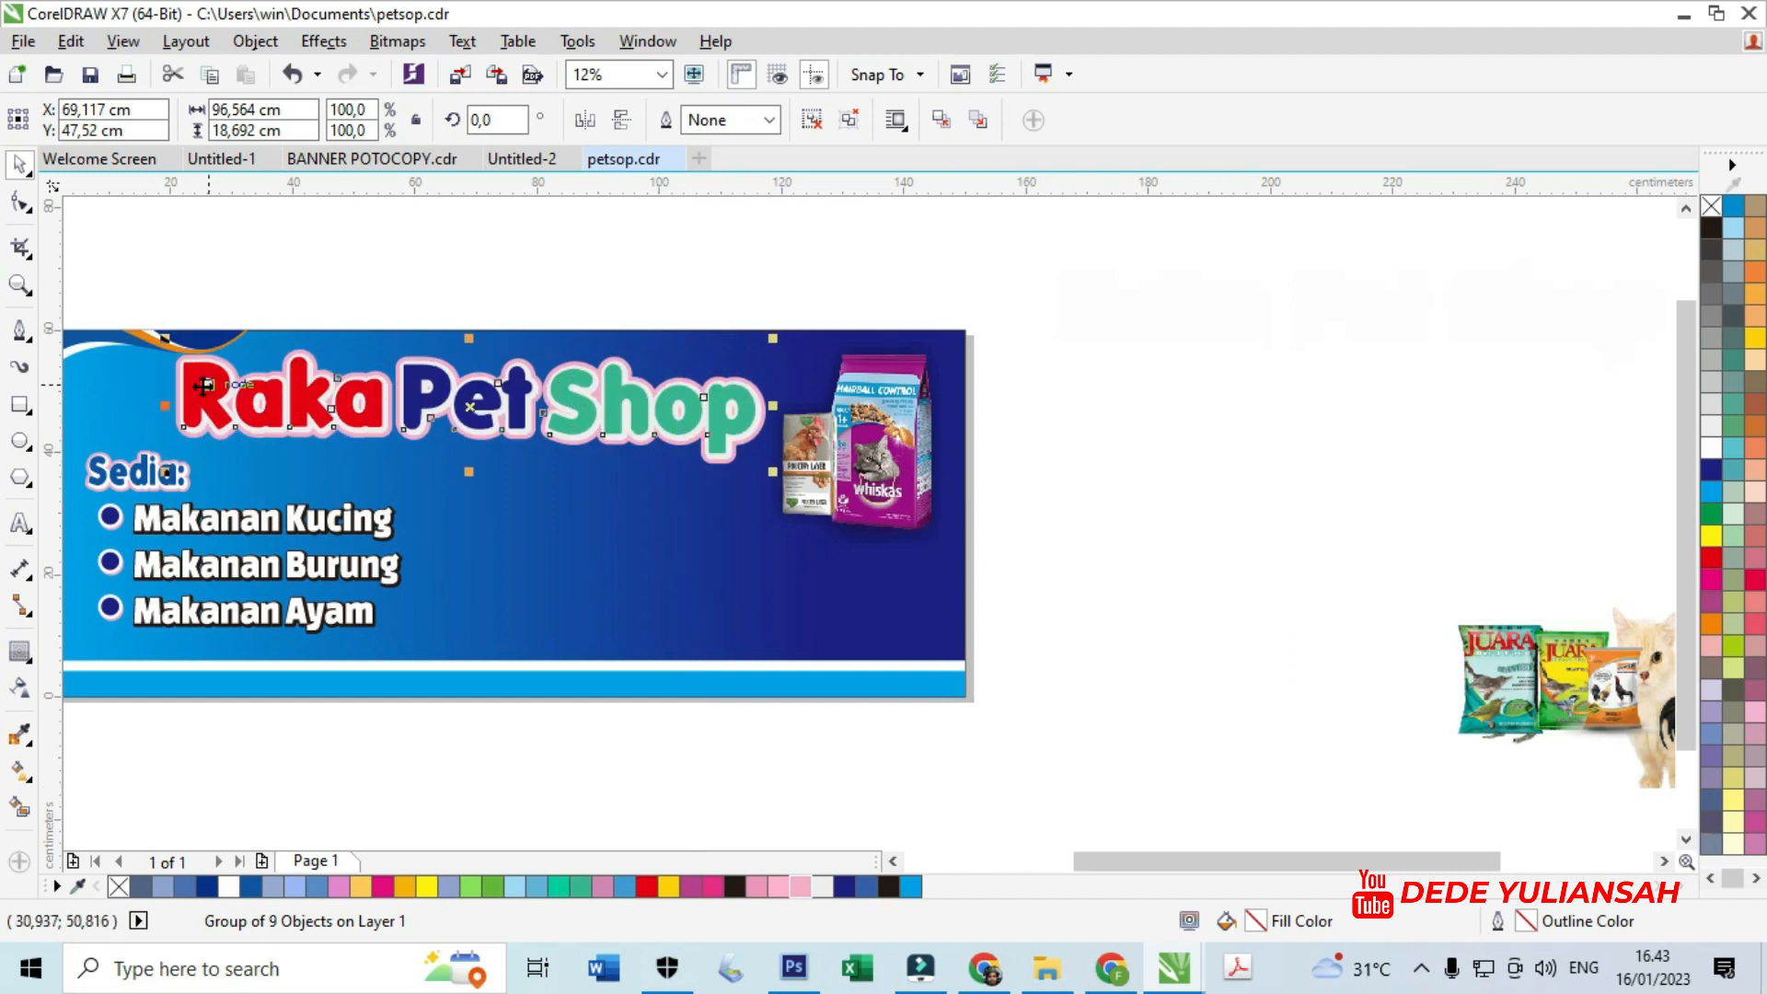
- Shift the title group slightly further left
scroll(201, 385, up, 1)
drag(244, 388, 222, 387)
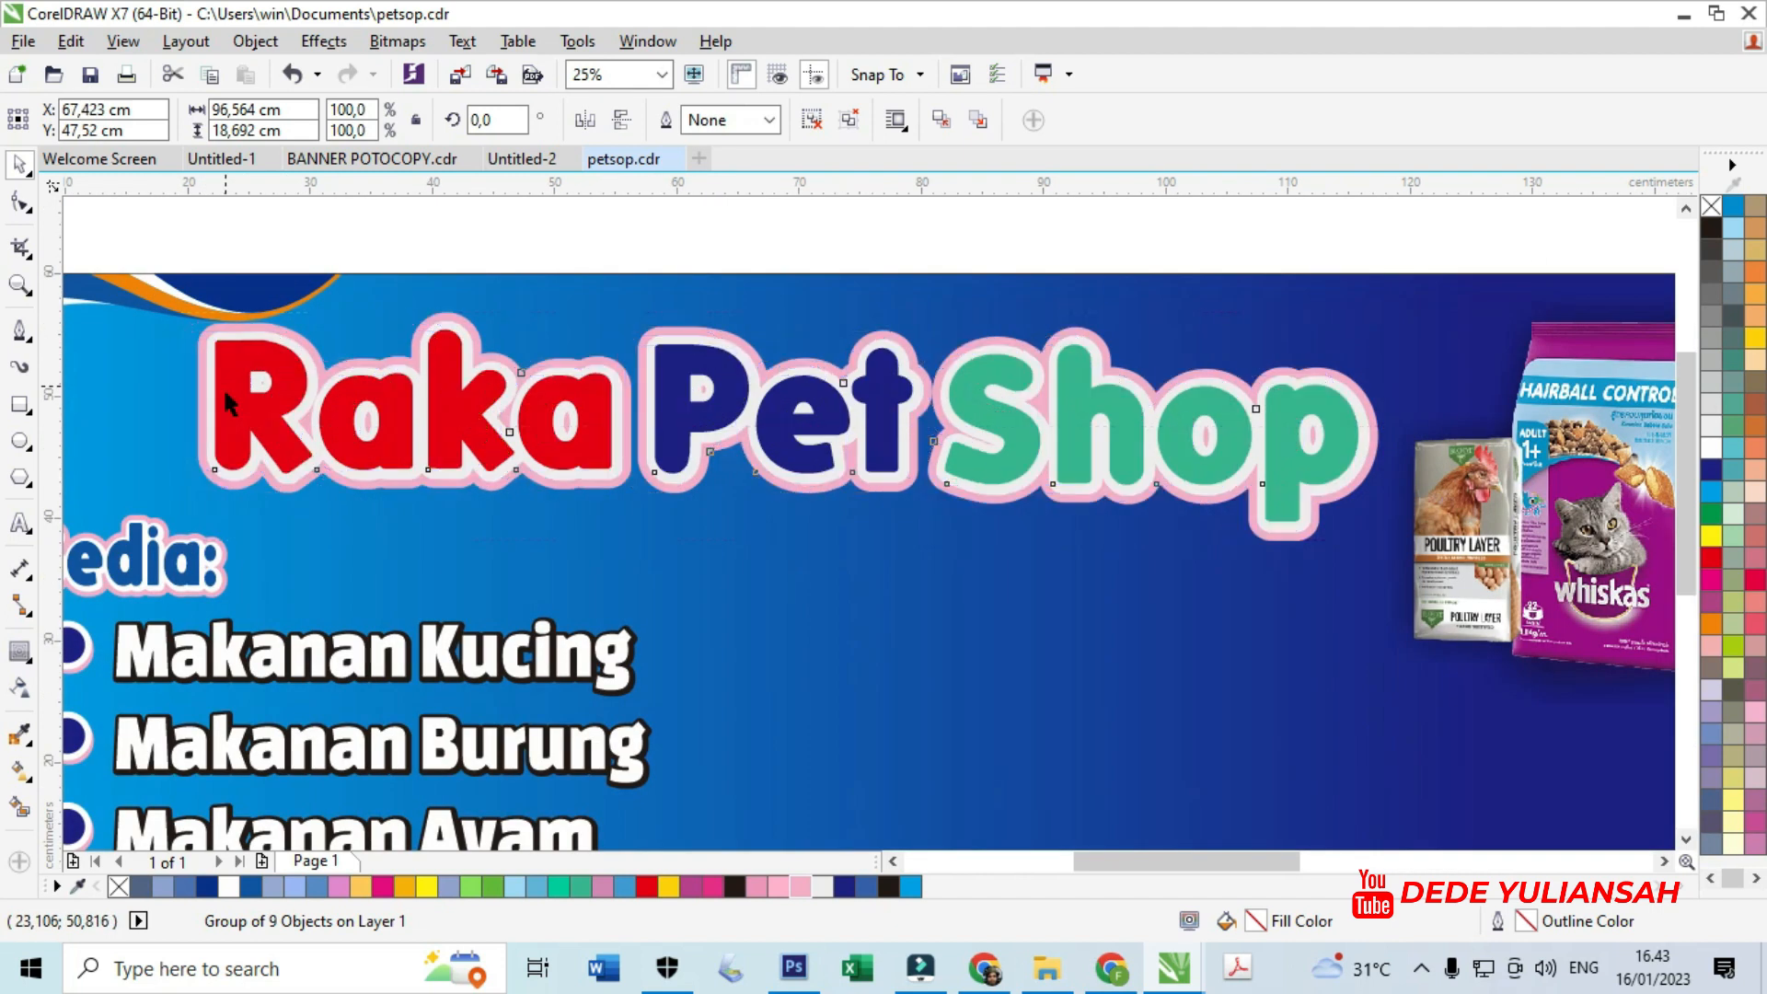
scroll(614, 373, down, 1)
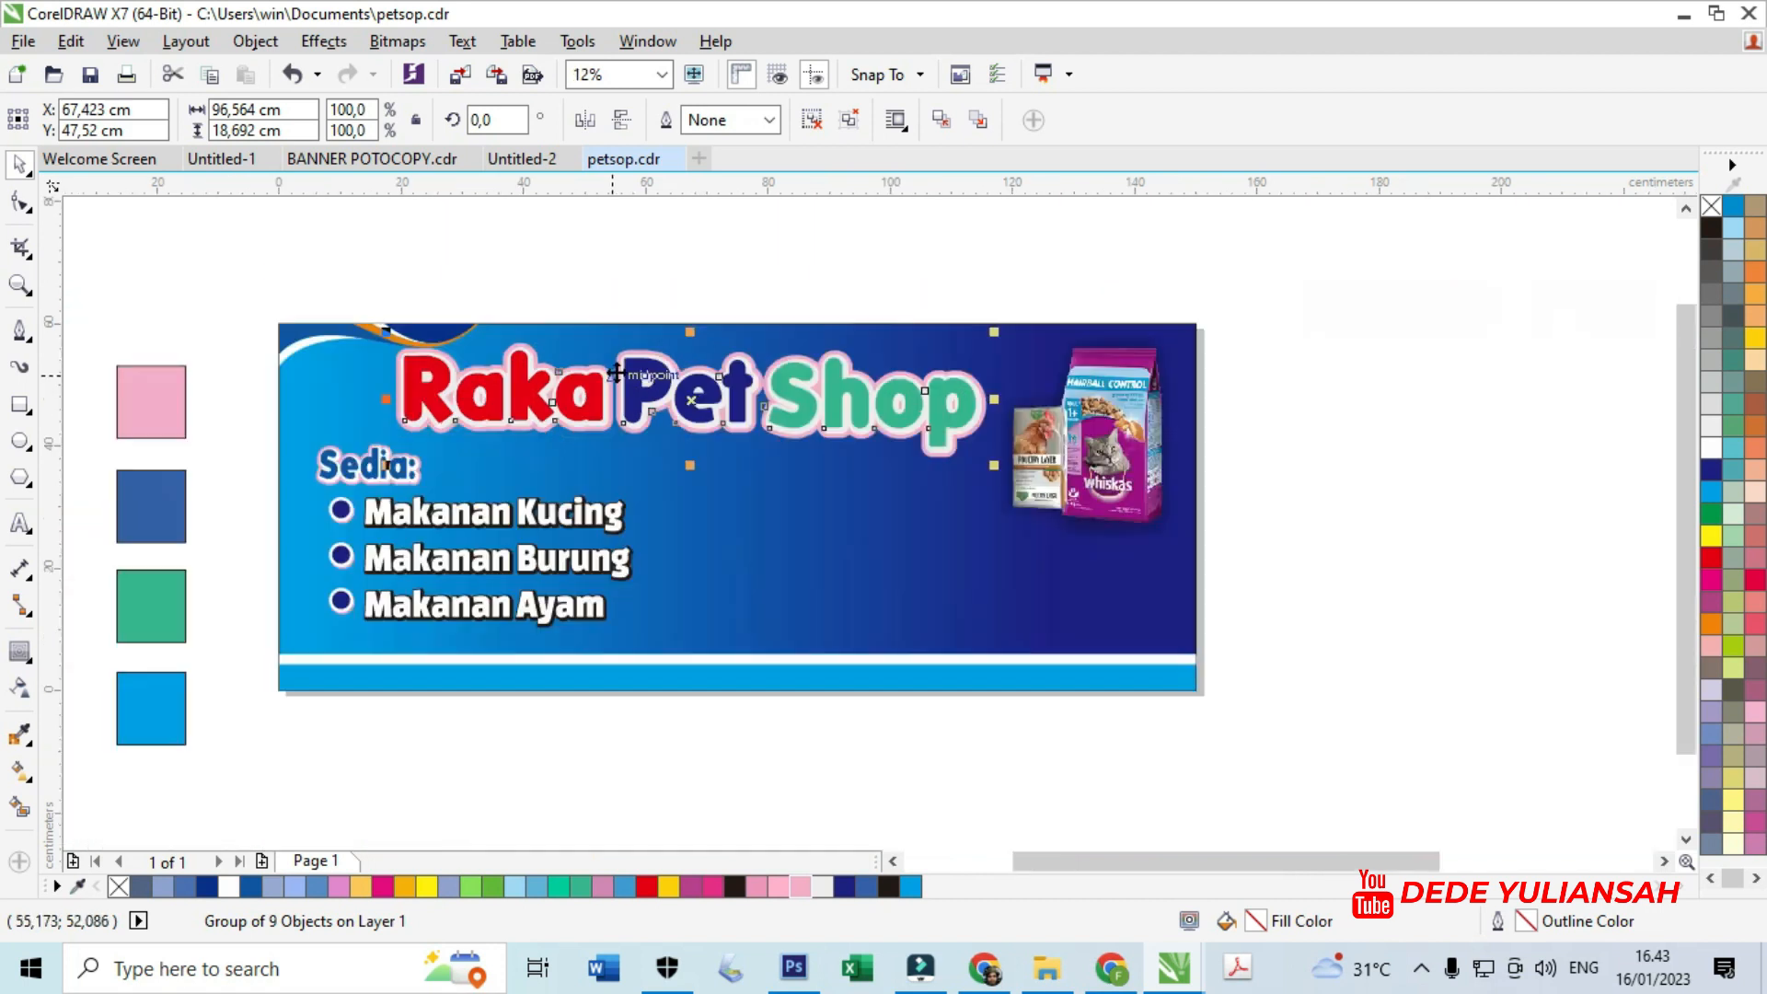
click(746, 253)
- Move the grey cats group and the JUARA bird-food packs onto the banner
scroll(804, 402, down, 2)
scroll(1141, 501, up, 1)
drag(1141, 501, 553, 447)
scroll(529, 475, up, 1)
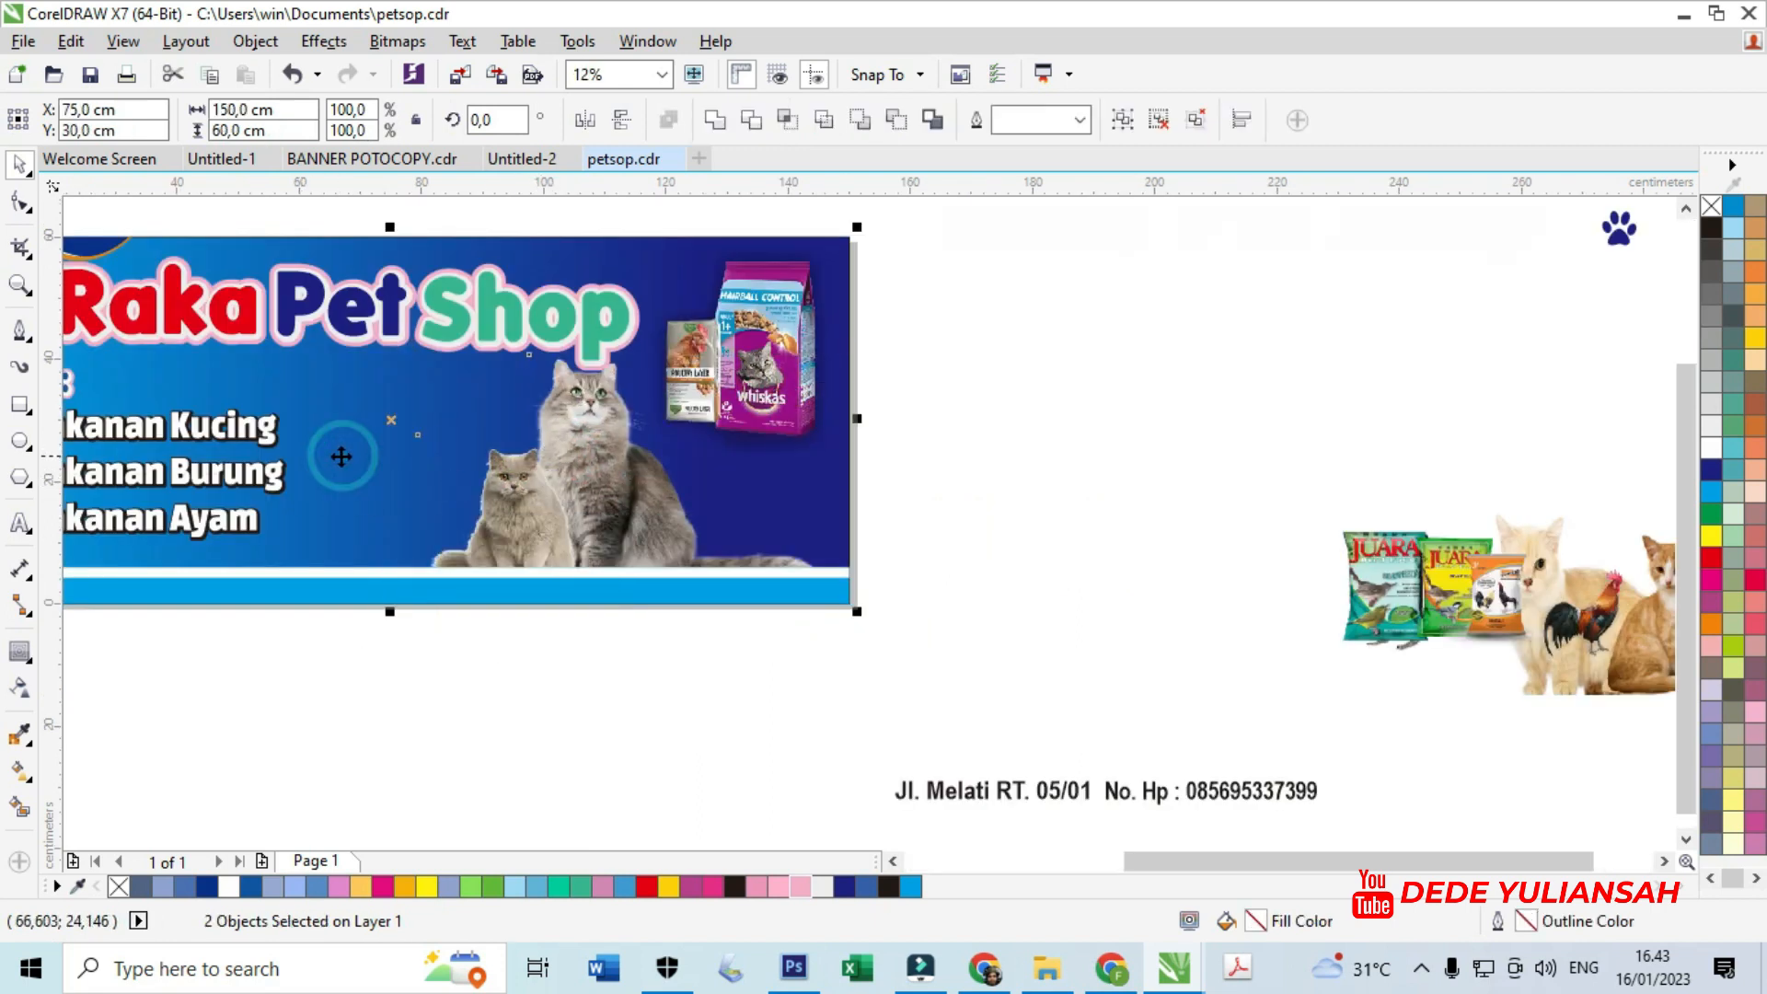
click(966, 615)
drag(1417, 622, 407, 418)
scroll(443, 424, up, 1)
scroll(407, 418, down, 2)
- Place the two-cat group at the banner's right end, redoing a misplaced move
drag(1001, 486, 747, 469)
scroll(599, 435, up, 1)
key(ctrl+z)
key(ctrl+z)
scroll(824, 525, down, 1)
drag(1202, 530, 614, 518)
scroll(821, 508, up, 2)
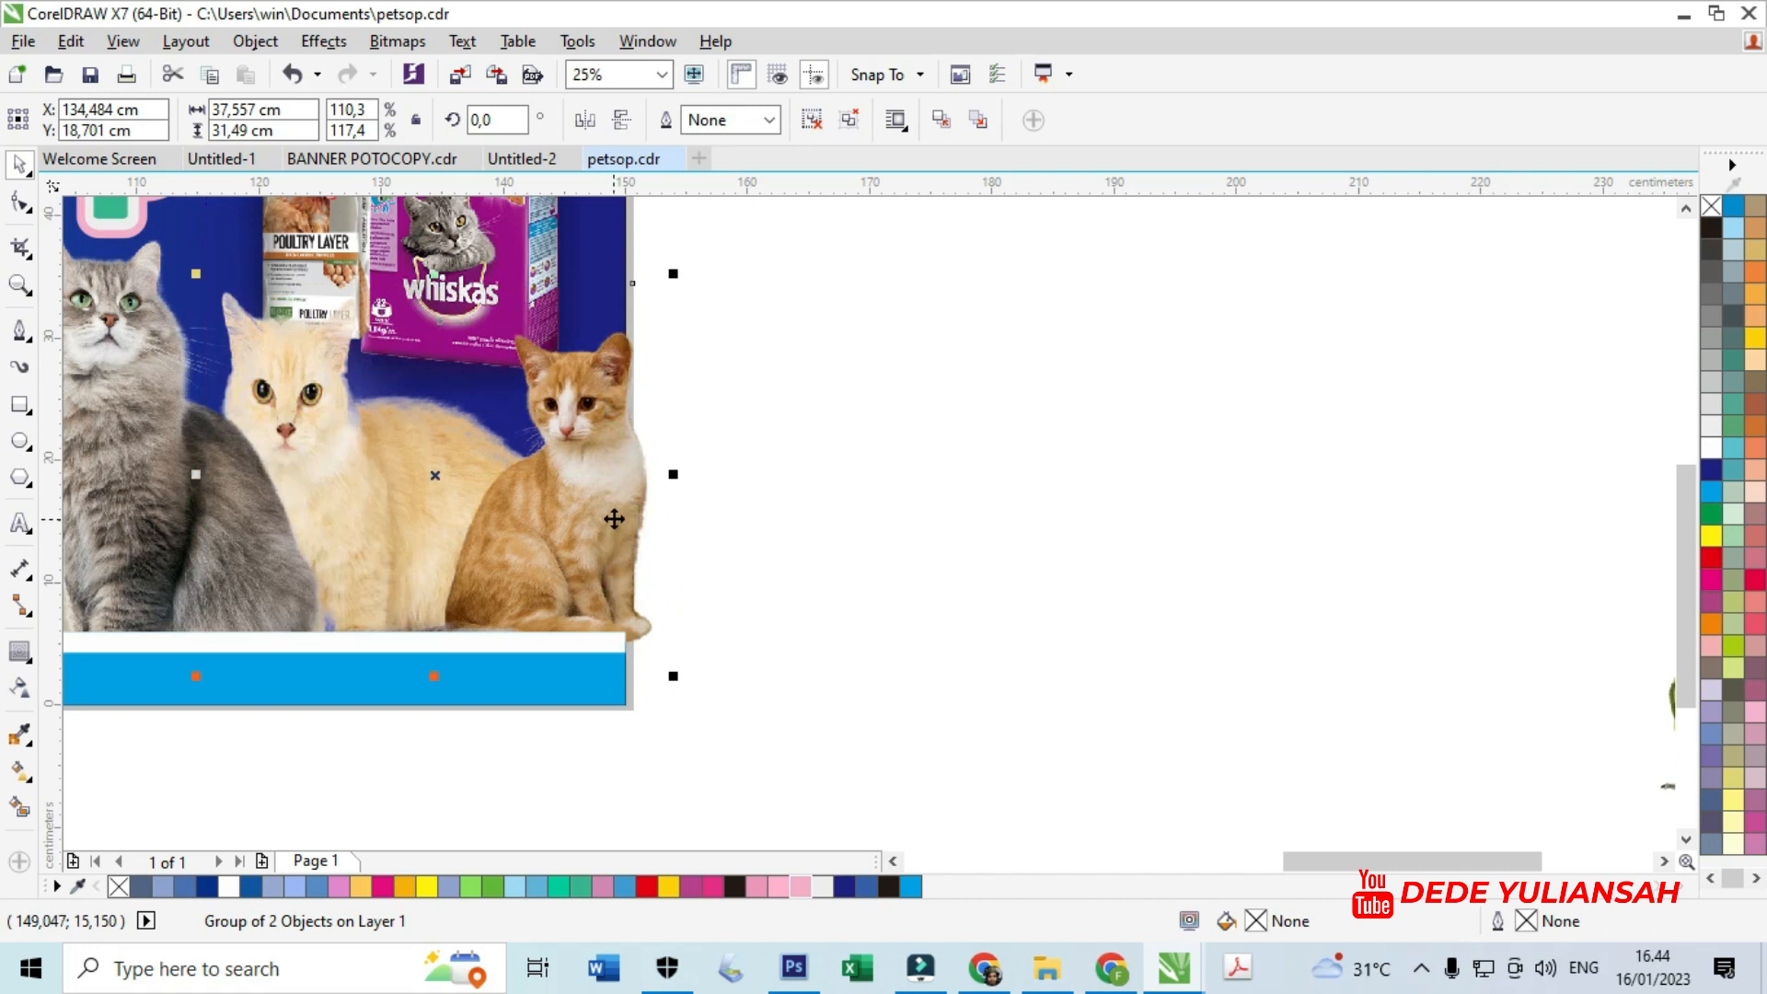
scroll(621, 515, down, 5)
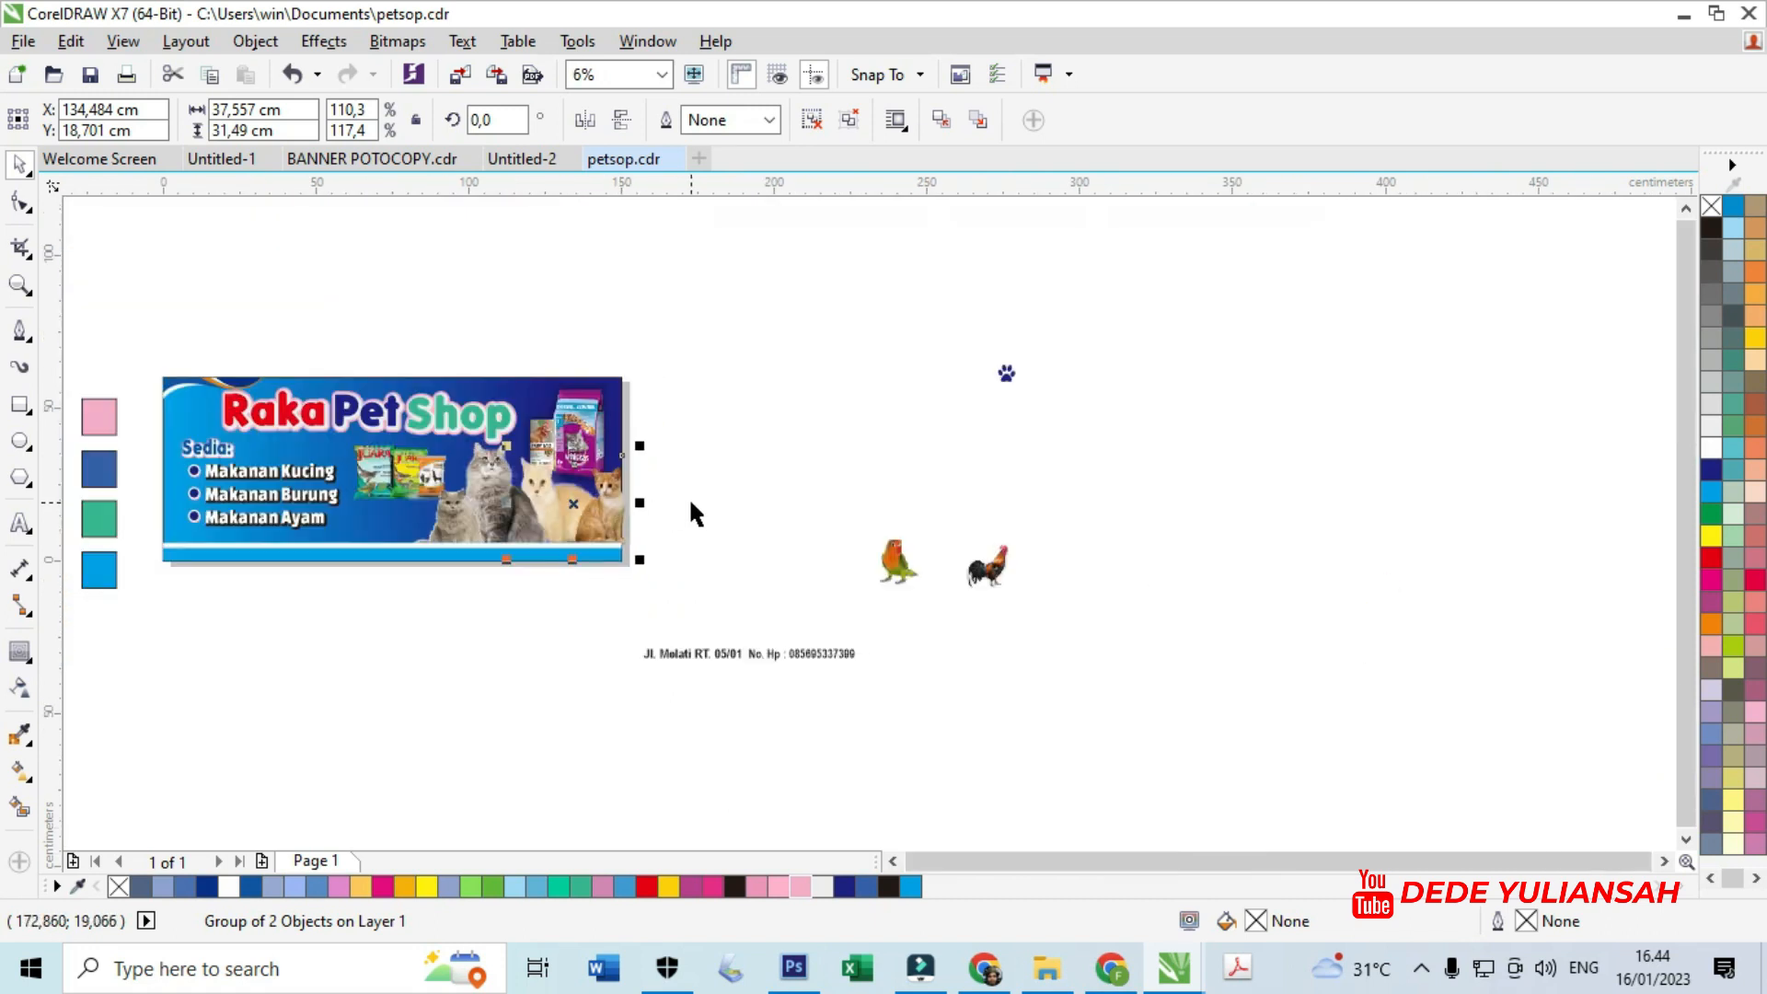
- Try PowerClipping the cat group into a container, then undo the wrong clip
scroll(650, 488, up, 5)
right_click(511, 537)
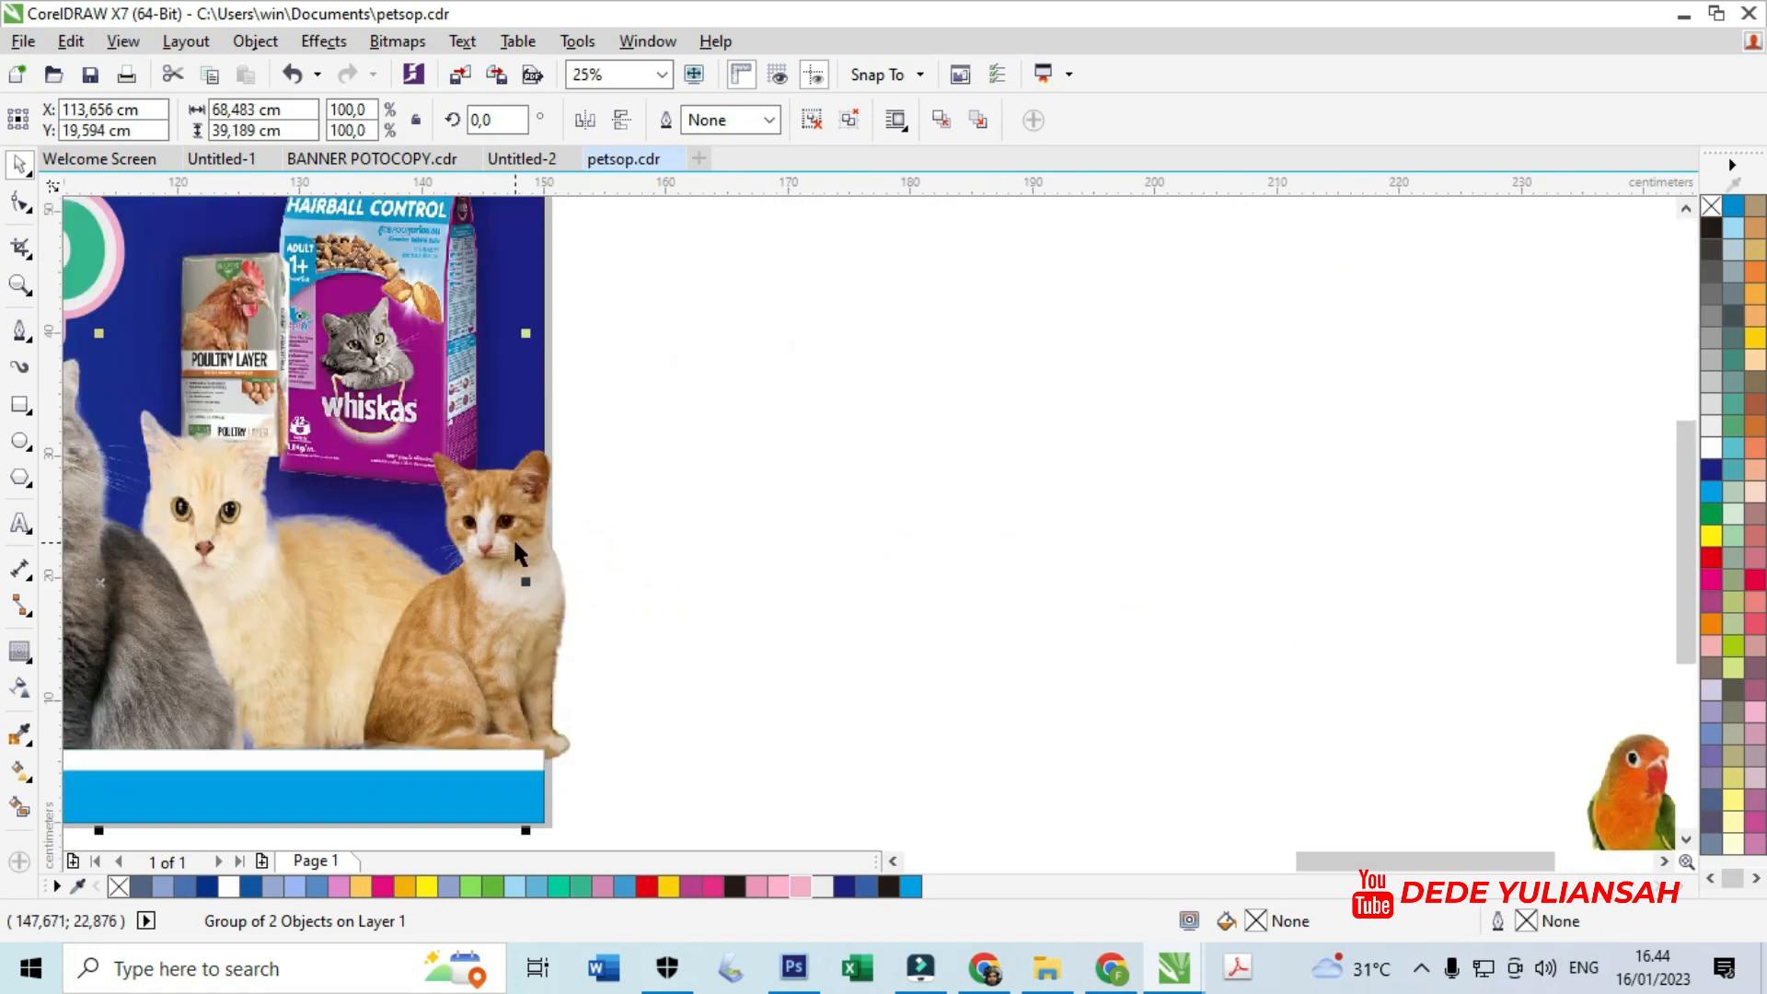
mouse_move(576, 336)
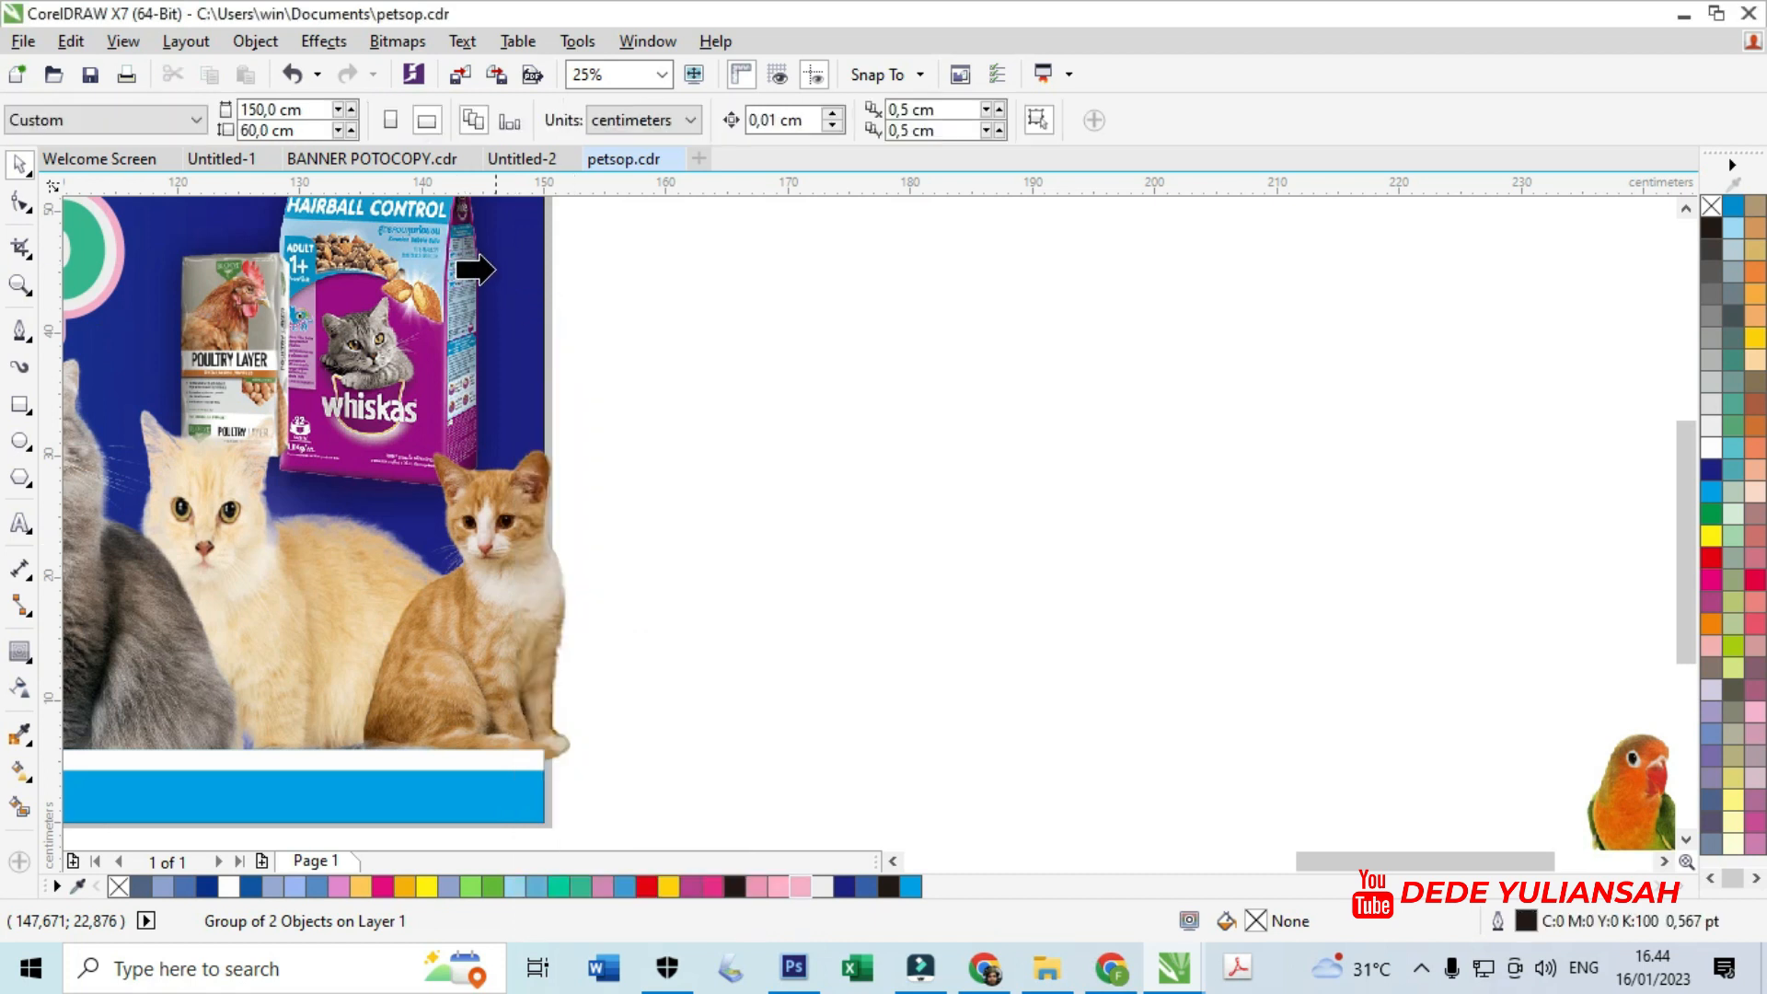
click(500, 273)
click(860, 532)
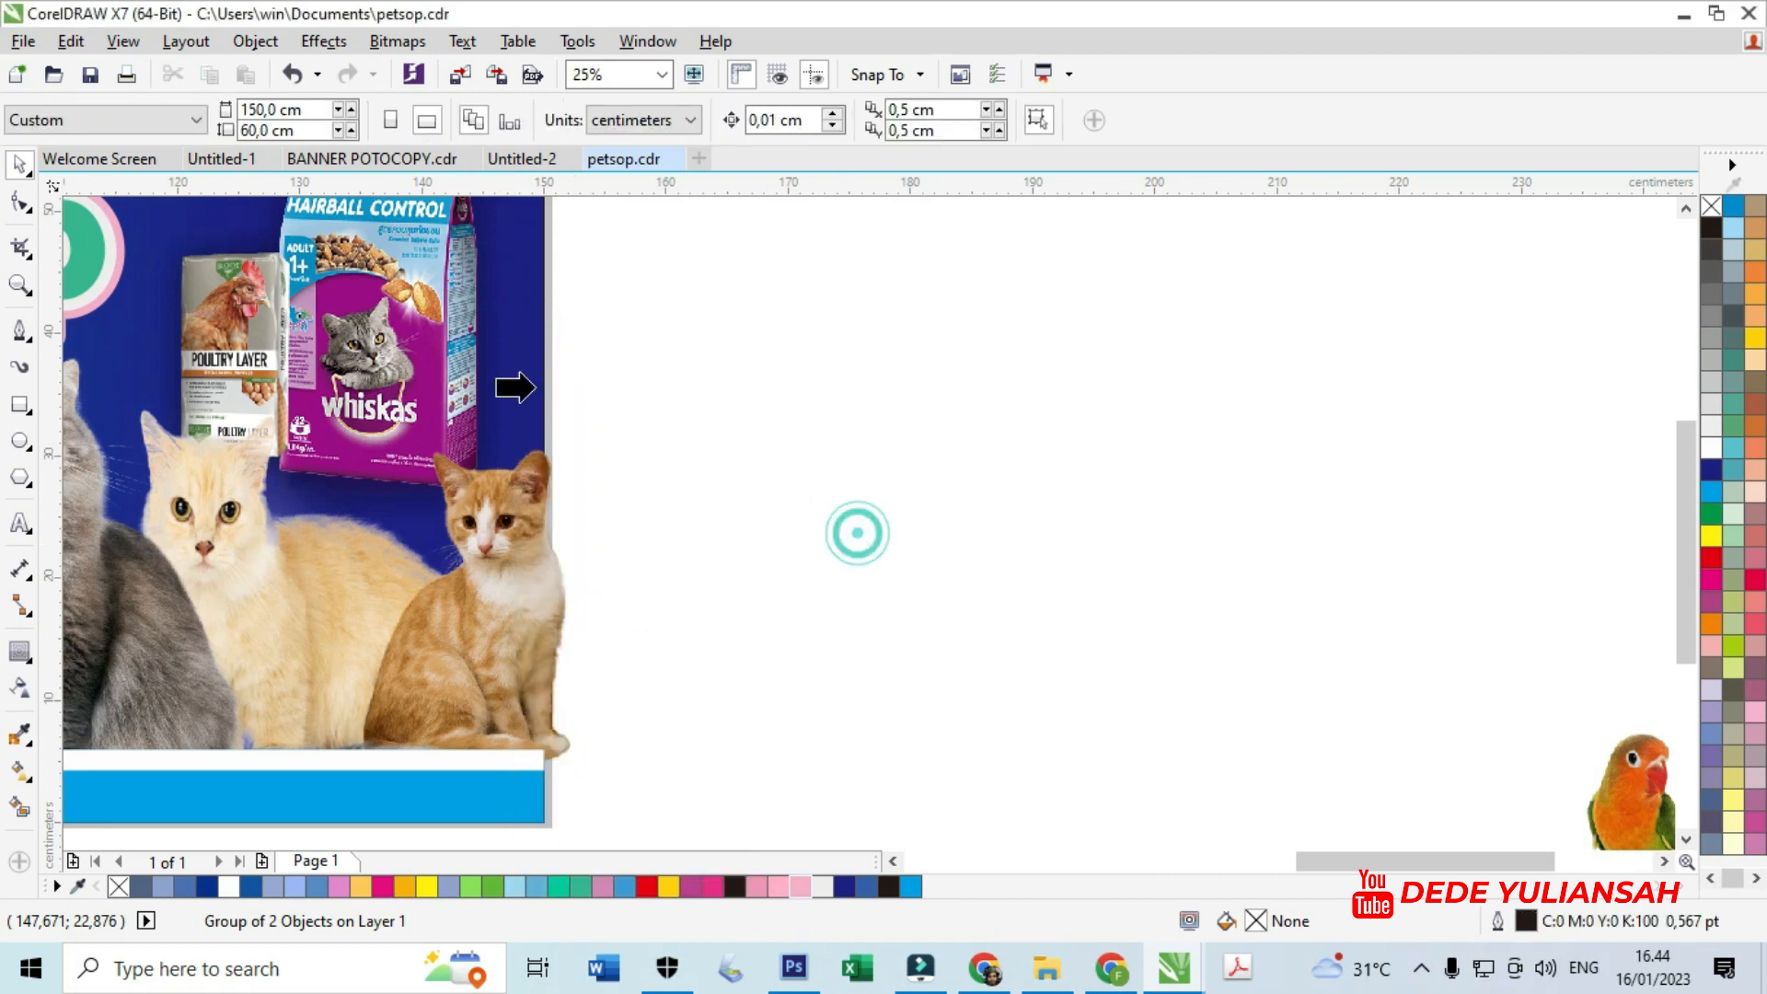
click(114, 309)
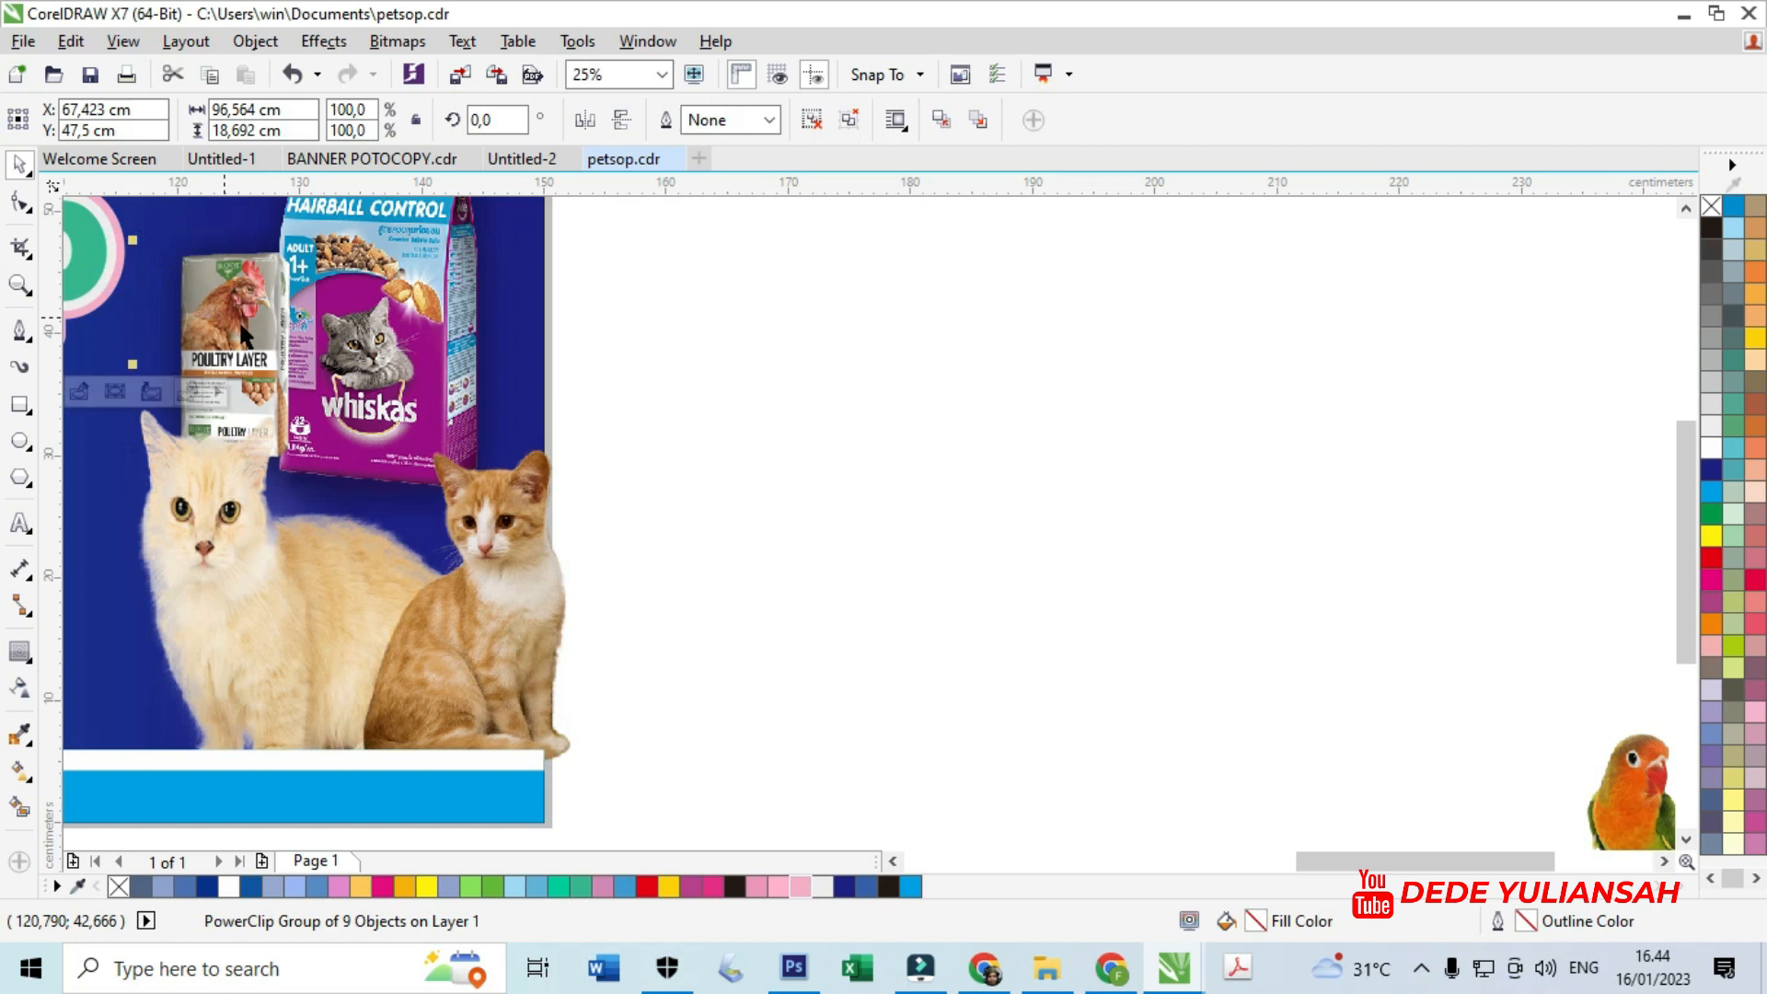
scroll(239, 319, down, 3)
key(ctrl+z)
- PowerClip the two-cat group inside the banner background rectangle
click(512, 465)
click(397, 408)
click(393, 406)
right_click(394, 413)
click(497, 306)
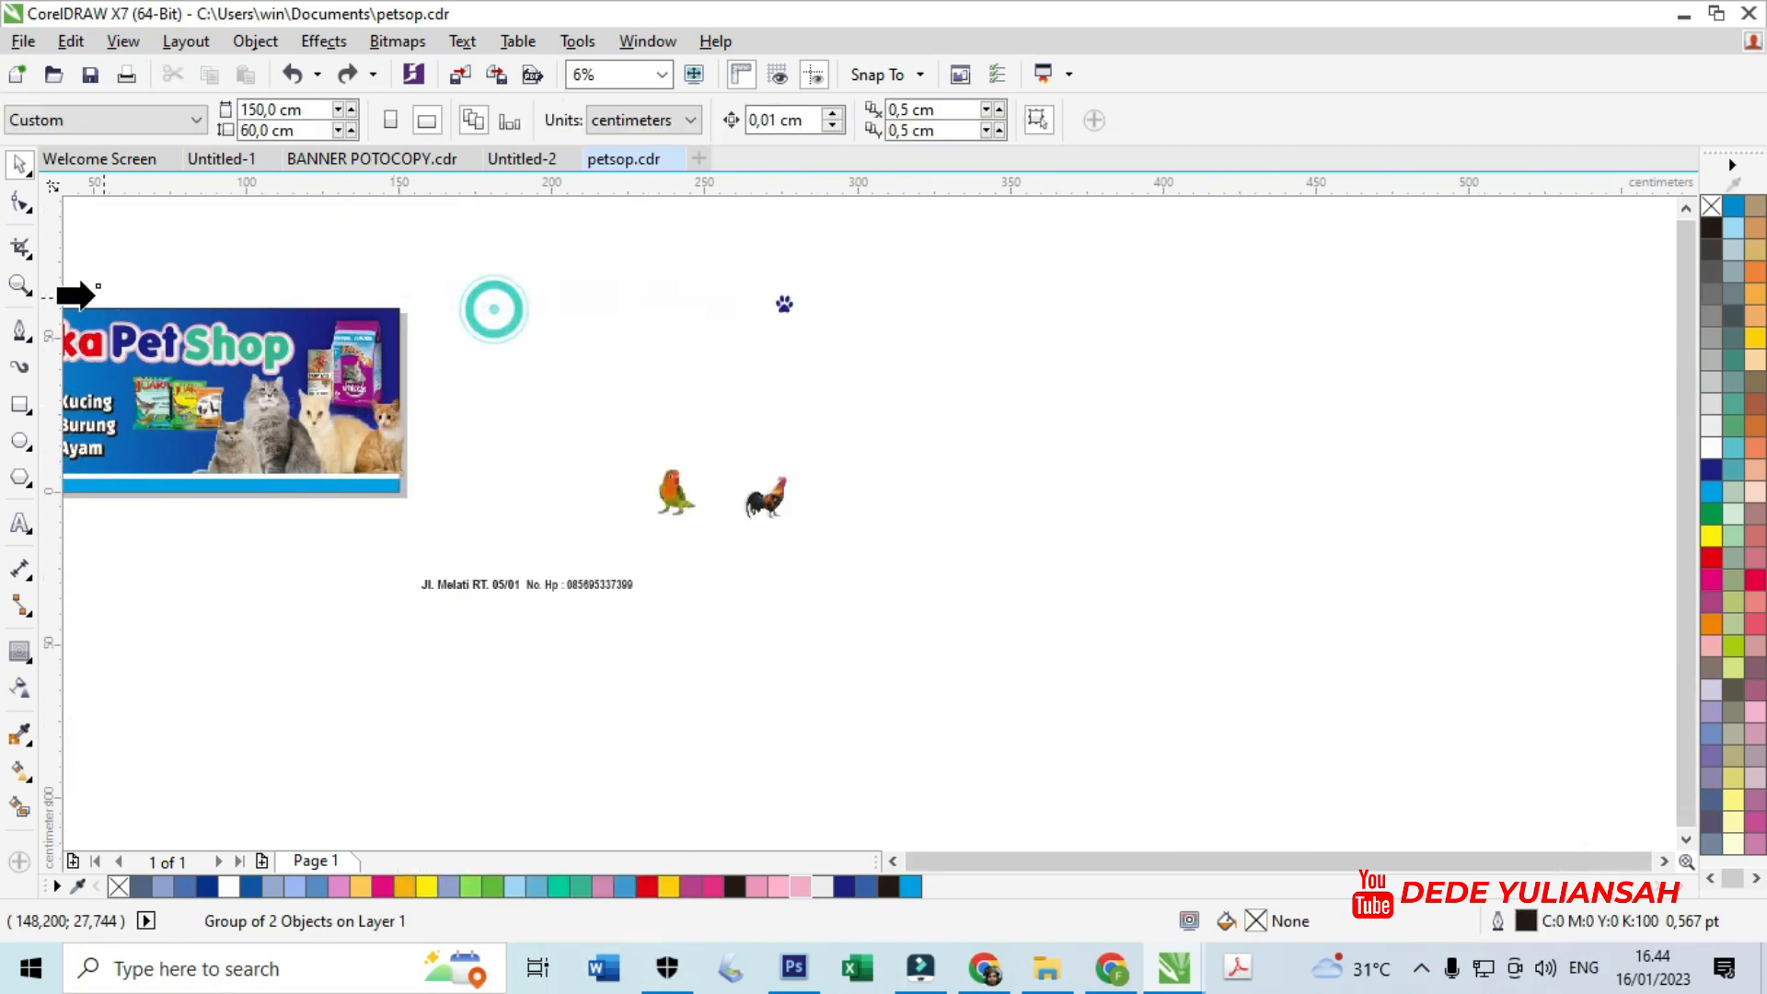
click(144, 312)
click(557, 429)
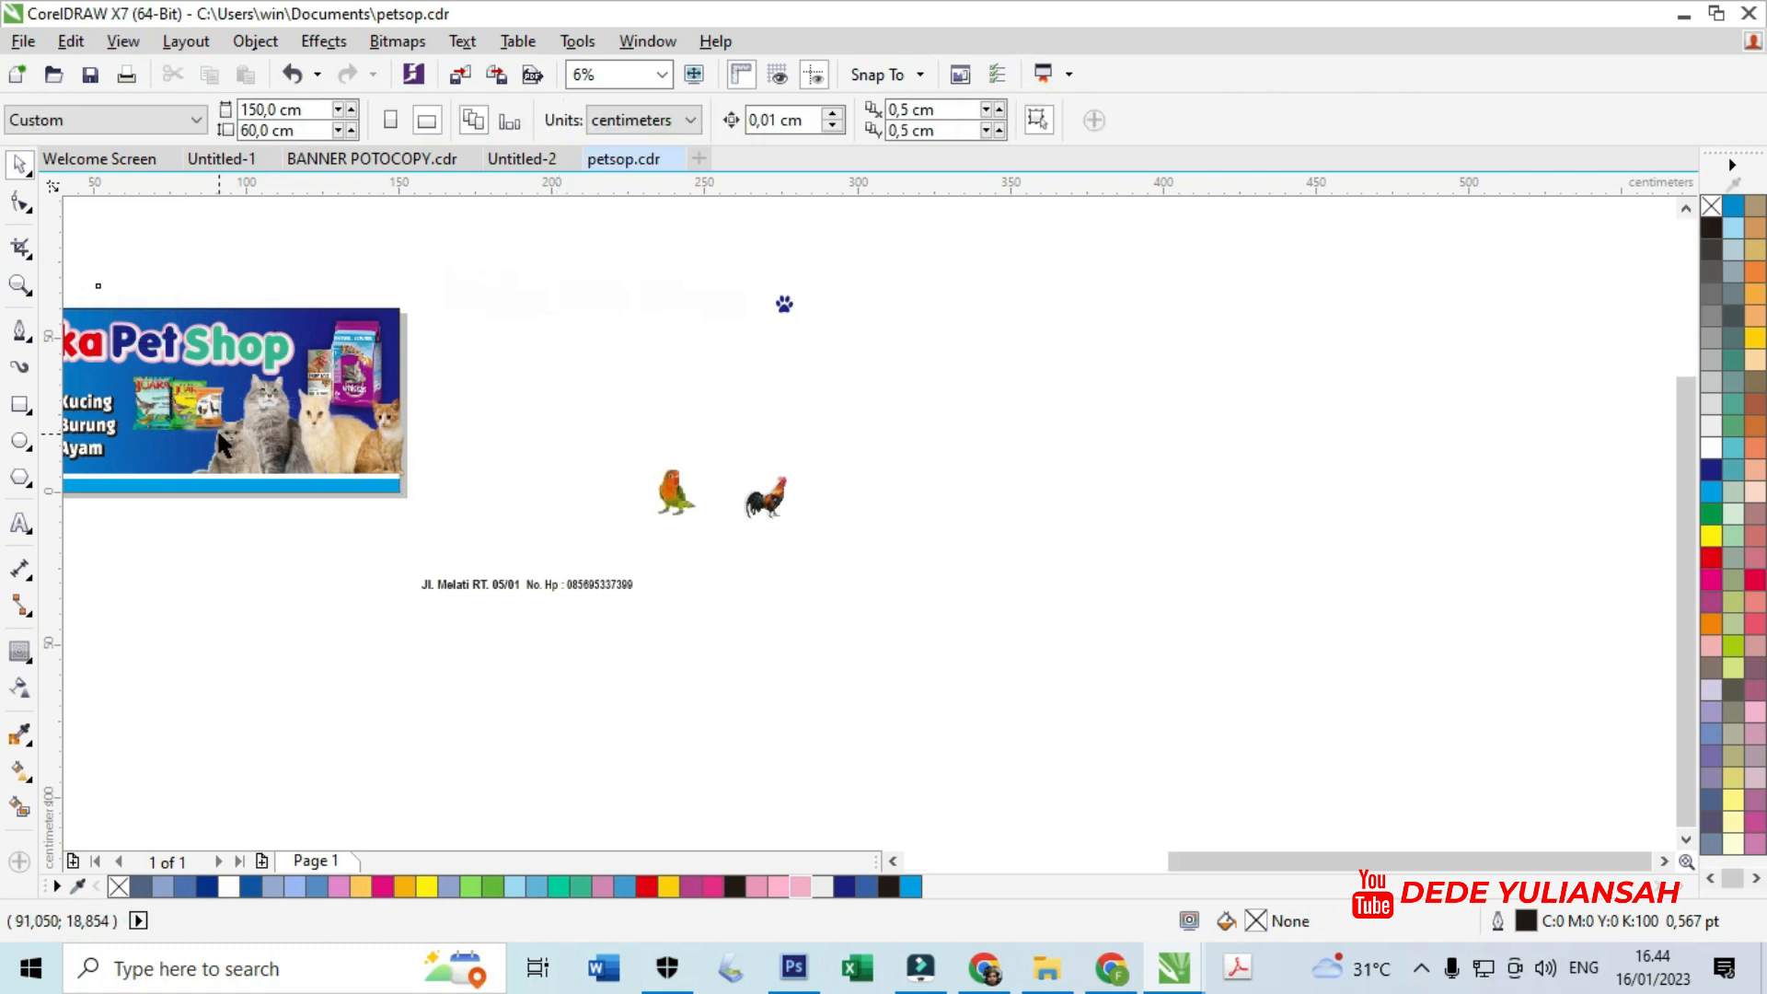
- Edit the banner's PowerClip contents to check the two-cat group, then finish editing
scroll(318, 416, up, 2)
click(325, 420)
drag(495, 629, 191, 270)
click(471, 527)
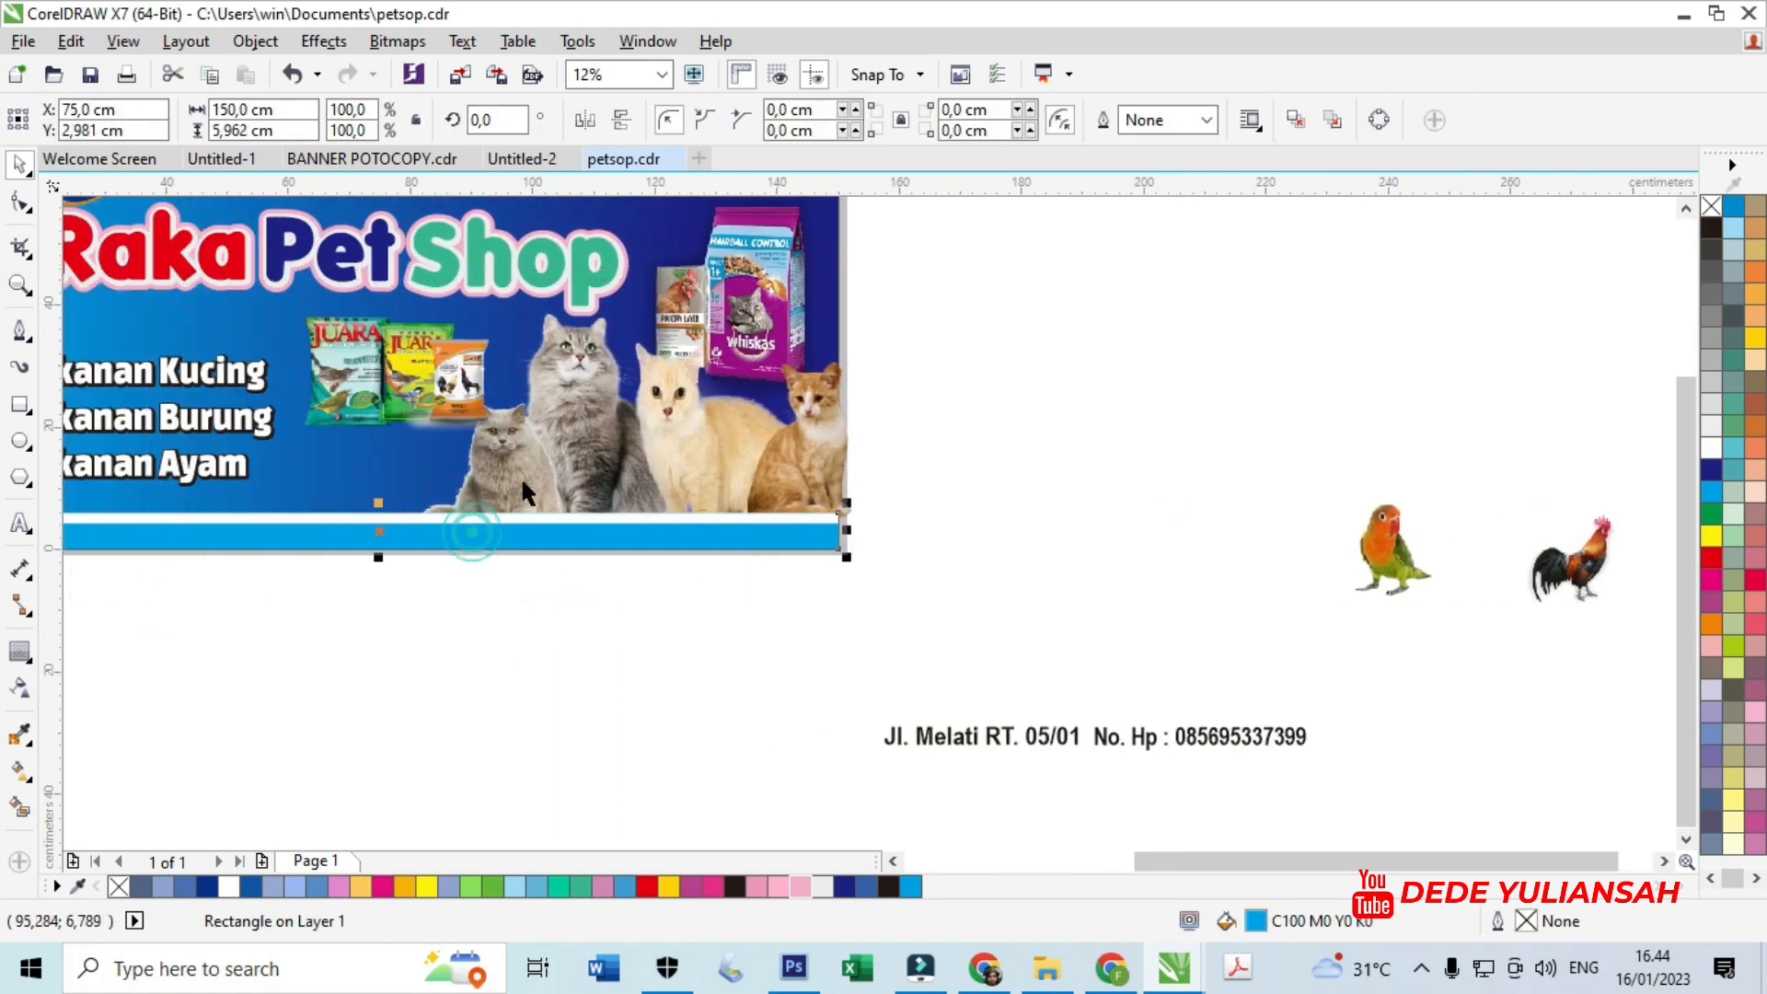
click(526, 471)
click(312, 585)
click(477, 478)
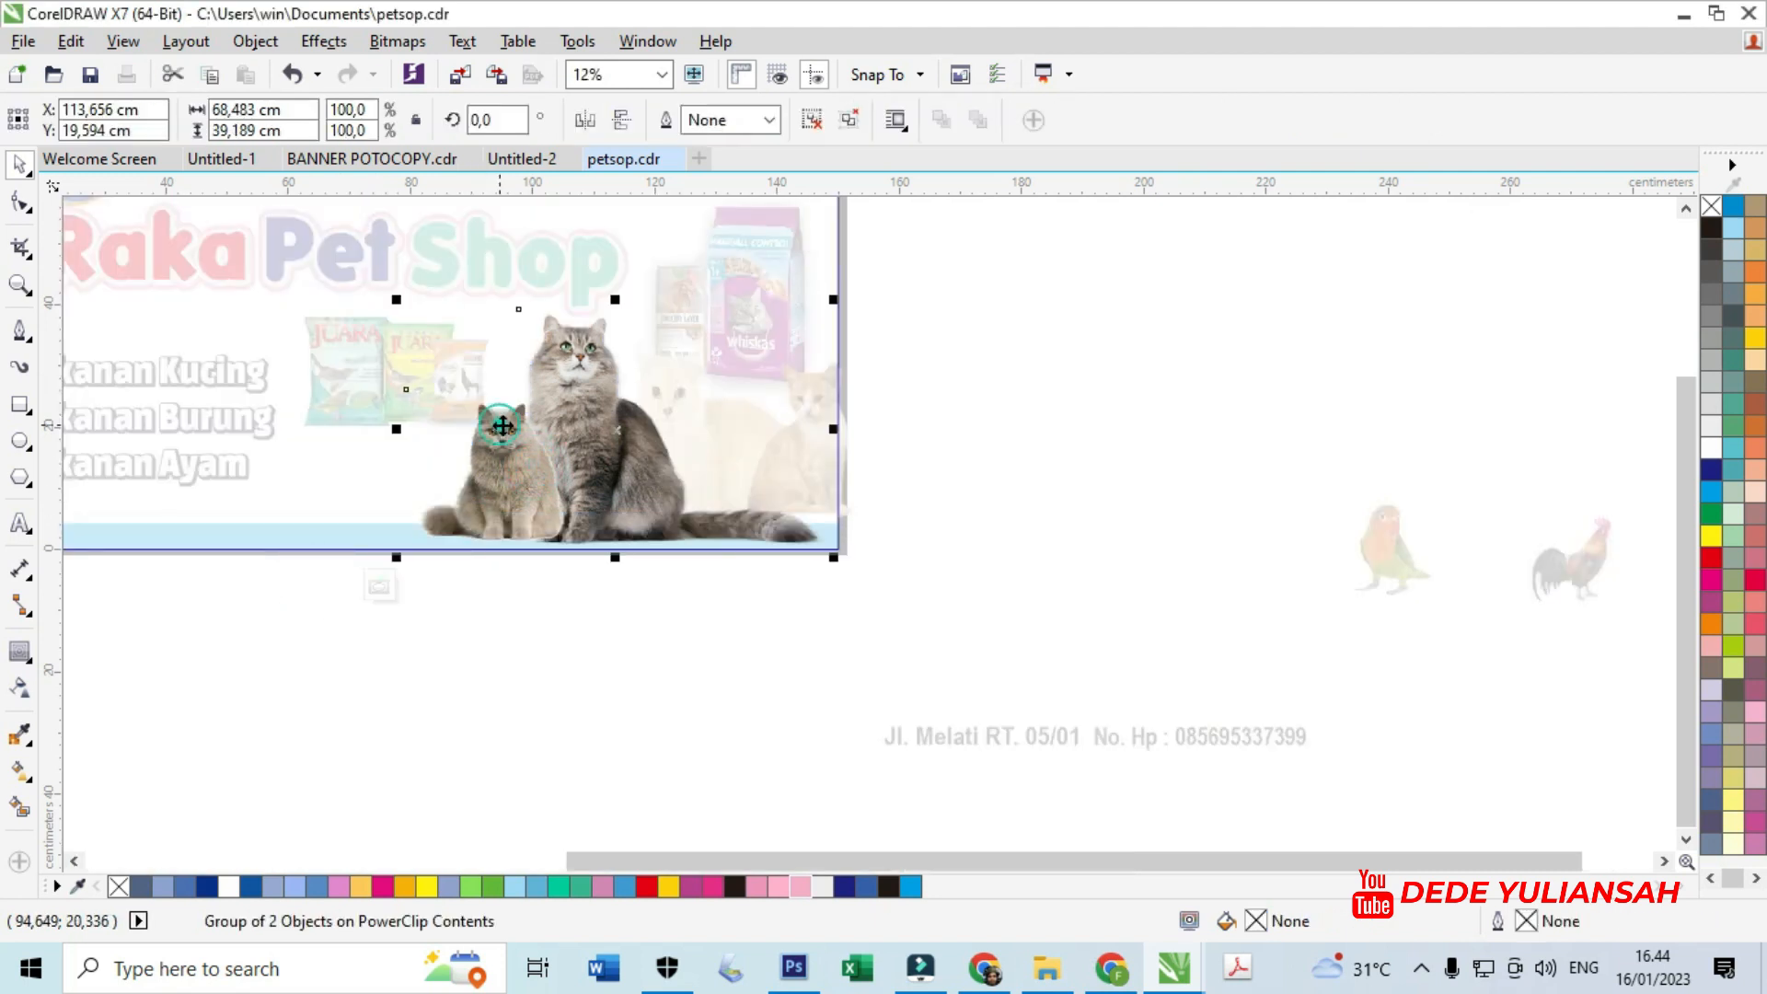
click(379, 587)
- PowerClip the remaining cat group inside the banner as well
click(720, 445)
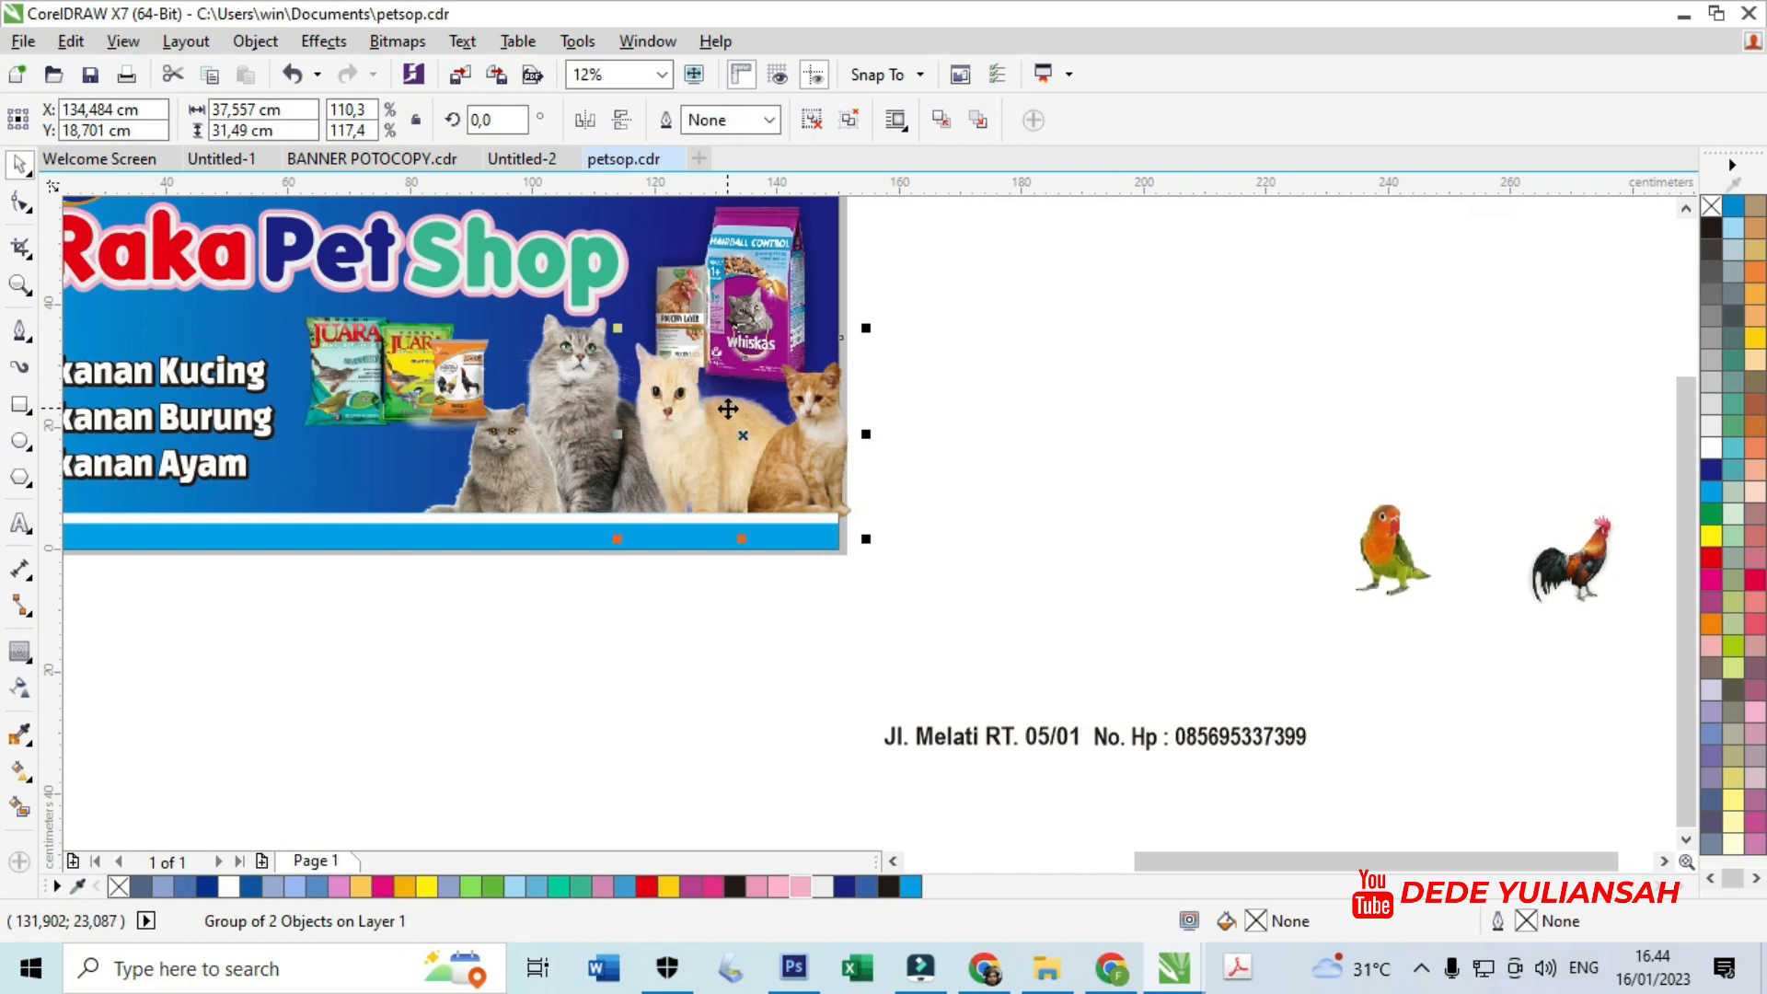
right_click(730, 270)
click(786, 285)
click(614, 543)
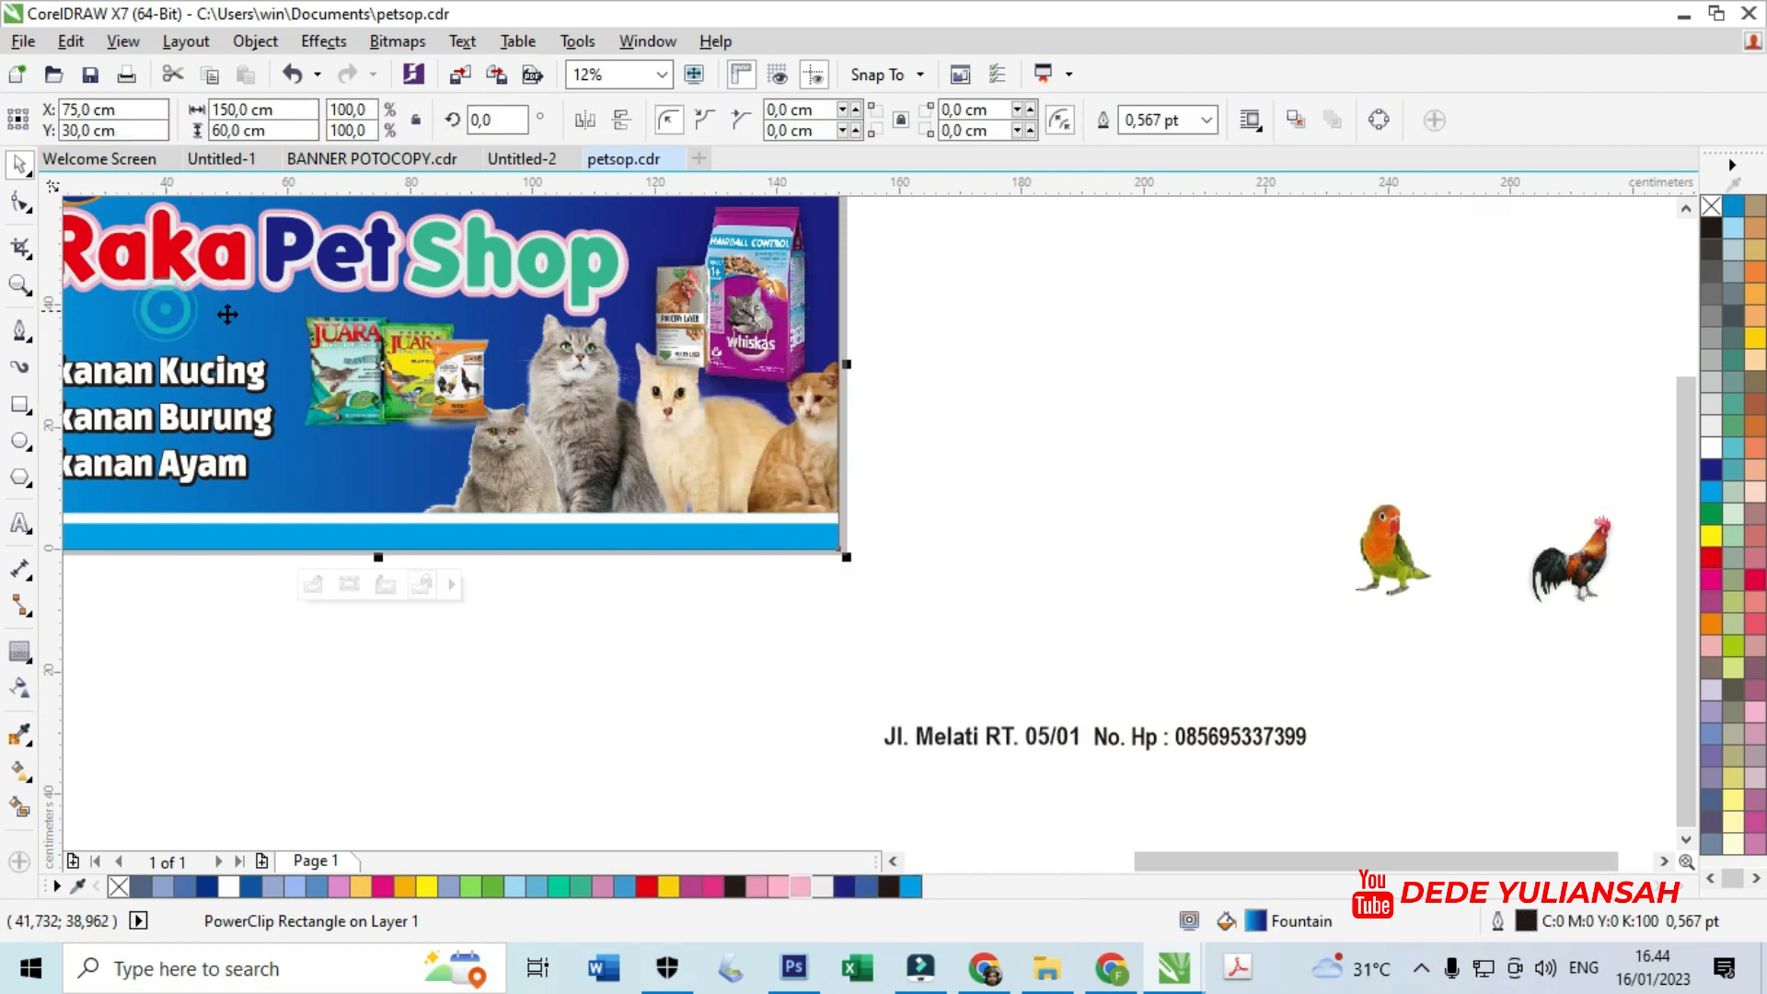
- Edit the PowerClip contents and lower the grey-cat group by about 1 cm
click(614, 565)
click(642, 478)
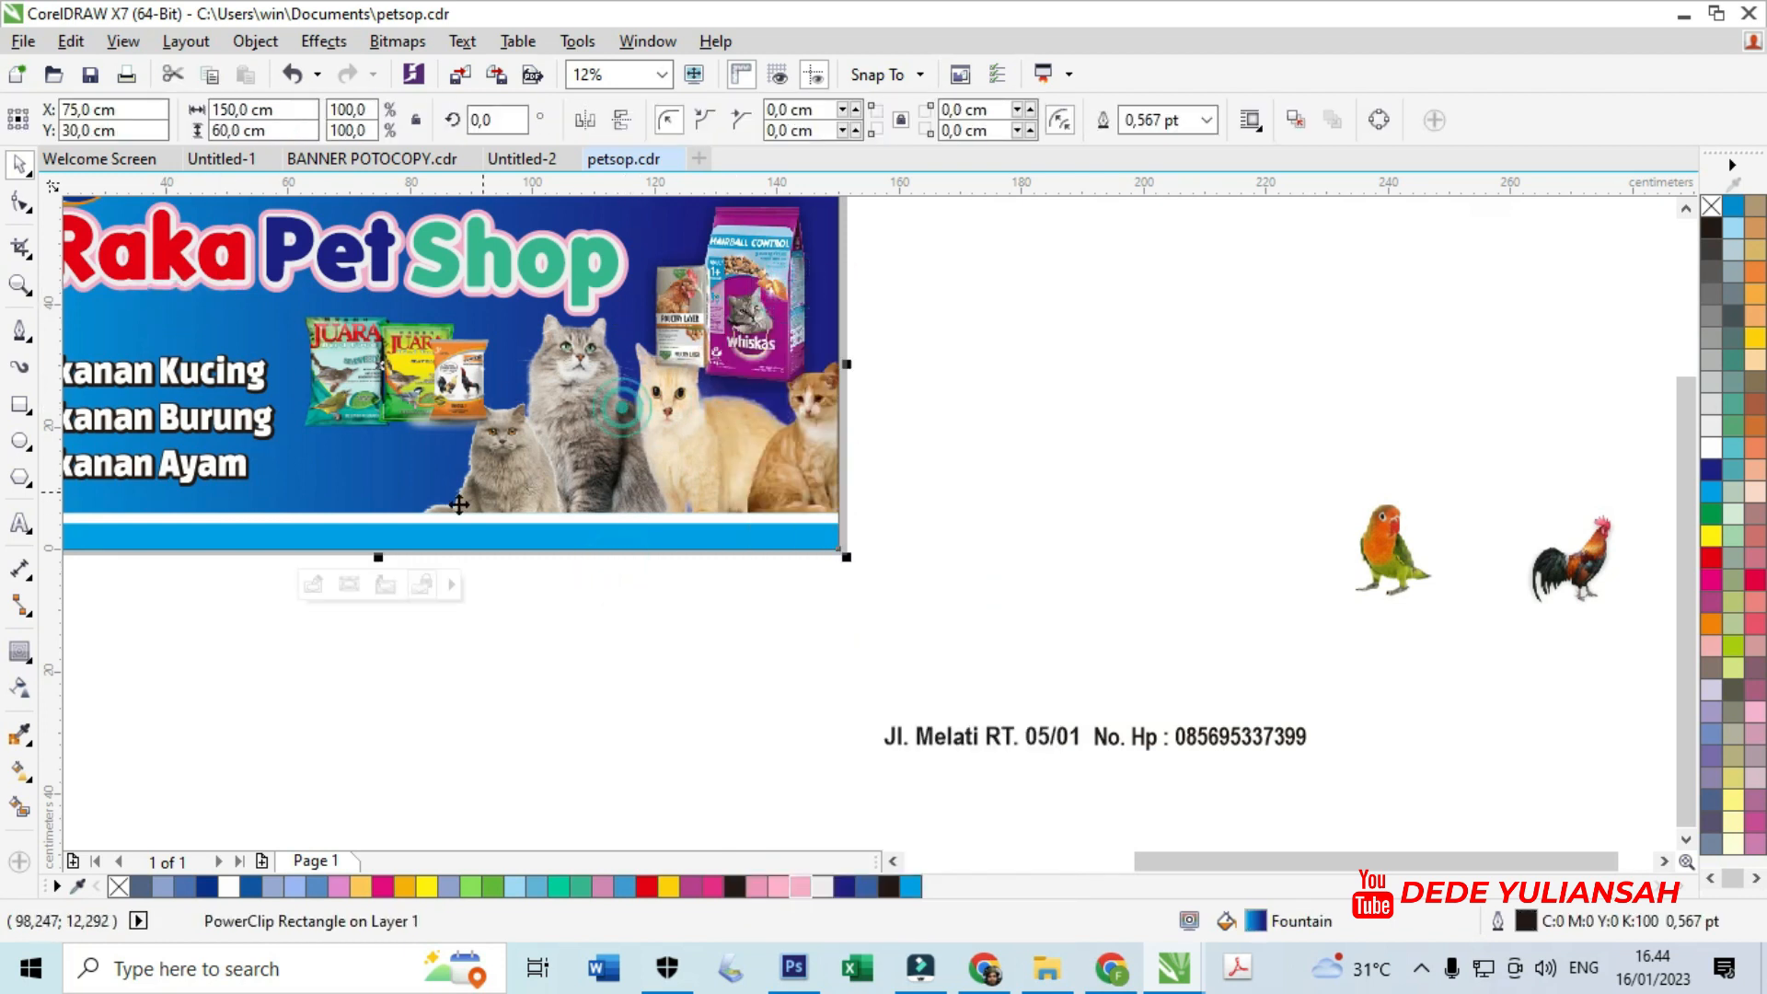
click(312, 583)
click(686, 415)
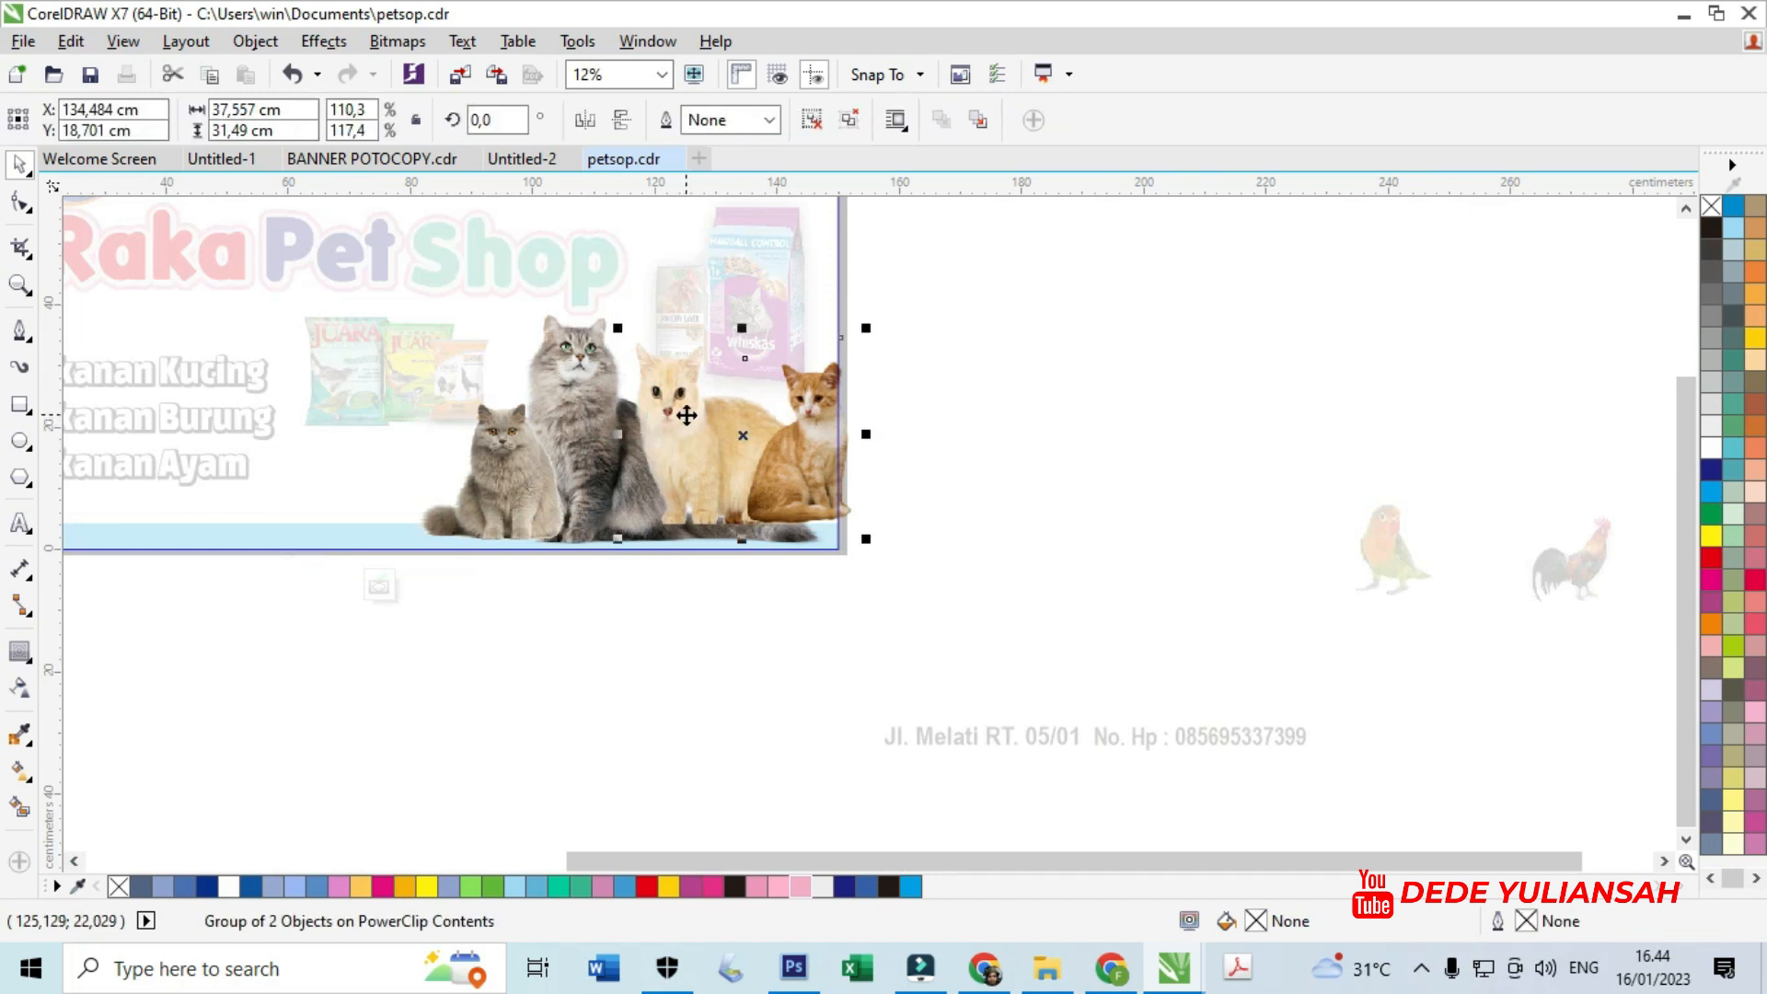
click(732, 322)
click(589, 480)
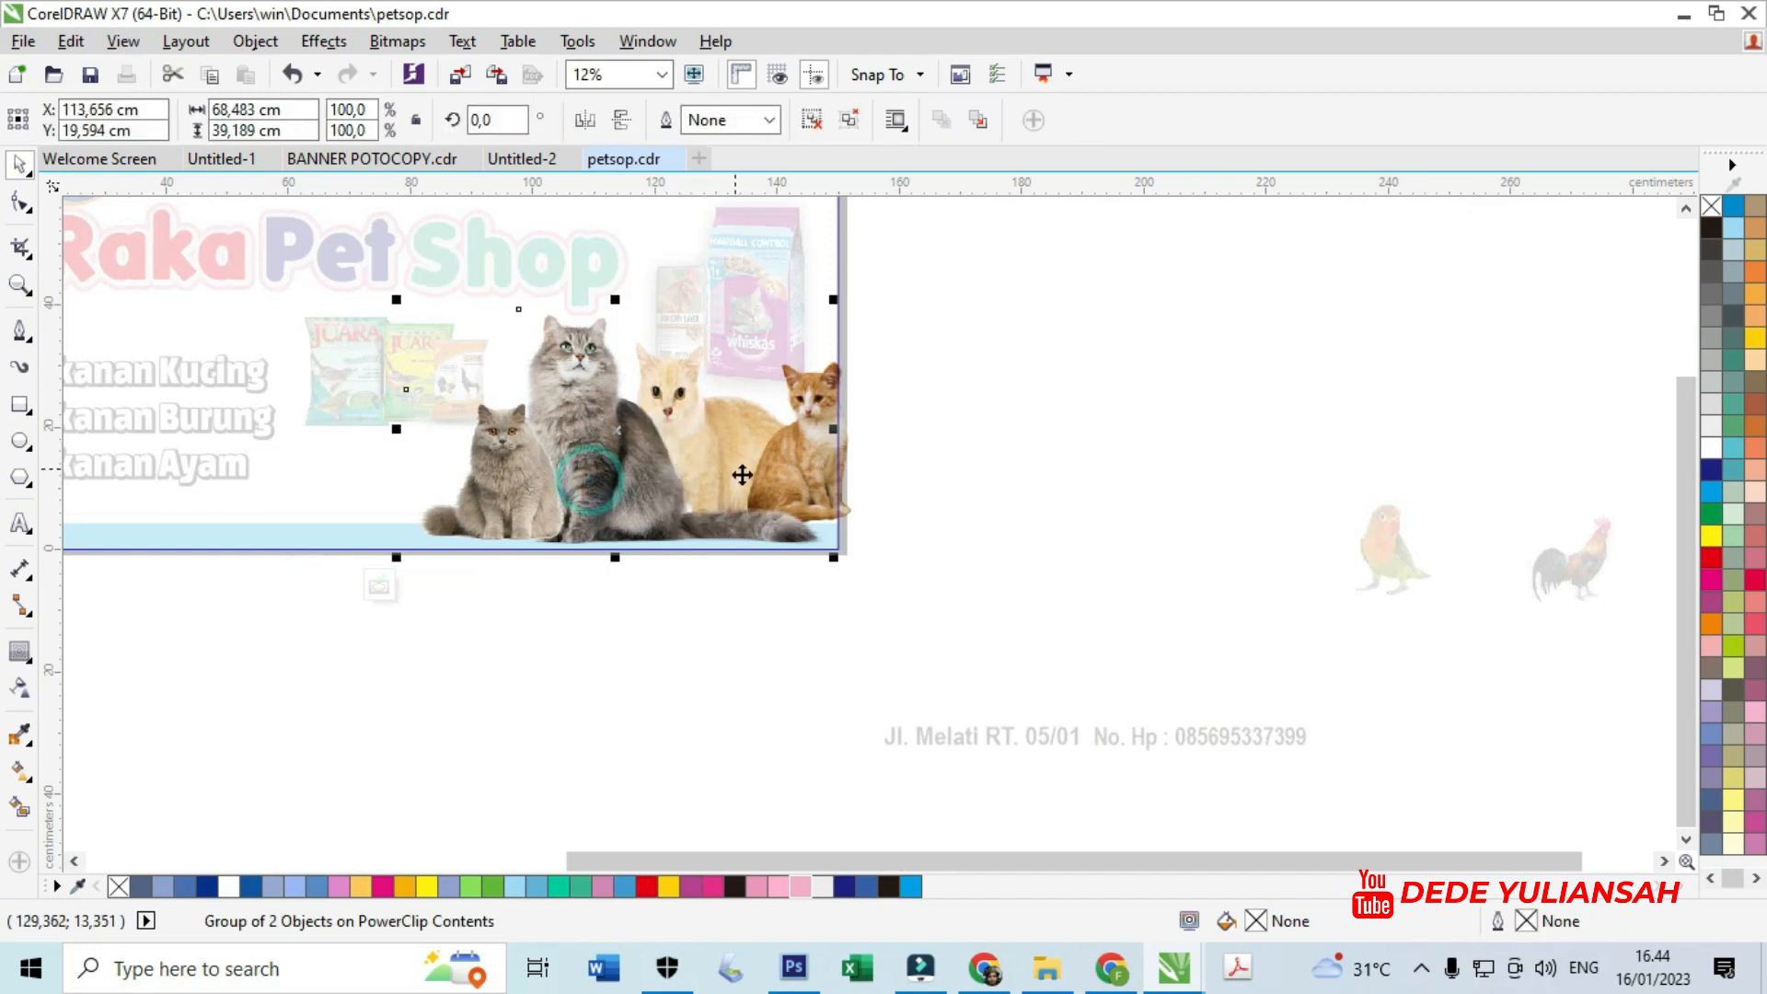
scroll(741, 474, up, 2)
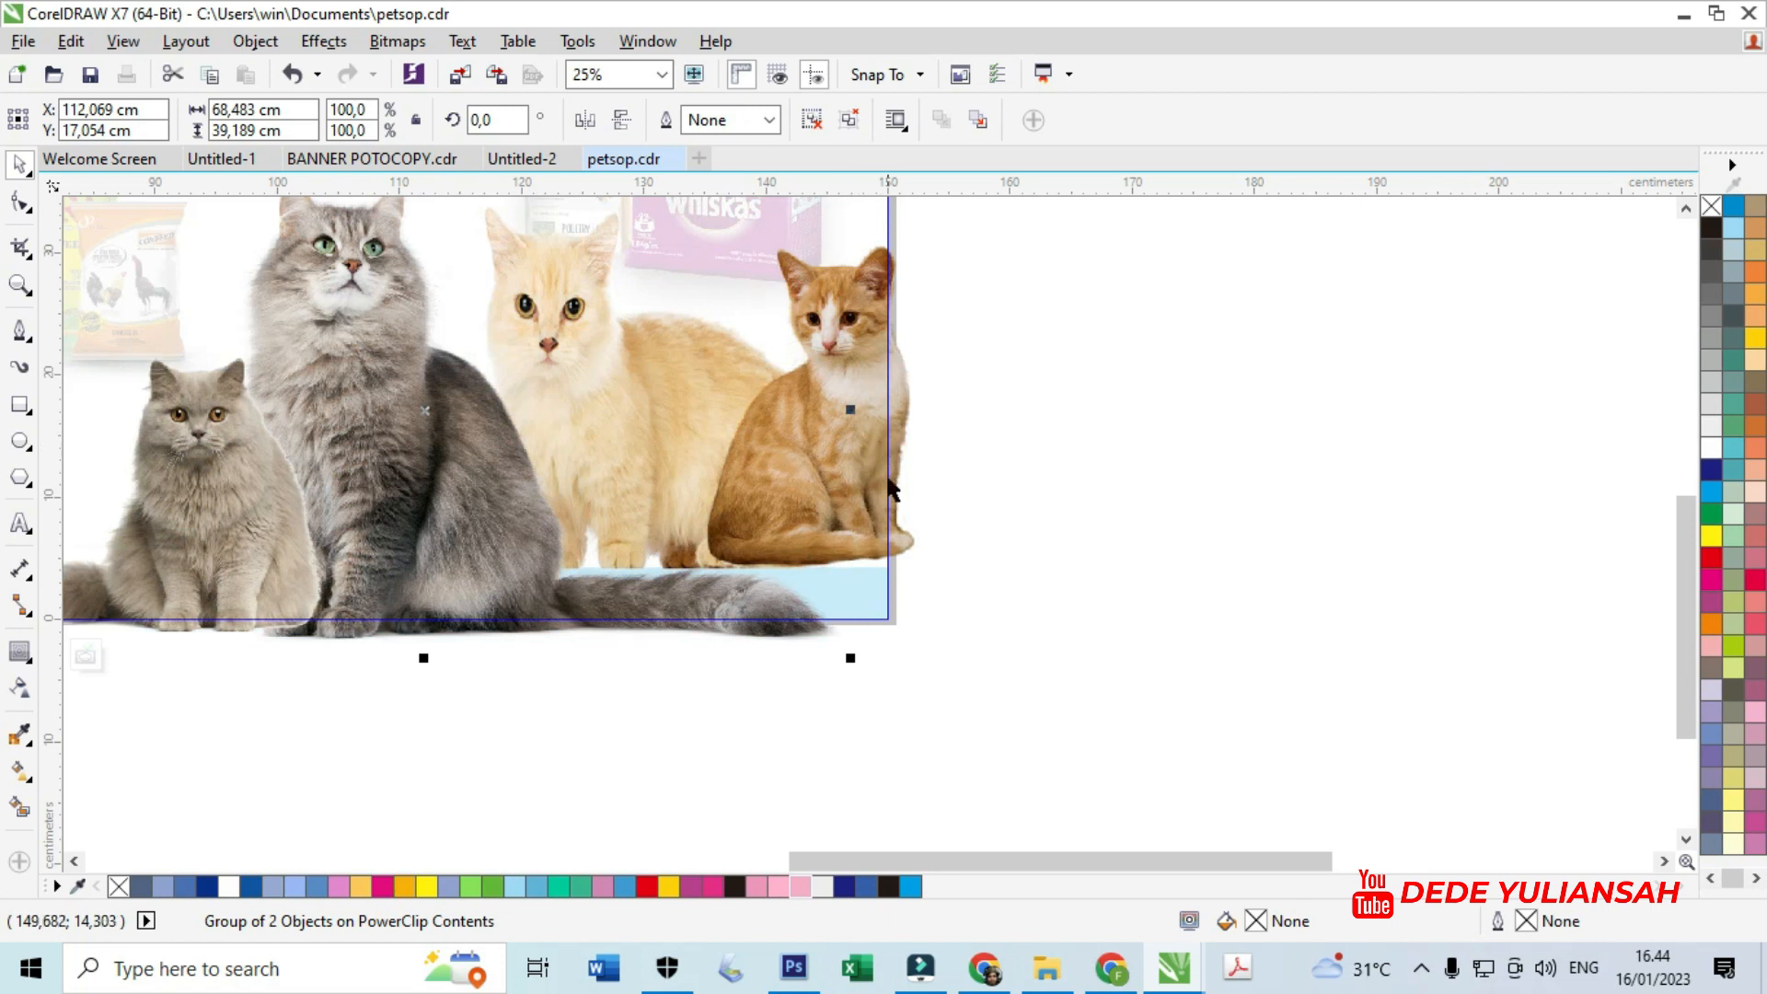
drag(903, 536, 849, 560)
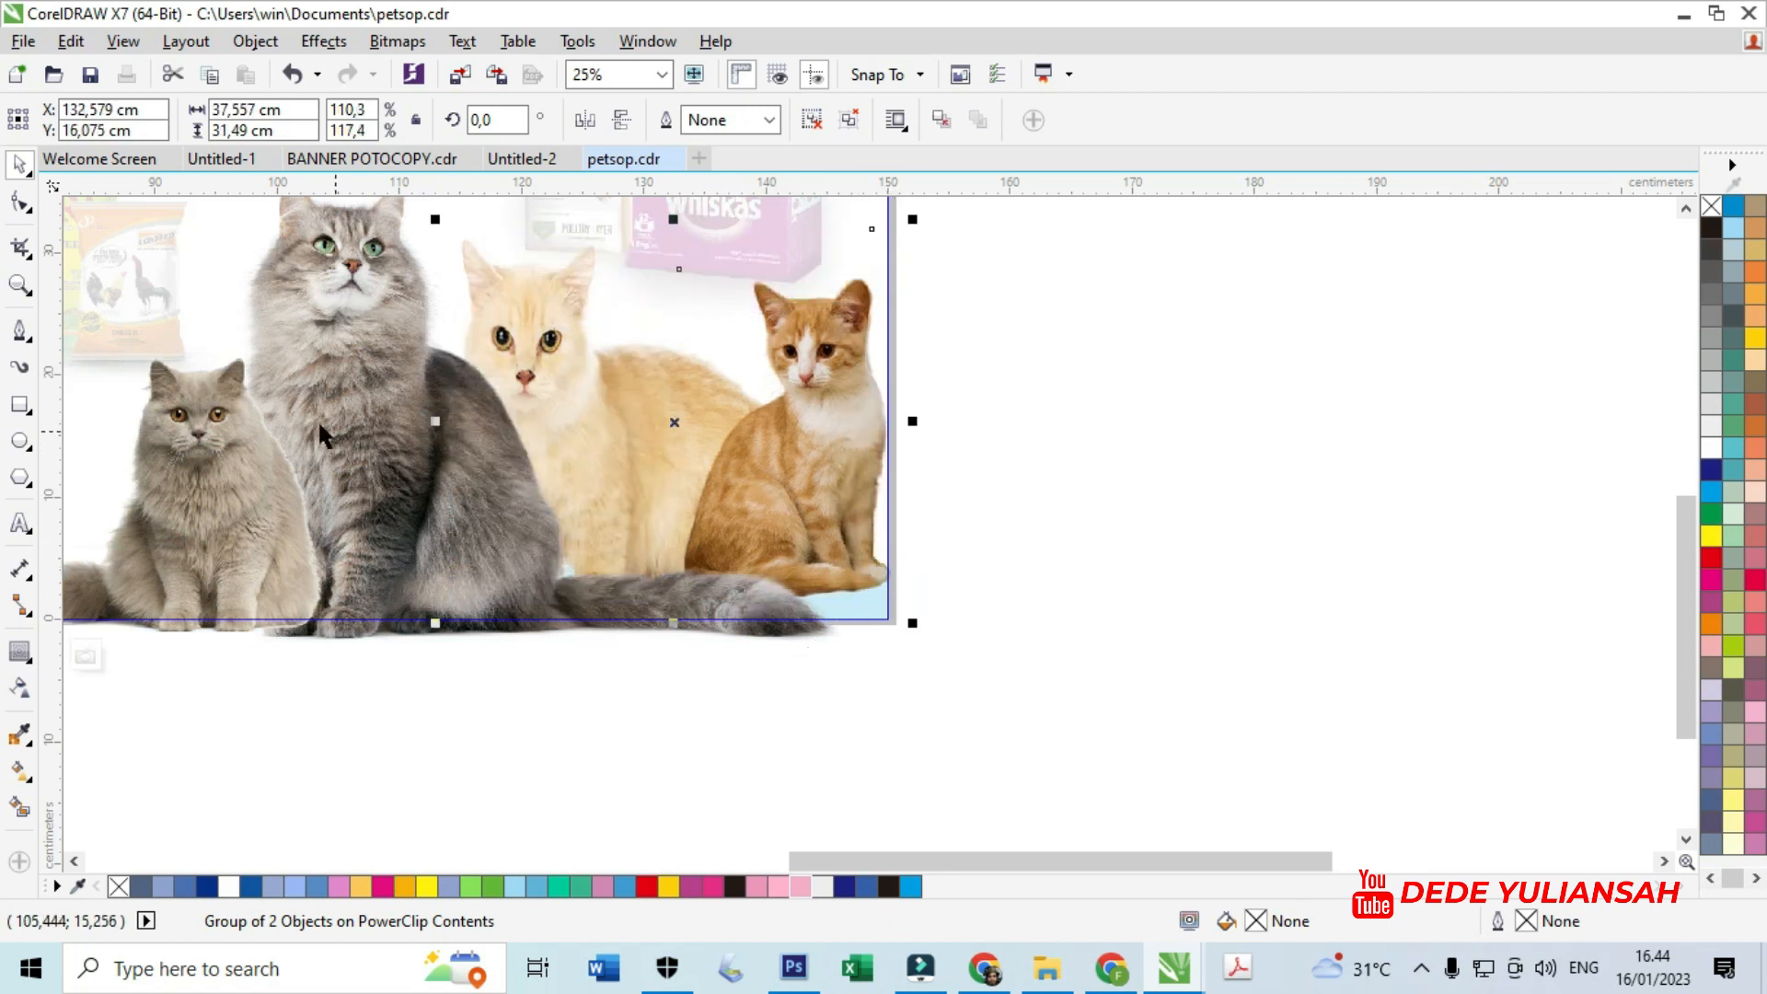
key(ctrl+z)
drag(263, 396, 263, 410)
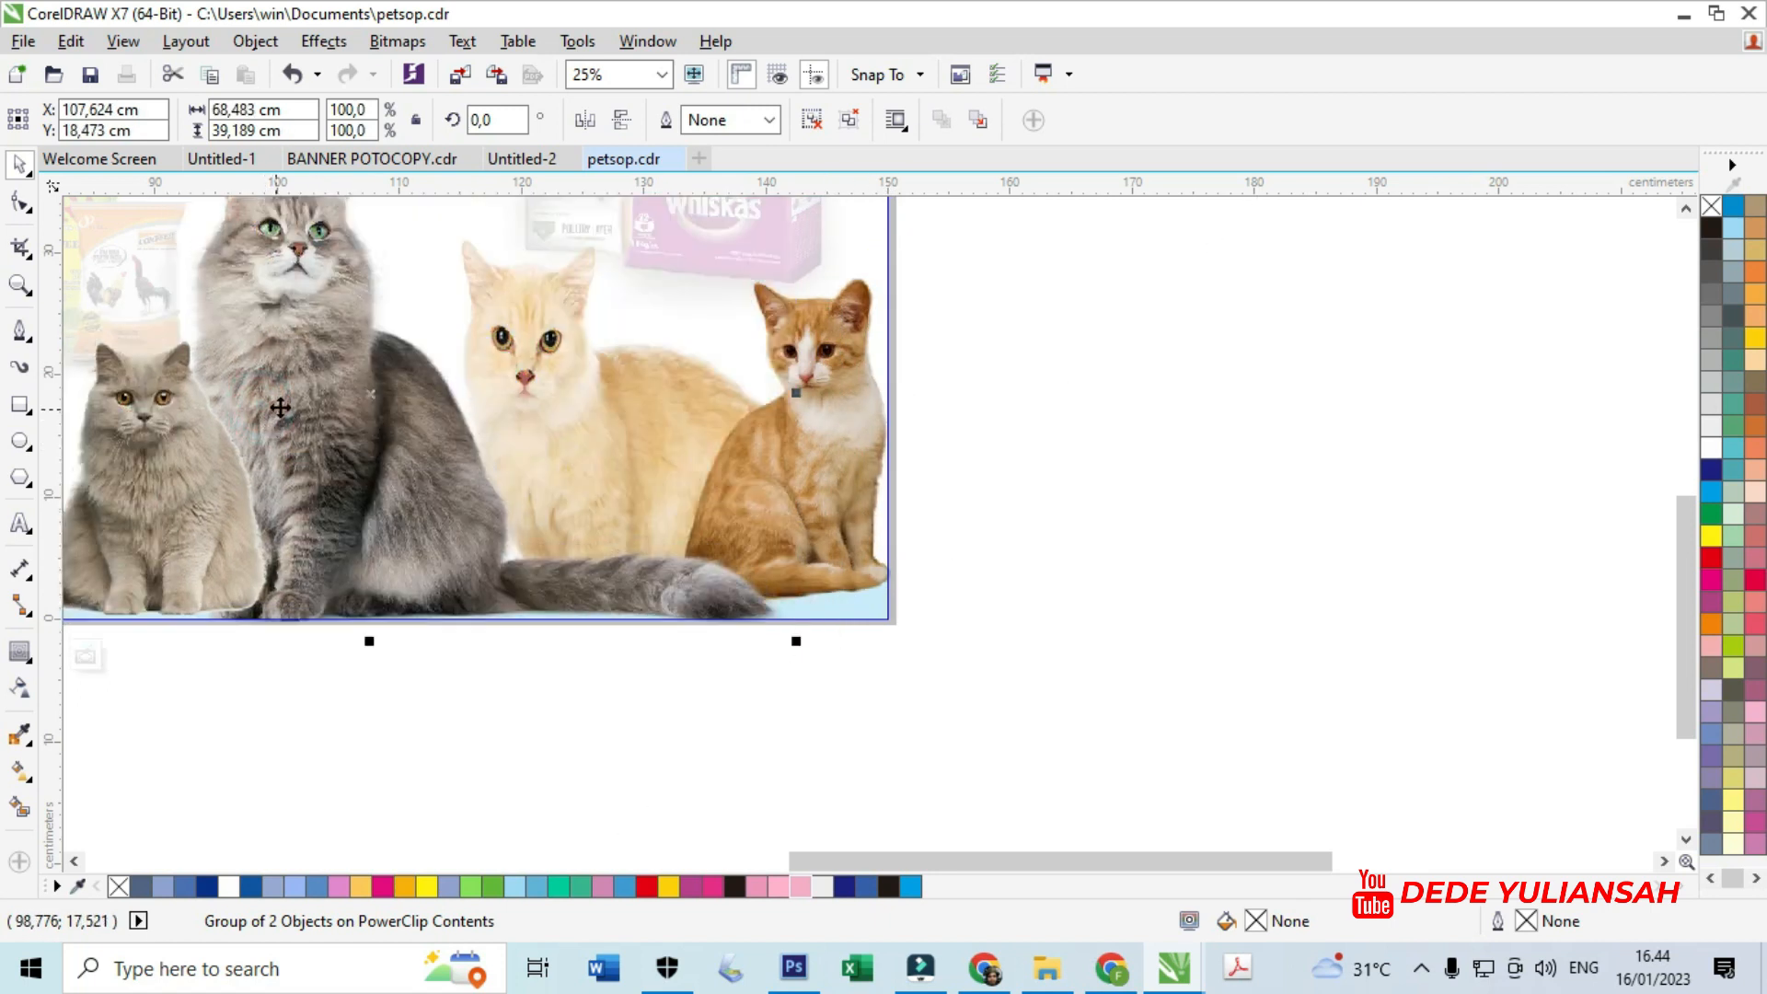
scroll(642, 450, down, 2)
click(748, 511)
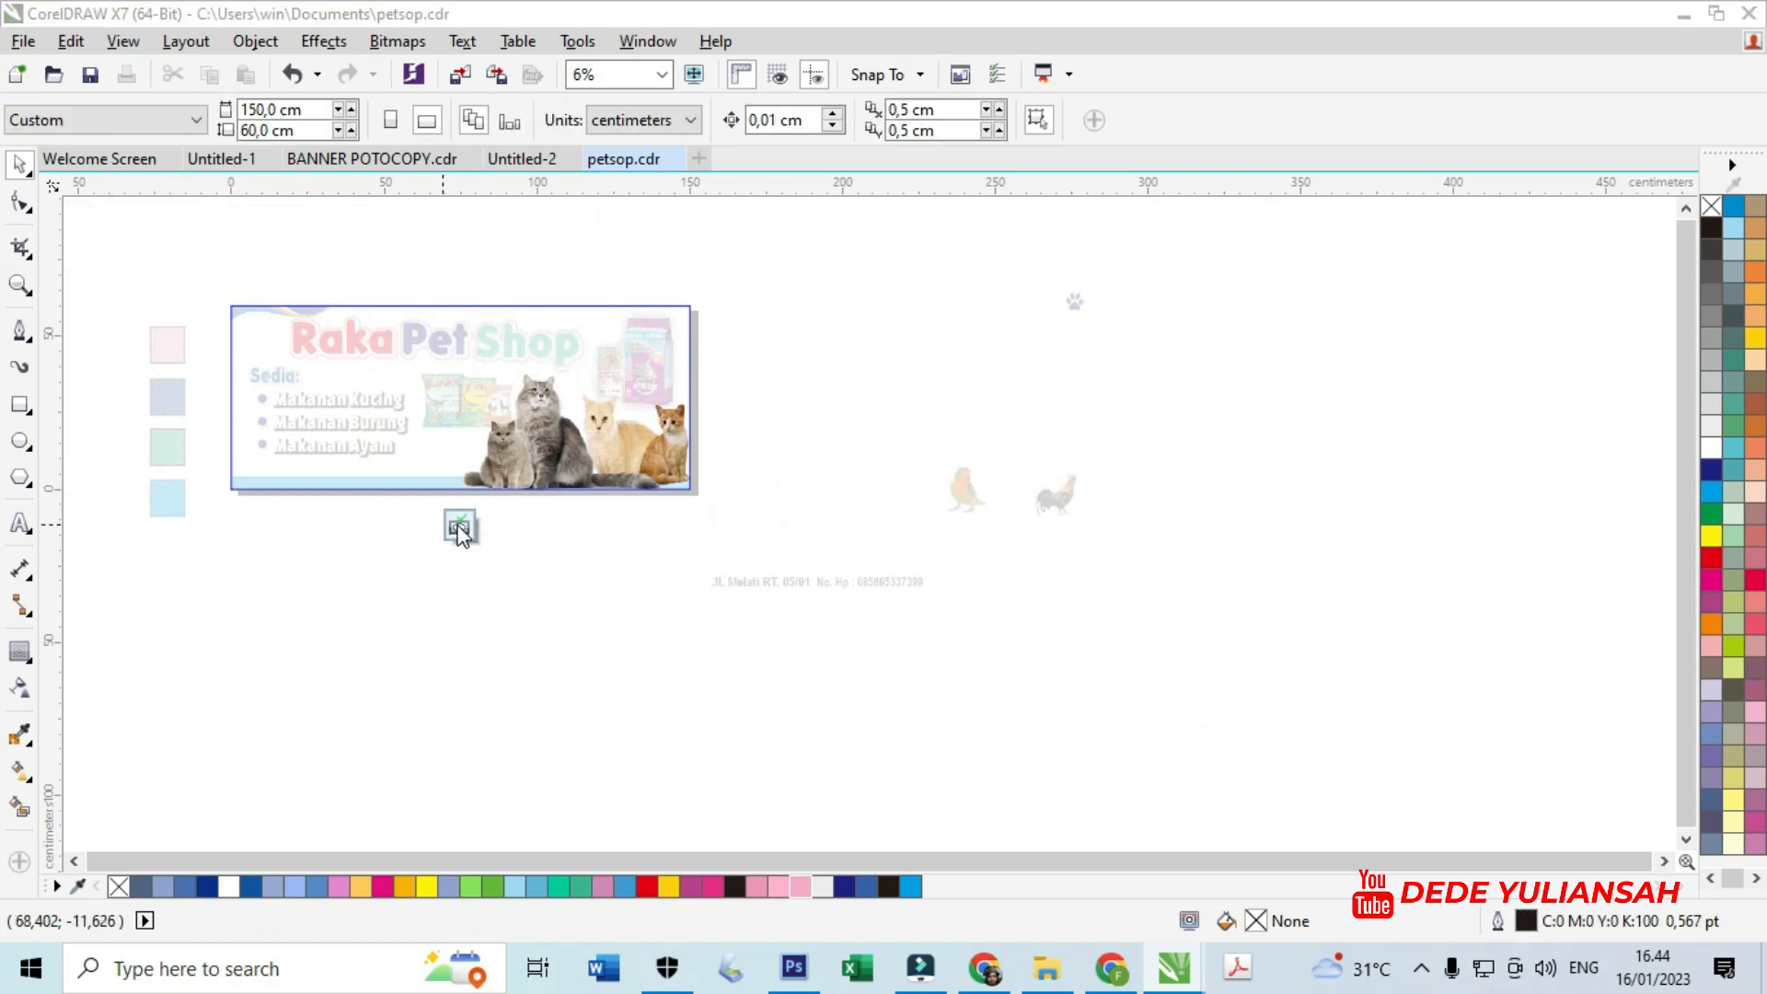
- Move the parrot onto the banner and nudge it slightly right
drag(963, 486, 487, 447)
scroll(447, 436, up, 3)
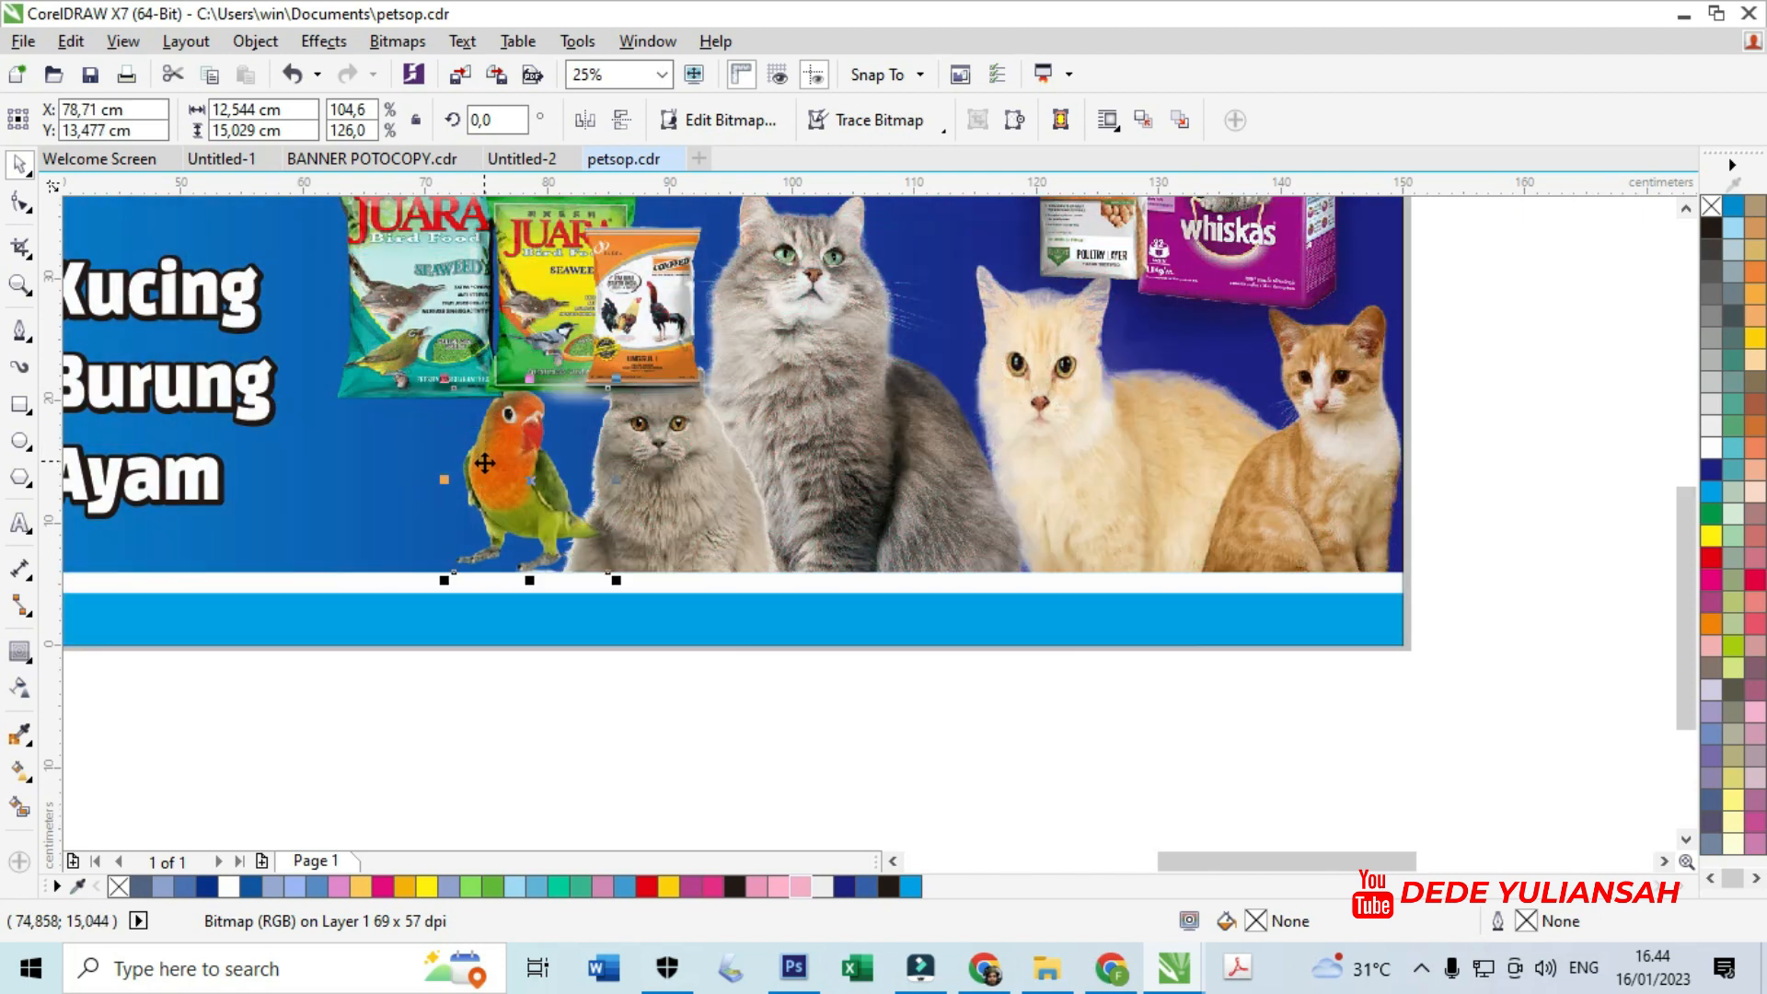
scroll(487, 435, up, 2)
drag(515, 446, 533, 451)
scroll(802, 463, down, 3)
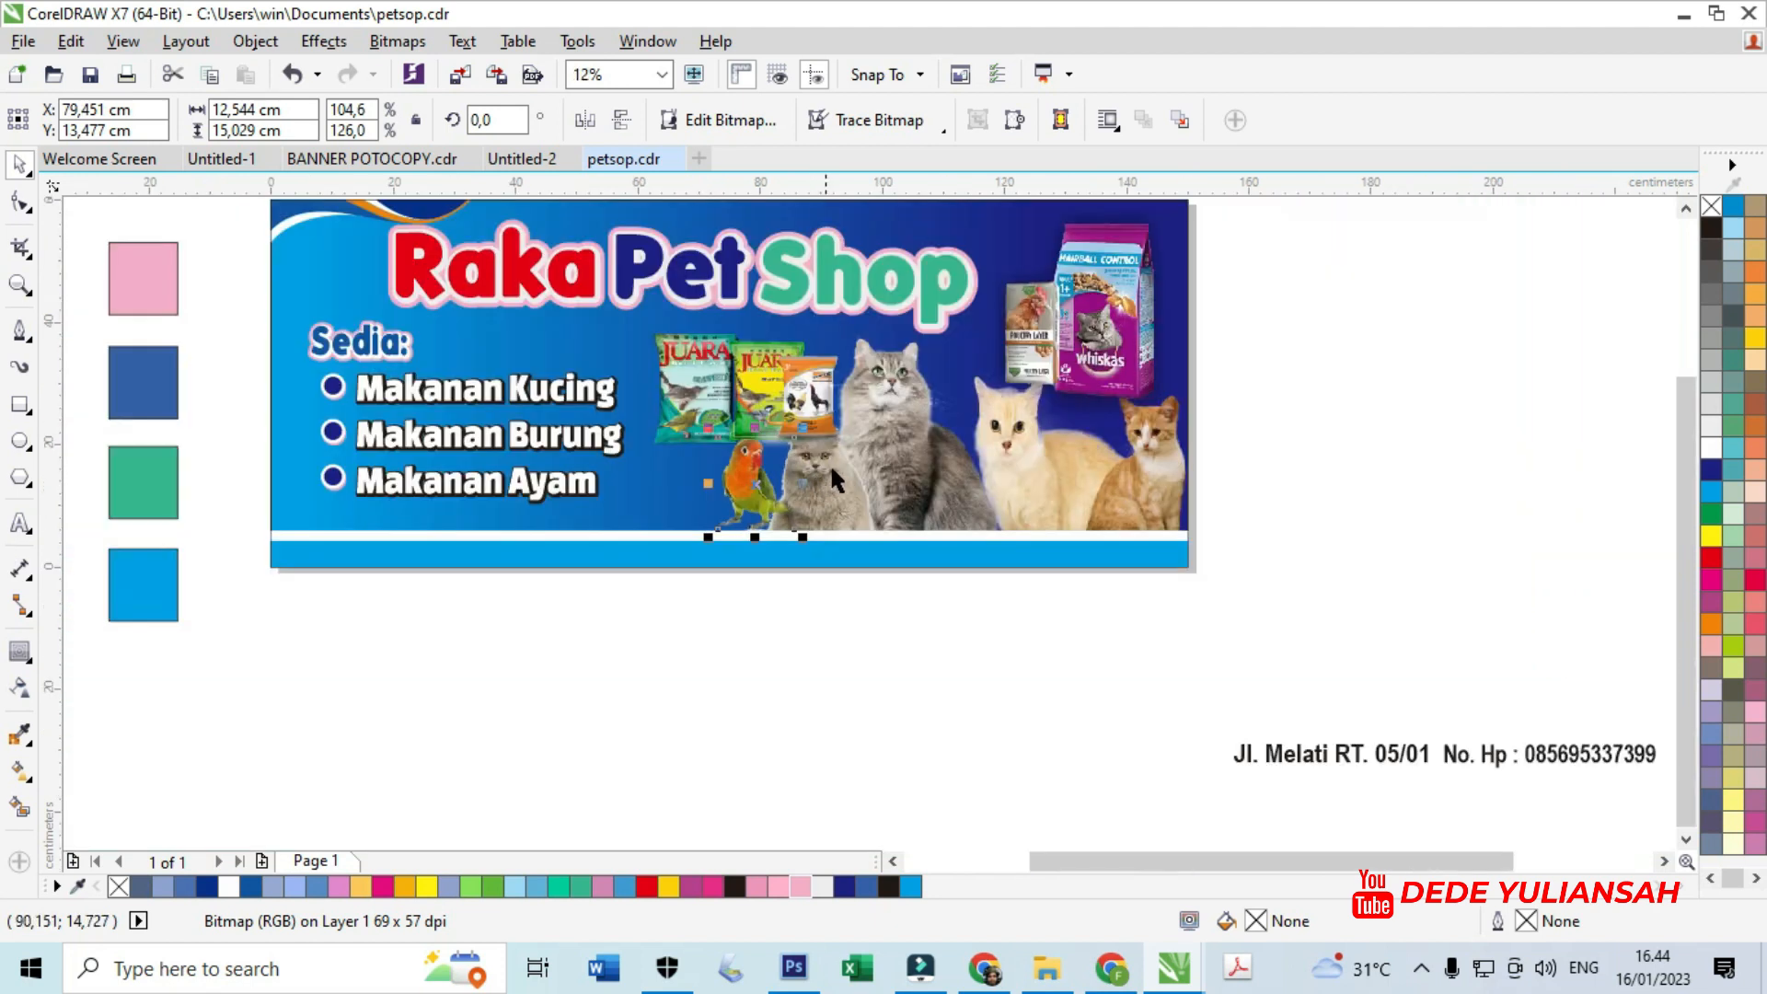
- Move the rooster picture into the banner beside the parrot, below the birdseed packs
drag(1467, 537, 915, 700)
scroll(868, 444, up, 1)
scroll(825, 454, up, 2)
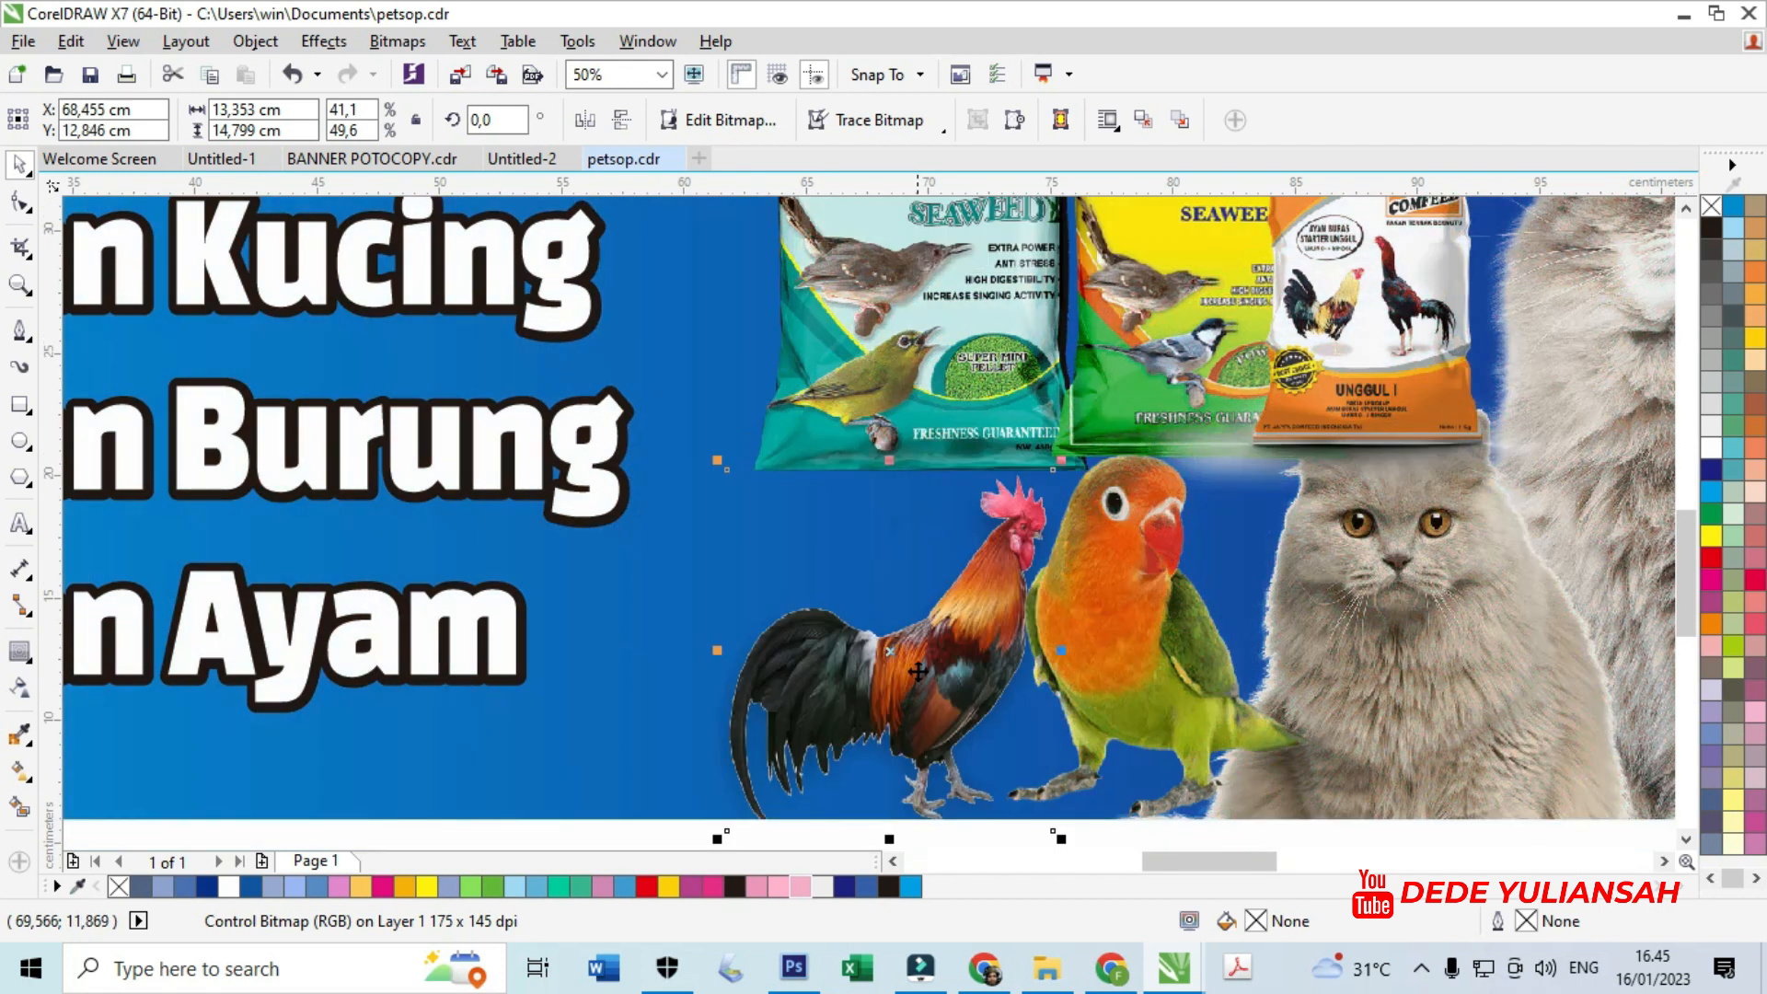
scroll(912, 636, down, 2)
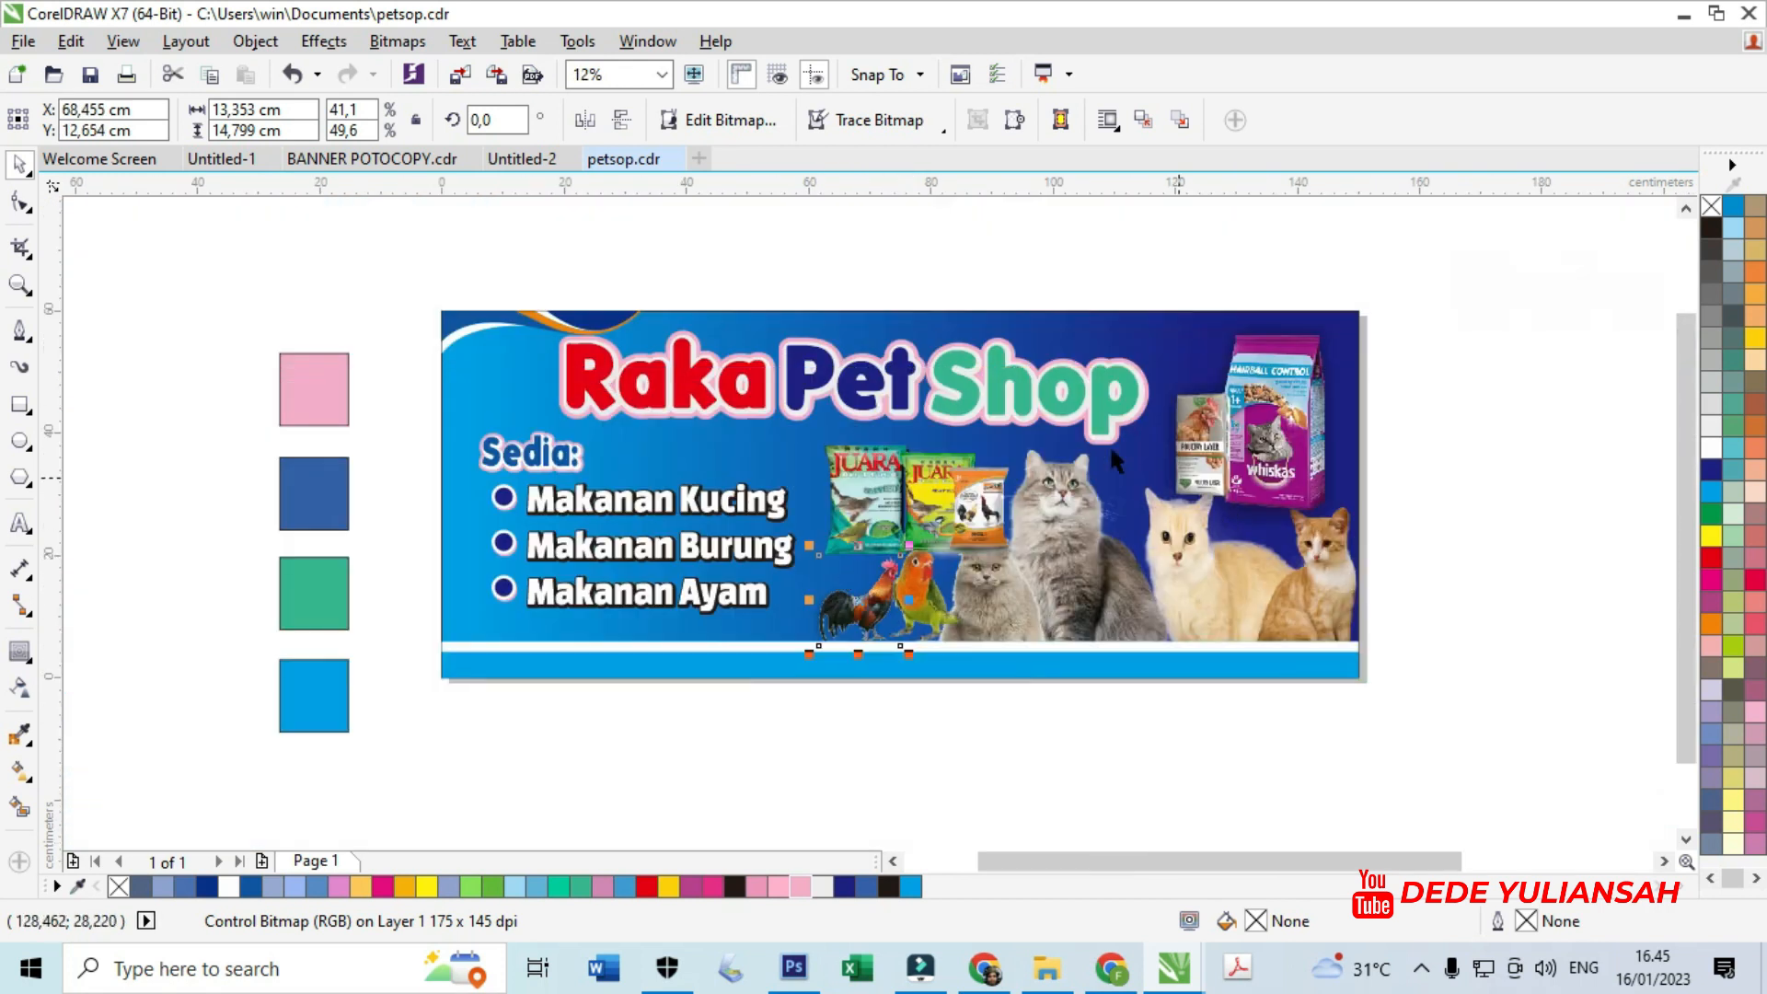
scroll(1113, 432, down, 1)
scroll(1215, 313, up, 1)
scroll(647, 485, up, 1)
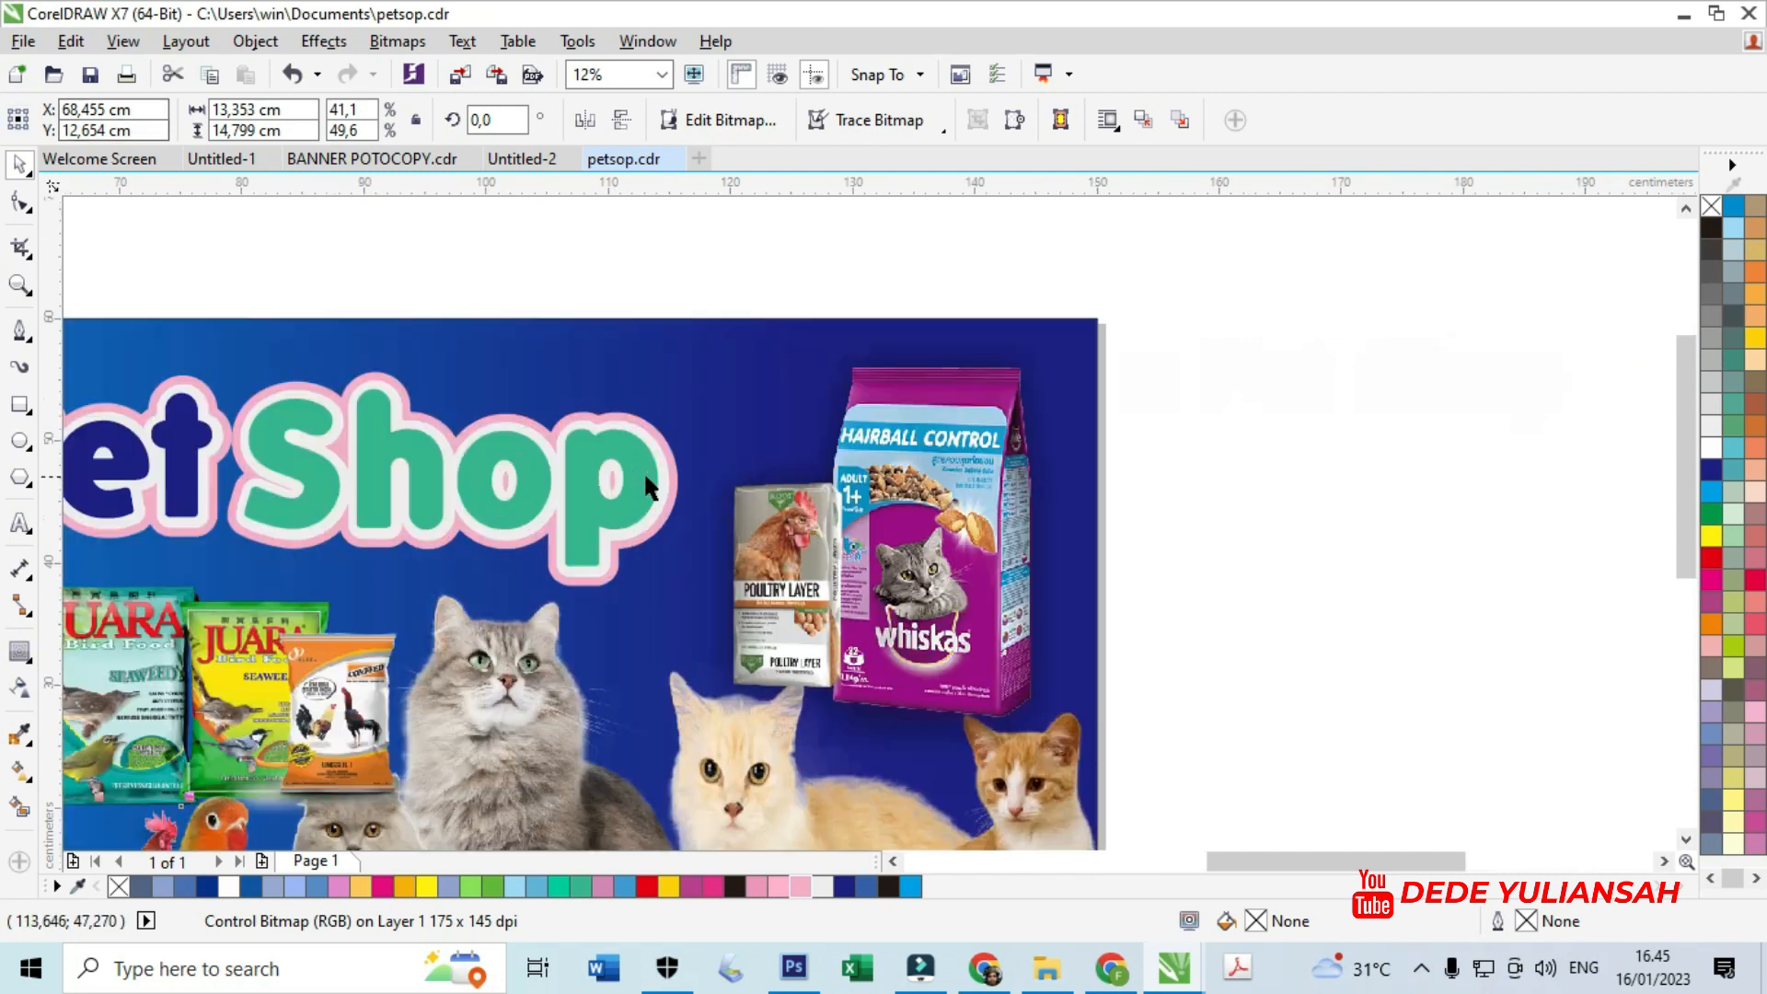
scroll(647, 485, up, 2)
- Move the hop lettering group down and to the right
click(630, 442)
drag(646, 406, 747, 289)
right_click(635, 443)
- Ungroup the Shop lettering with Ctrl+U, undoing accidental moves
click(766, 396)
click(764, 371)
key(ctrl+z)
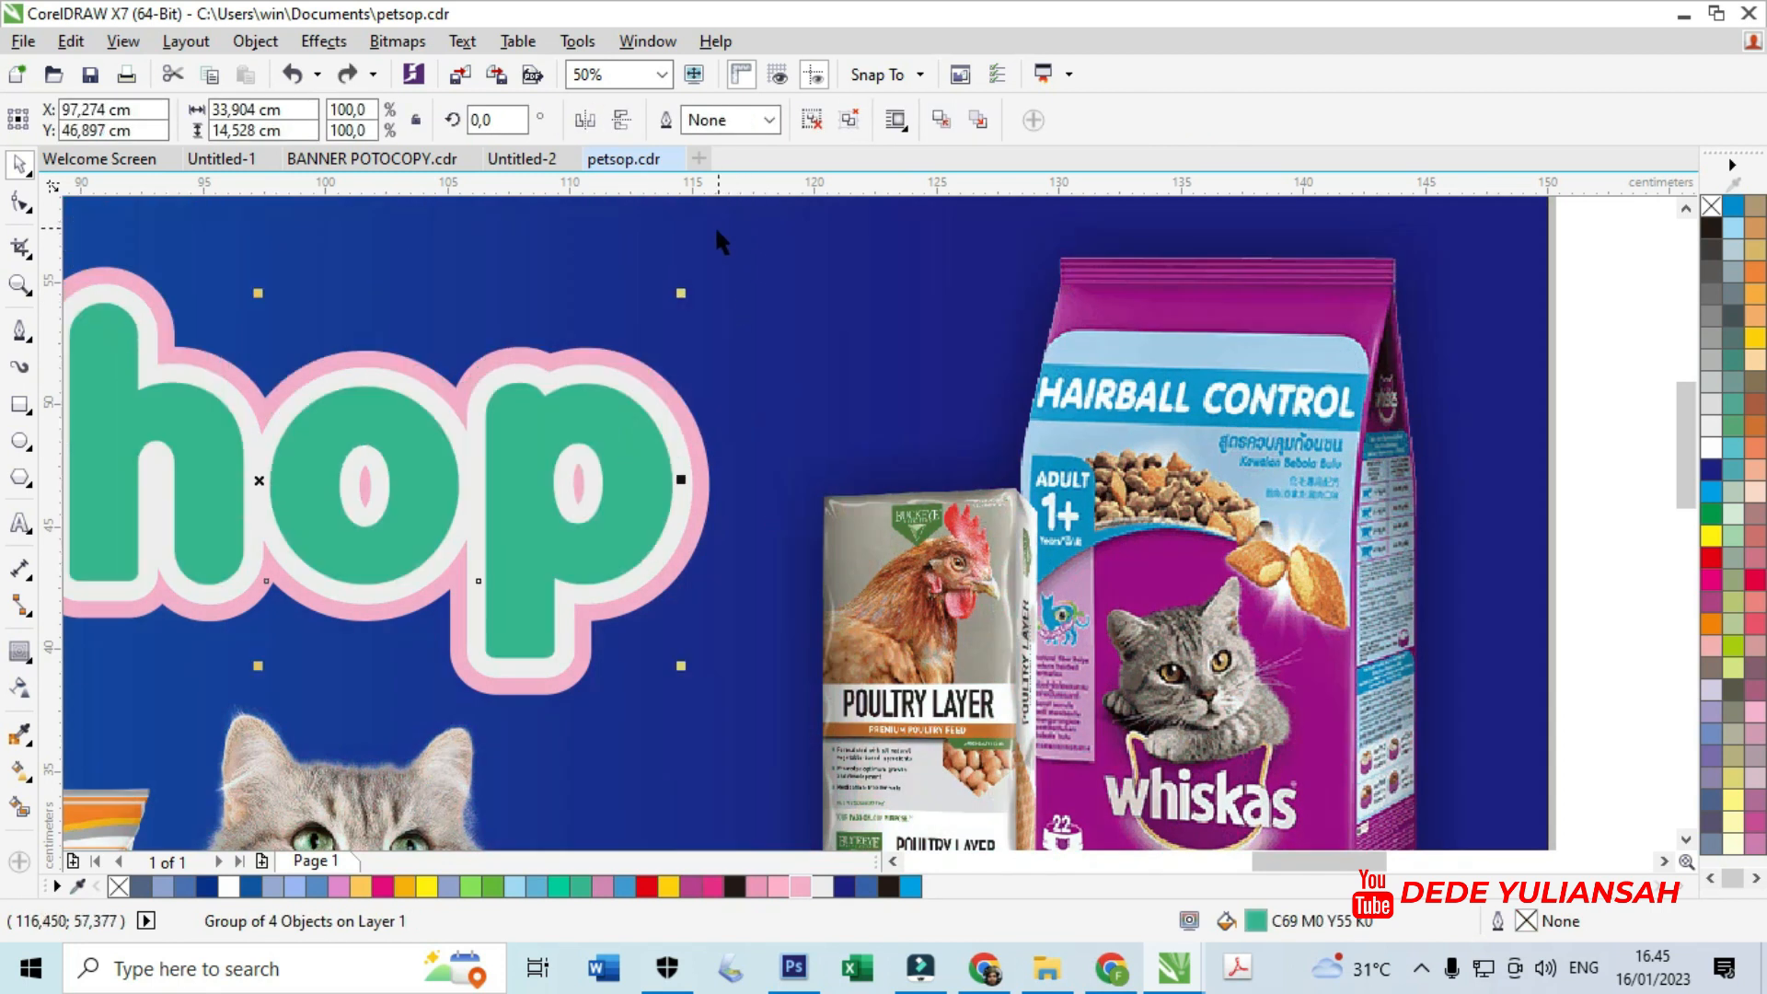
right_click(598, 386)
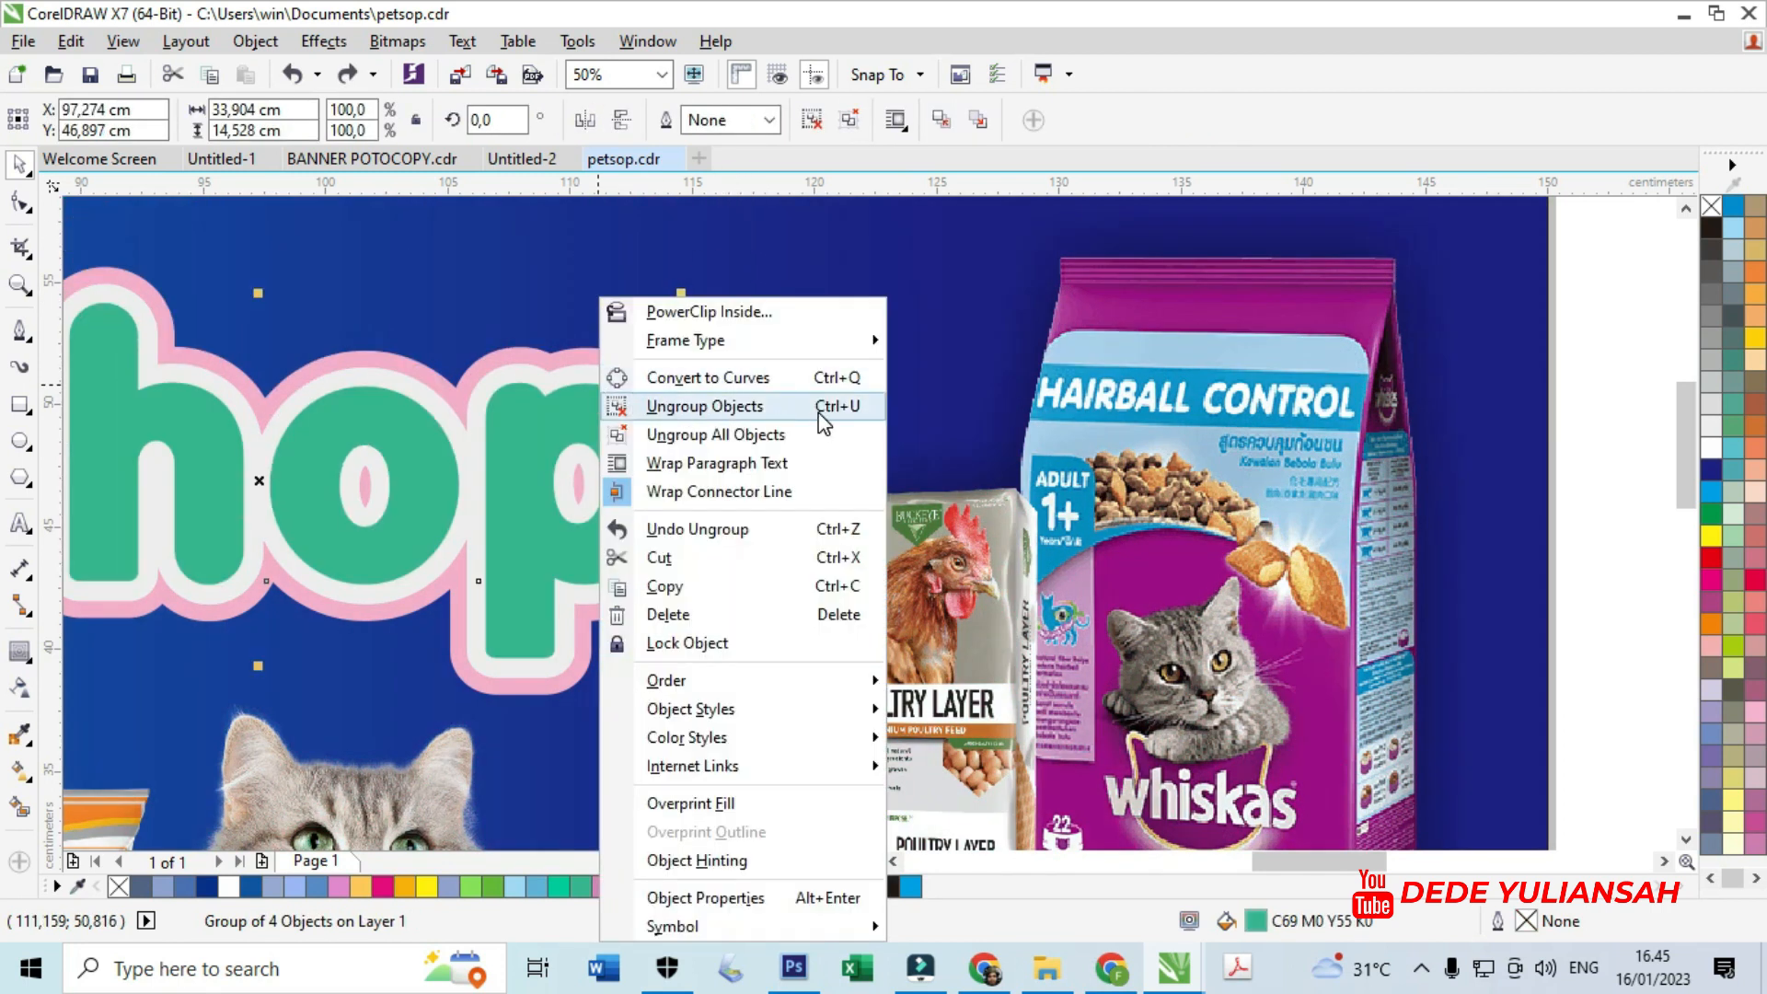
click(411, 317)
click(544, 283)
click(594, 426)
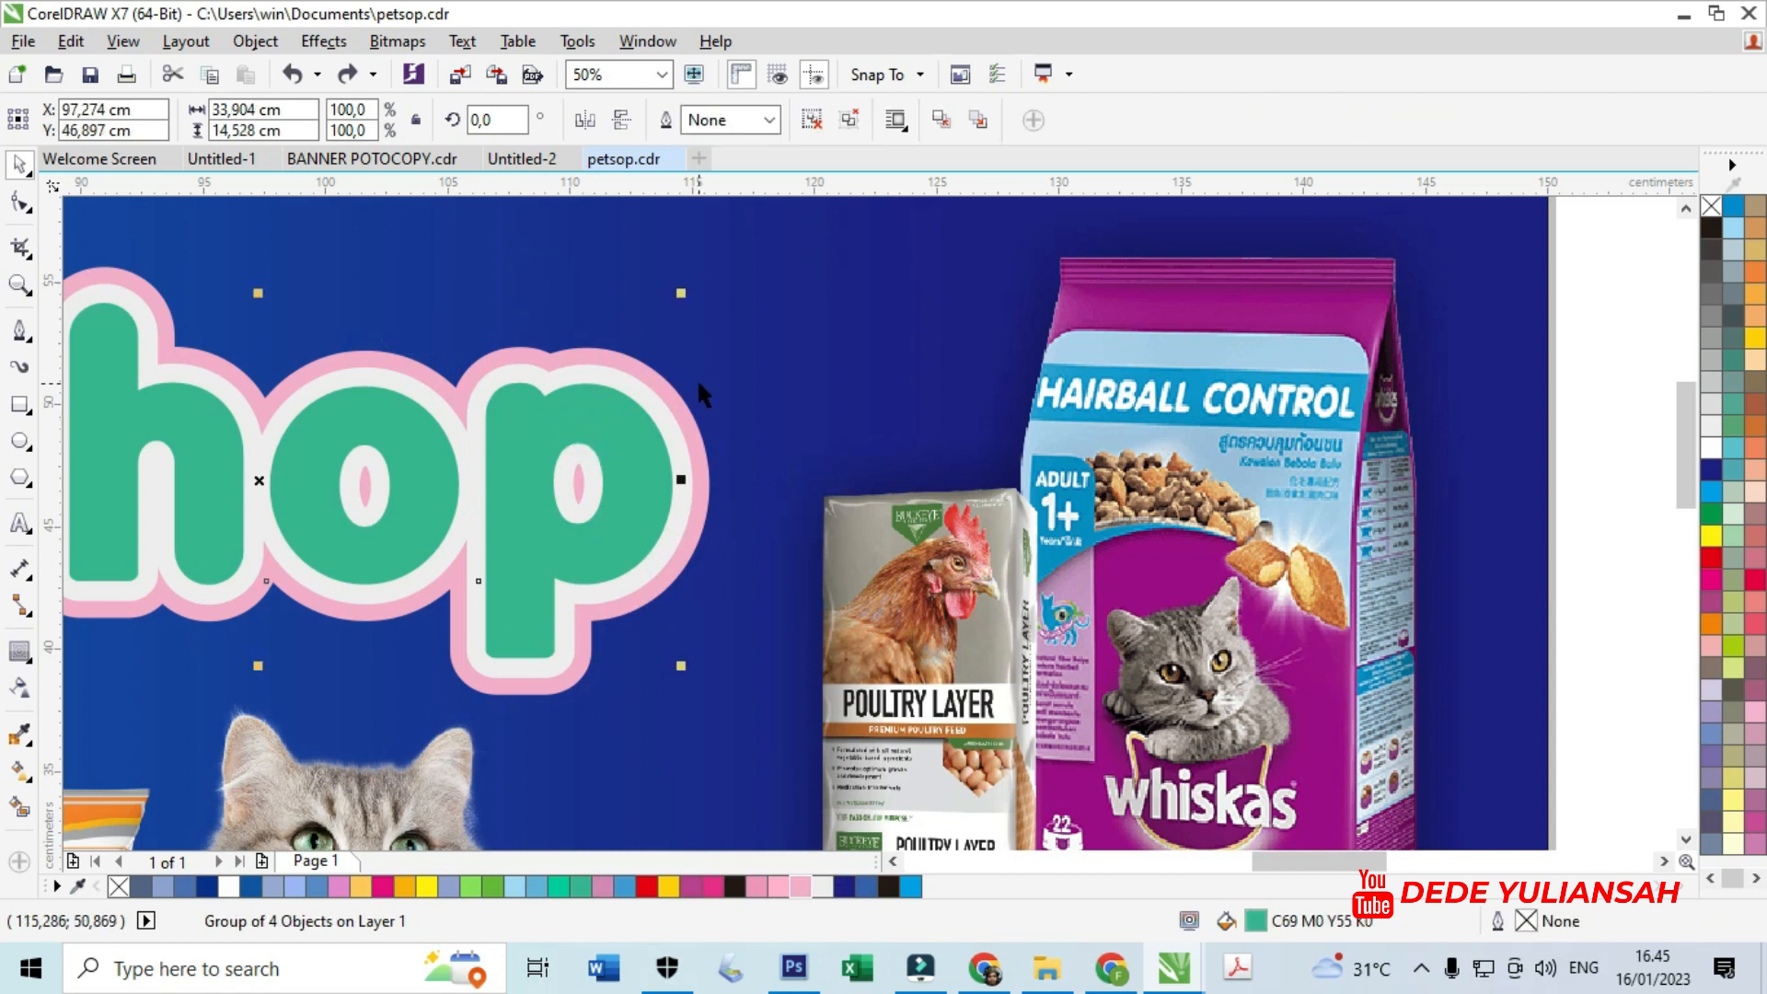
drag(623, 431, 690, 382)
key(ctrl+z)
key(ctrl+u)
- Check the separated letters p, o and the op outline, undoing trial moves
click(707, 393)
drag(646, 433, 768, 388)
key(ctrl+z)
click(435, 459)
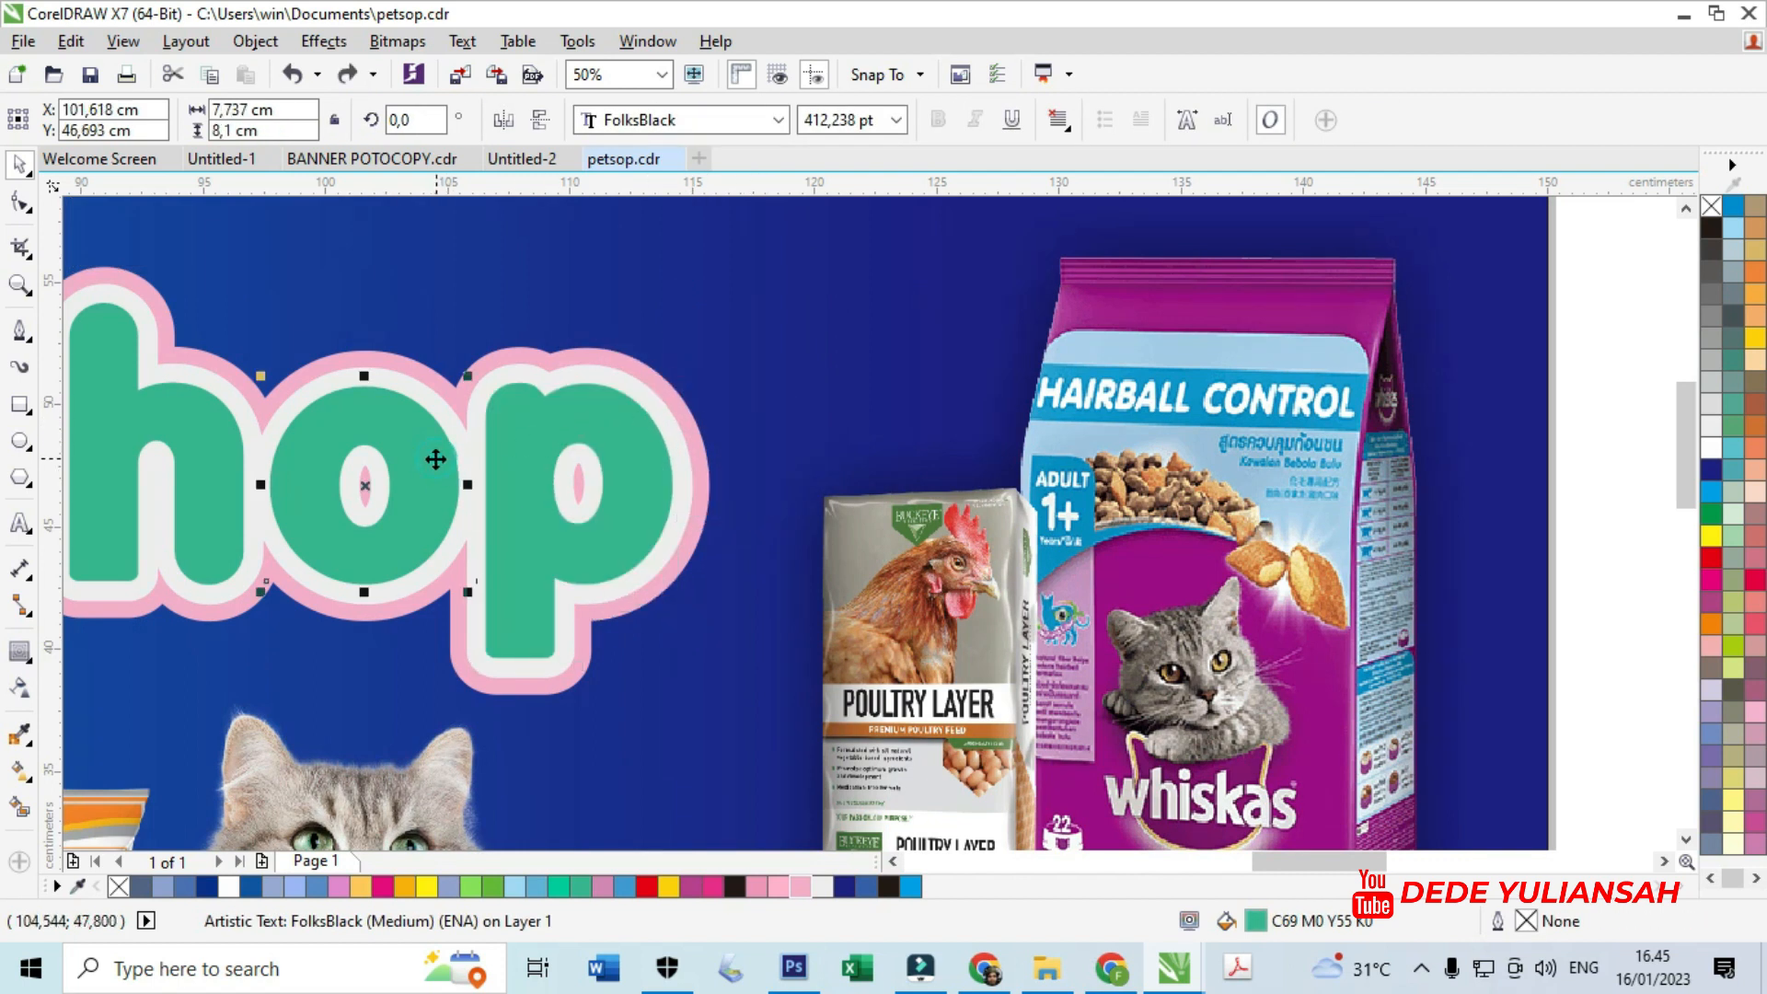
drag(371, 422, 434, 339)
key(ctrl+z)
shift+click(414, 383)
scroll(318, 388, down, 3)
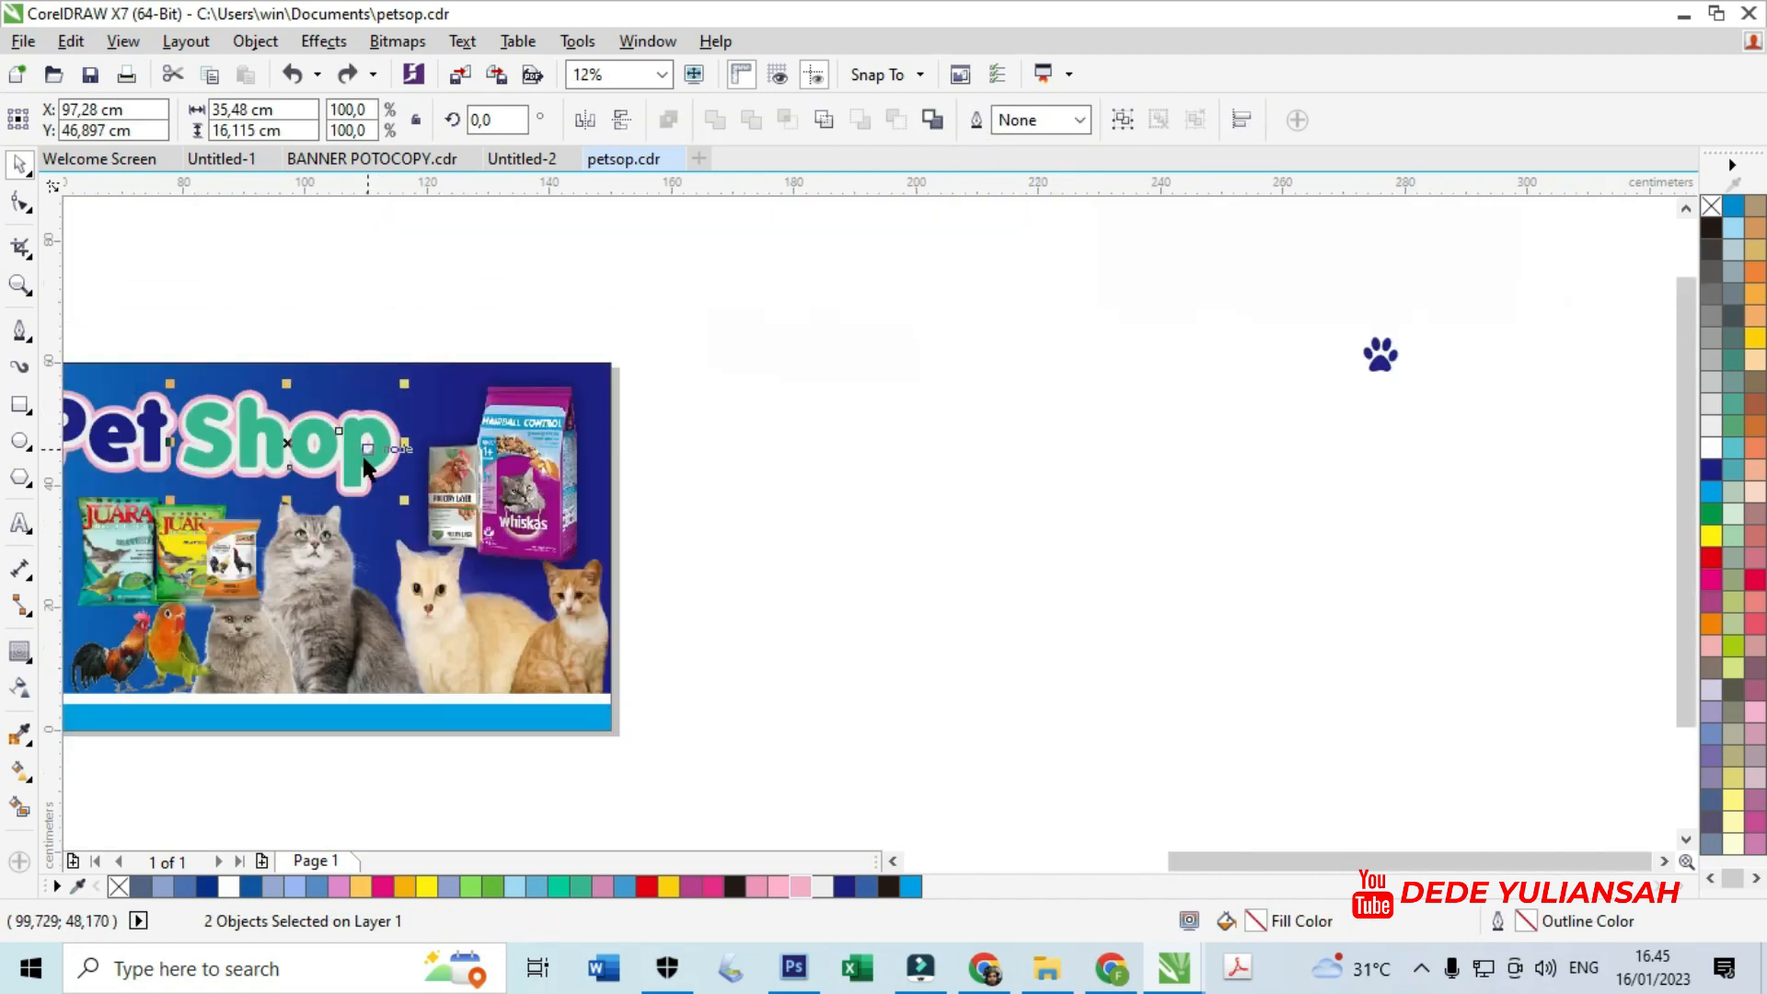
click(866, 504)
- Bring the paw icon from off-page onto the o of Shop
drag(1375, 359, 304, 438)
scroll(289, 439, up, 3)
drag(461, 453, 503, 487)
click(492, 264)
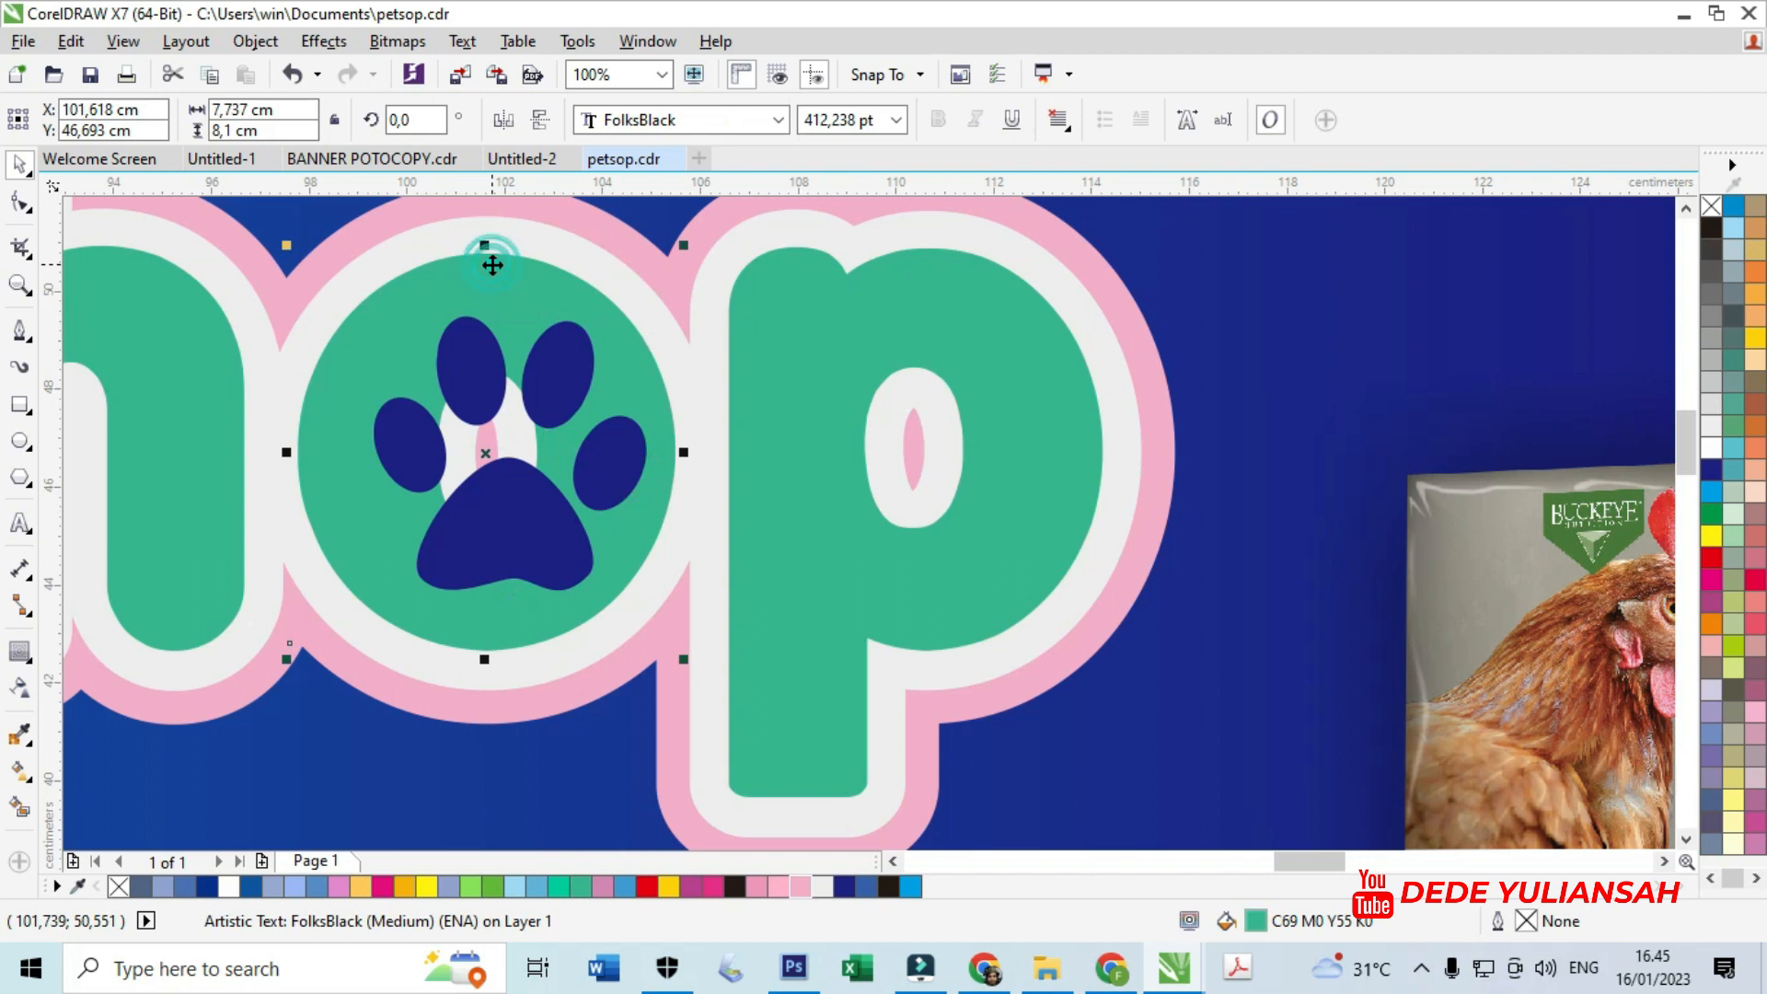
drag(485, 260, 488, 196)
key(ctrl+z)
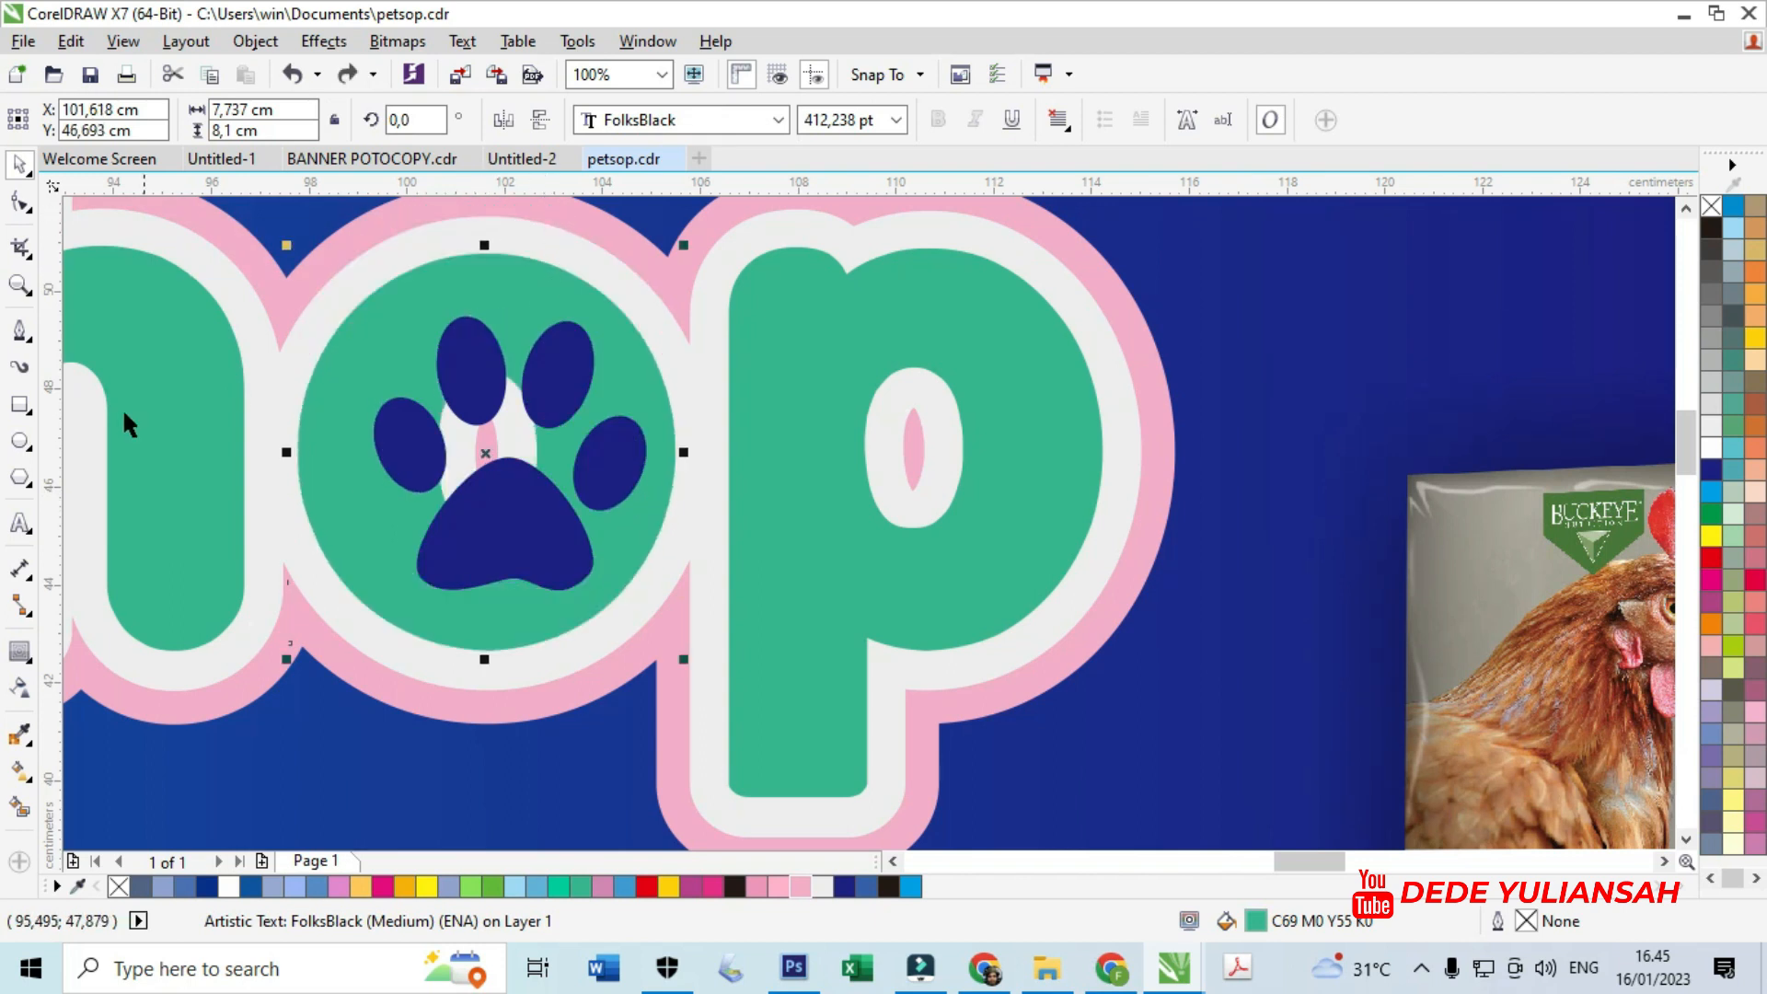
drag(472, 544, 166, 611)
- Try filling the light-grey outline with green sampled from the letter o, then undo it
click(446, 565)
click(28, 733)
click(437, 550)
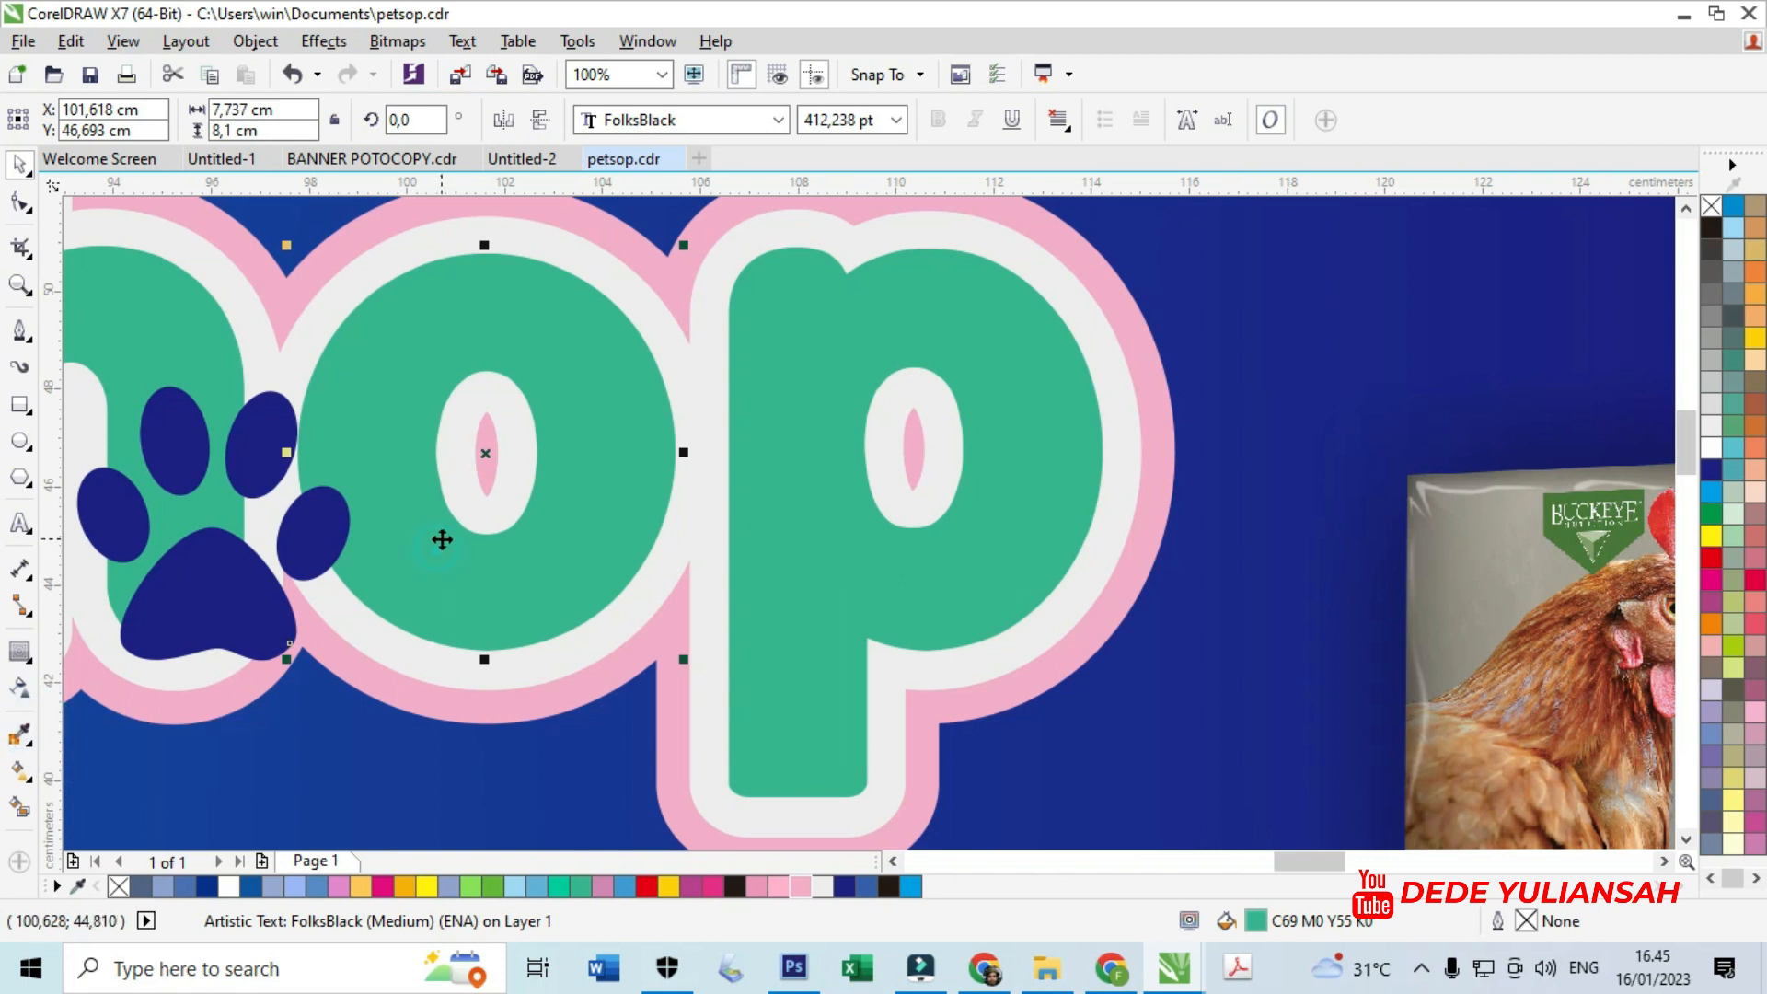
click(21, 733)
click(434, 441)
click(441, 448)
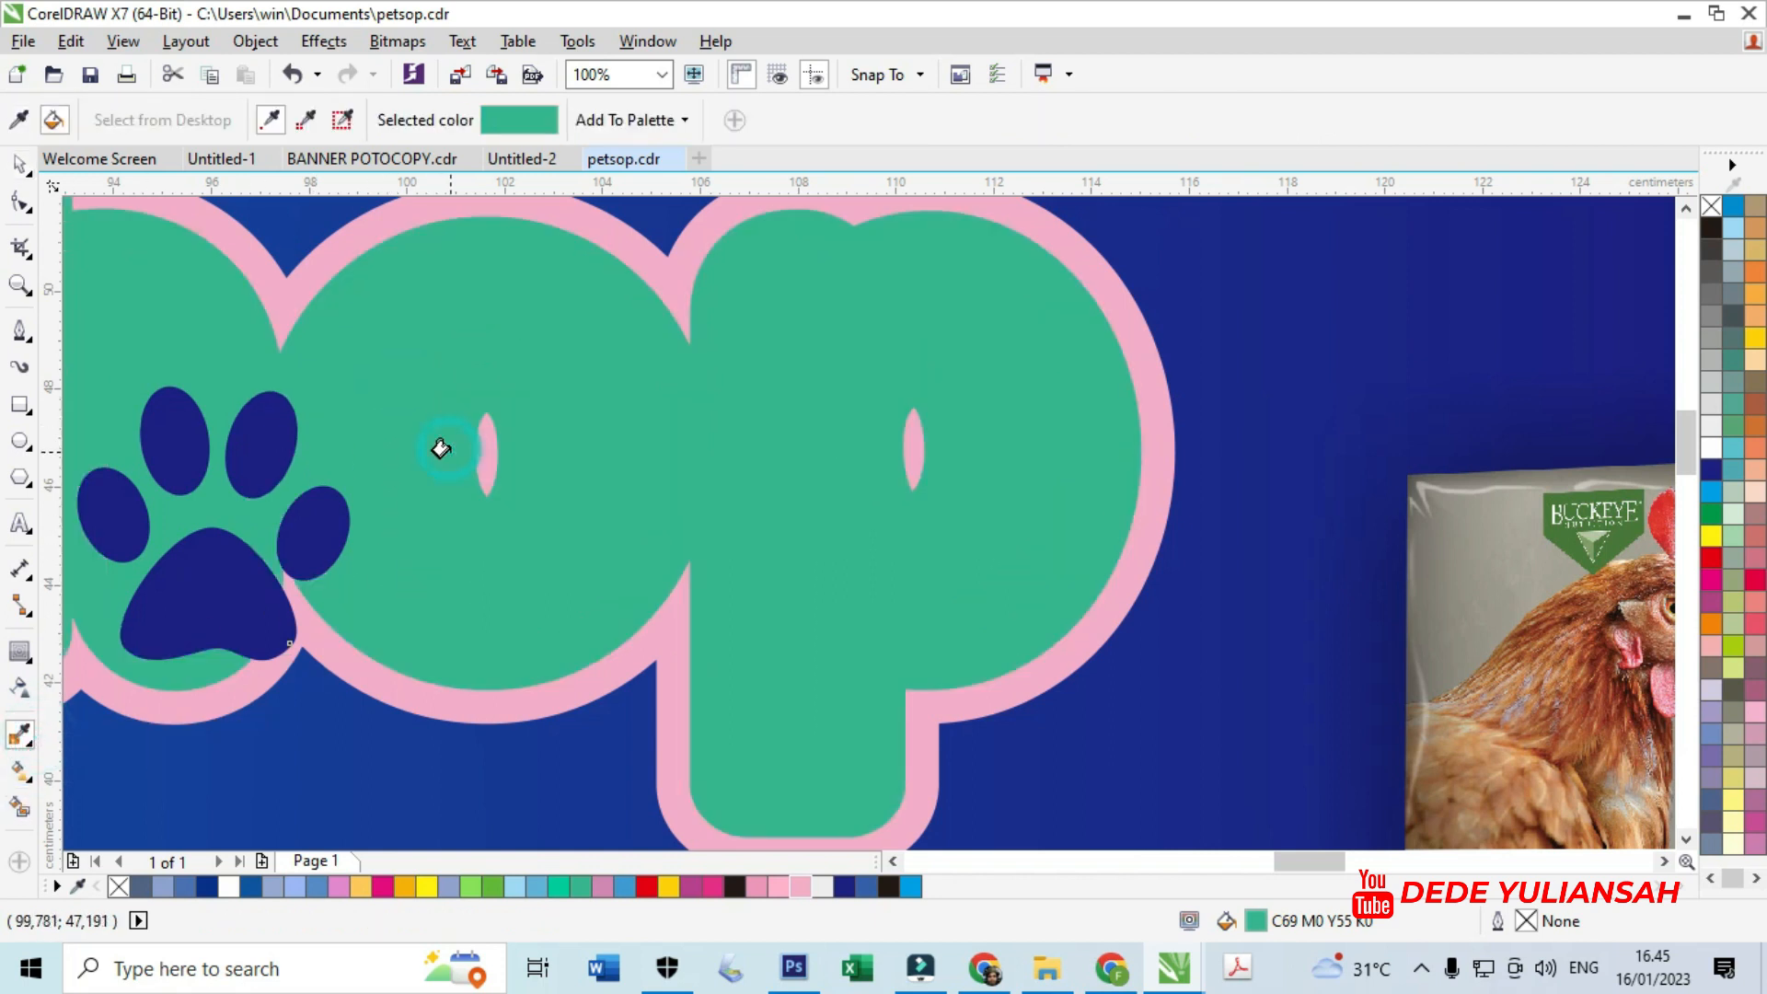
key(ctrl+z)
click(20, 164)
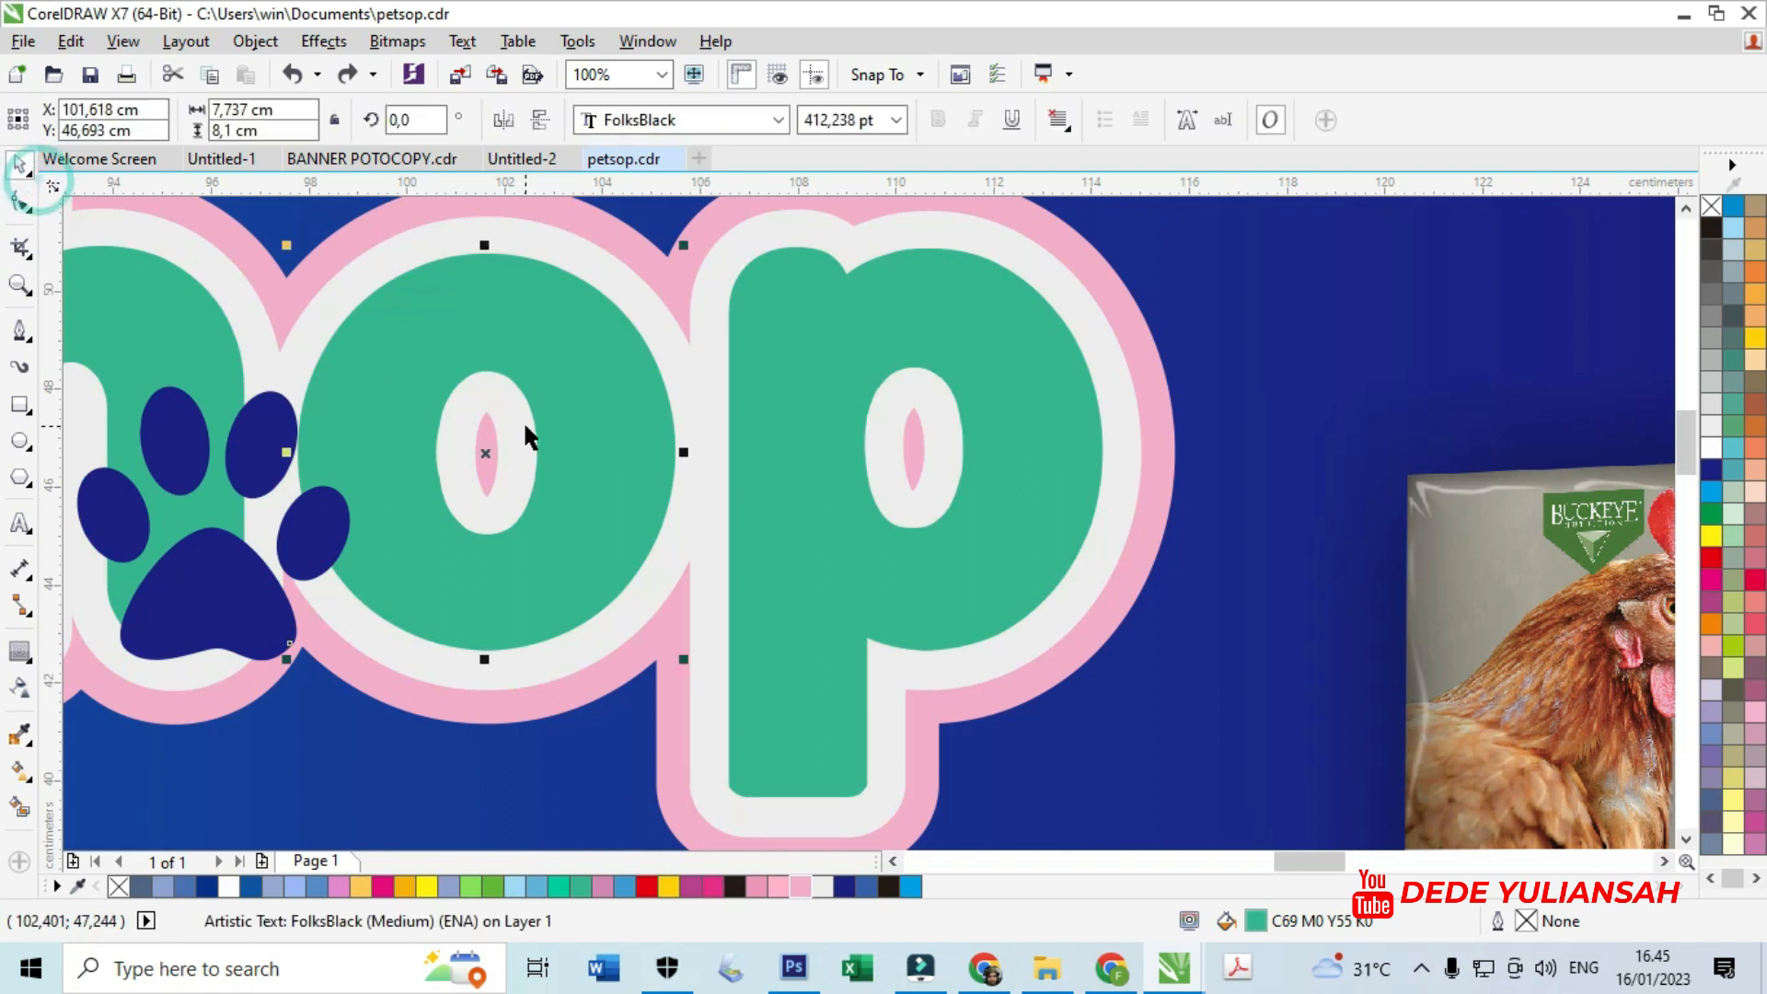
- Select the letter o and its outline, undoing a stray outline move
click(510, 410)
drag(521, 446, 543, 518)
key(ctrl+z)
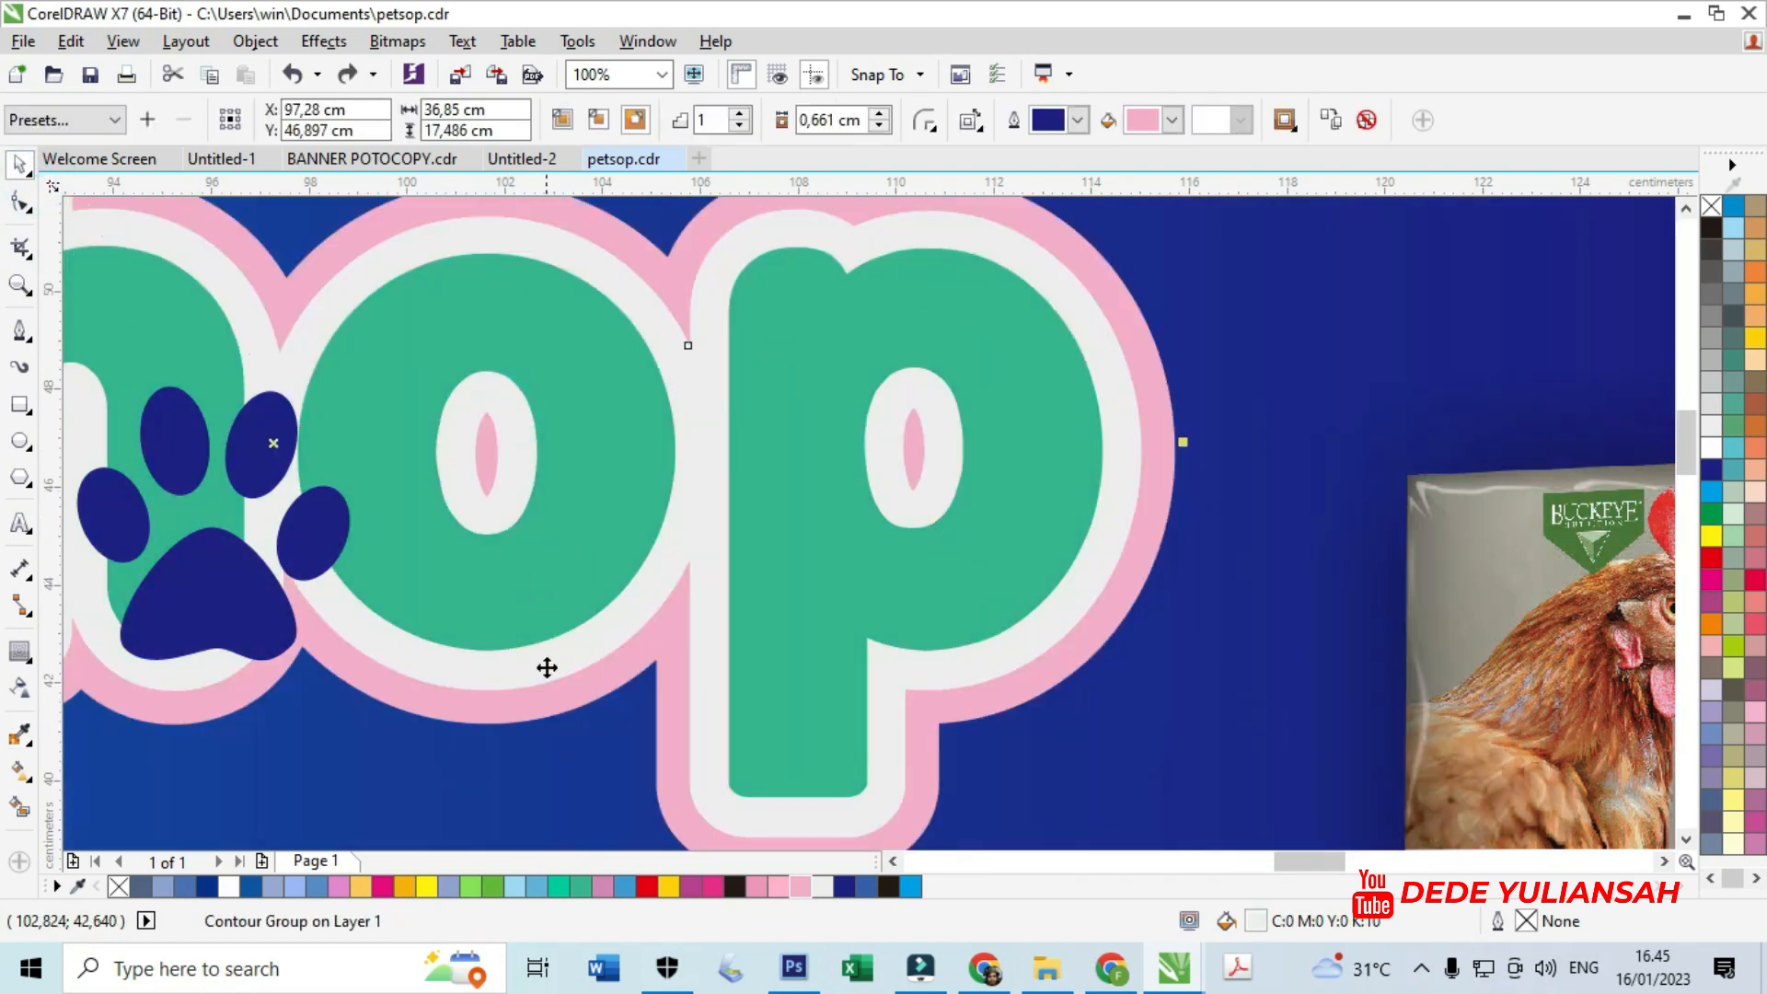
click(447, 741)
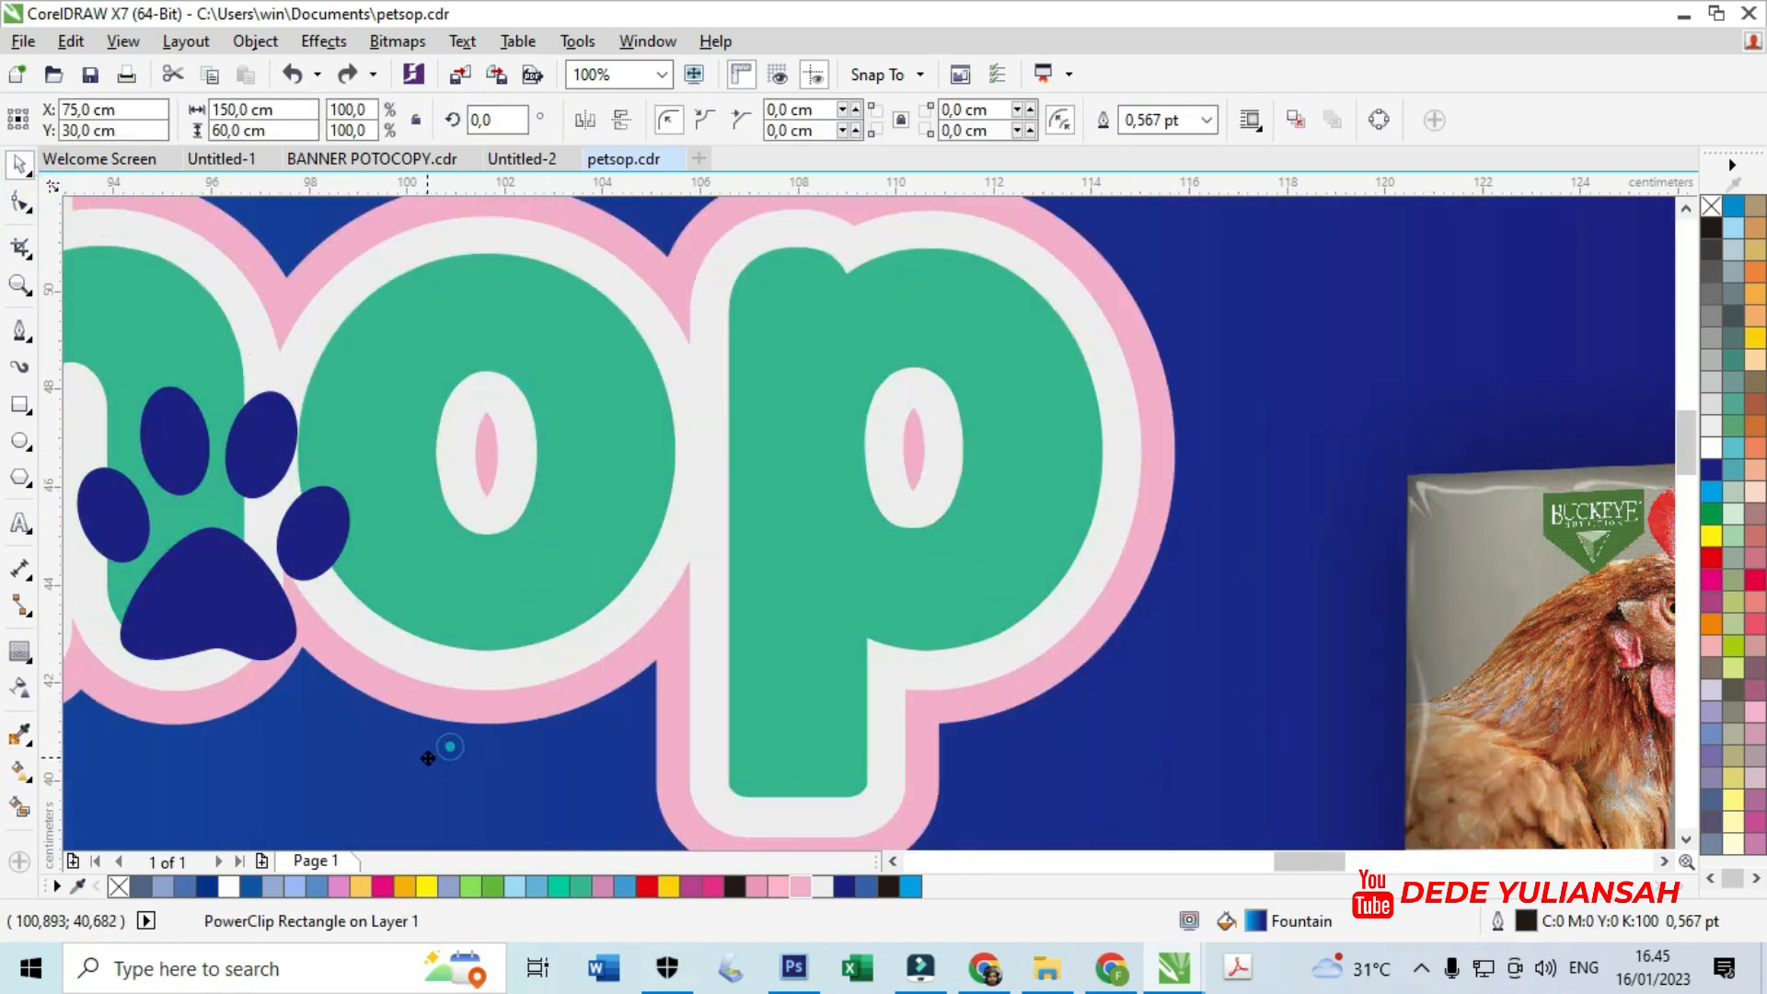
click(519, 570)
click(473, 447)
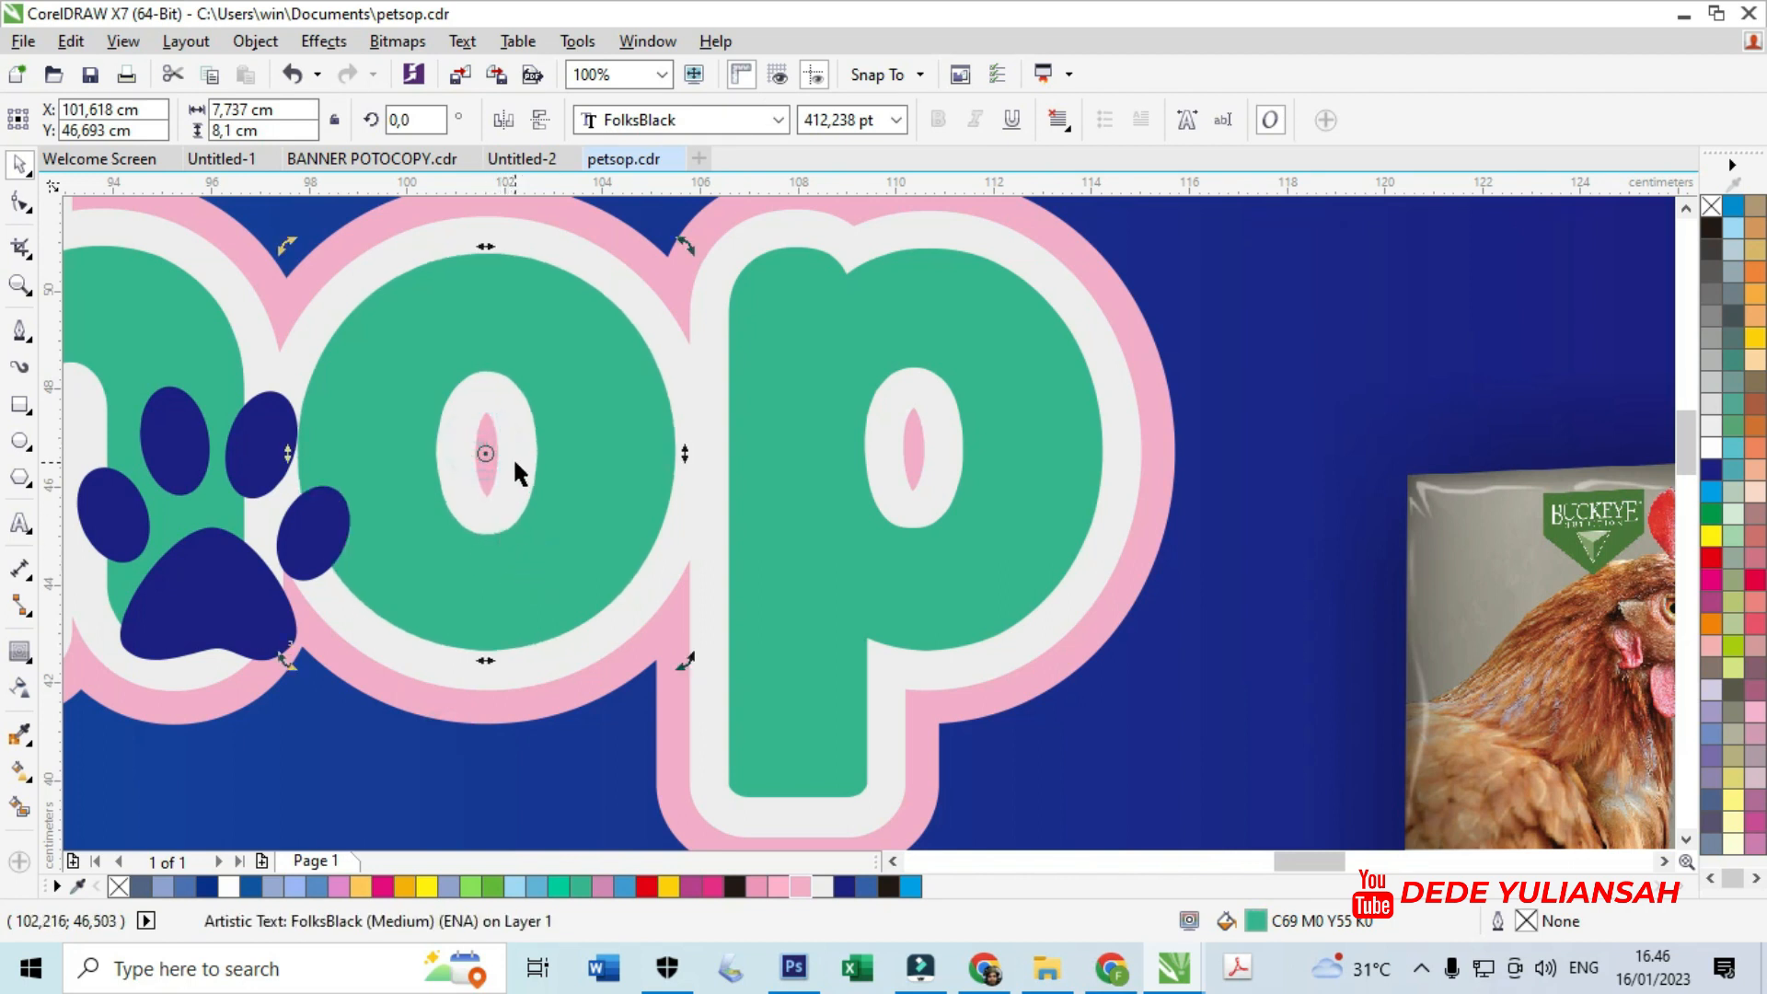
right_click(511, 456)
click(389, 337)
click(488, 436)
- Move the paw icon into the centre of the o and fill it white
drag(190, 587, 460, 515)
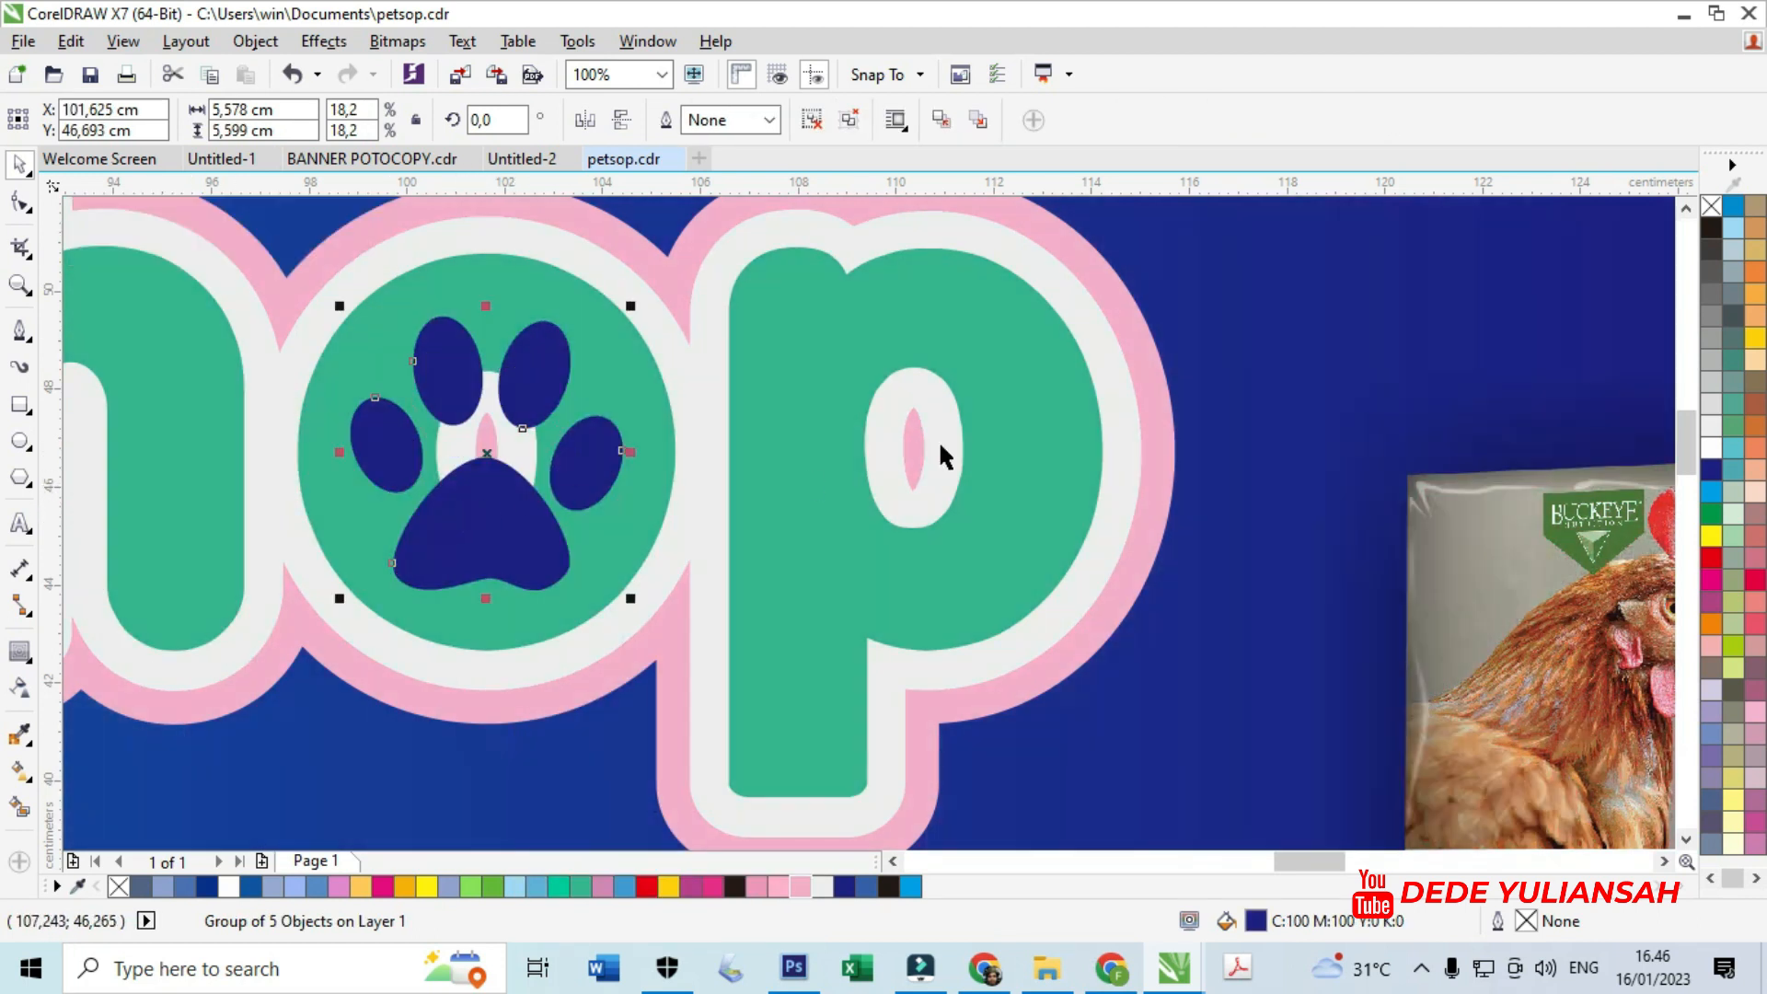
drag(1689, 453, 1698, 453)
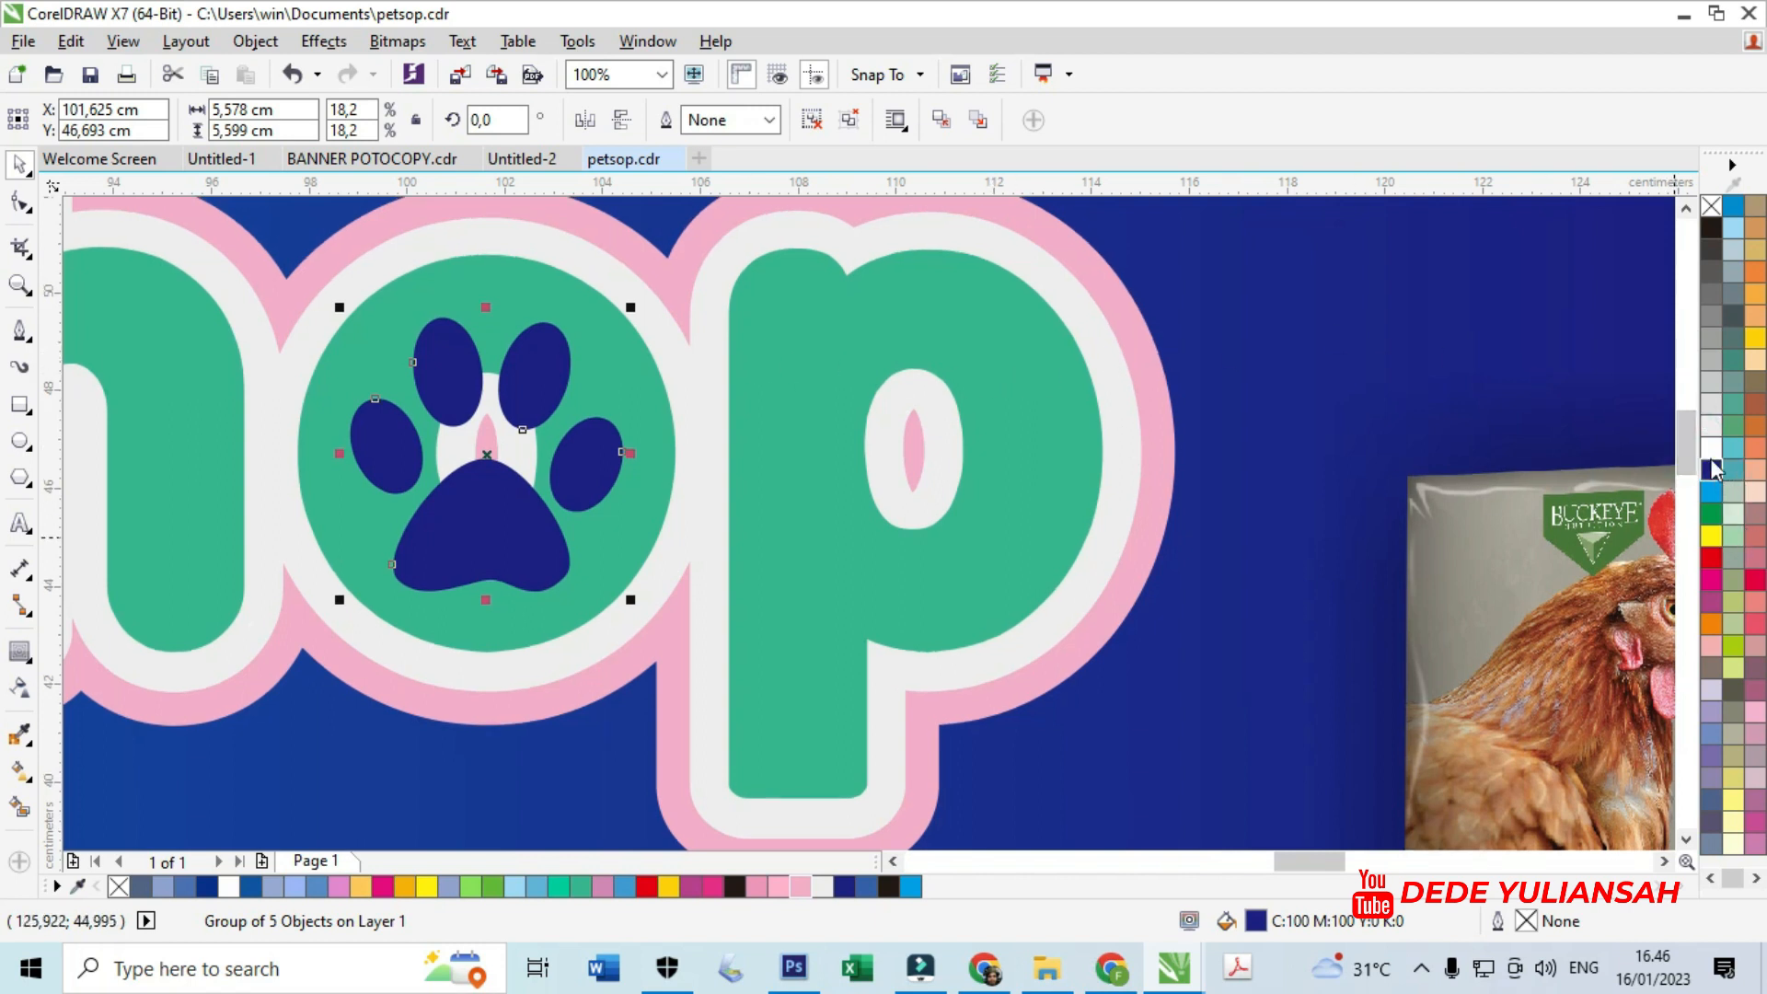
click(1710, 449)
- Resize the white paw icon and centre it so it fills the o
mouse_move(635, 305)
mouse_down()
mouse_move(671, 276)
mouse_move(655, 285)
mouse_up()
scroll(489, 396, down, 2)
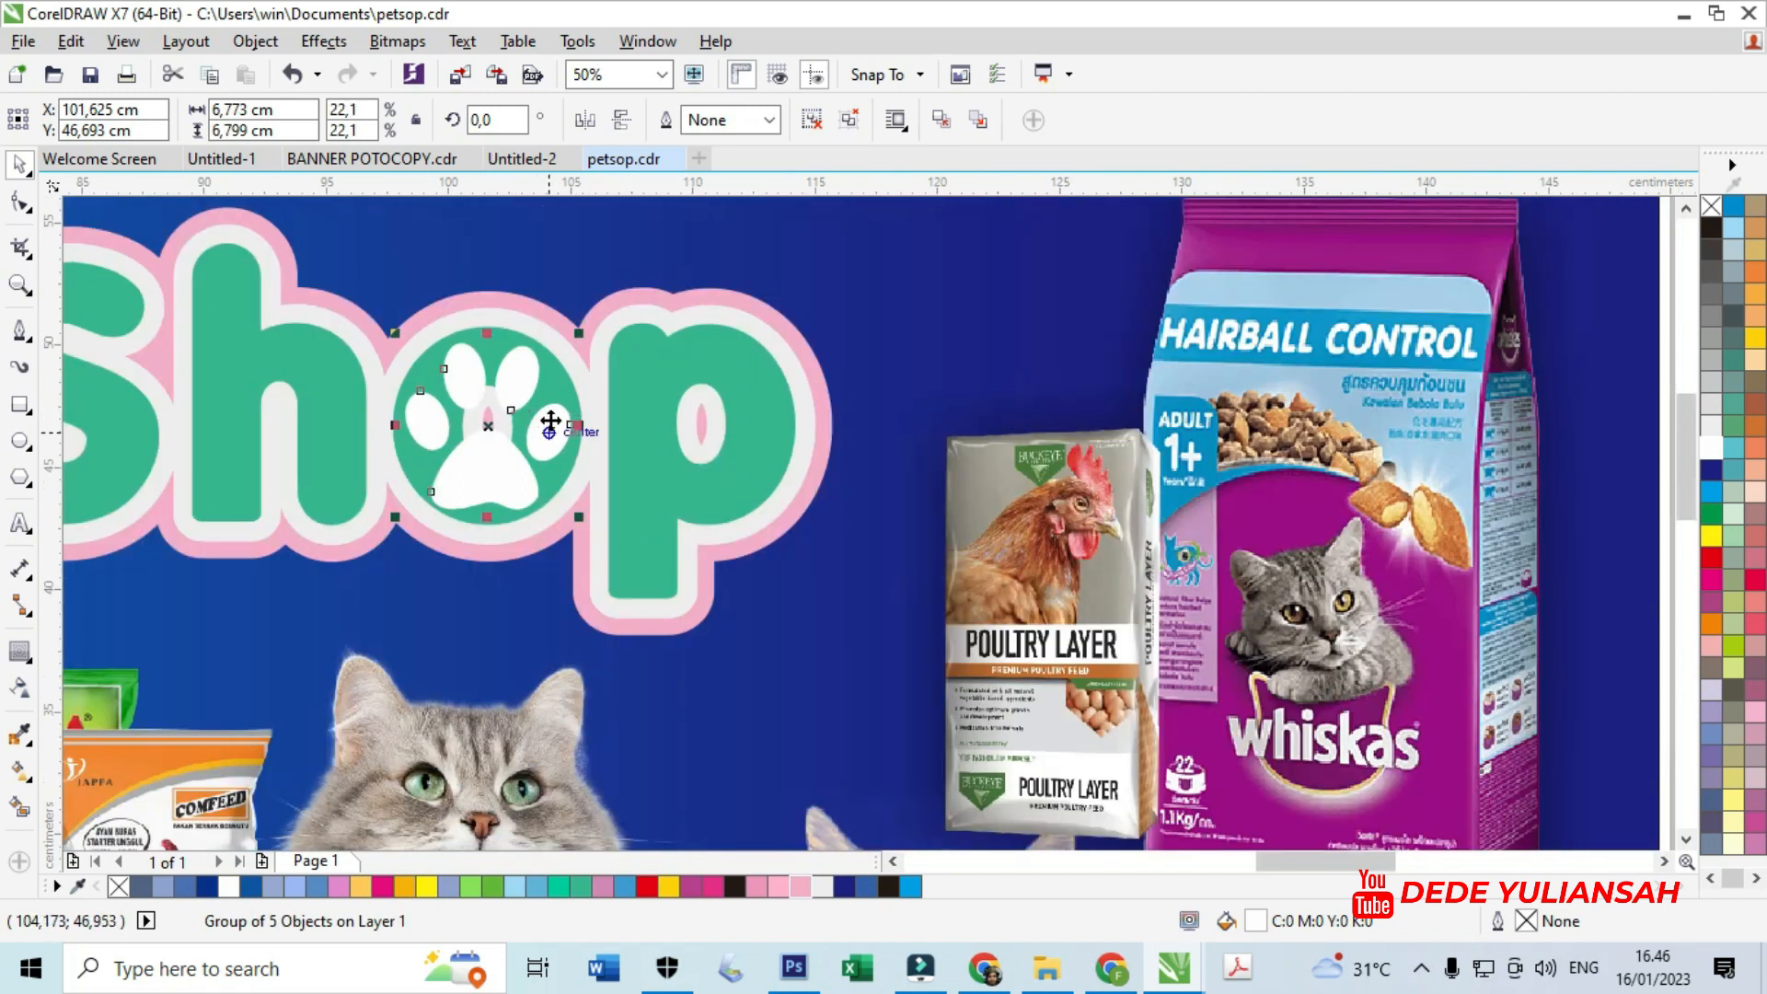
scroll(605, 420, down, 1)
scroll(543, 369, up, 2)
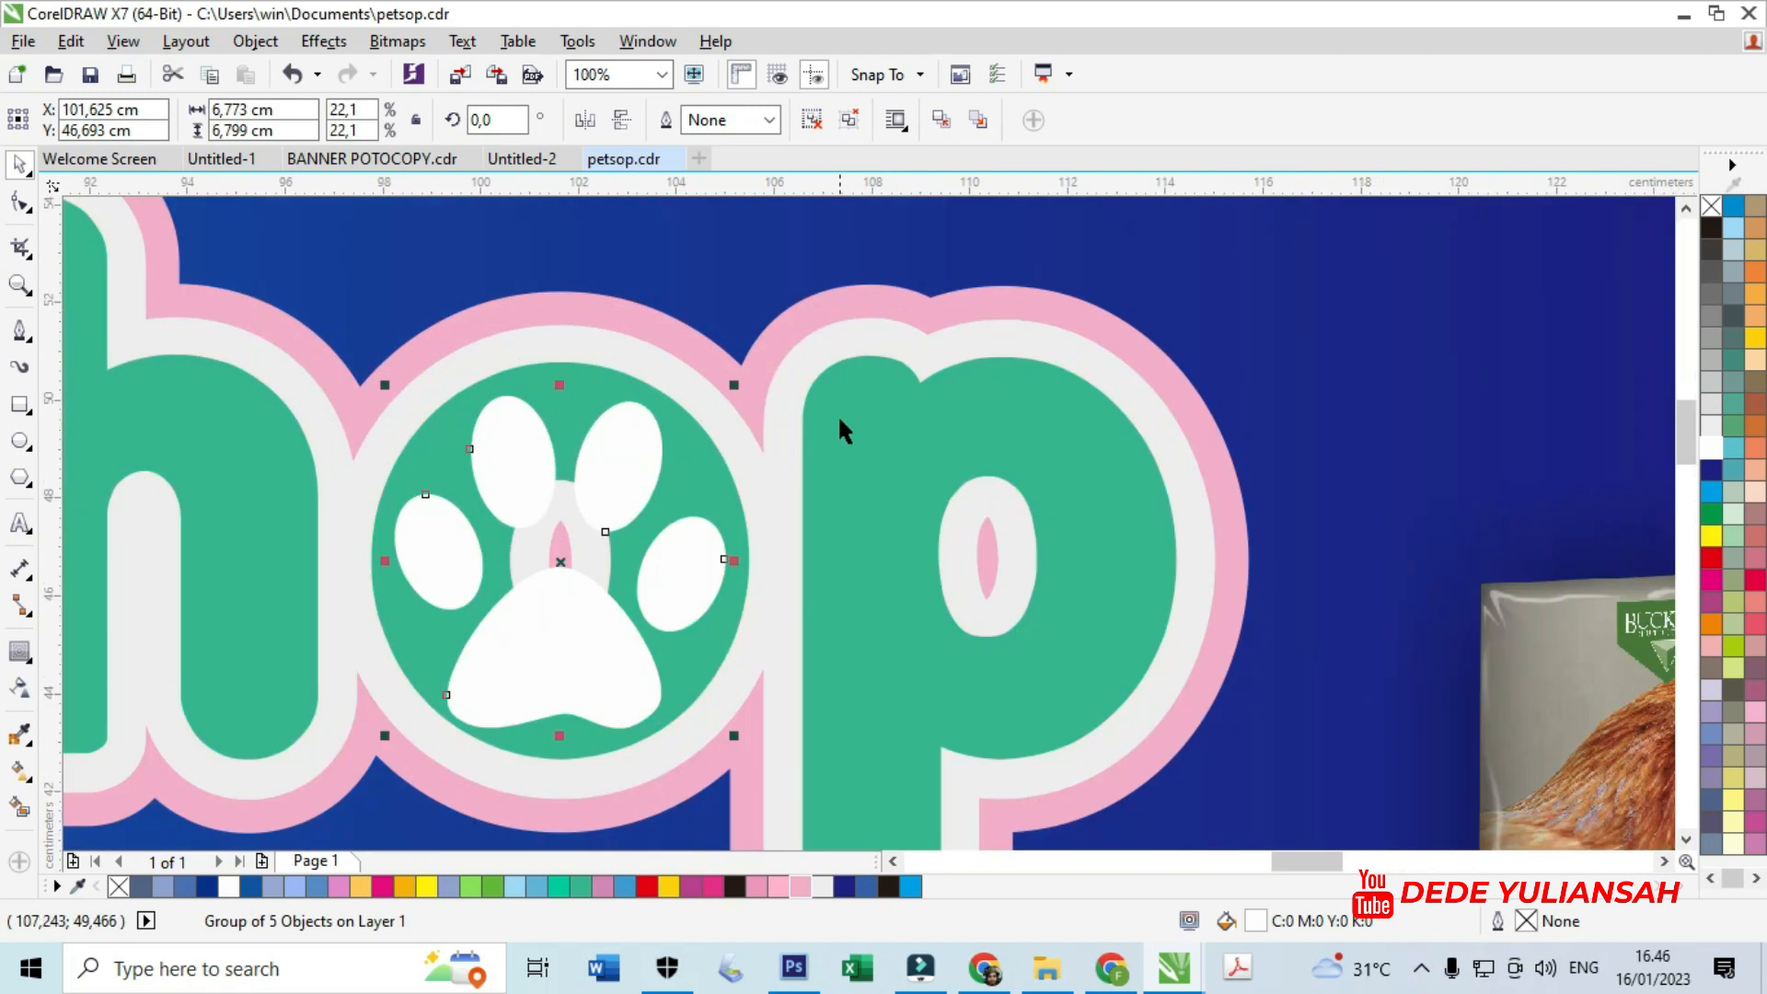
drag(734, 385, 581, 611)
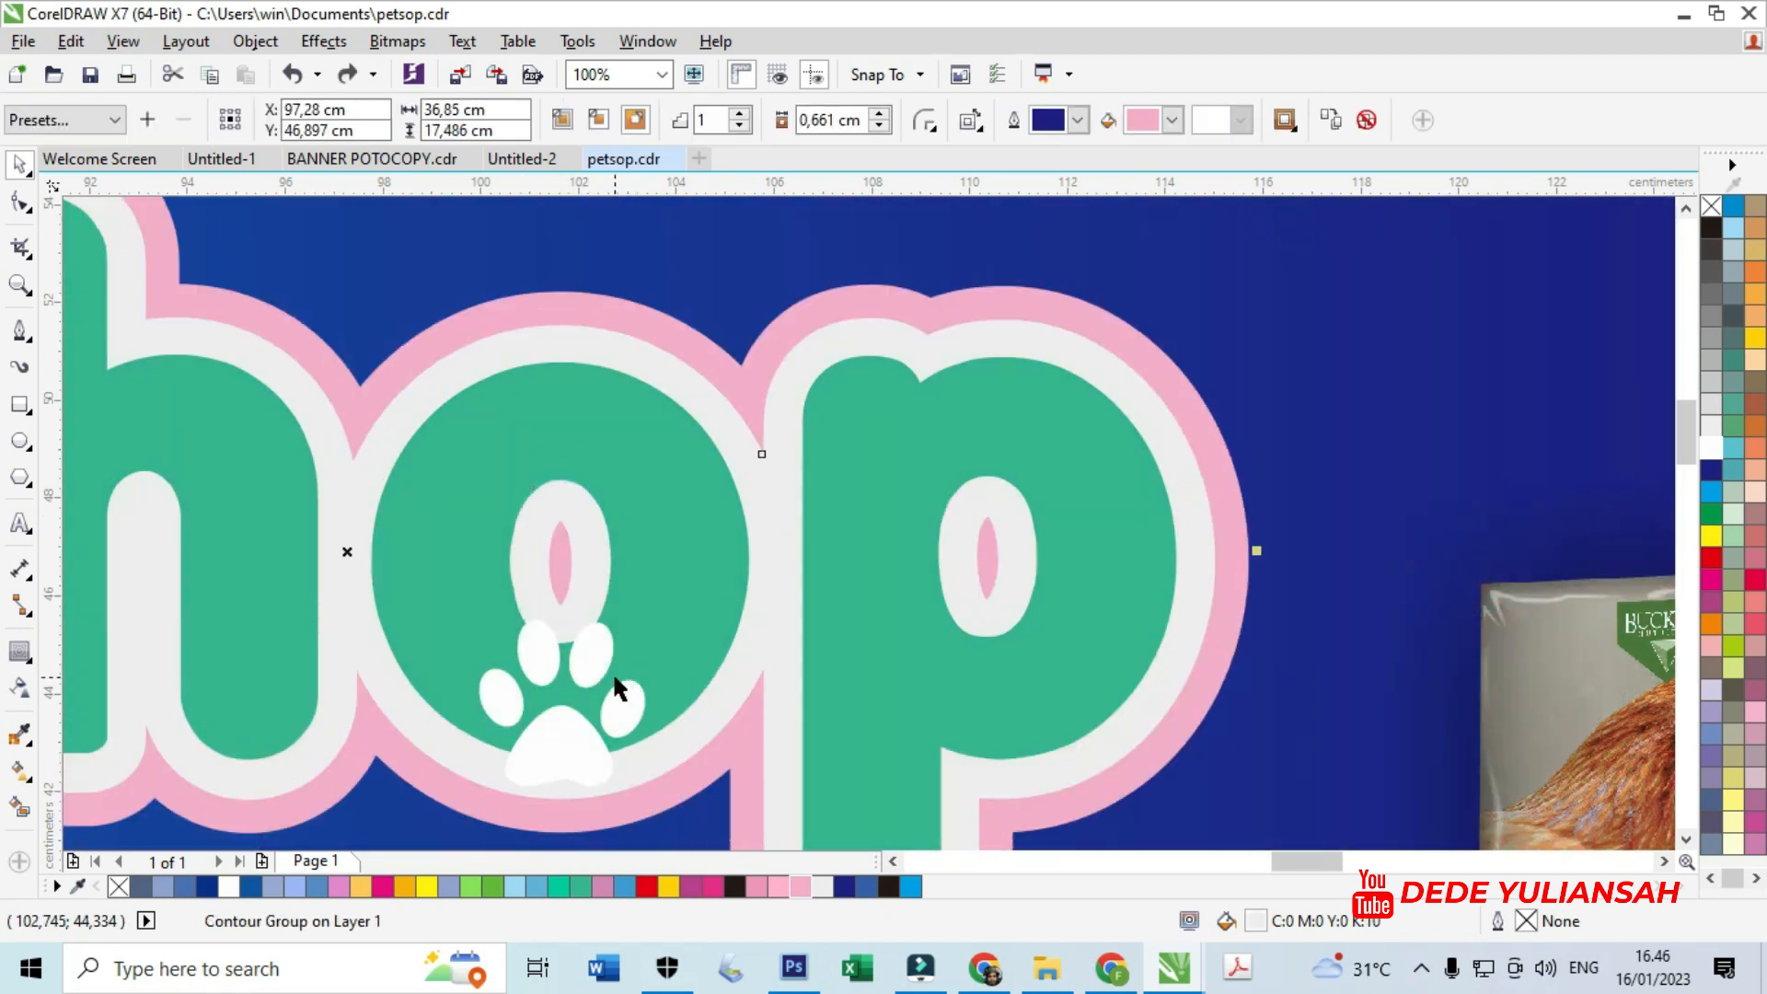
drag(593, 671, 592, 531)
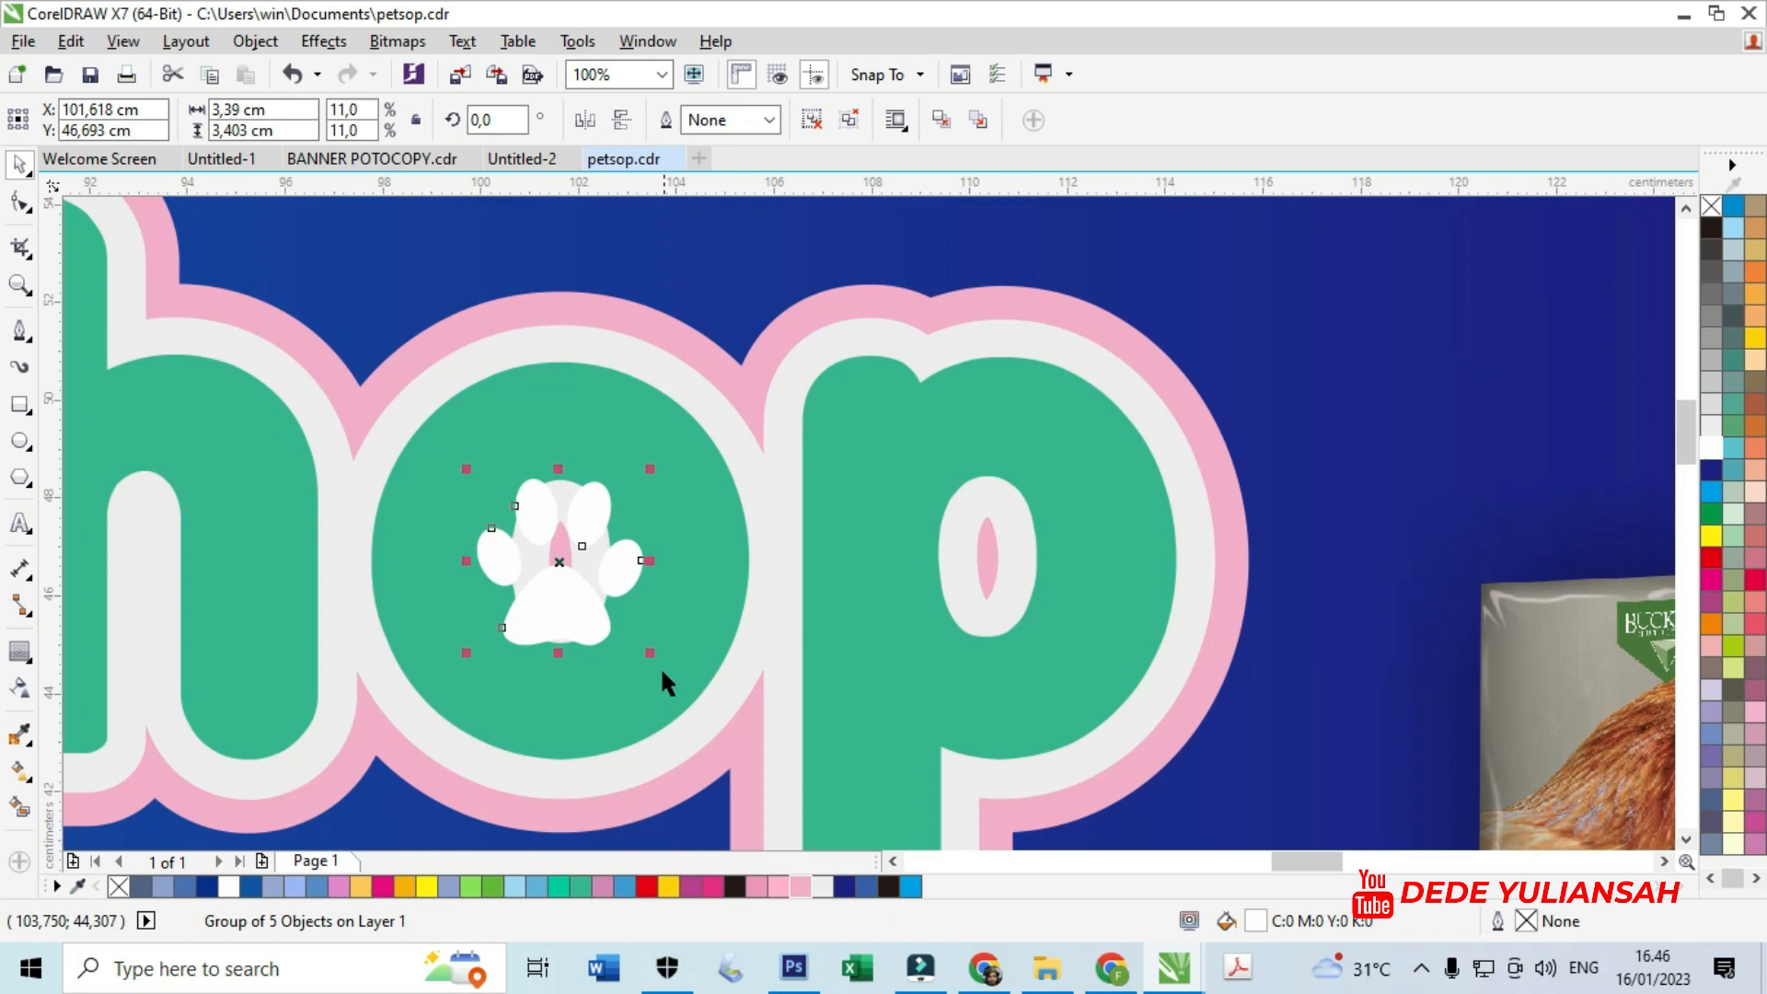
drag(651, 649, 685, 704)
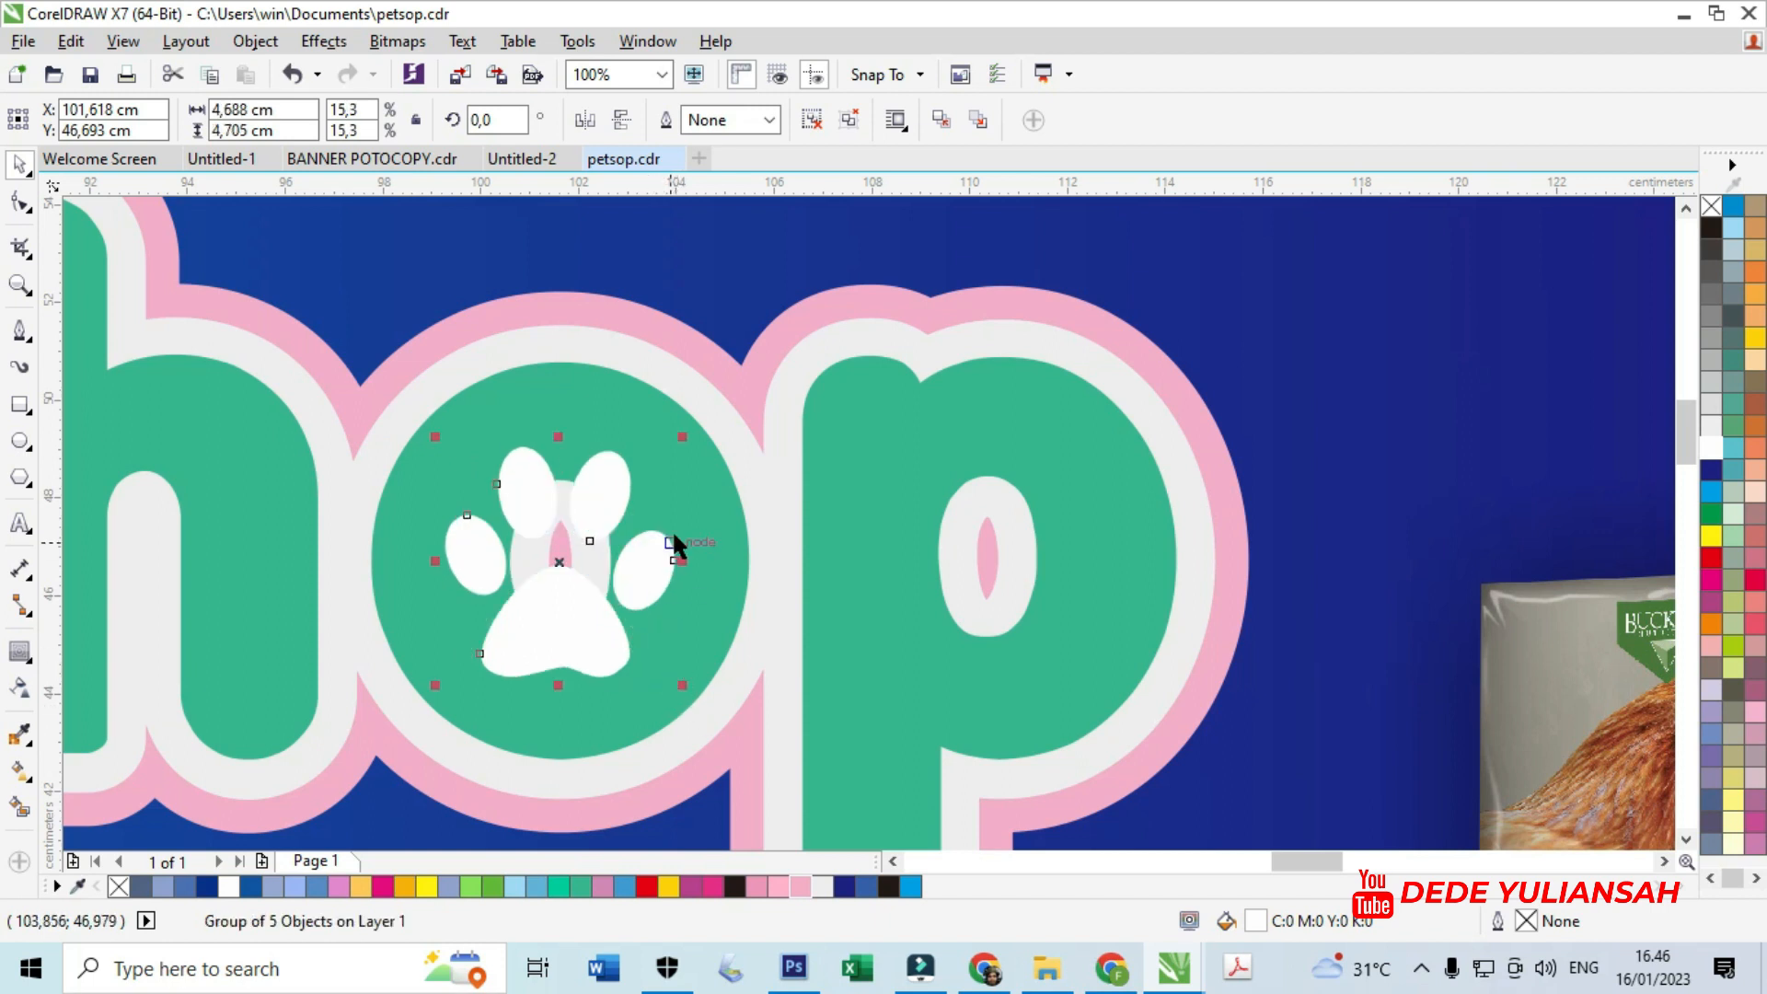
scroll(672, 528, down, 3)
click(916, 278)
scroll(902, 372, down, 1)
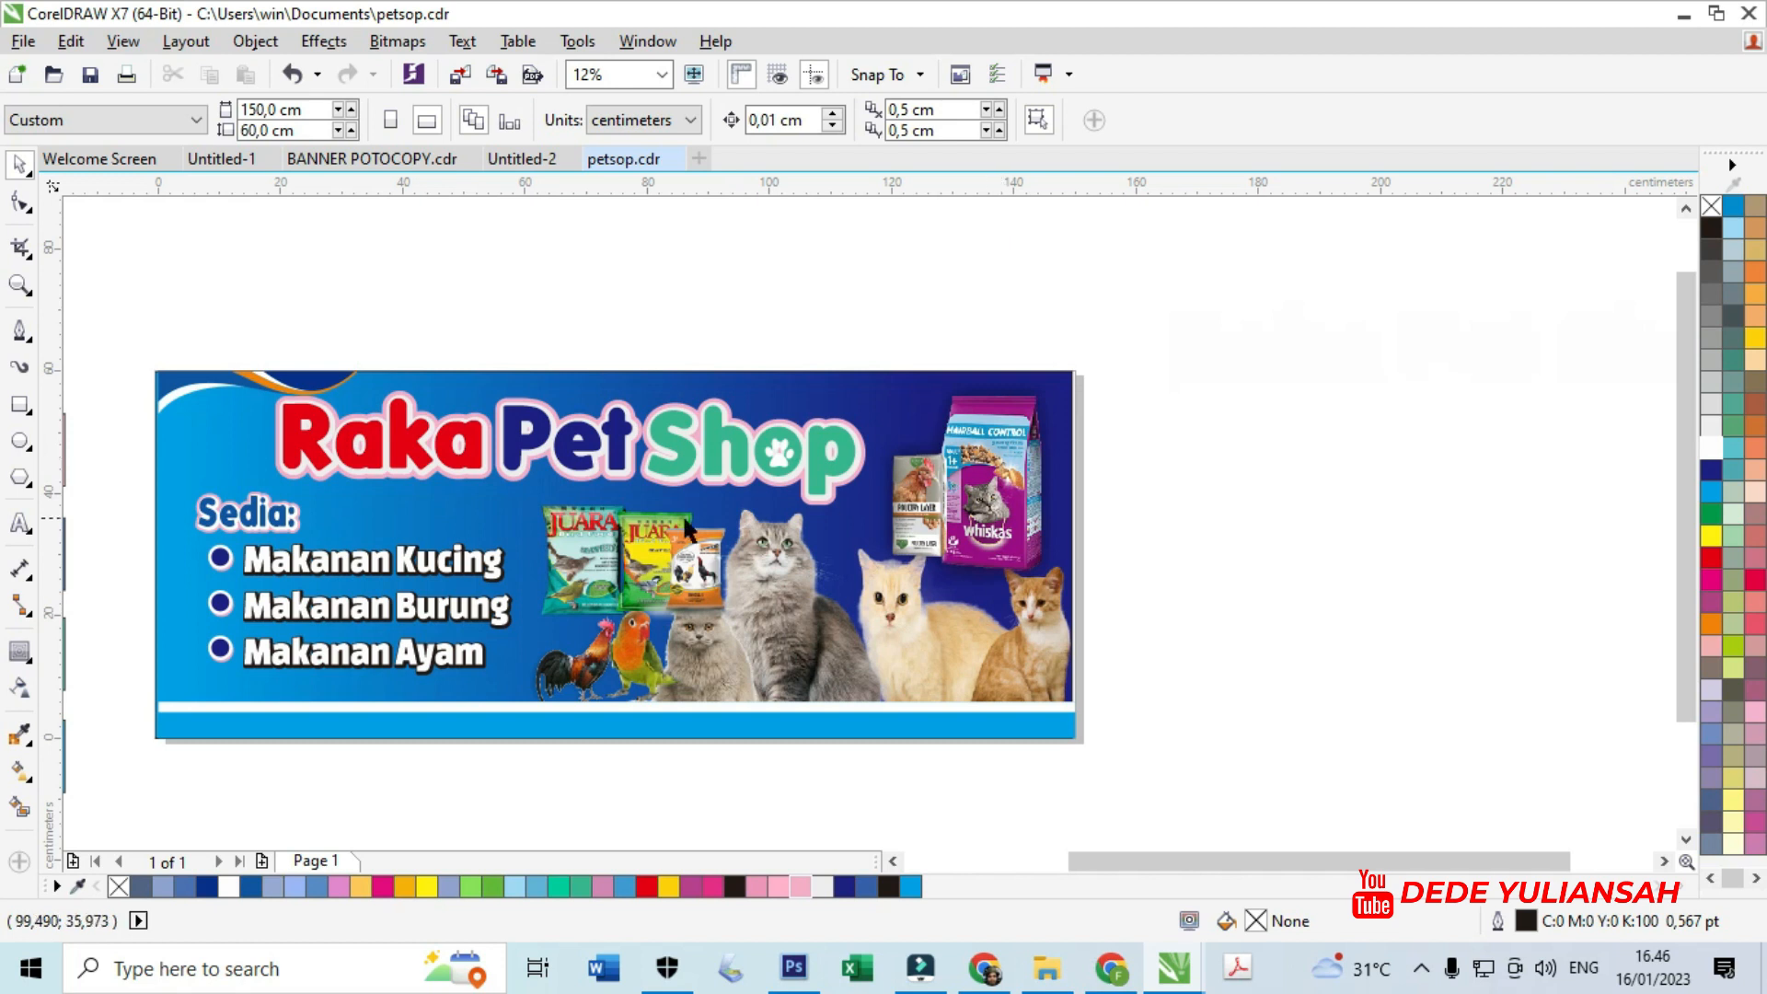
- Move the address and phone line onto the banner's bottom strip
scroll(686, 526, down, 1)
scroll(935, 742, up, 1)
scroll(986, 734, down, 1)
drag(977, 728, 531, 609)
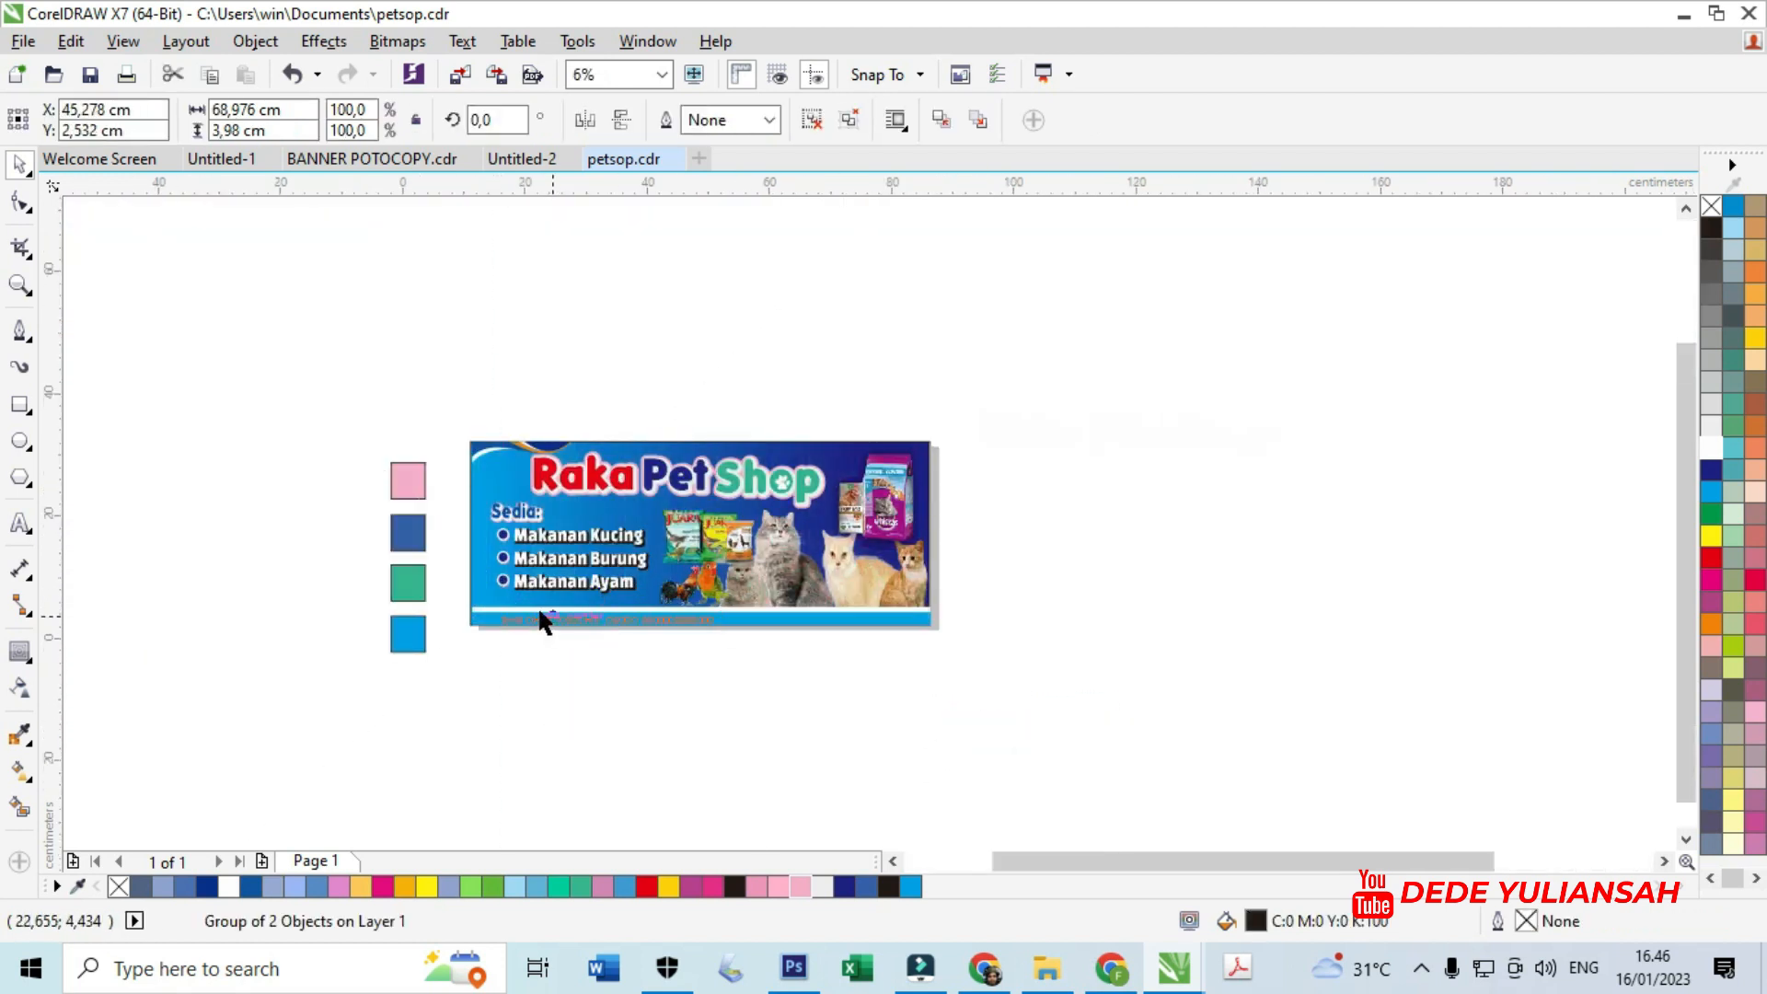
scroll(532, 609, up, 3)
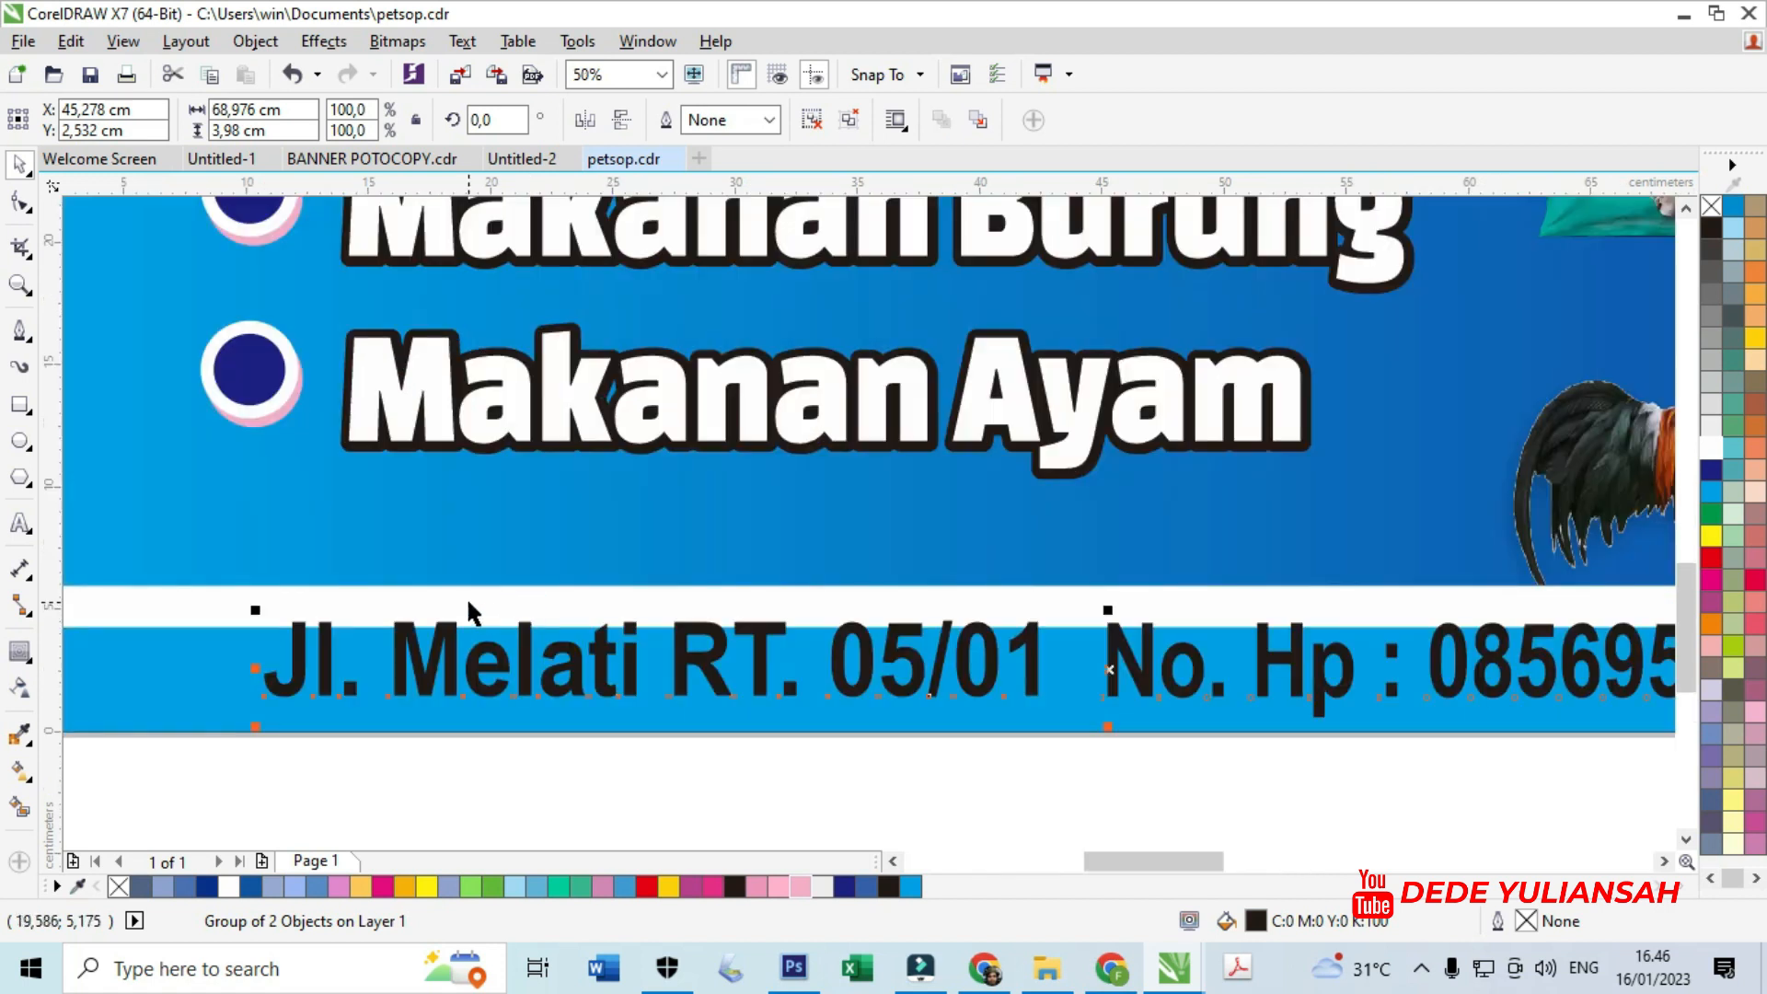
scroll(466, 597, down, 1)
scroll(439, 614, up, 1)
drag(487, 621, 370, 565)
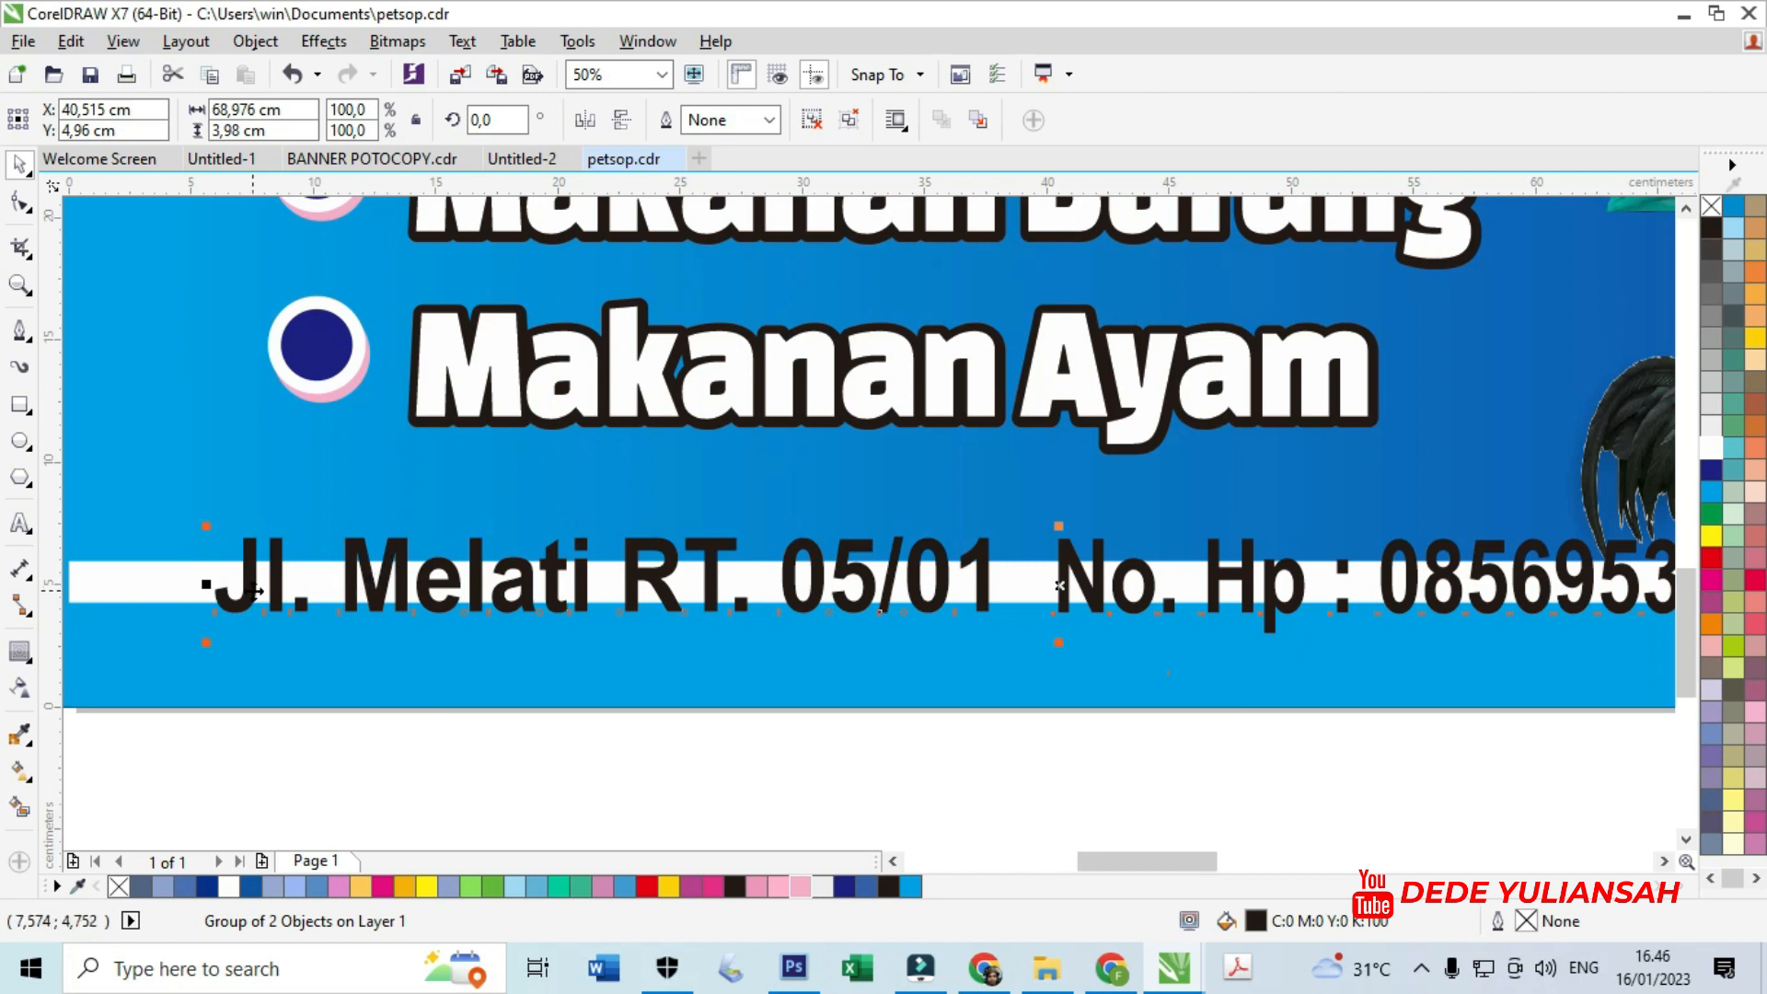
drag(267, 579, 261, 589)
scroll(260, 589, down, 2)
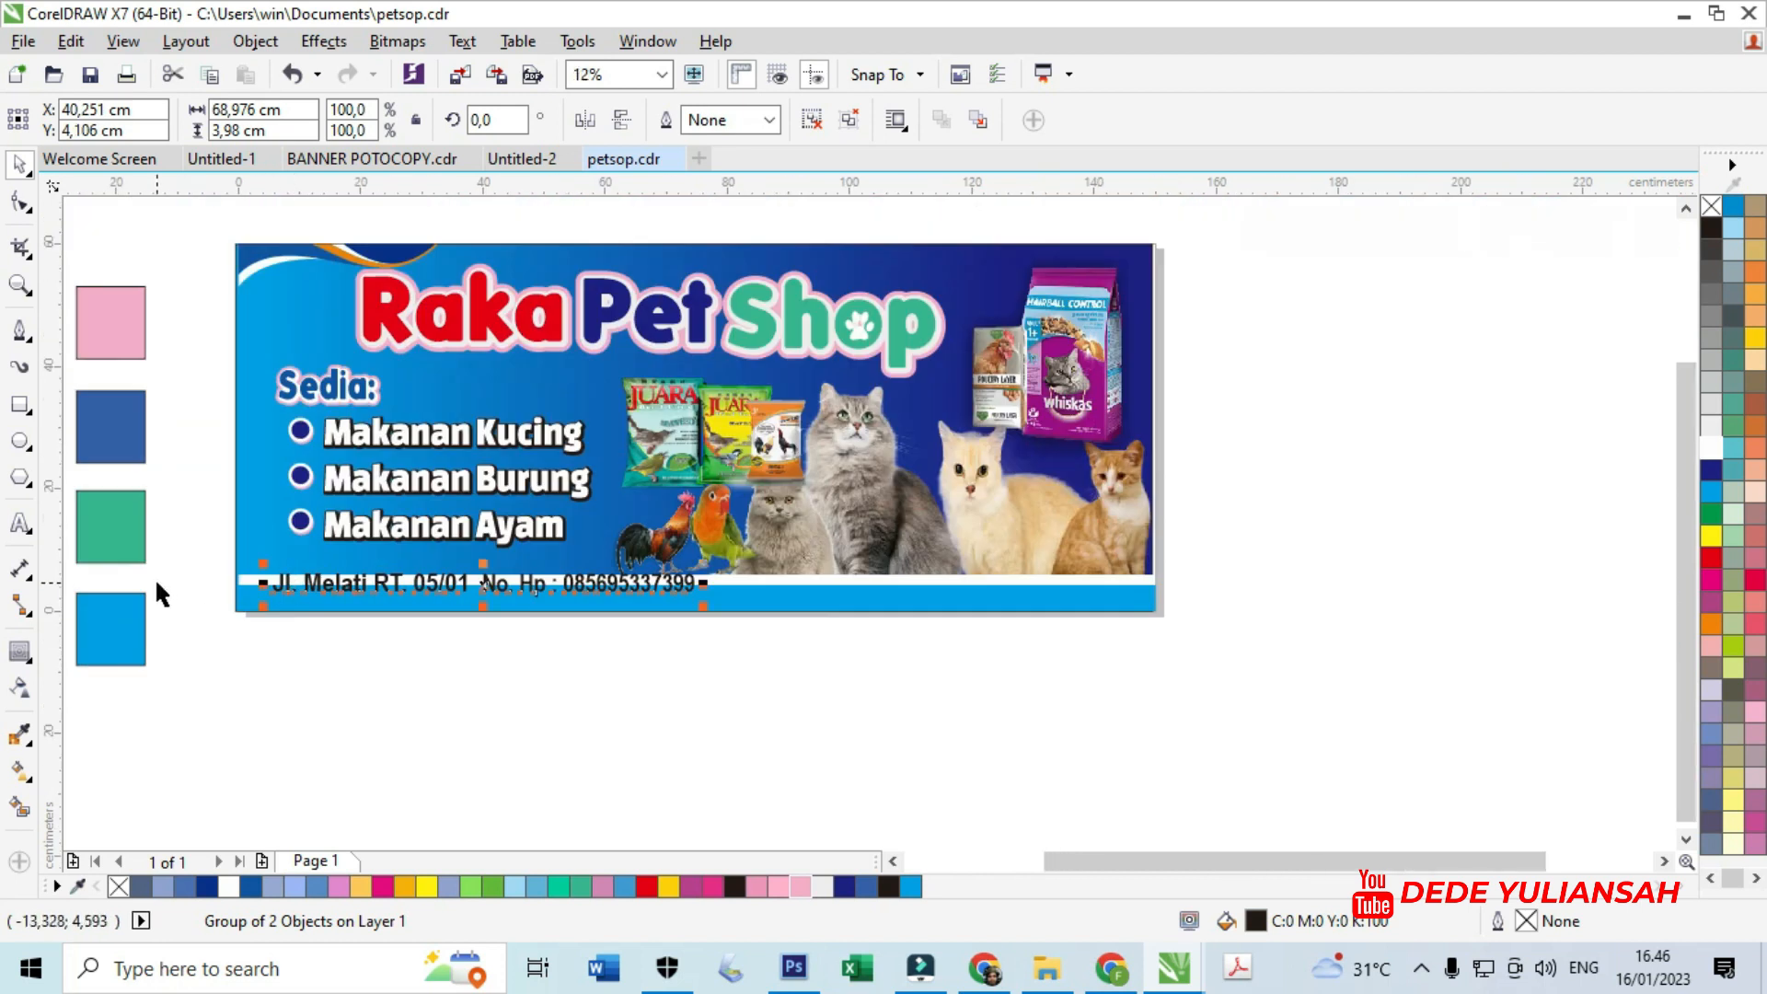
scroll(155, 577, up, 1)
- Draw a dark blue band along the bottom, slanting its right edge via the converted top-right node
click(19, 404)
drag(313, 531, 1279, 637)
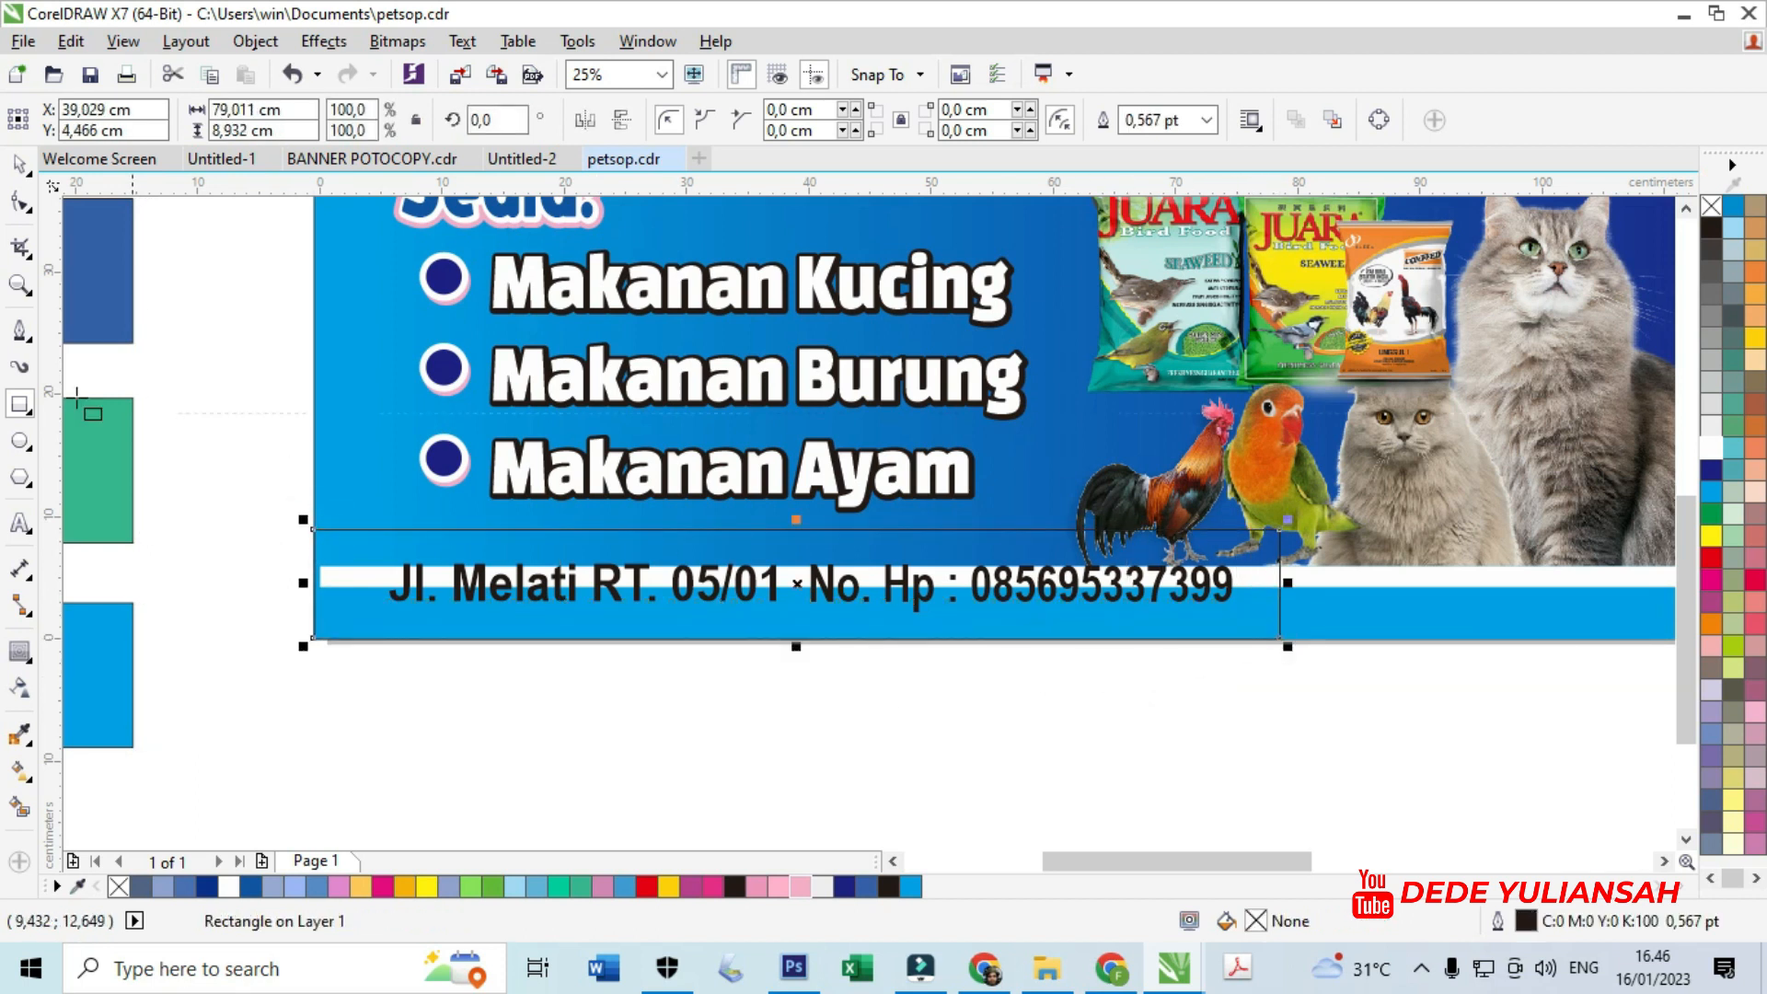
click(19, 201)
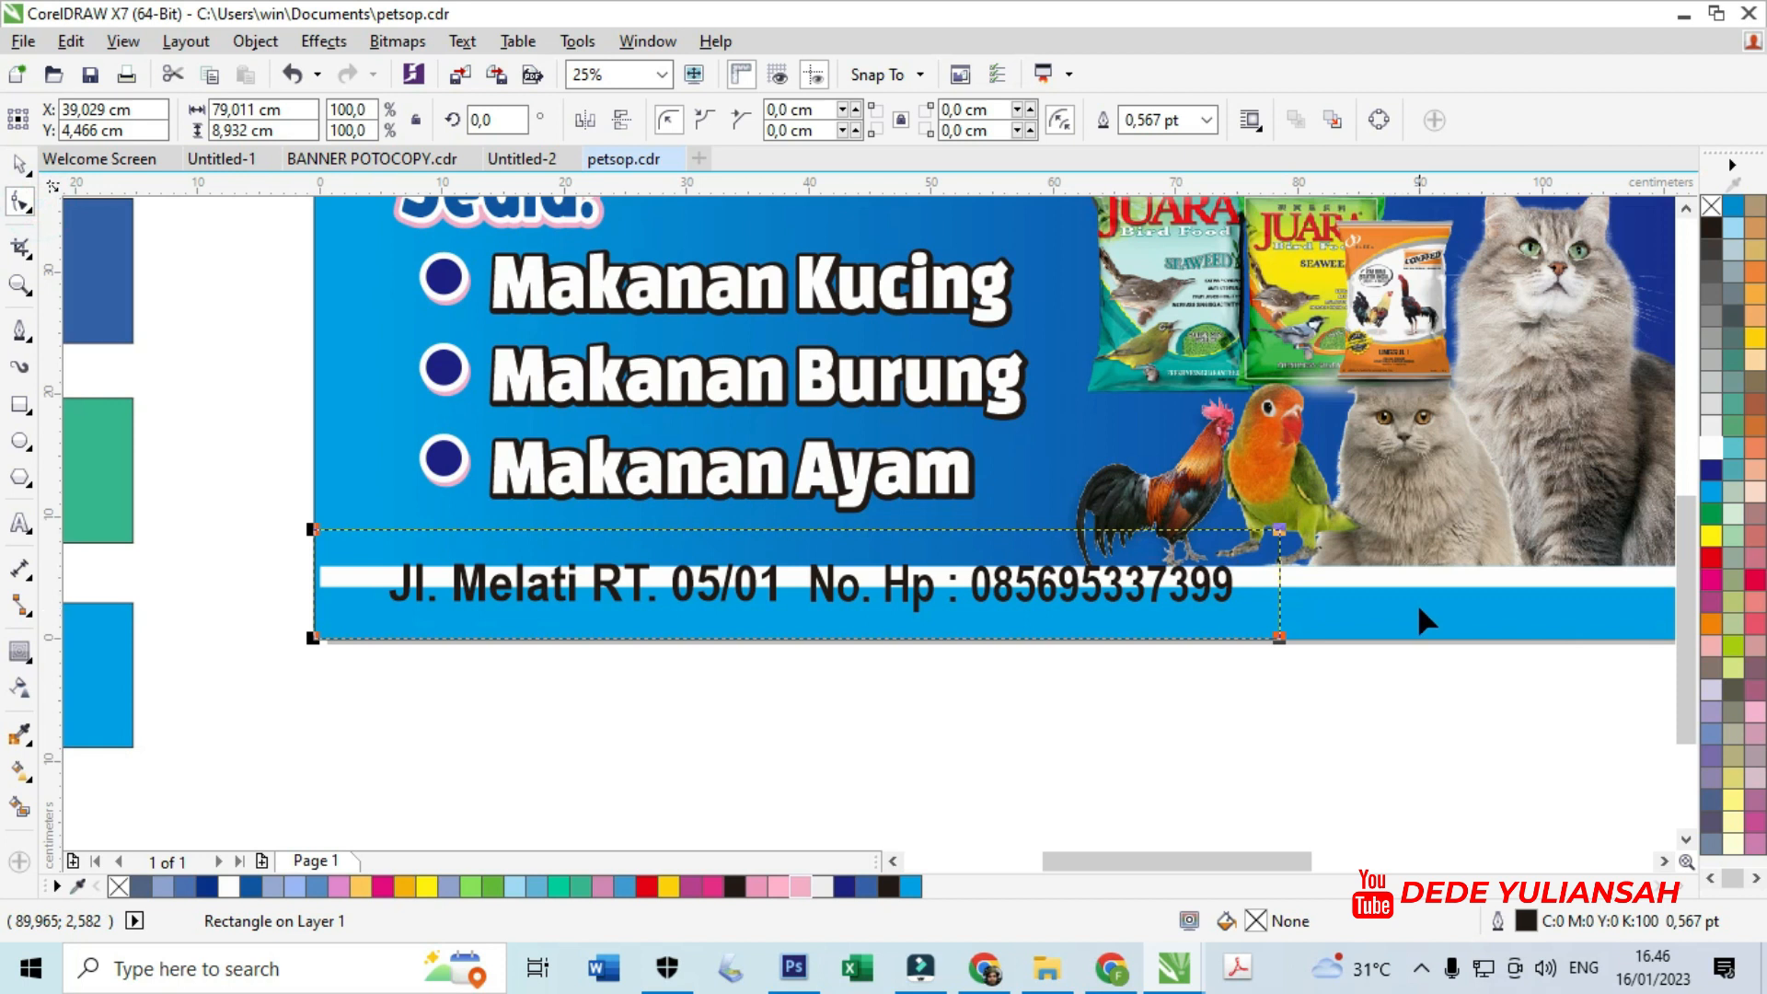
key(ctrl+q)
scroll(1358, 564, up, 2)
drag(1203, 498, 1162, 501)
scroll(1127, 520, down, 2)
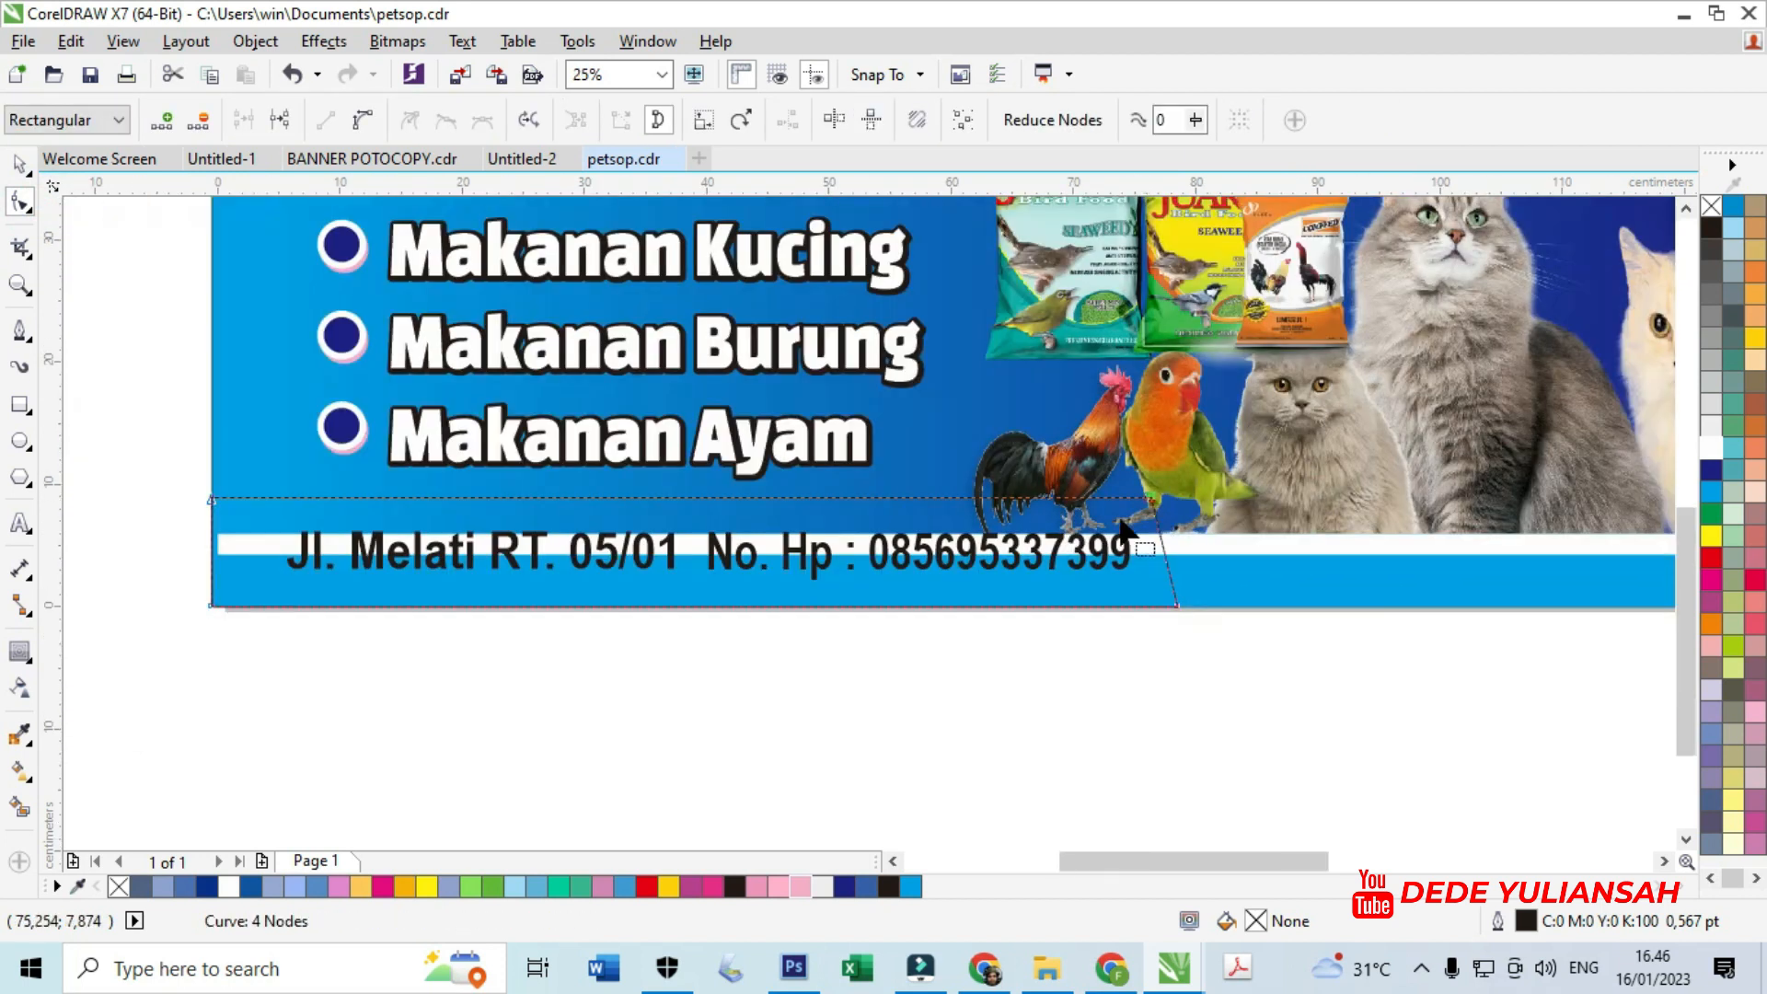
click(843, 887)
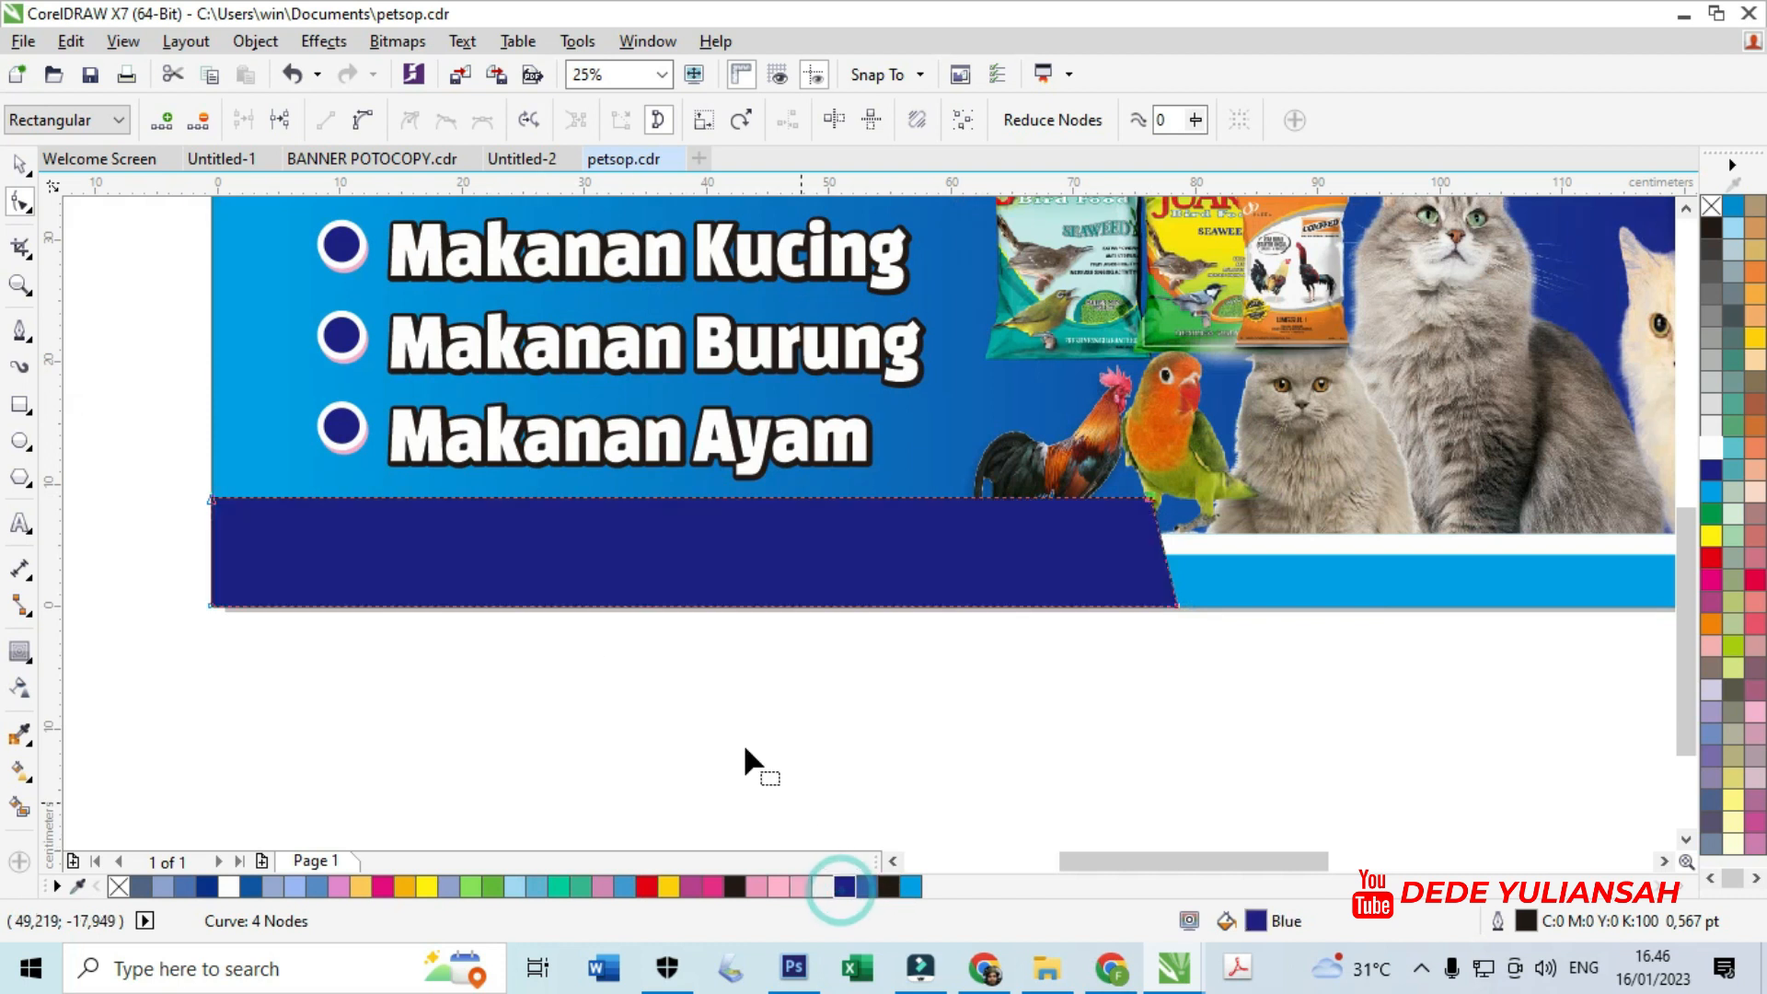
- Bring the address and phone text in front of the navy band
click(20, 166)
drag(131, 405, 1104, 671)
drag(138, 405, 1151, 717)
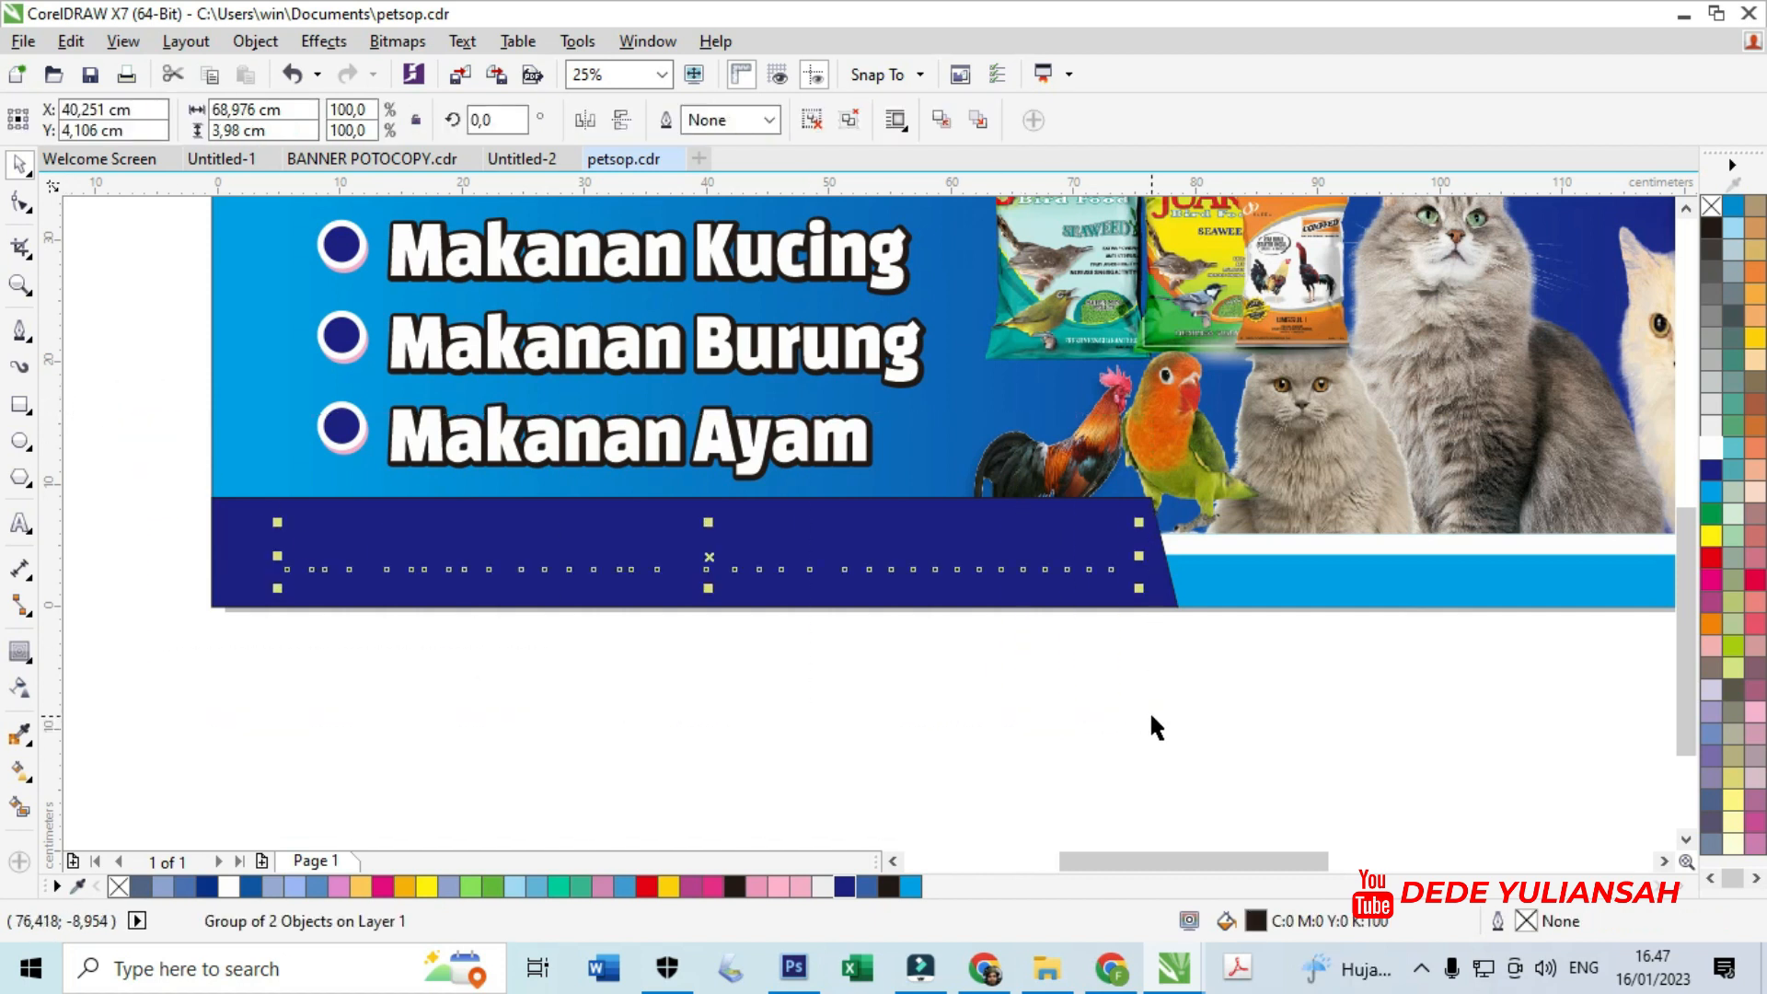
key(shift+Page_Up)
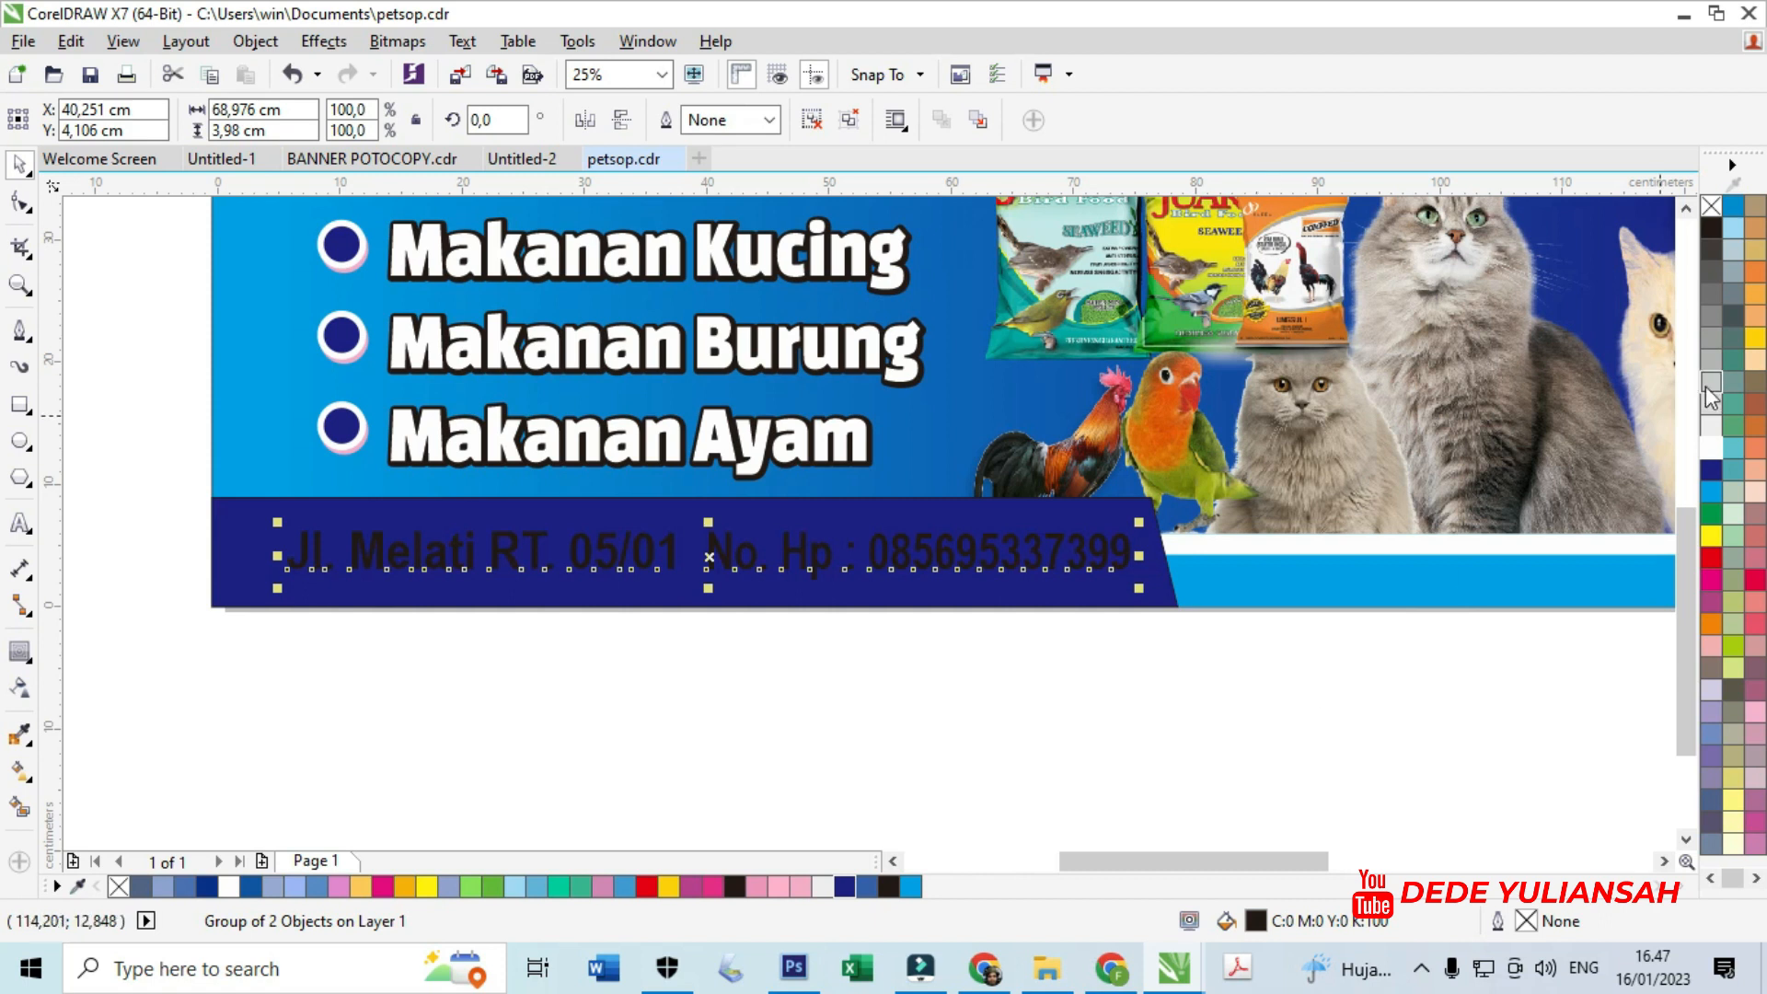
scroll(1194, 391, down, 1)
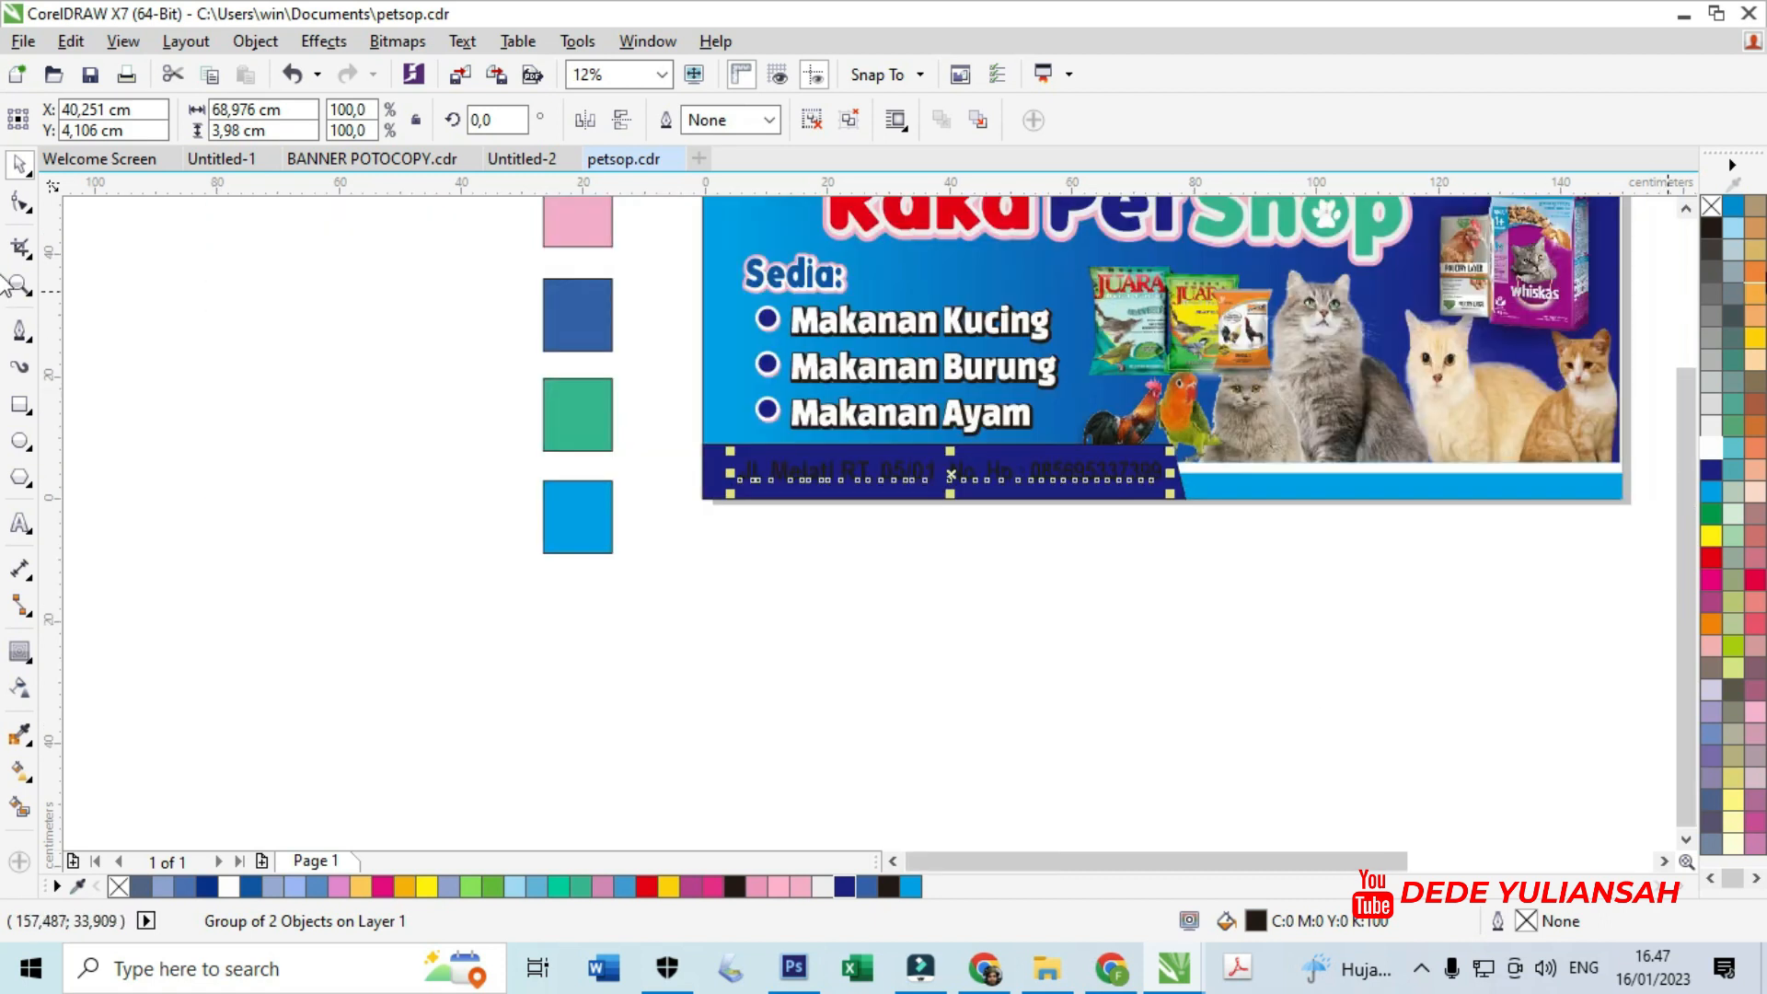
- Resize the band's copy into a thin white strip along the band's top edge
click(887, 562)
scroll(917, 440, up, 1)
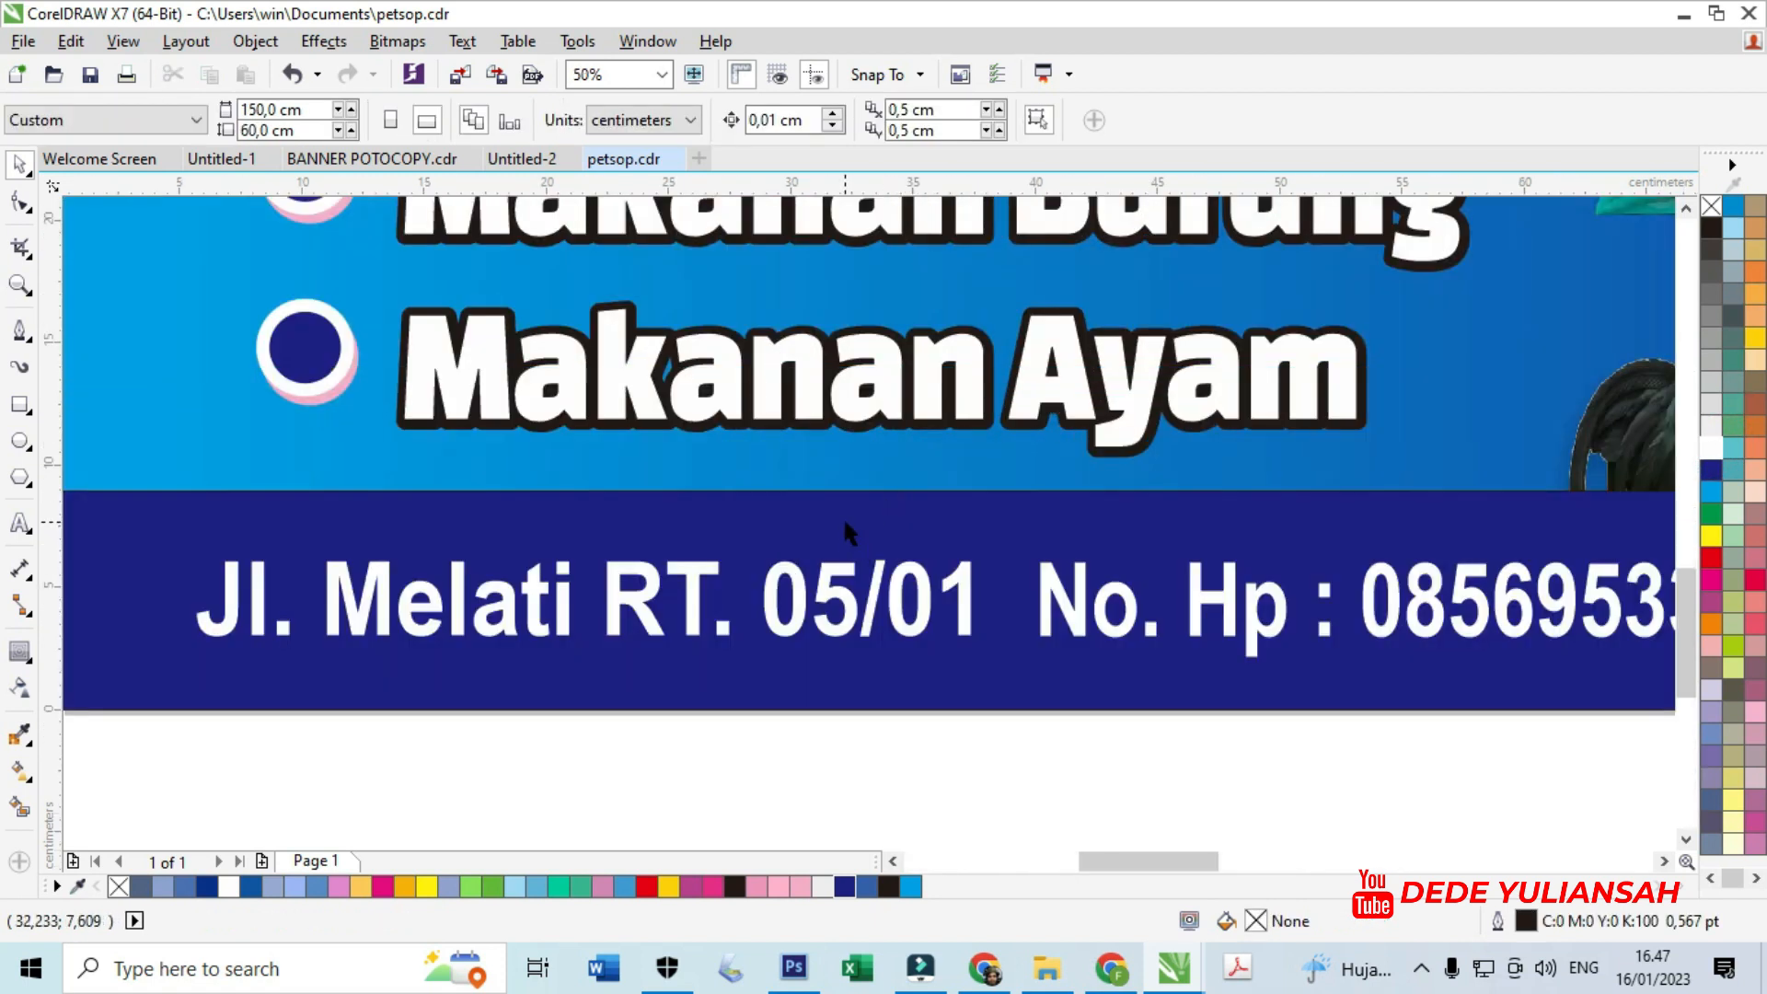
click(843, 516)
drag(1009, 718, 1029, 517)
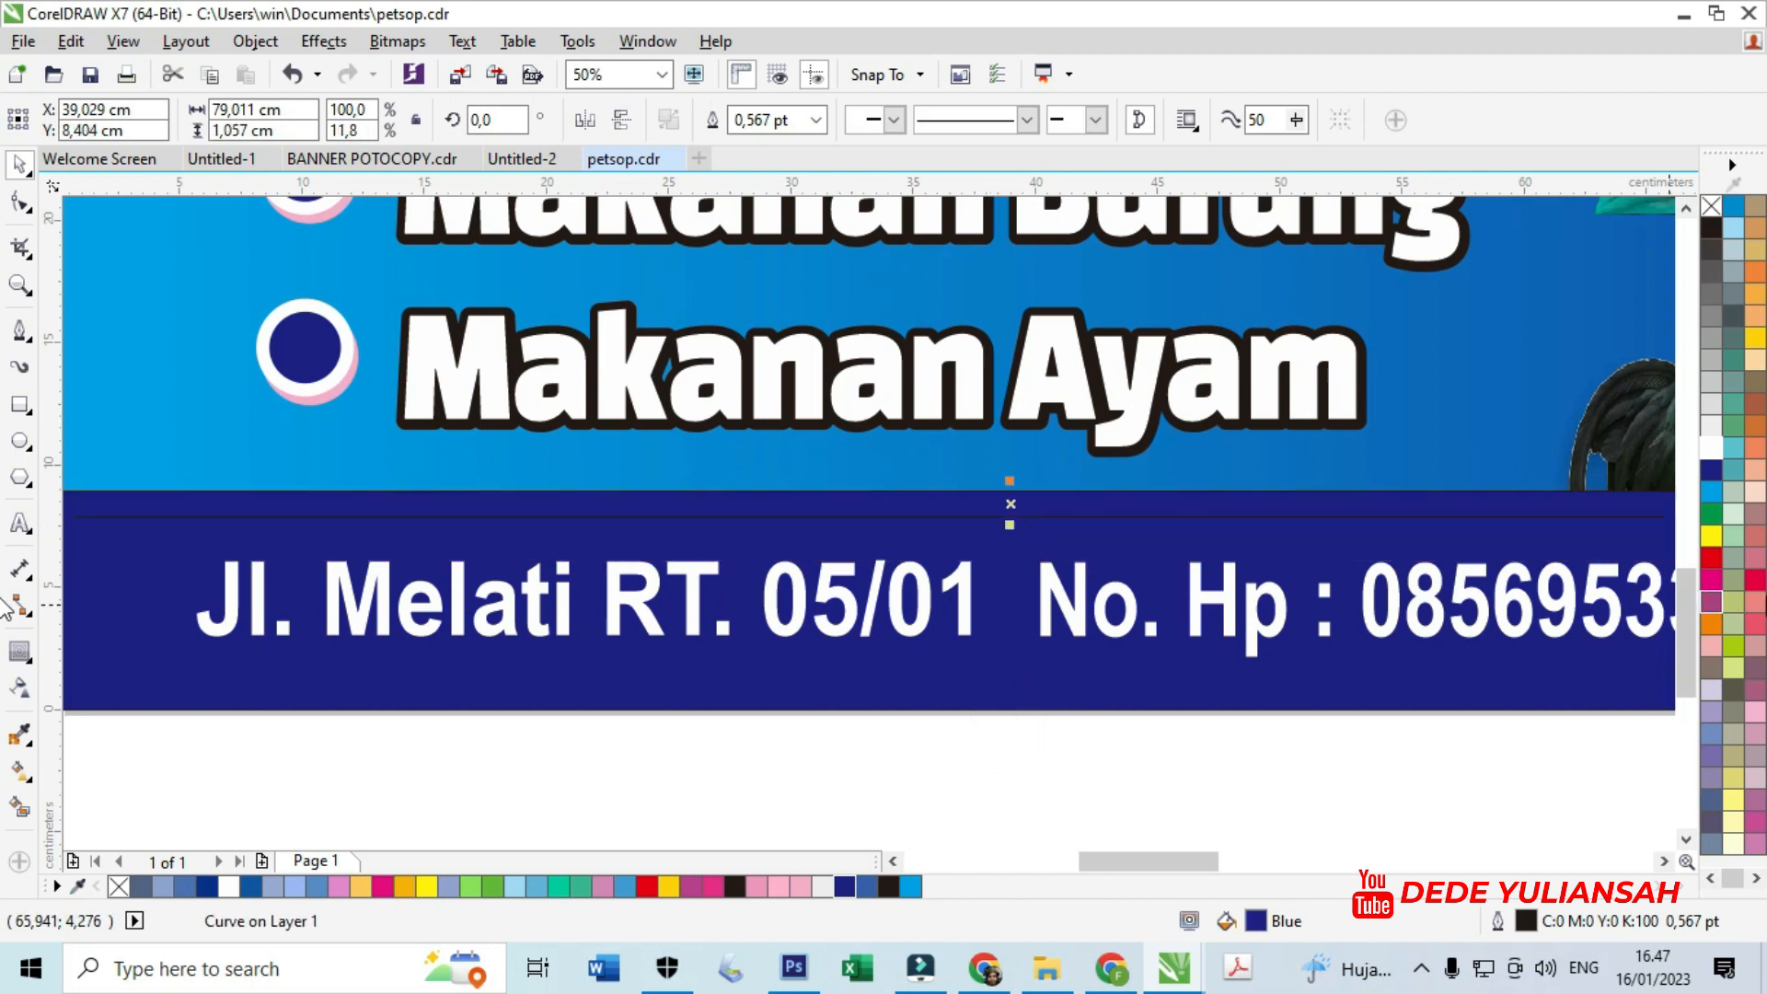
click(1732, 425)
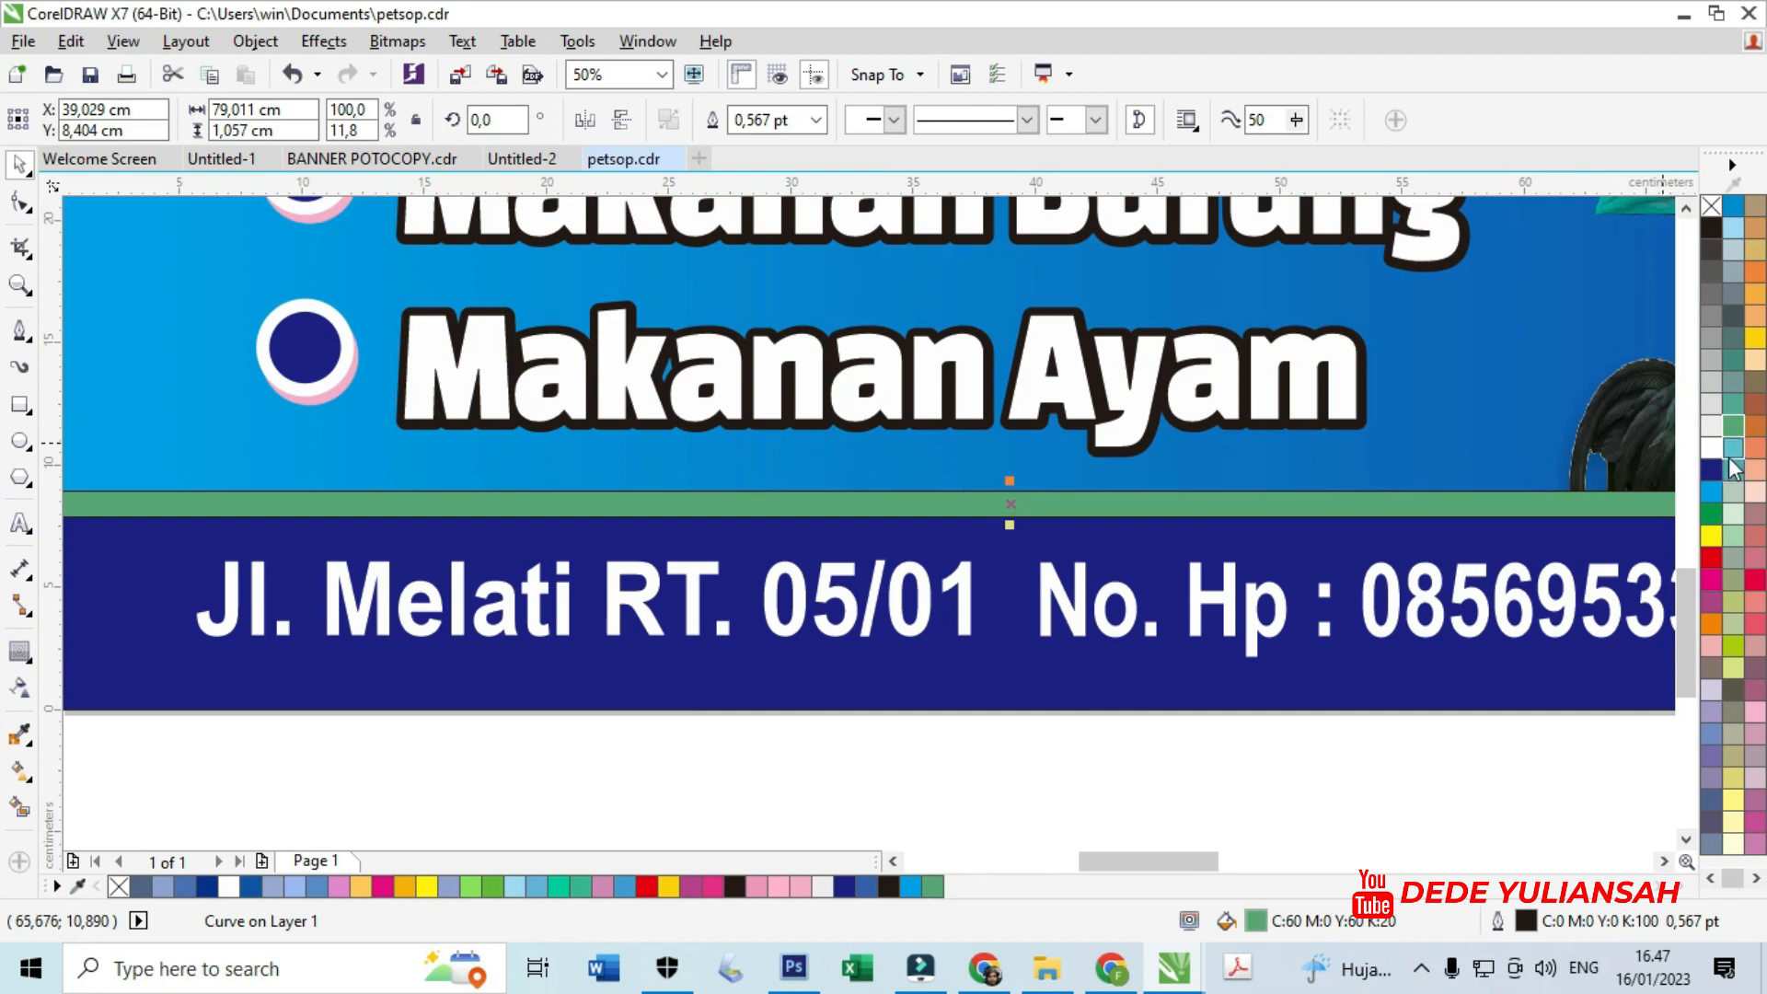
click(1732, 448)
click(1710, 448)
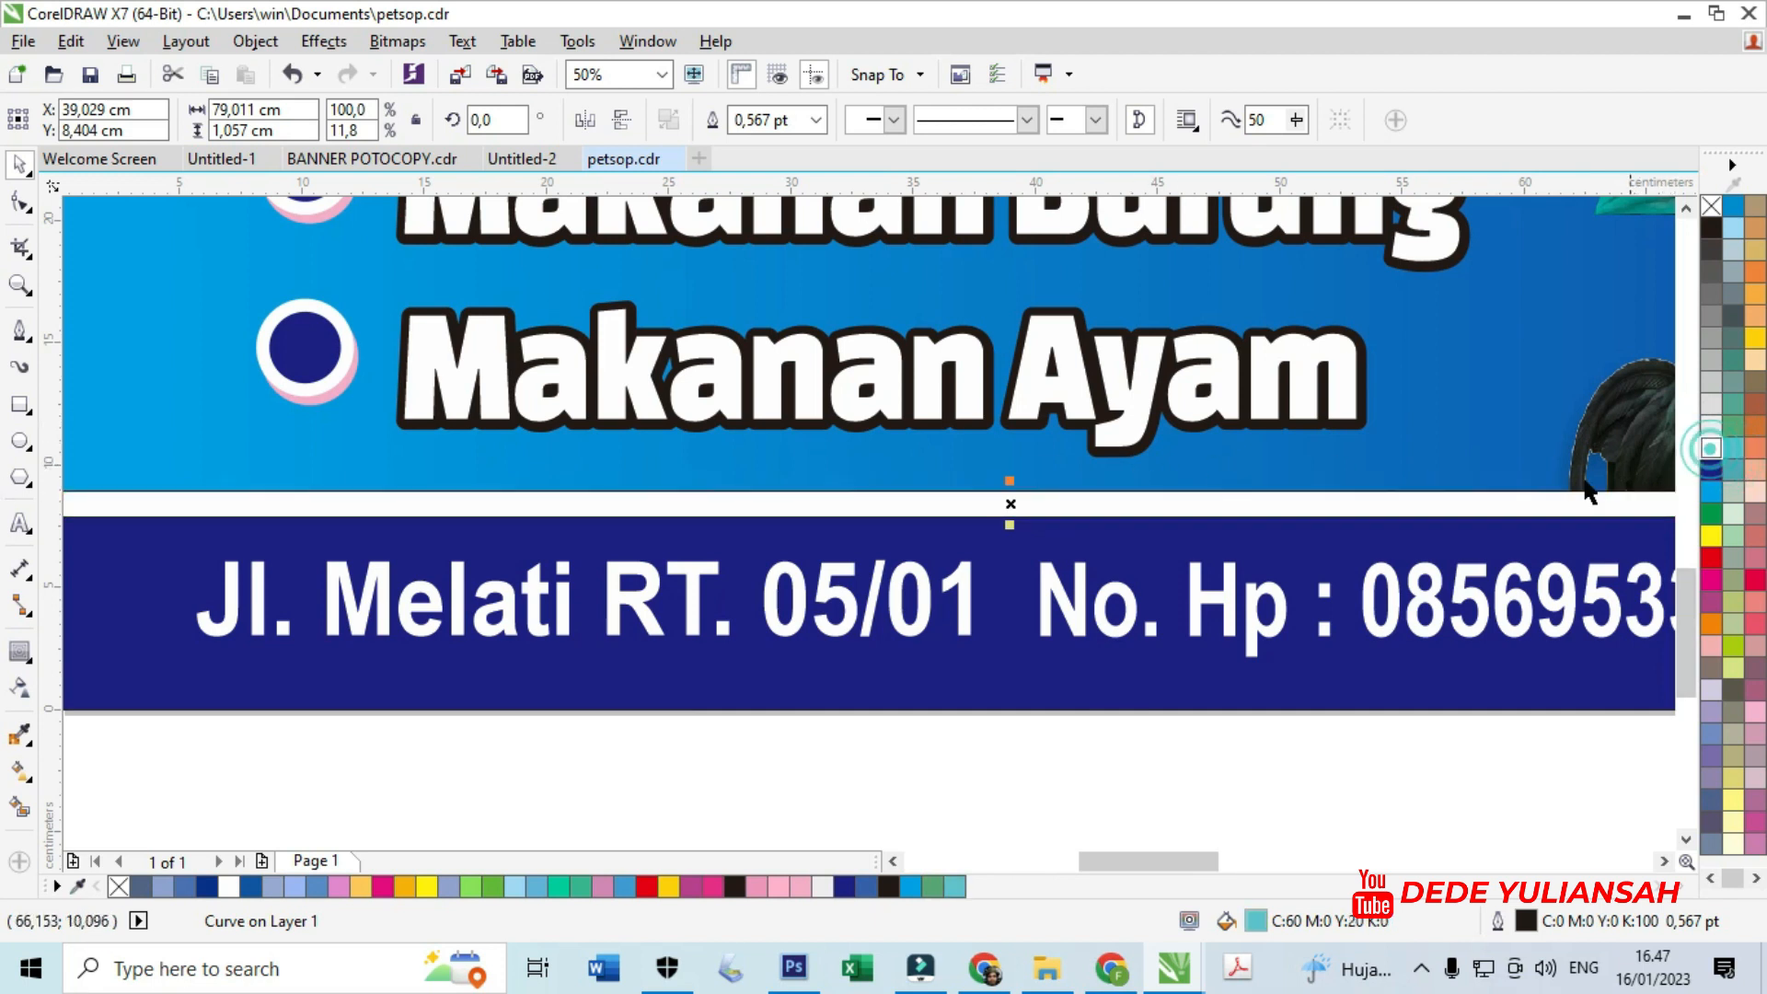
- PowerClip the white strip inside the banner container
right_click(1258, 505)
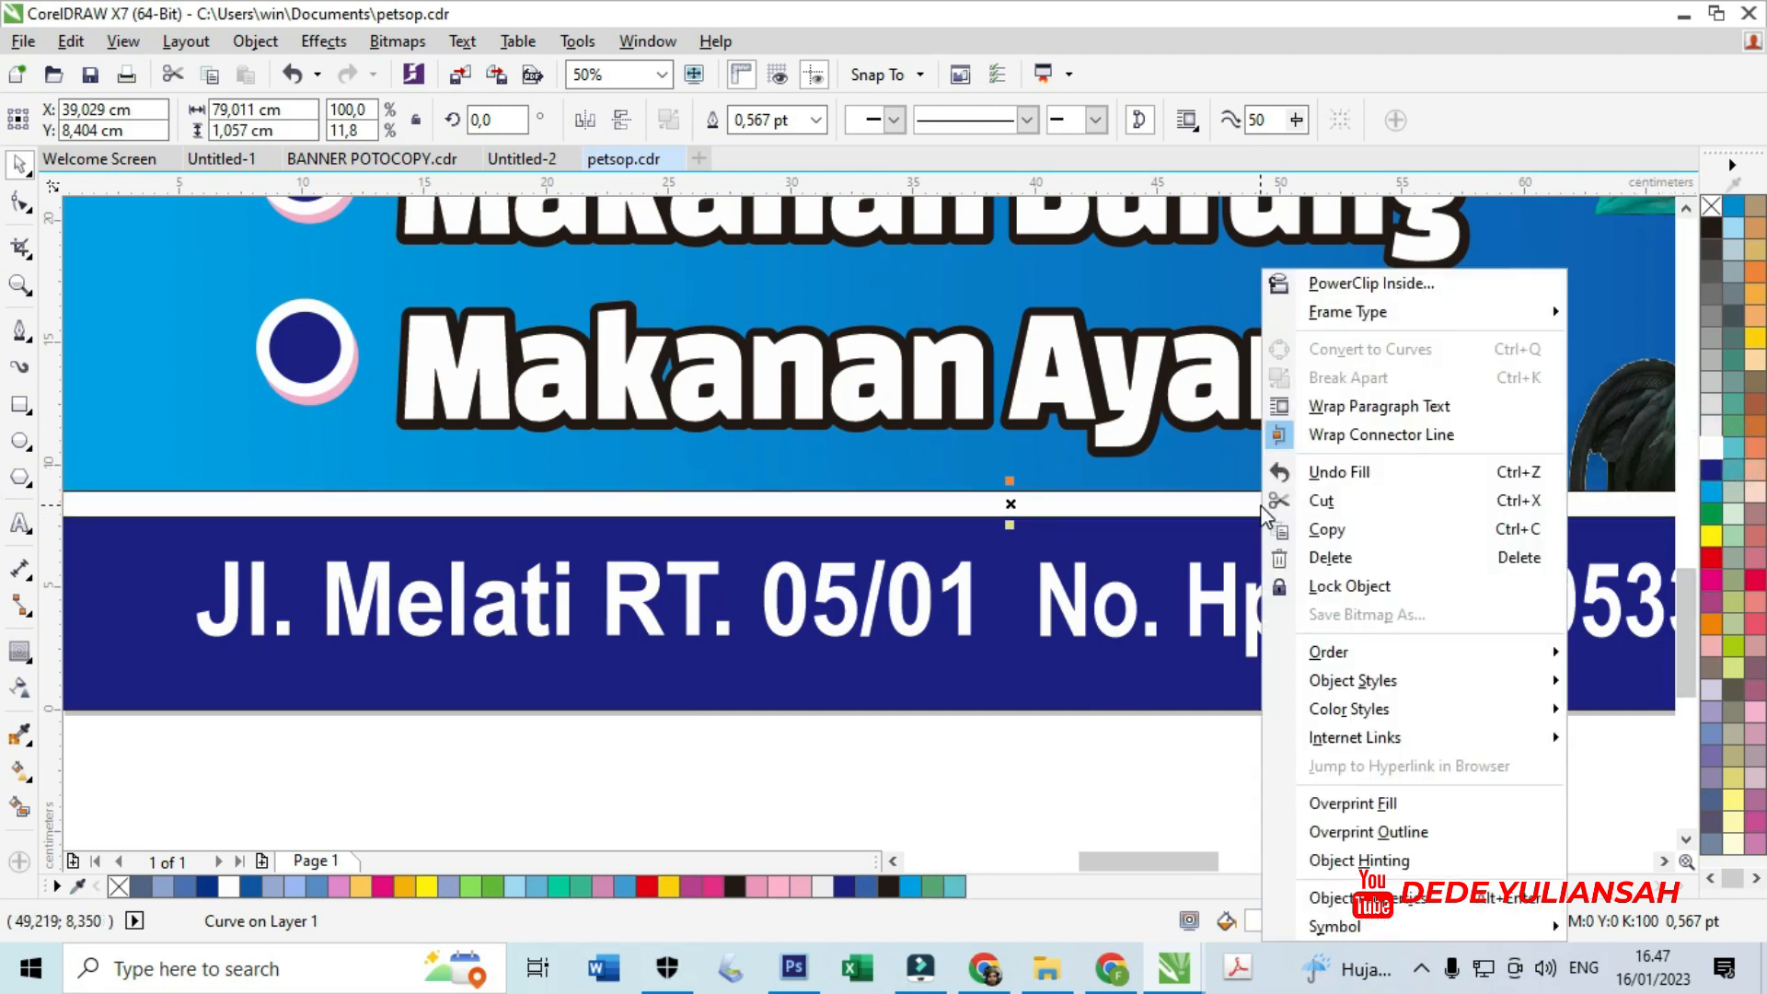
click(1371, 284)
click(1090, 689)
scroll(1043, 585, down, 3)
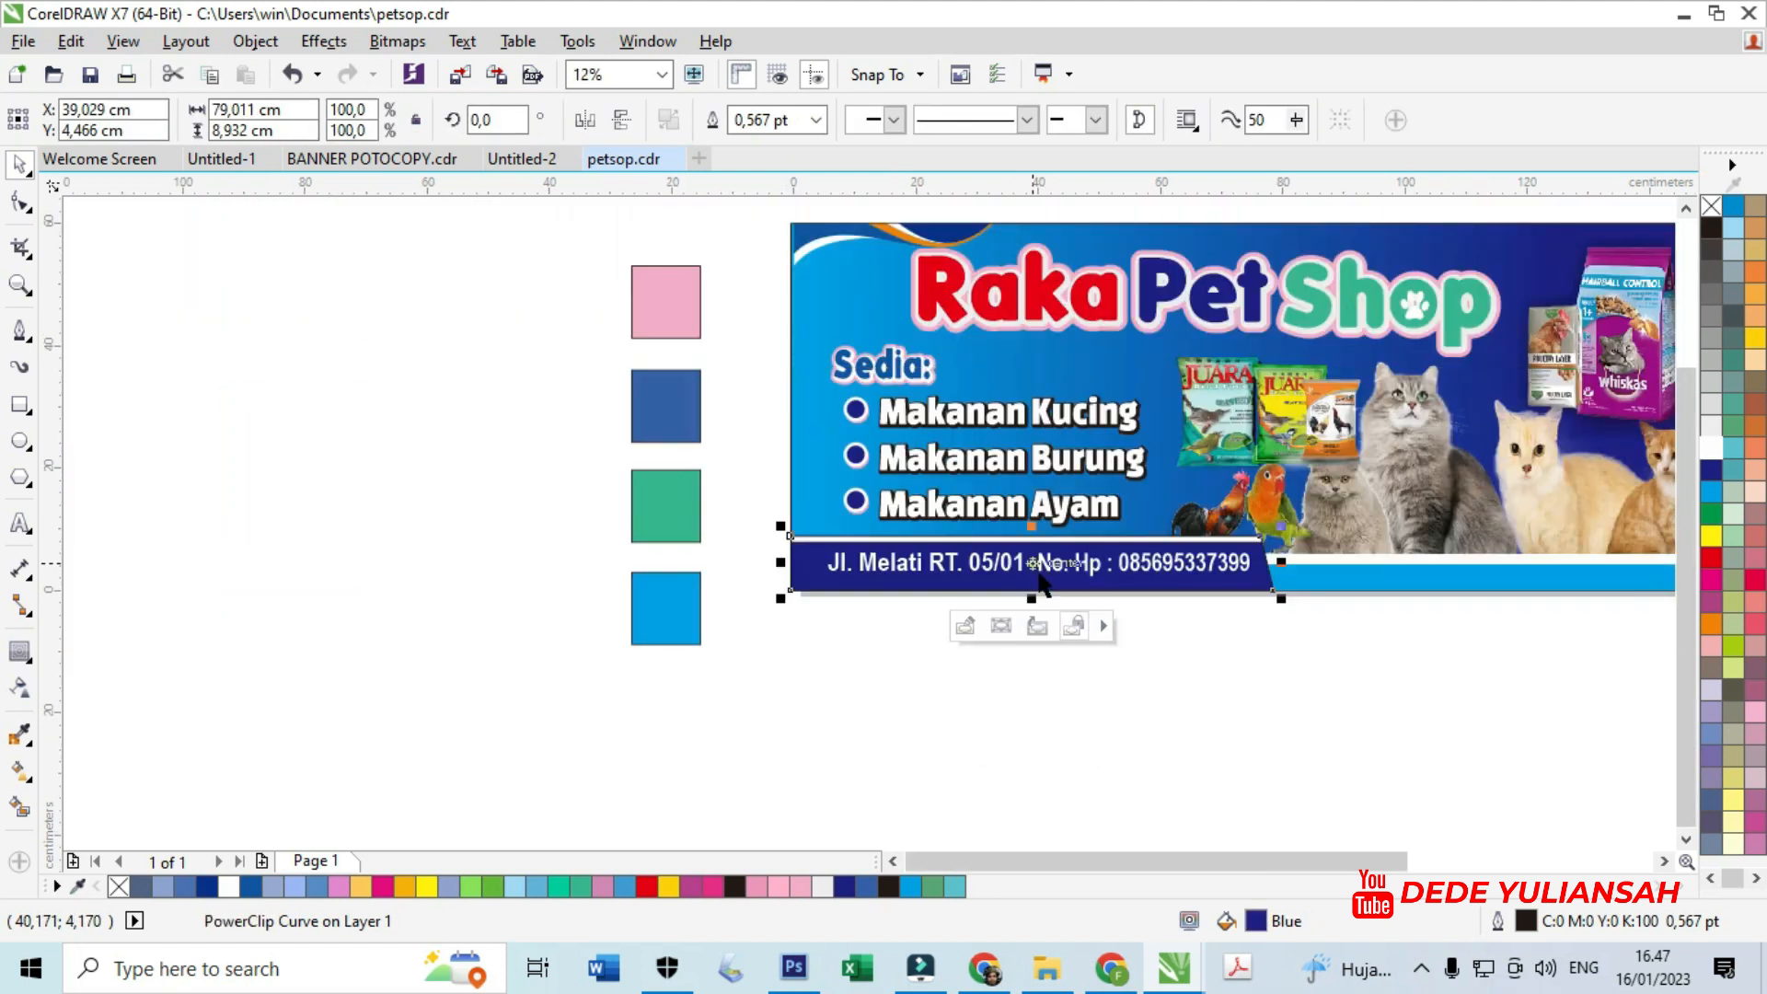
click(1581, 693)
scroll(1289, 552, up, 5)
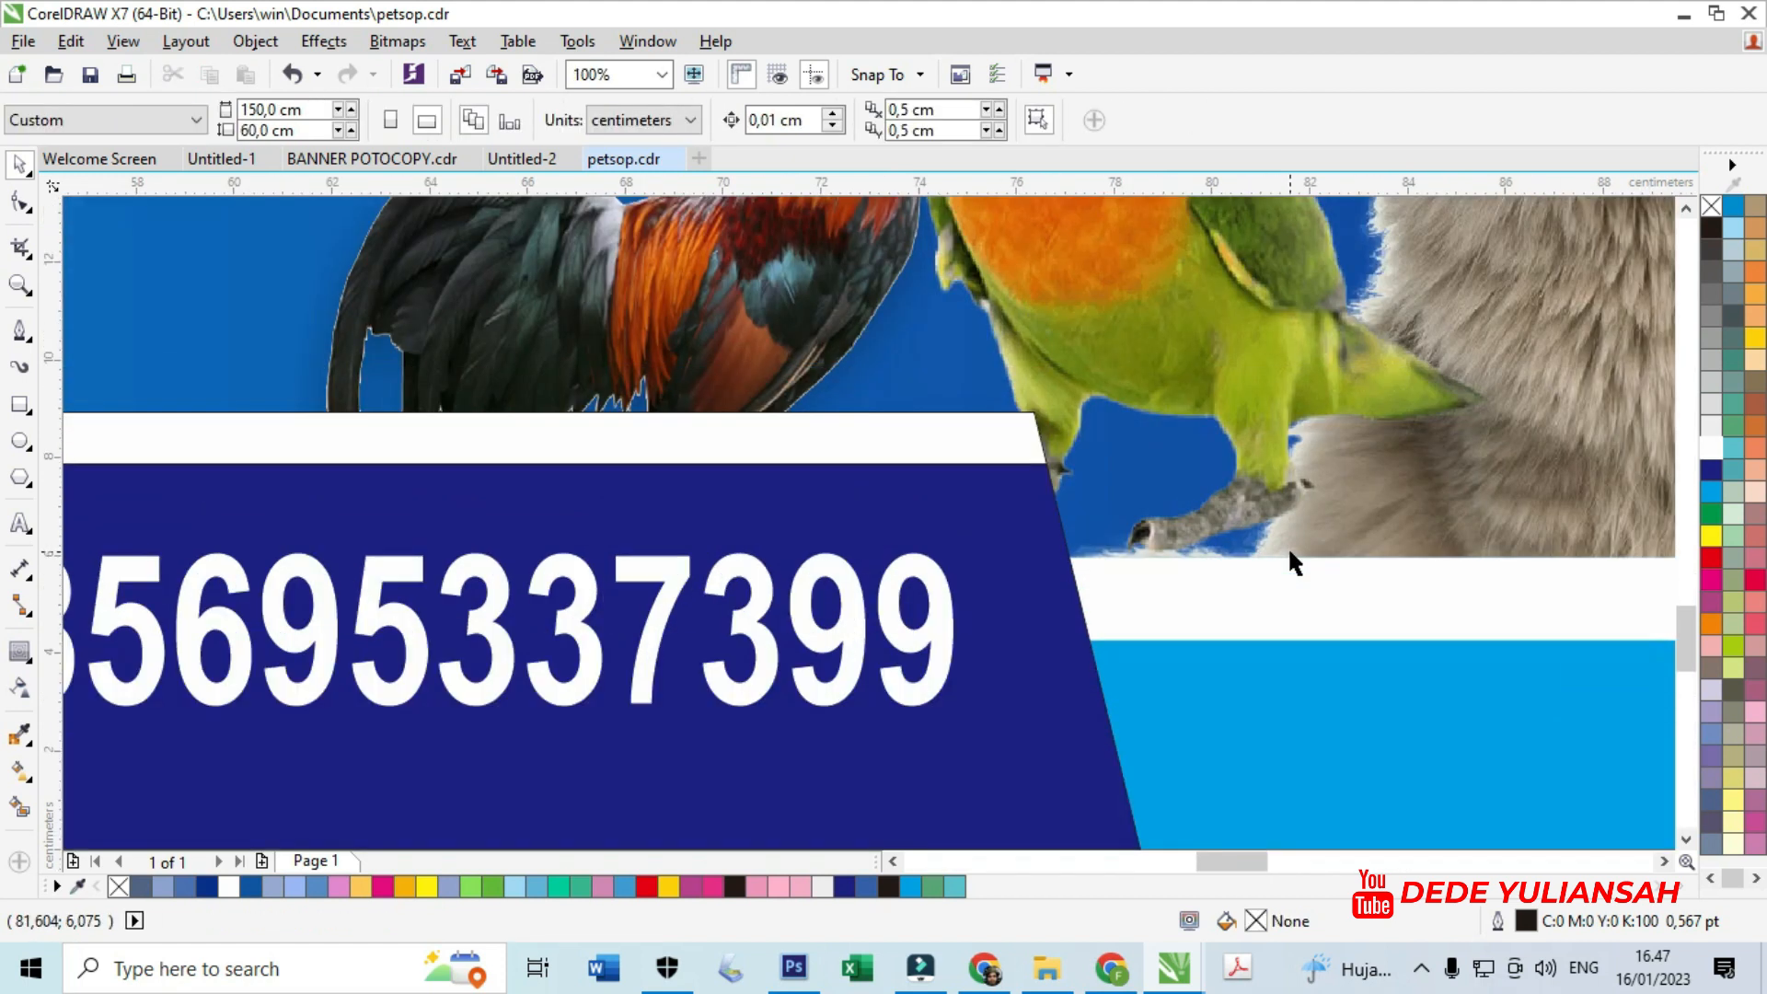
- Delete the four colour sample squares beside the banner
scroll(1289, 551, down, 5)
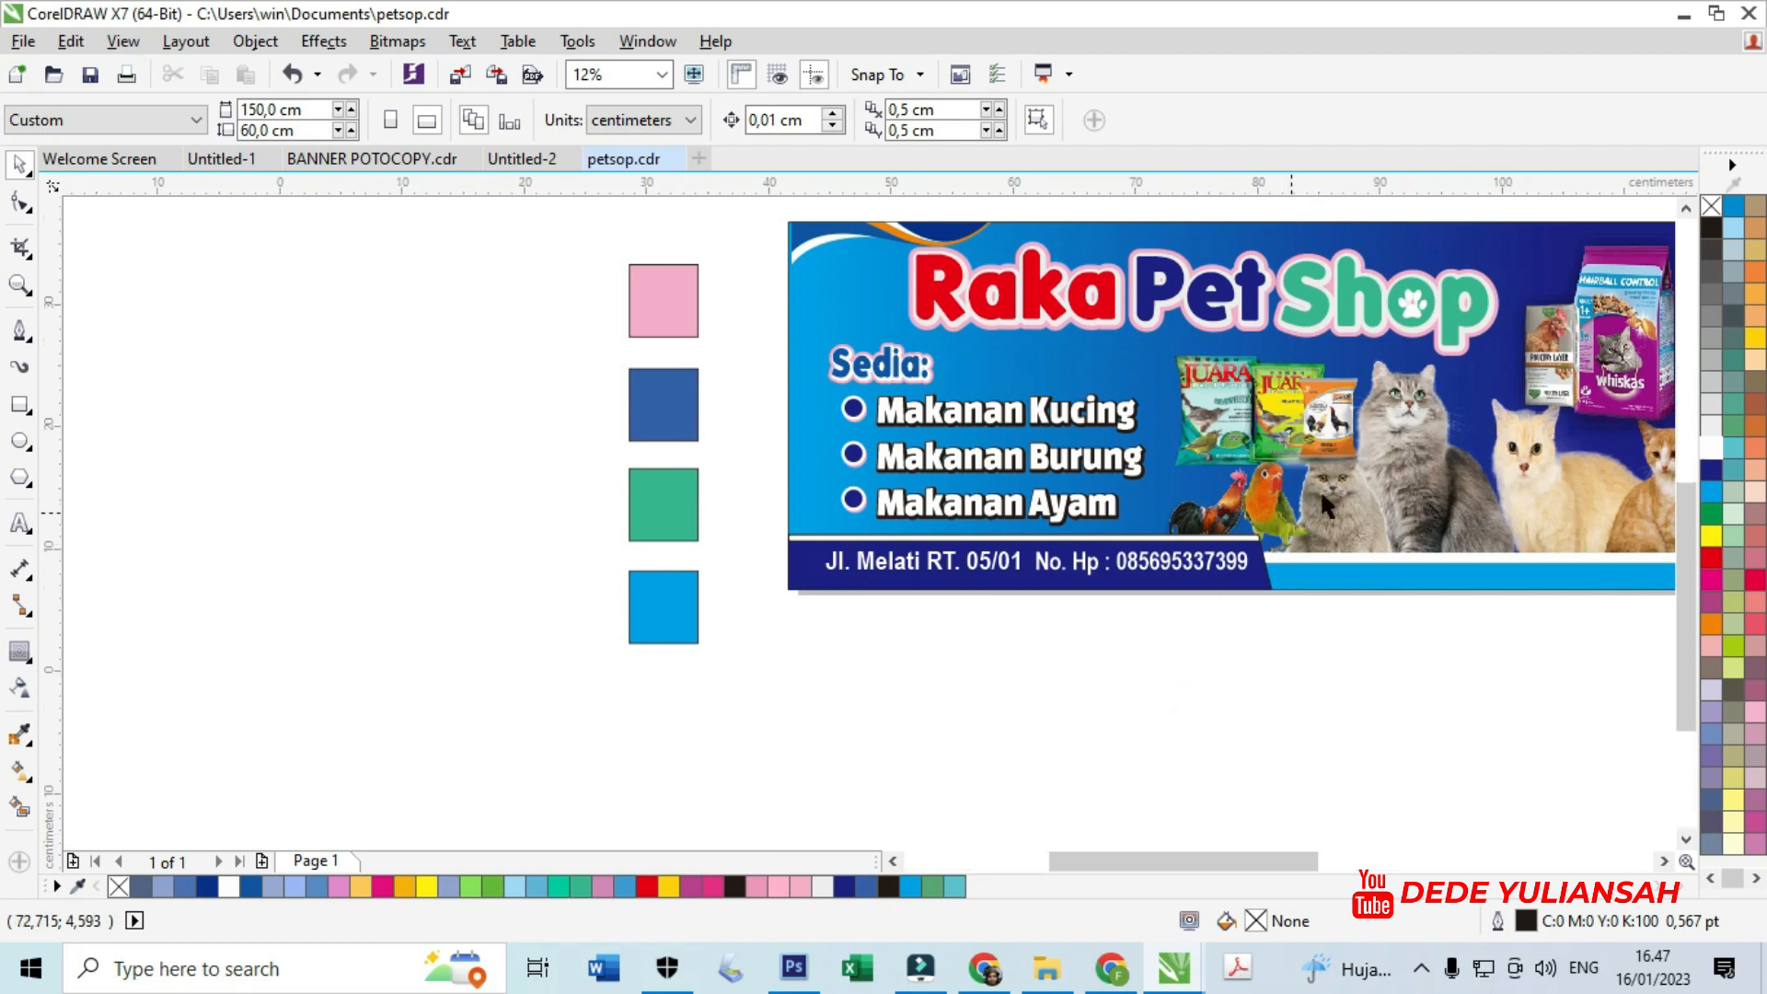
scroll(1319, 488, up, 2)
scroll(1223, 527, down, 2)
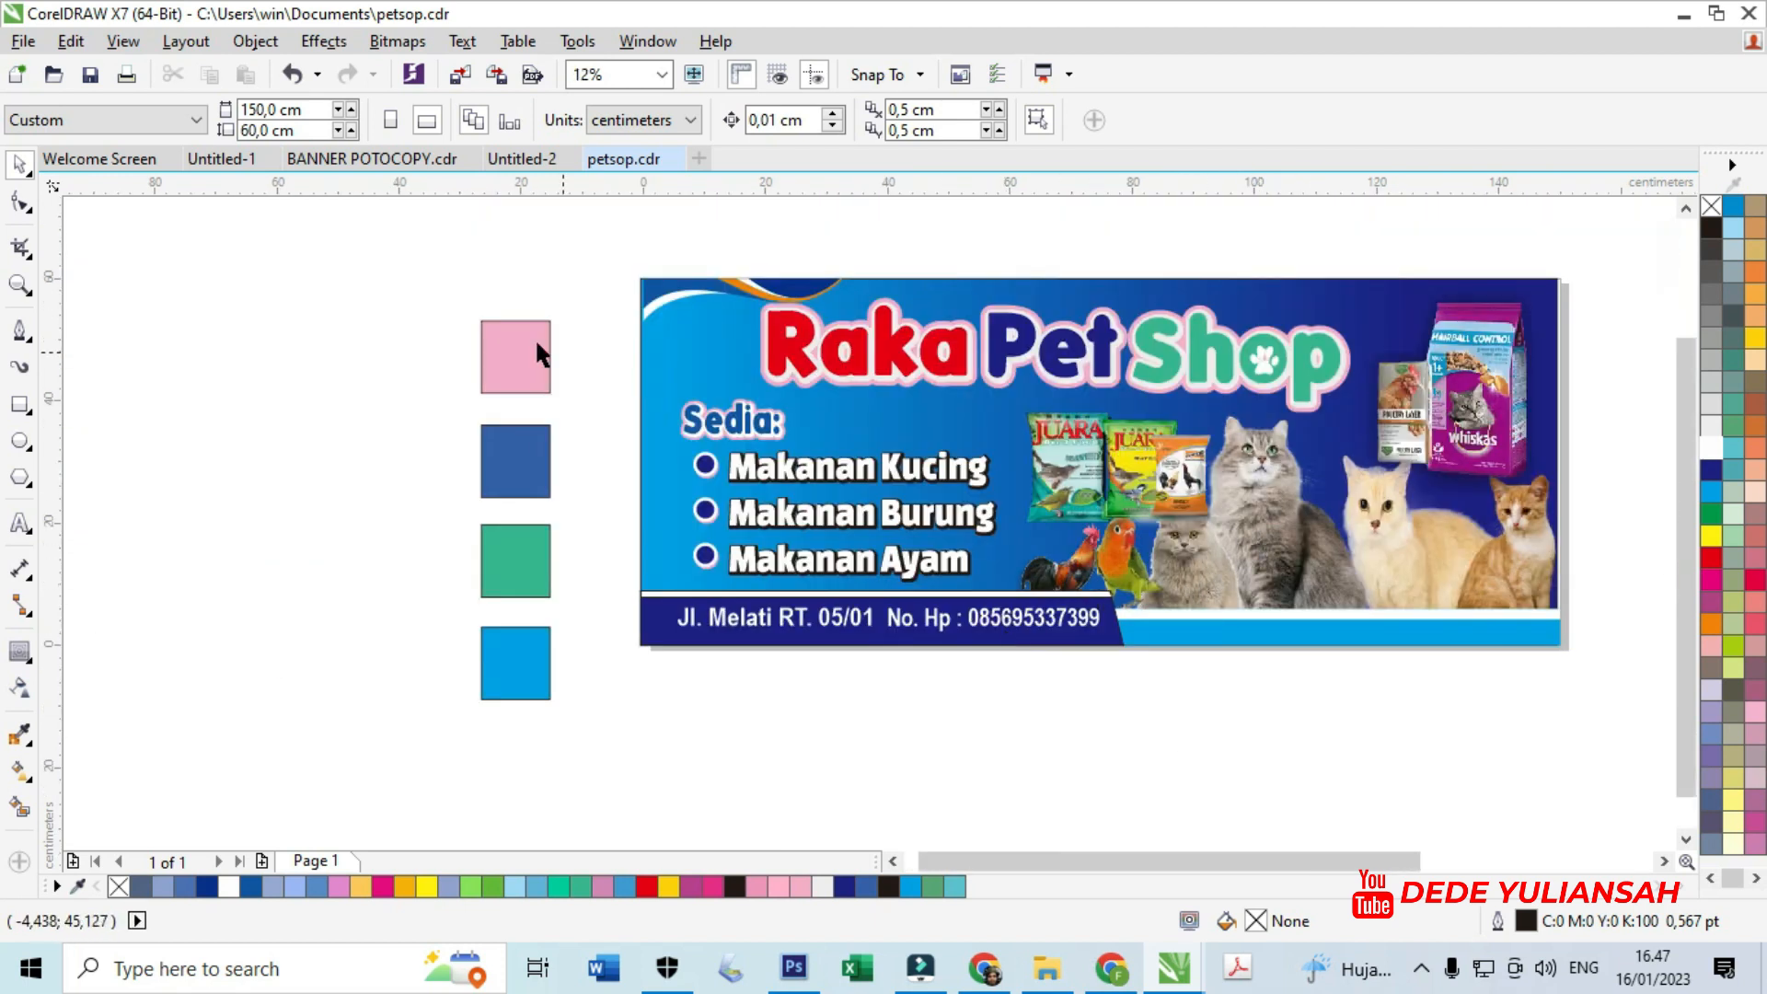
drag(362, 276, 627, 731)
key(Delete)
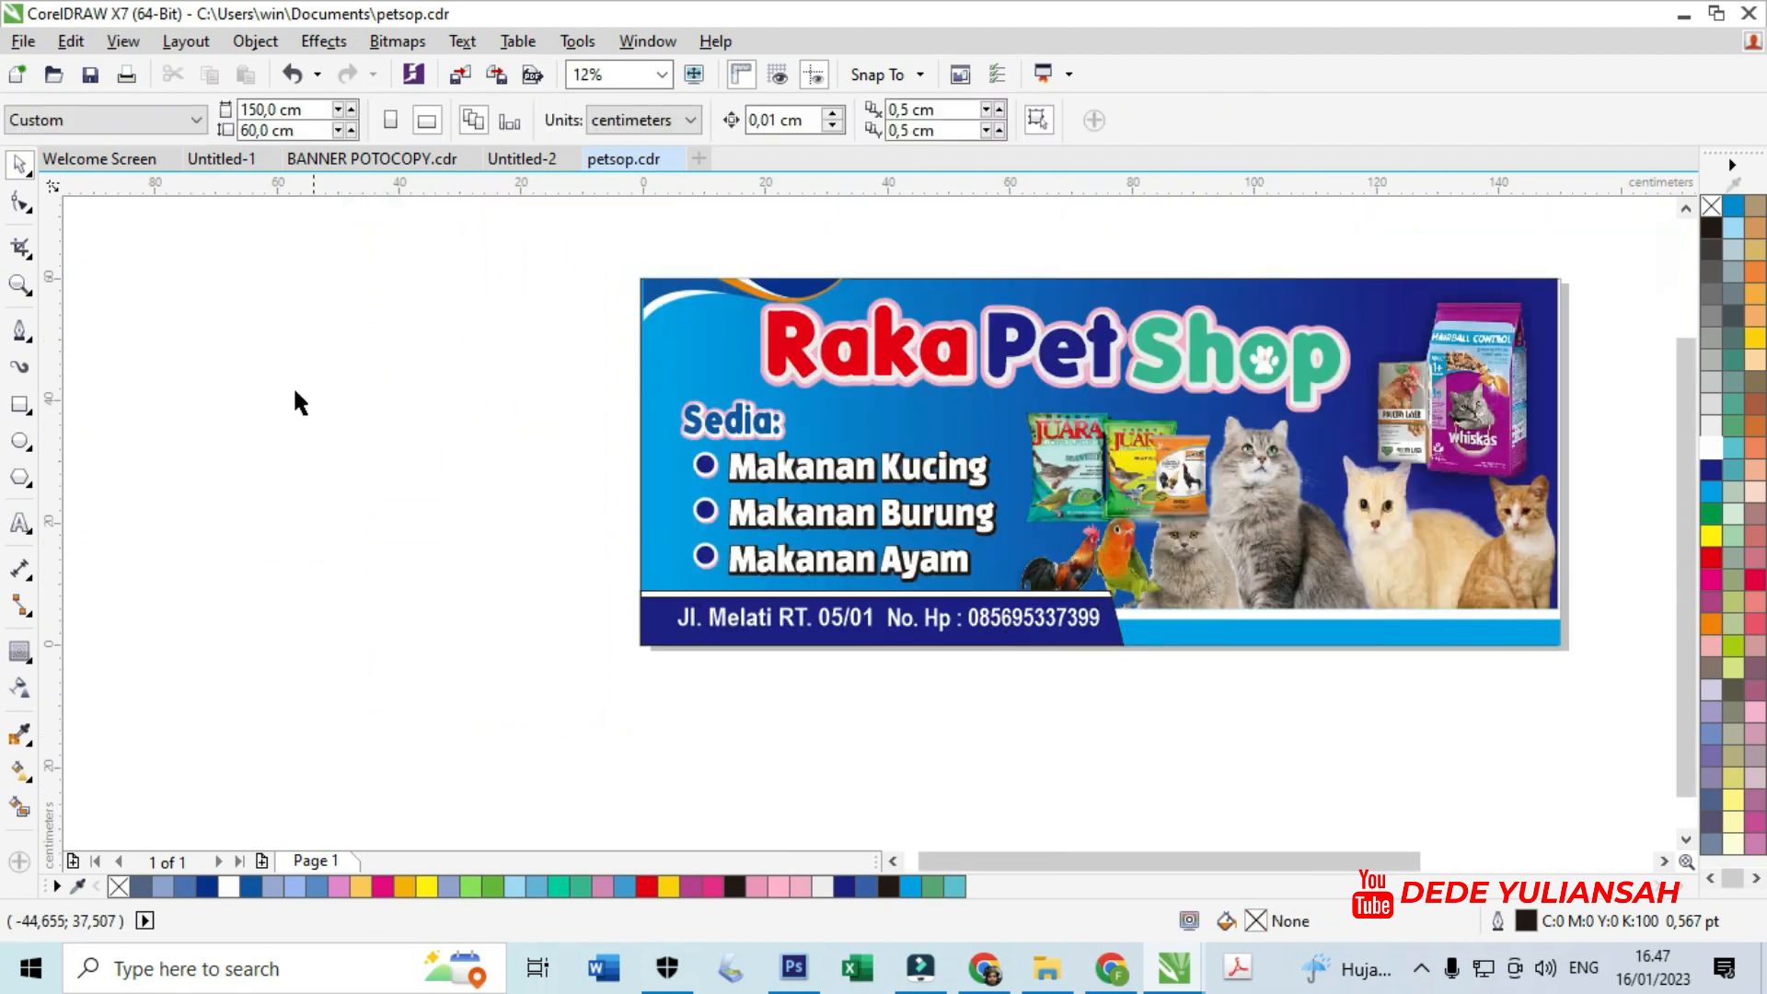
- Move the JUARA bird-food package group slightly higher in the banner
drag(643, 241, 1577, 690)
drag(152, 245, 1562, 674)
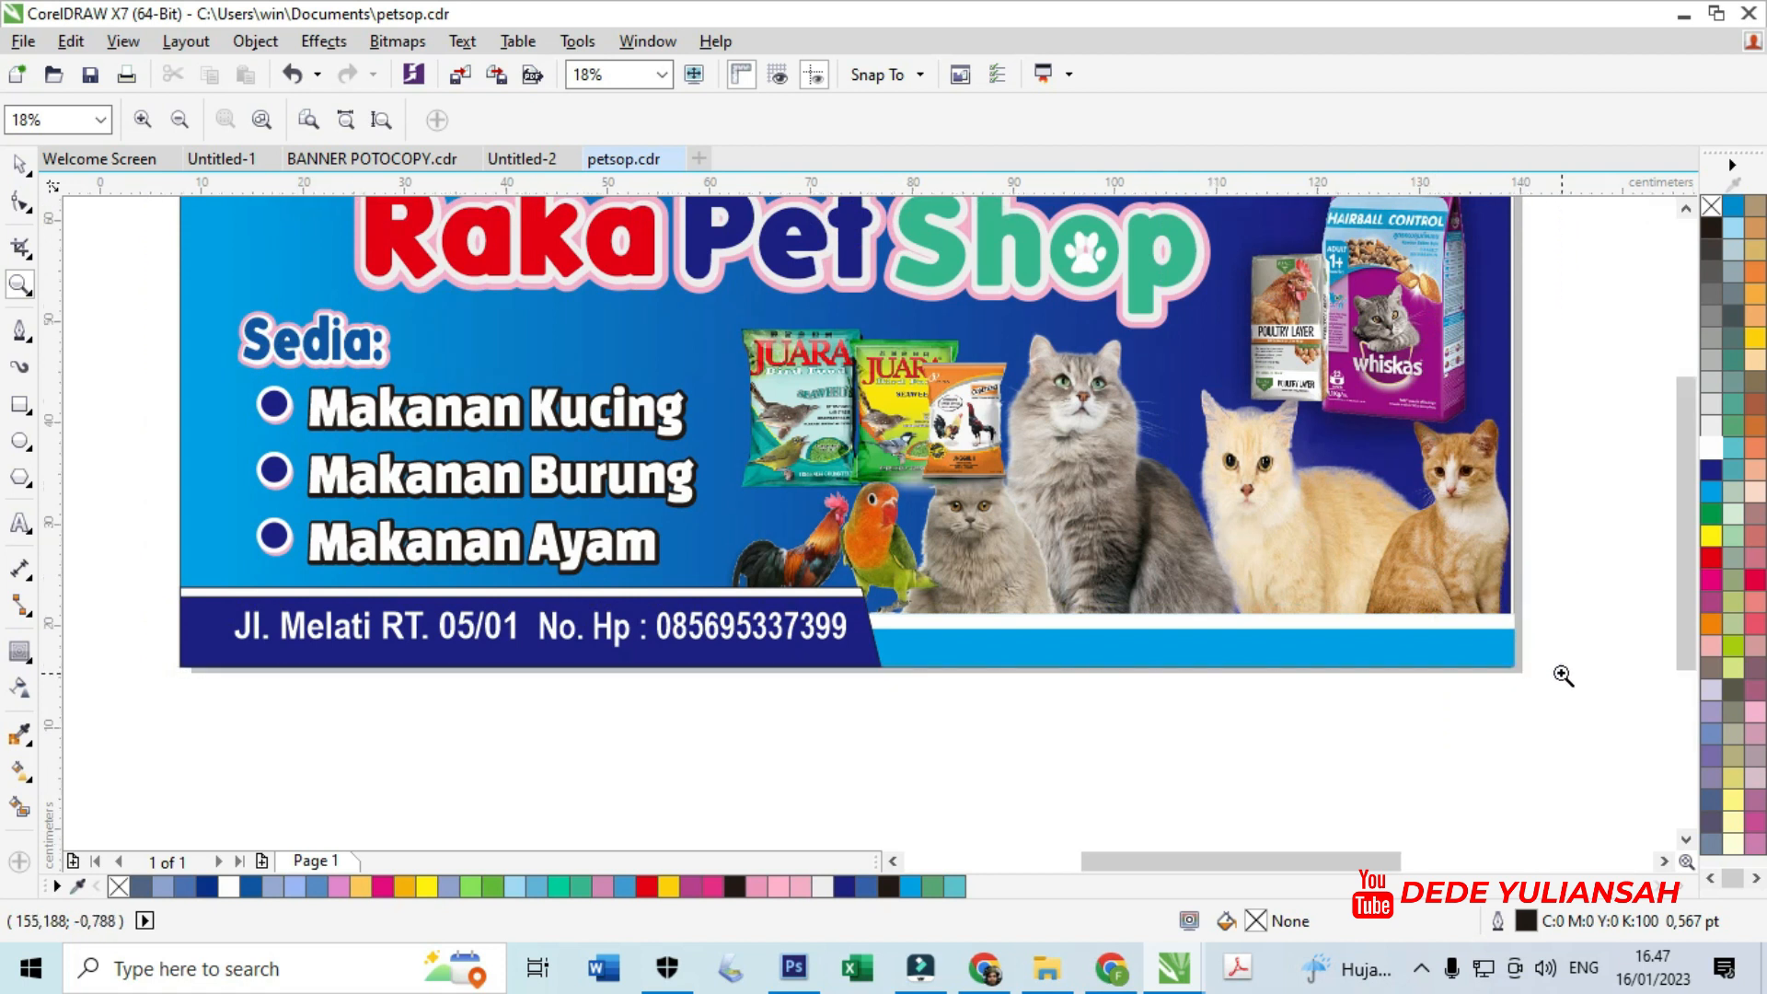
click(20, 164)
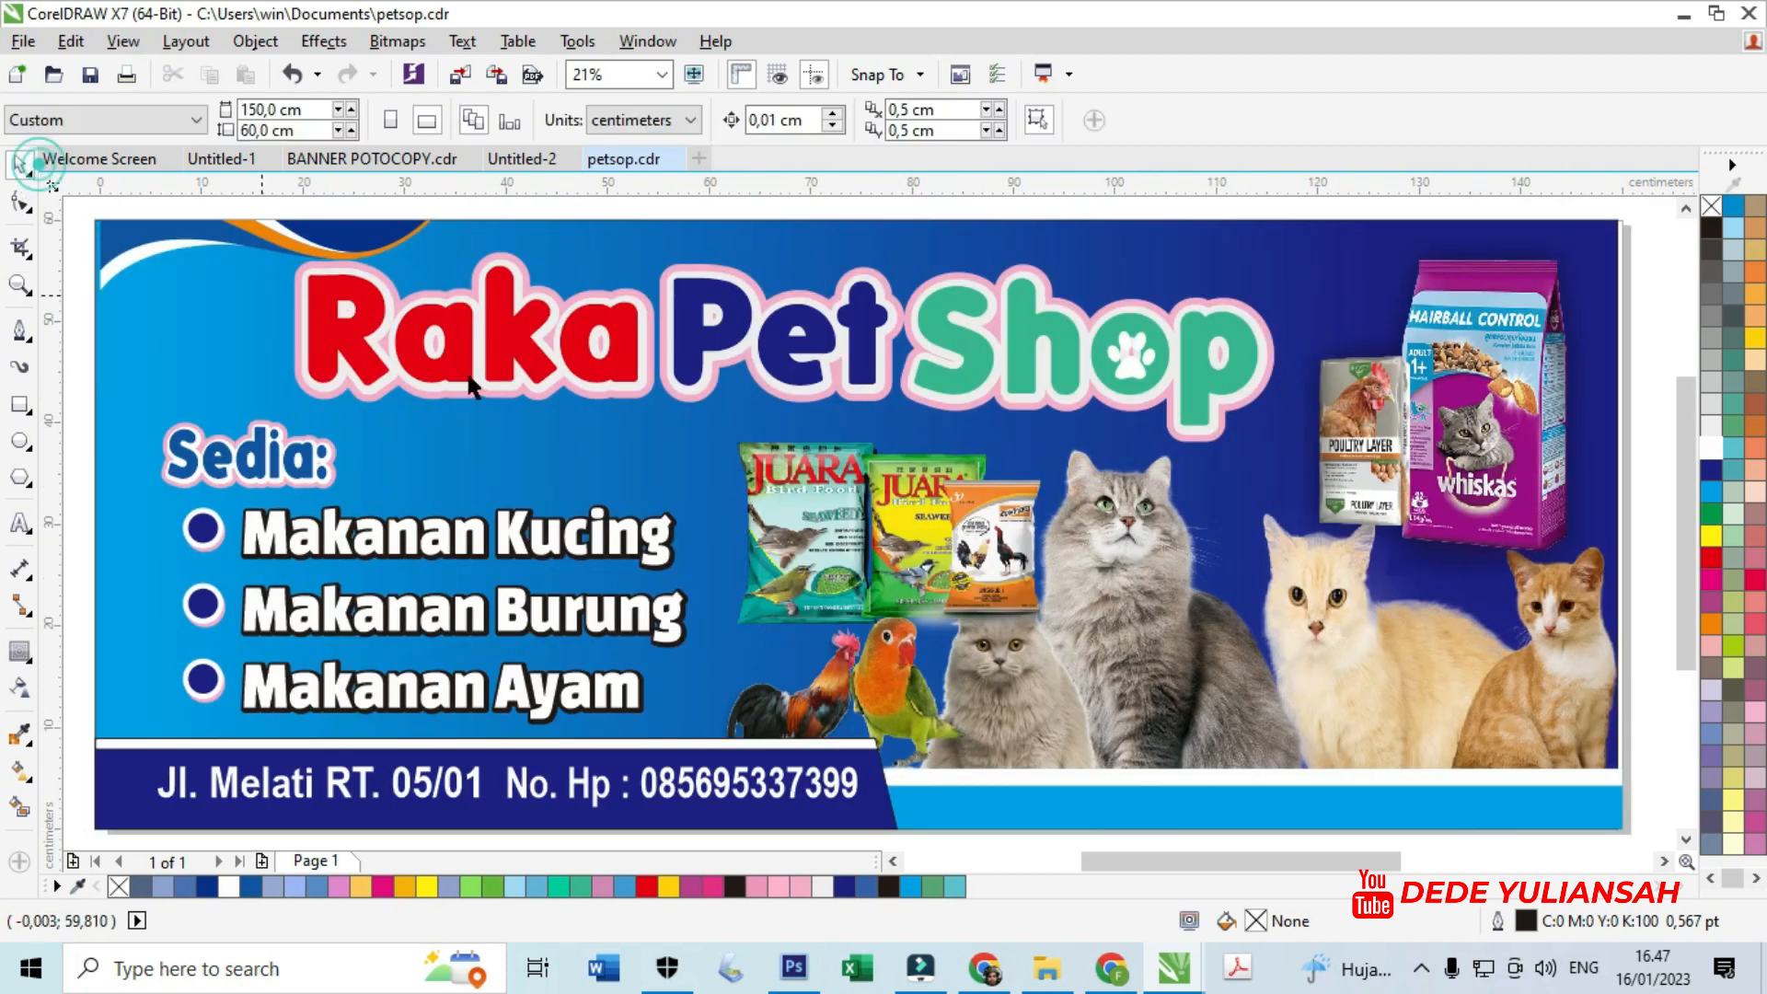
click(923, 563)
mouse_move(916, 530)
mouse_down()
mouse_move(977, 550)
mouse_move(947, 521)
mouse_up()
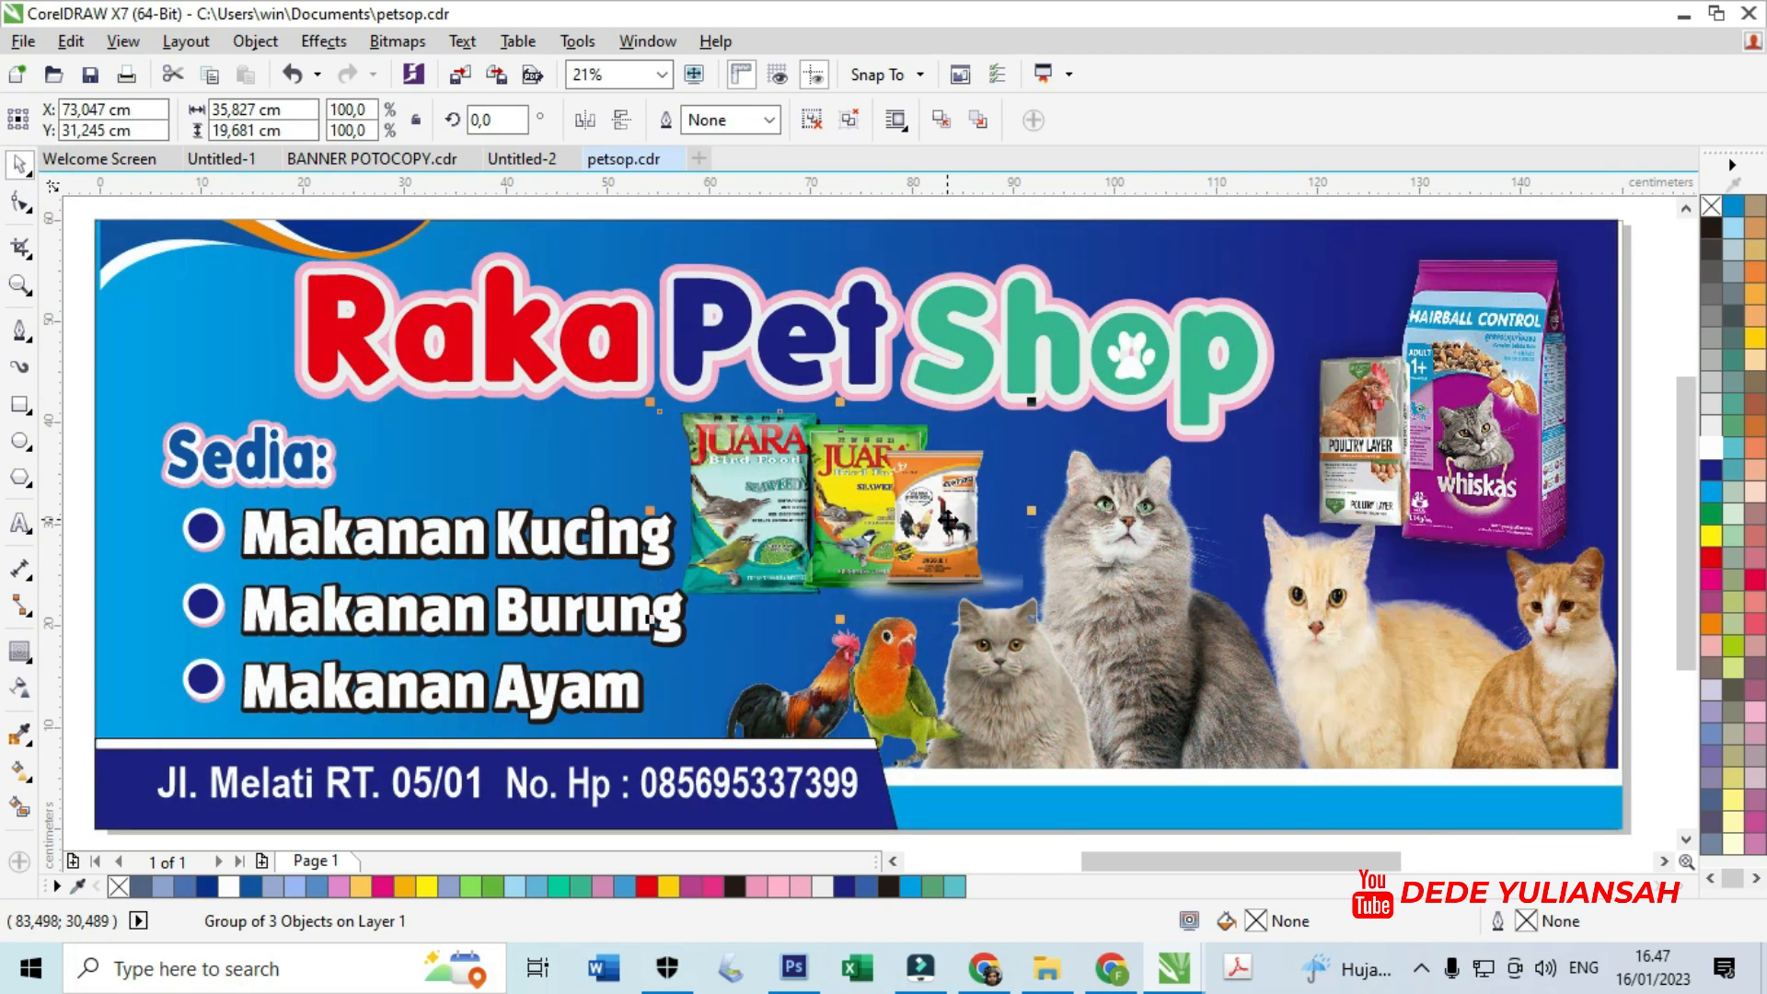
scroll(957, 520, down, 2)
click(1633, 648)
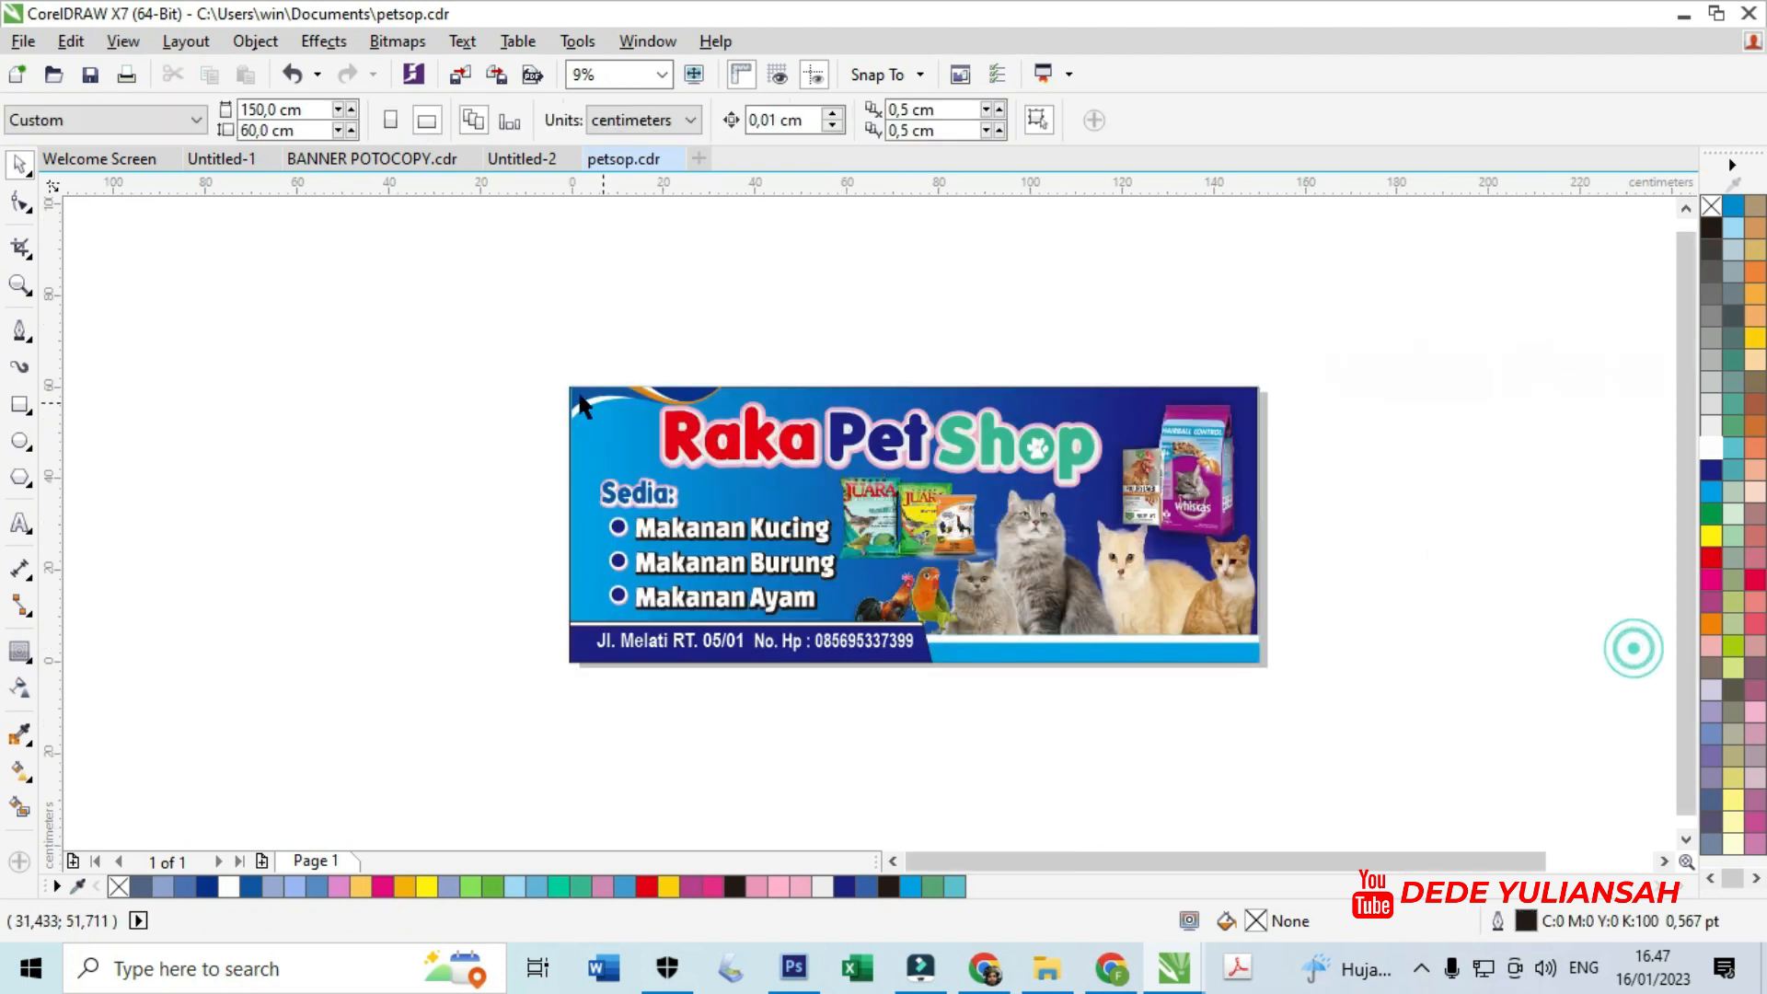
- Check the banner's objects, then zoom in so the banner fills the window
drag(505, 343, 1362, 732)
drag(438, 296, 1390, 740)
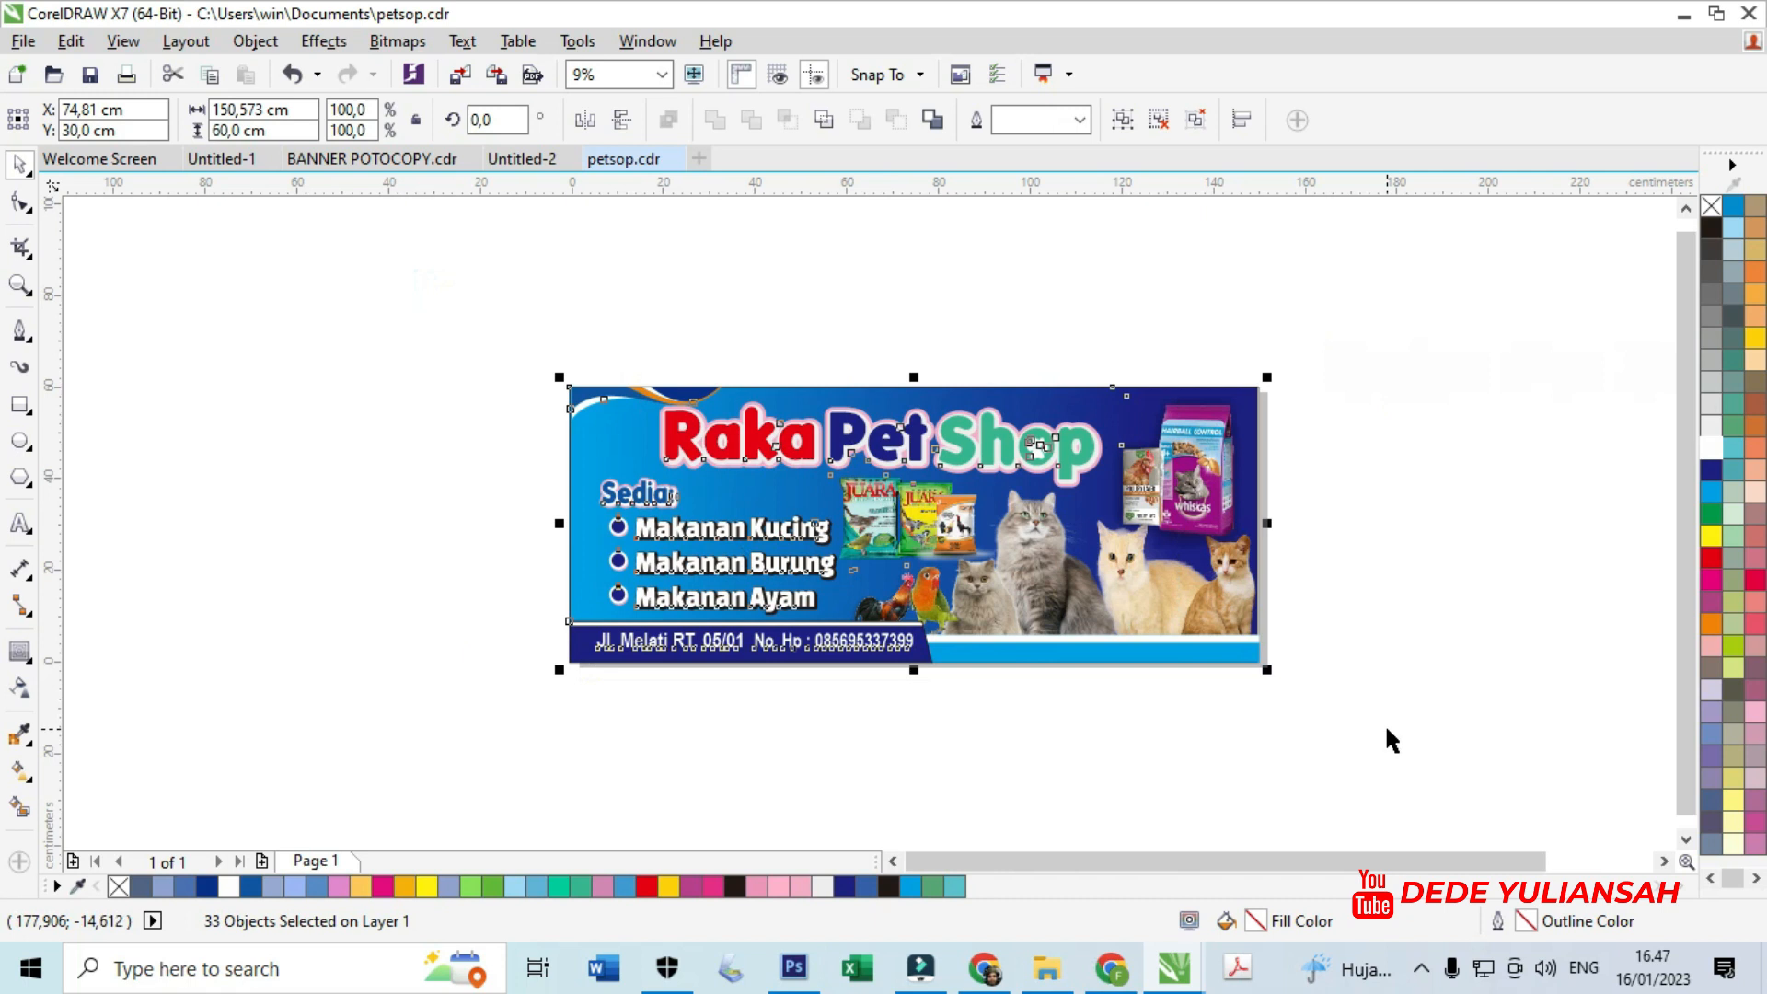
click(1336, 720)
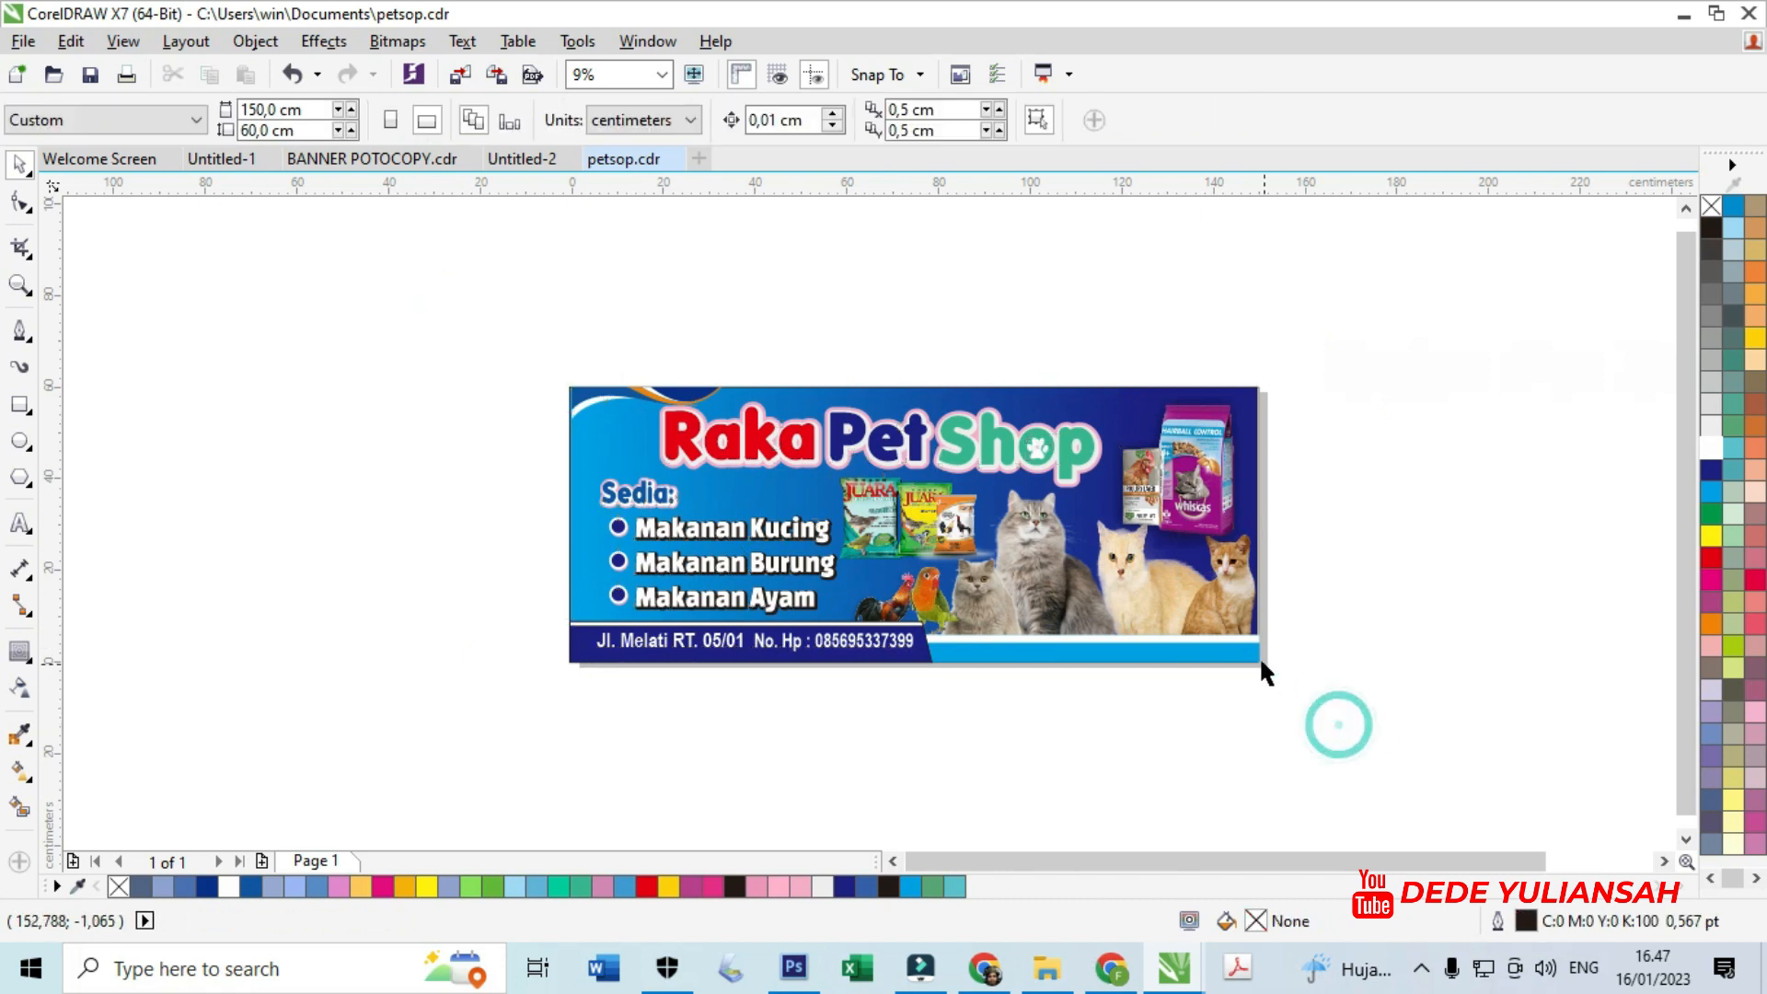
click(17, 285)
drag(545, 361, 1268, 697)
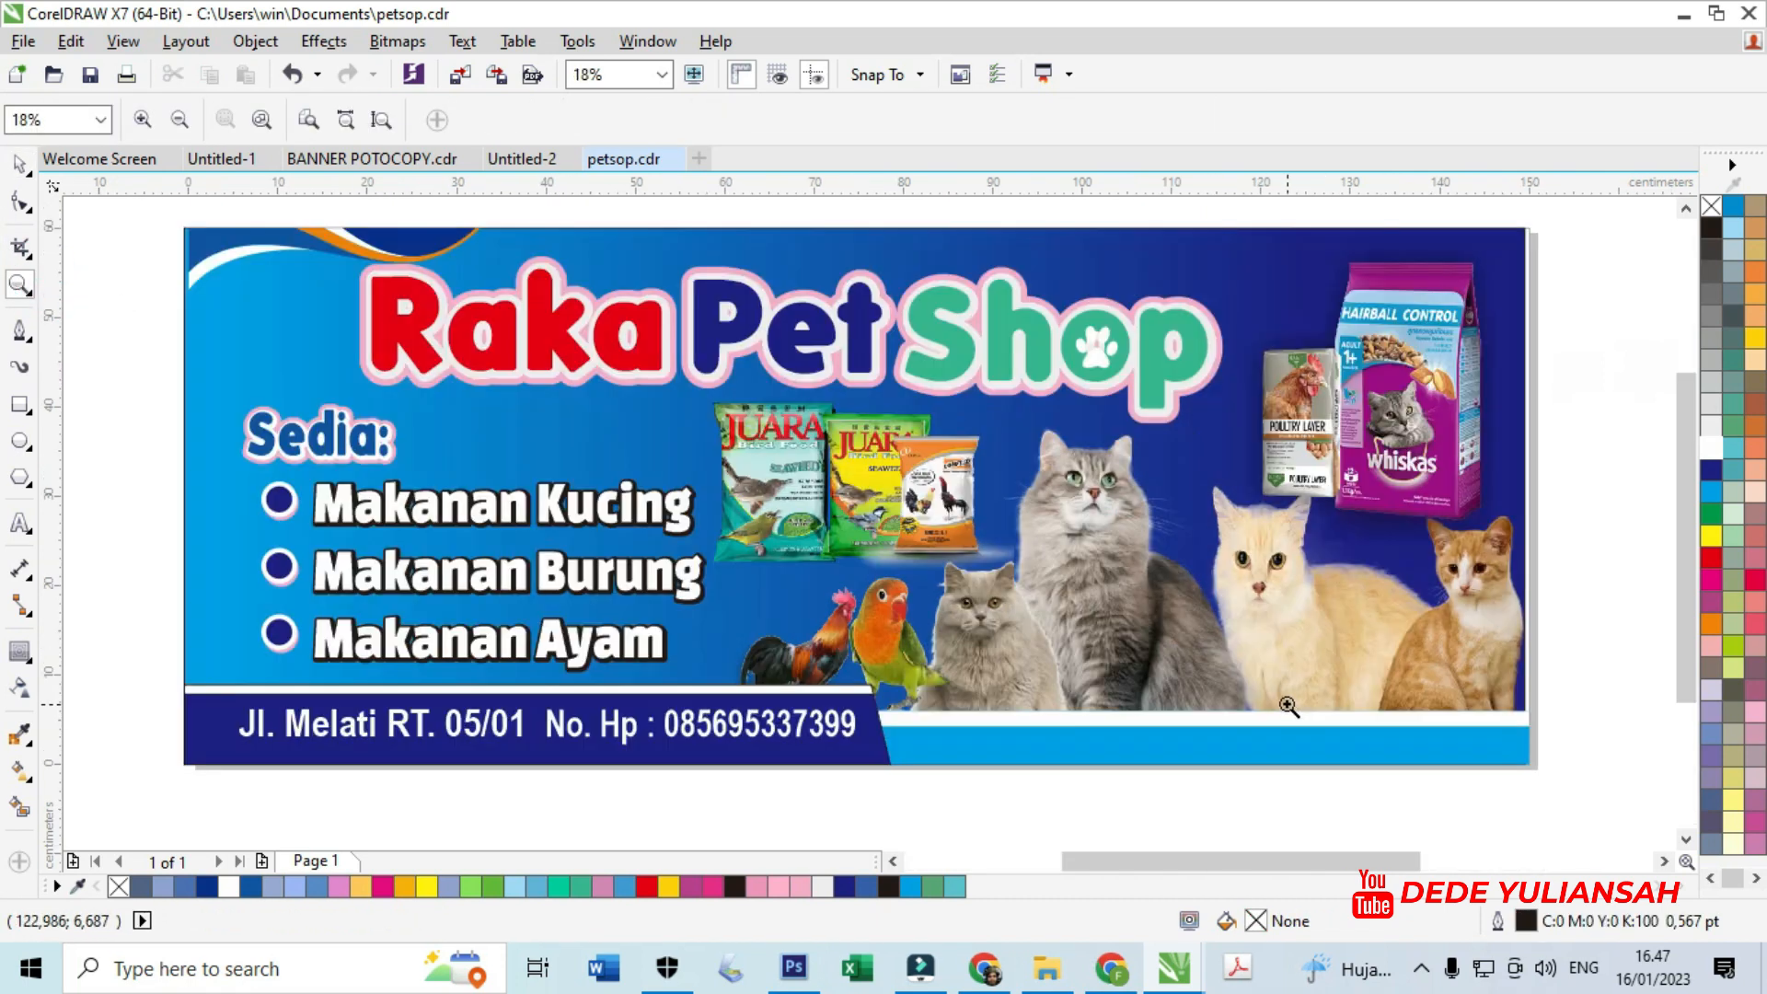